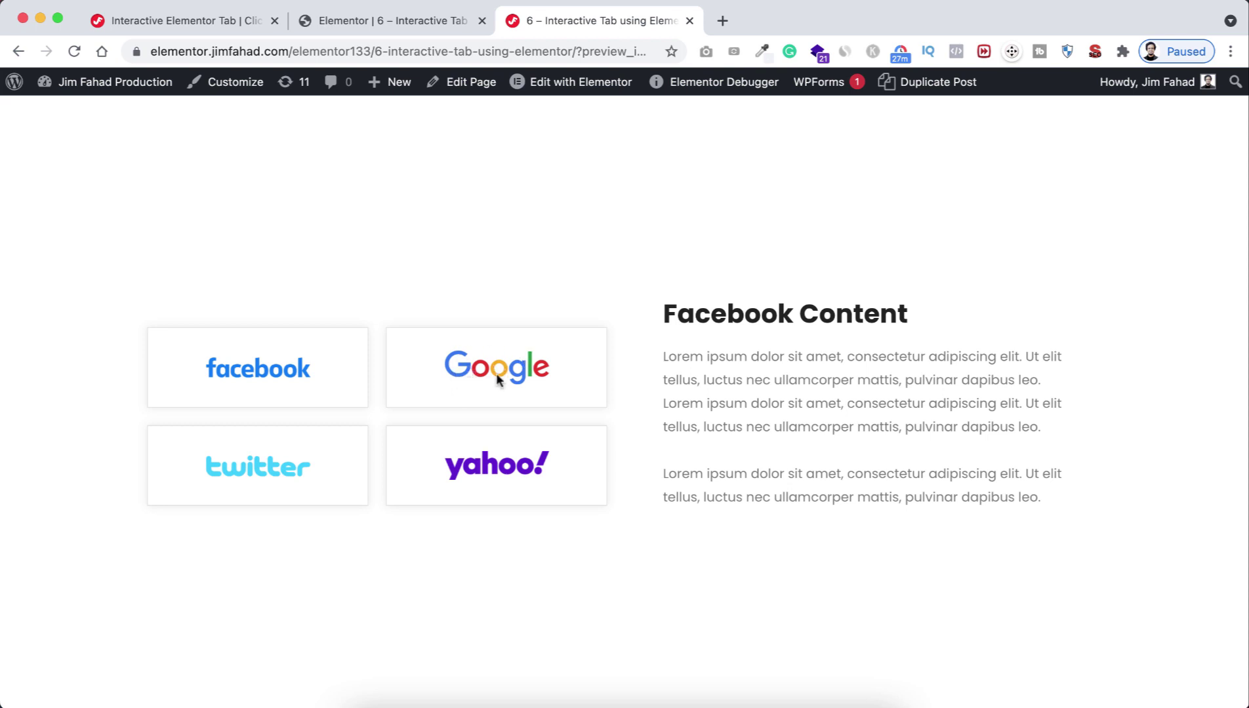
Step: Test the finished demo by switching between the Google, Twitter, Yahoo and Facebook panels twice
{"action": "left_click", "coordinate": [488, 374]}
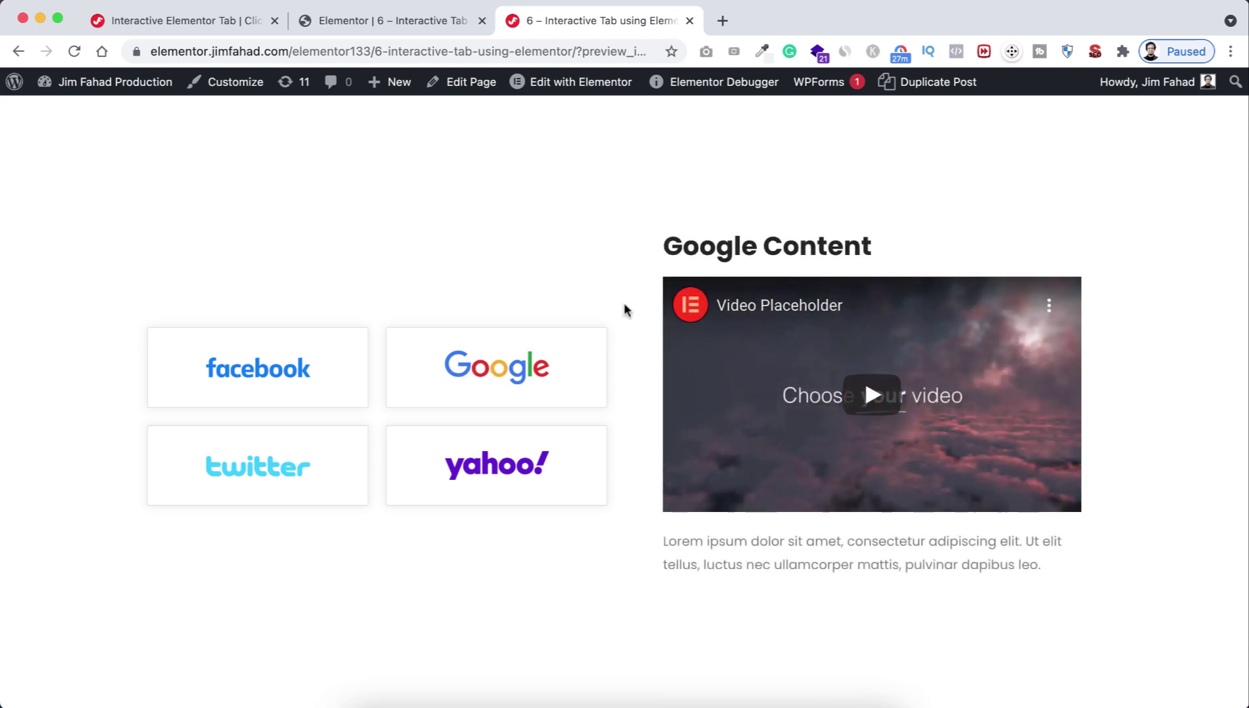
{"action": "left_click", "coordinate": [292, 485]}
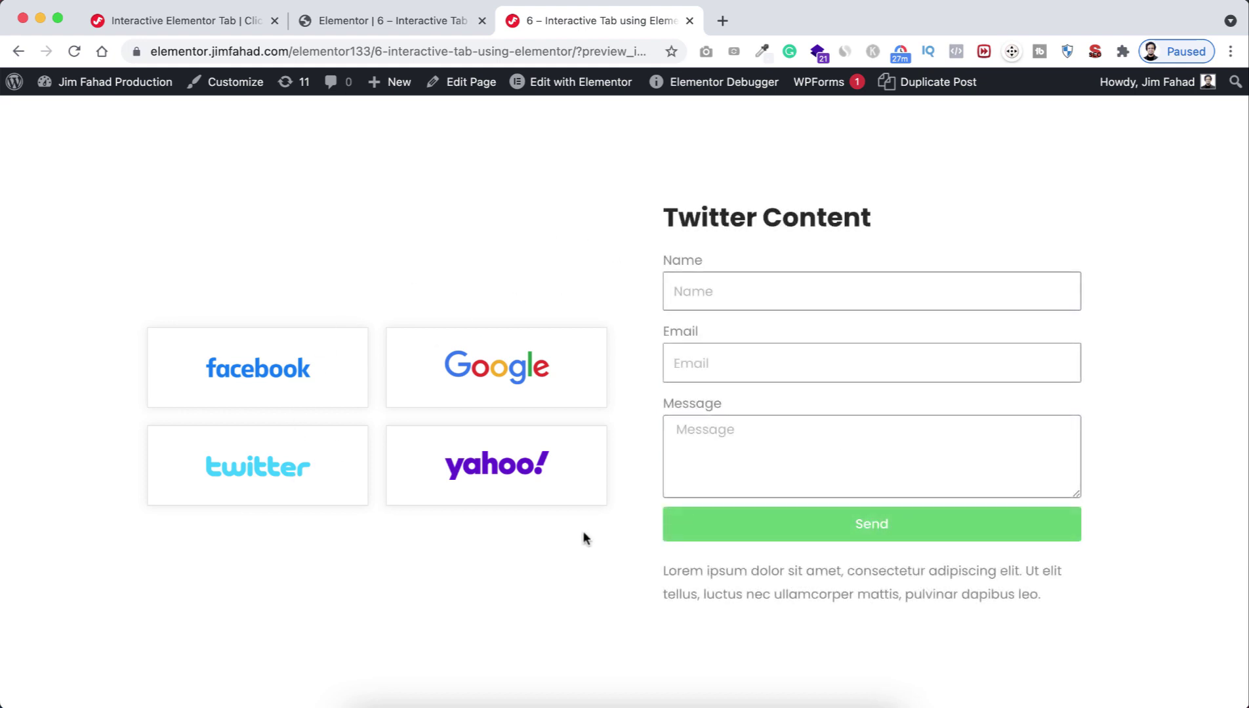
{"action": "left_click", "coordinate": [500, 463]}
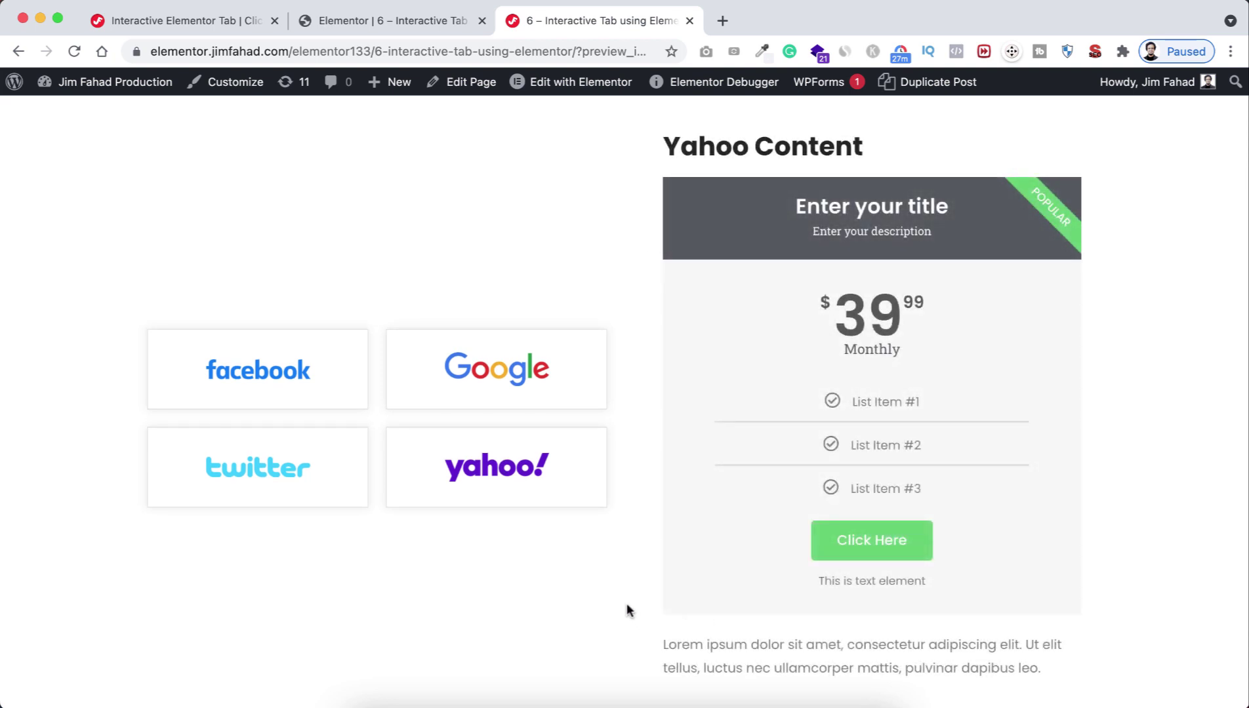
{"action": "left_click", "coordinate": [294, 381]}
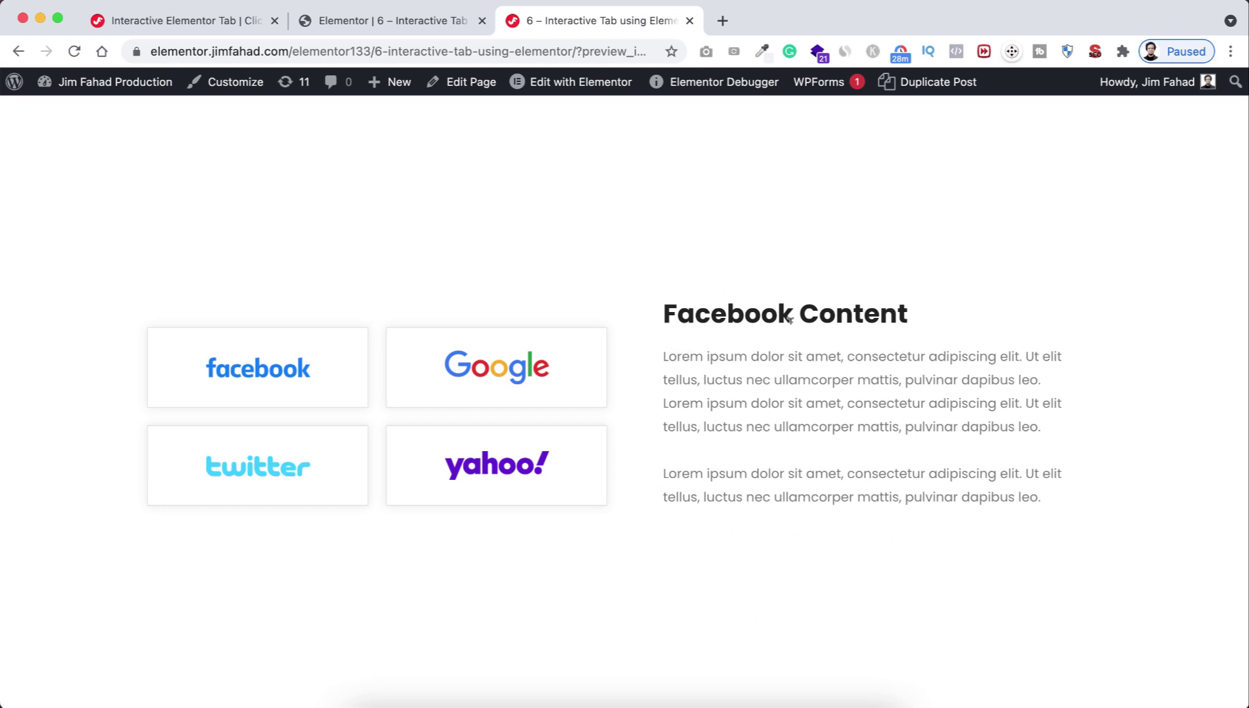
{"action": "left_click", "coordinate": [505, 393]}
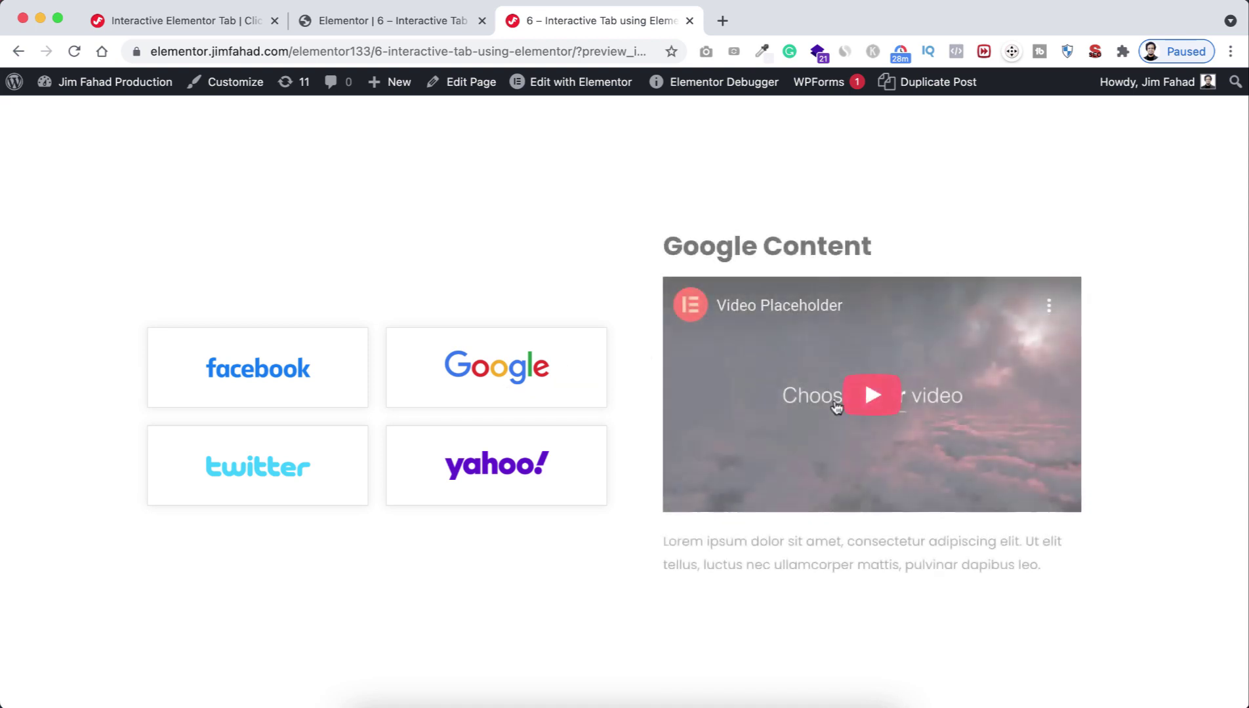
{"action": "left_click", "coordinate": [517, 485]}
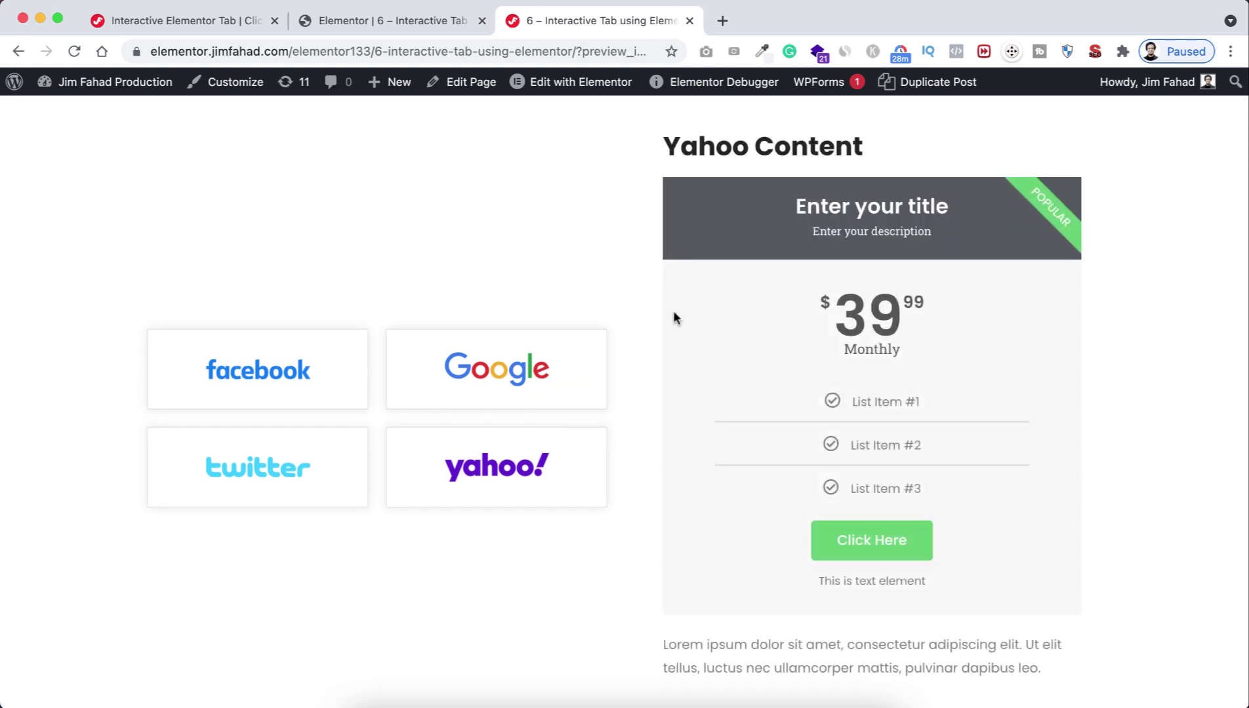
{"action": "left_click", "coordinate": [284, 494]}
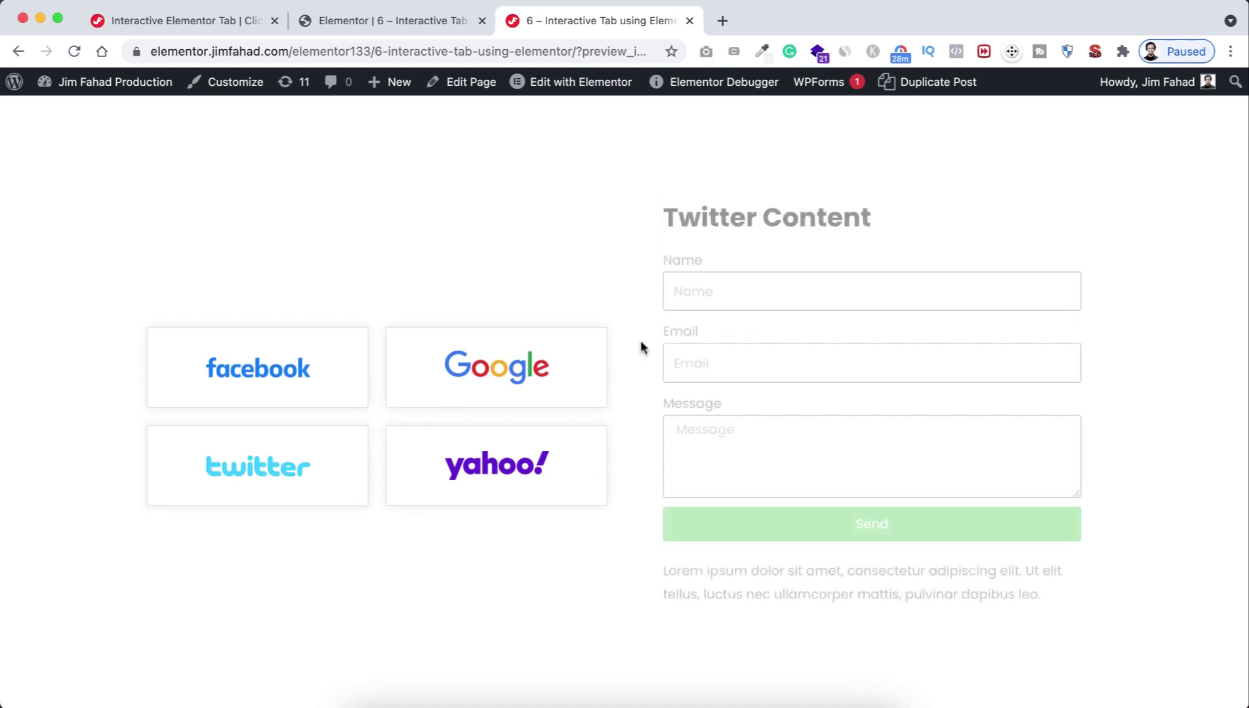
{"action": "left_click", "coordinate": [311, 379]}
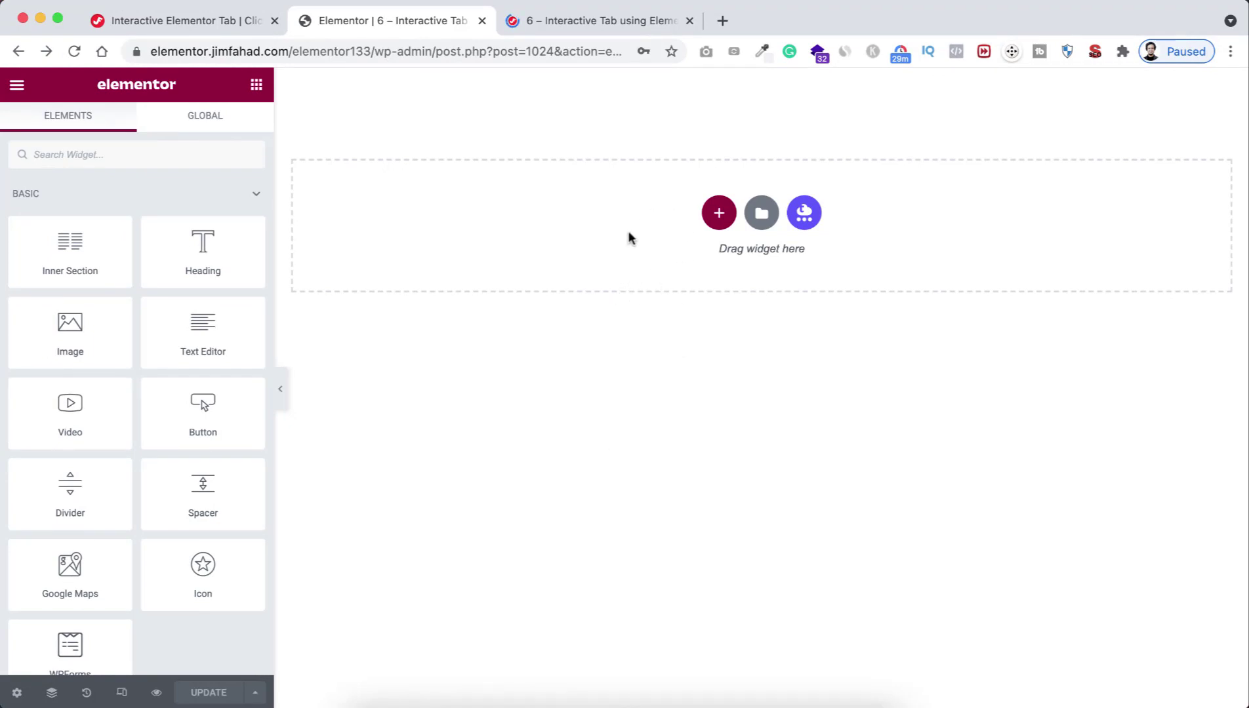
Step: Add a two-column section with Min Height 100 VH and an Inner Section in its left column
{"action": "left_click", "coordinate": [719, 213]}
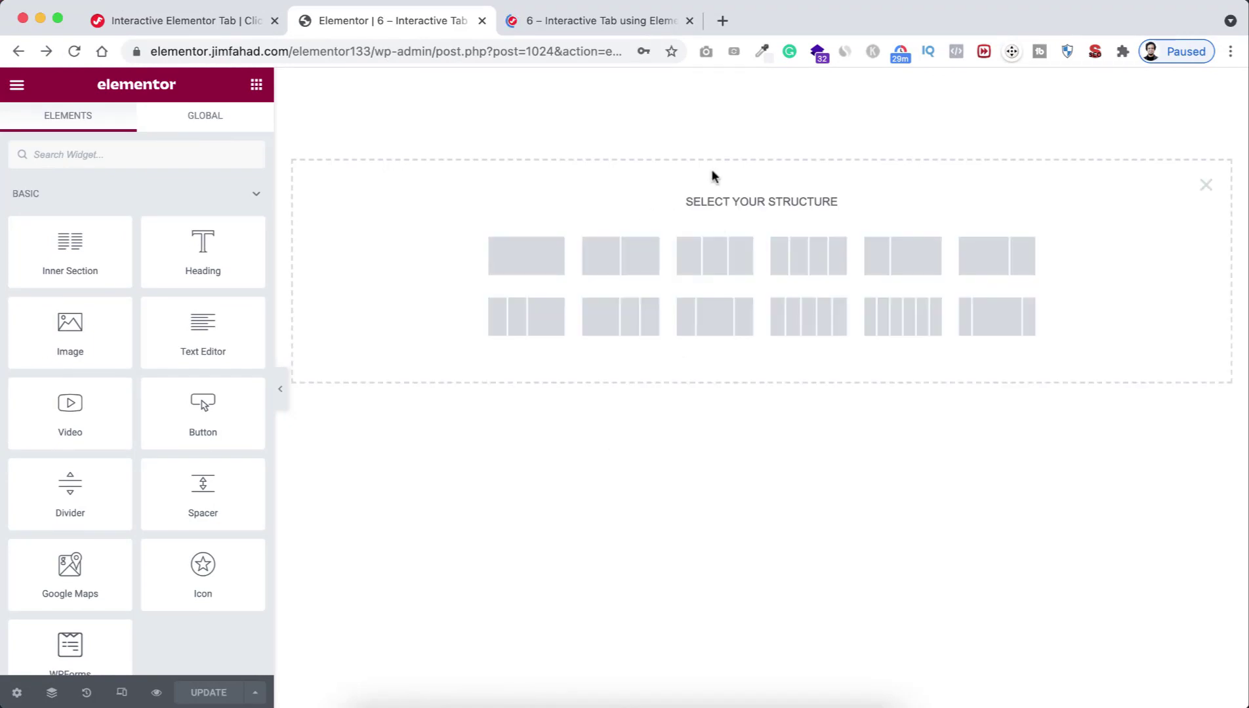
{"action": "left_click", "coordinate": [614, 269]}
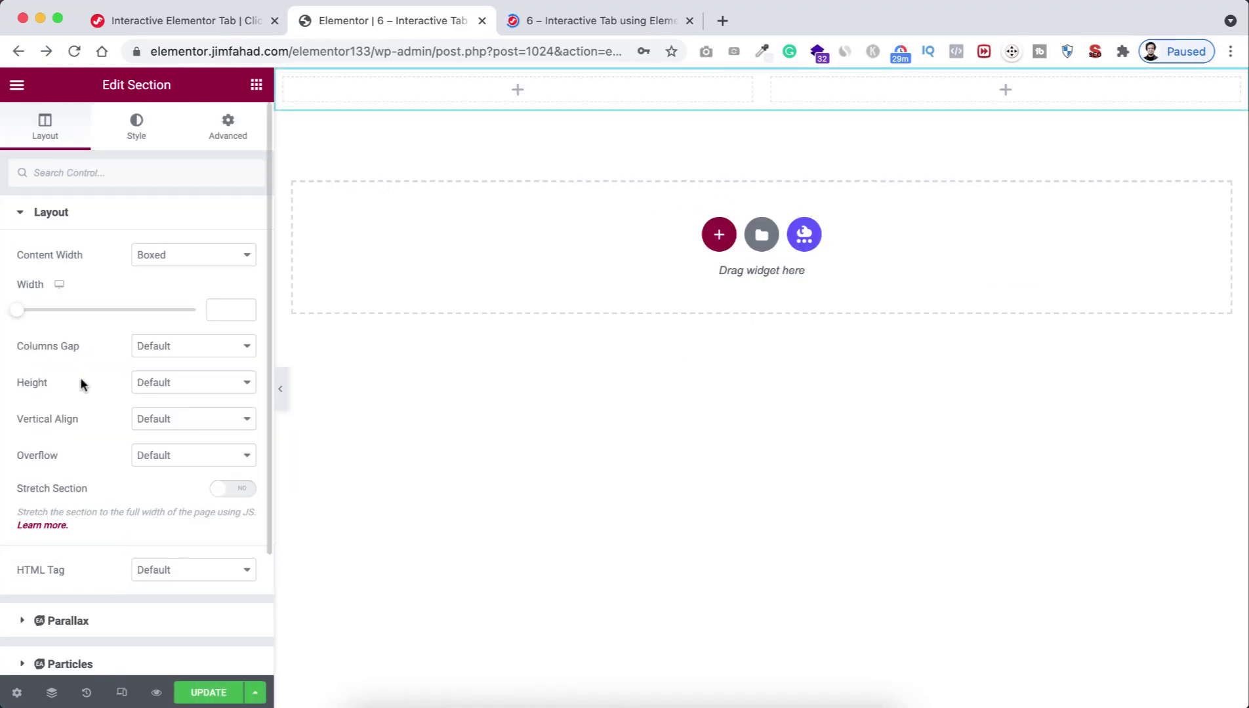
{"action": "left_click", "coordinate": [149, 383]}
{"action": "left_click", "coordinate": [153, 418]}
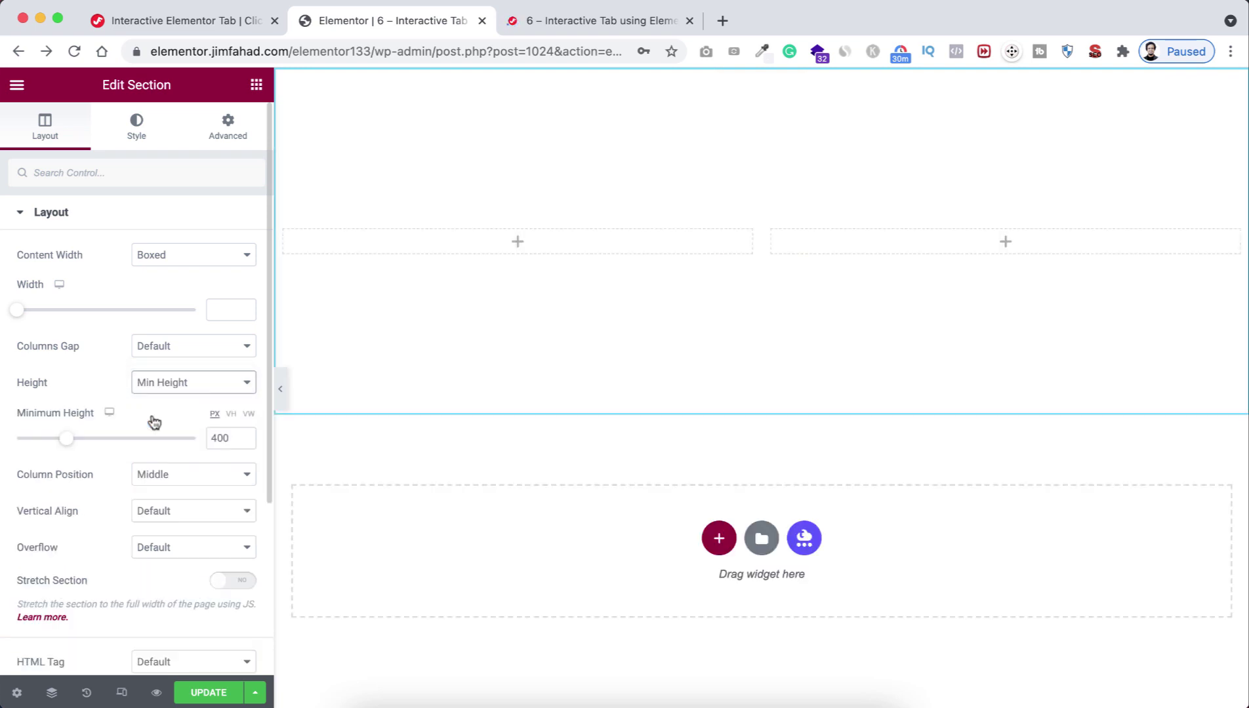
{"action": "left_click", "coordinate": [231, 414]}
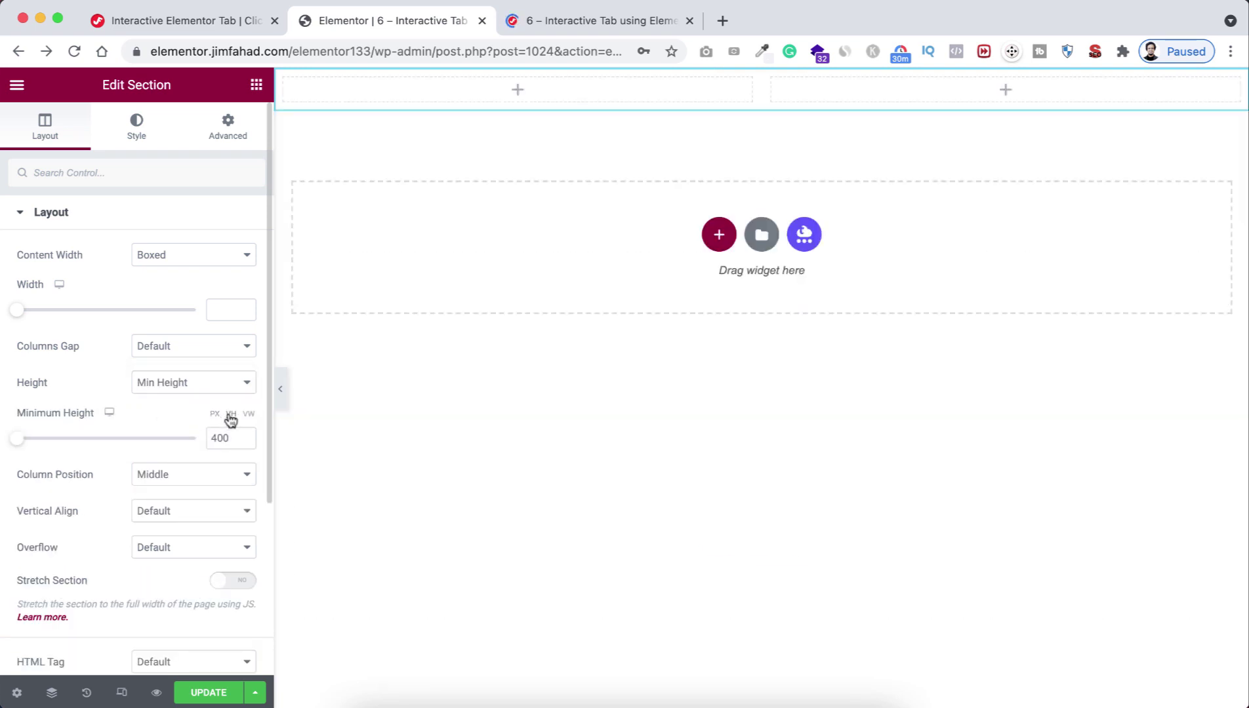
{"action": "left_click_drag", "start_coordinate": [18, 438], "coordinate": [210, 436]}
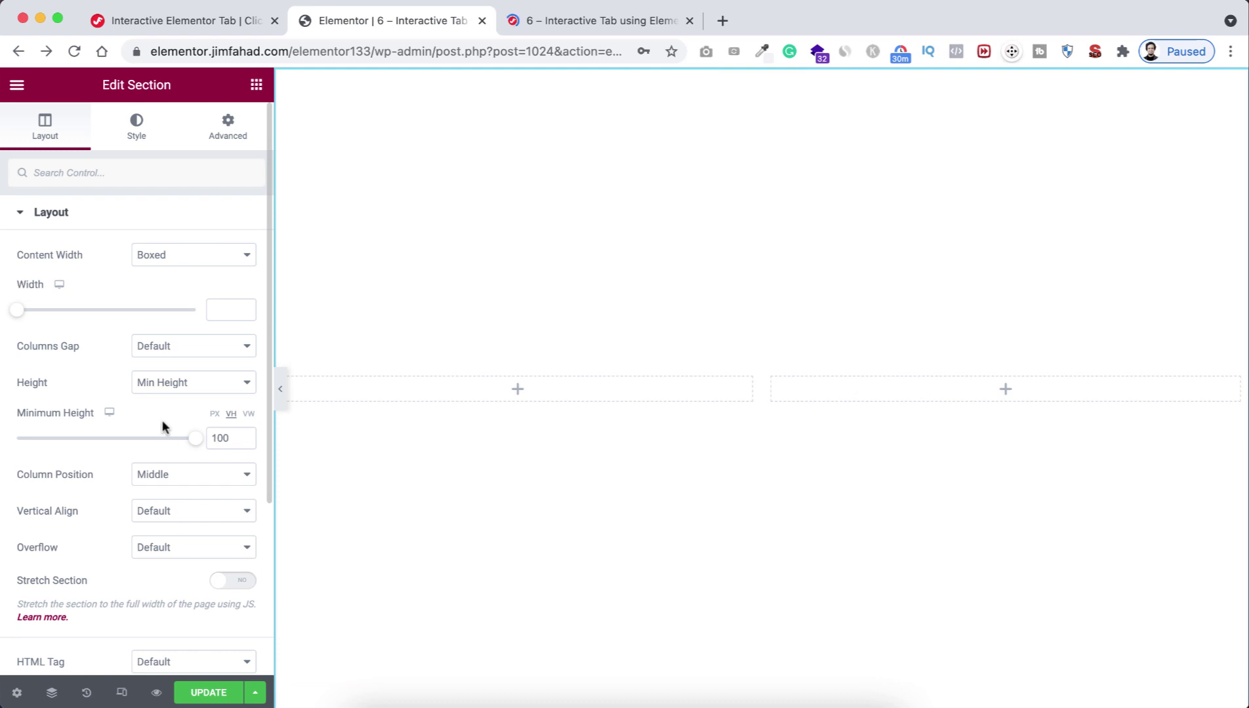
{"action": "left_click", "coordinate": [517, 392]}
{"action": "left_click_drag", "start_coordinate": [70, 246], "coordinate": [509, 384]}
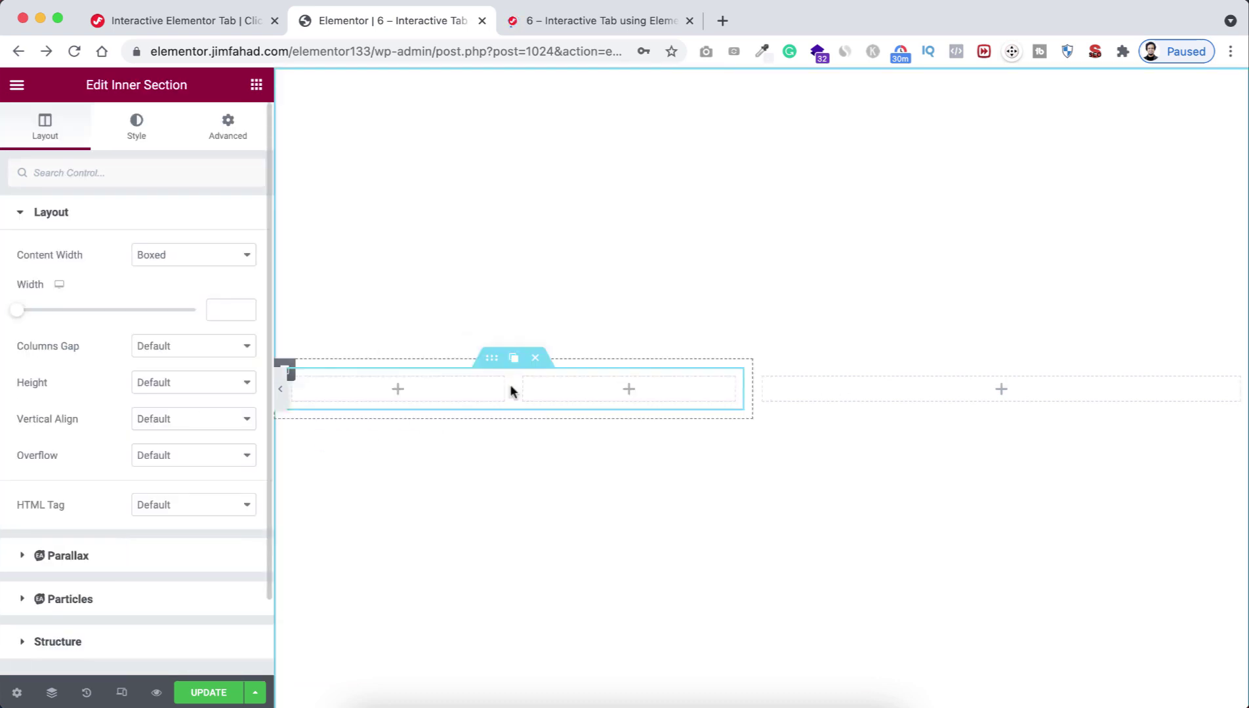
Step: Add an Image widget to the first inner column showing the facebook logo
{"action": "left_click", "coordinate": [400, 390]}
{"action": "left_click_drag", "start_coordinate": [70, 339], "coordinate": [433, 396]}
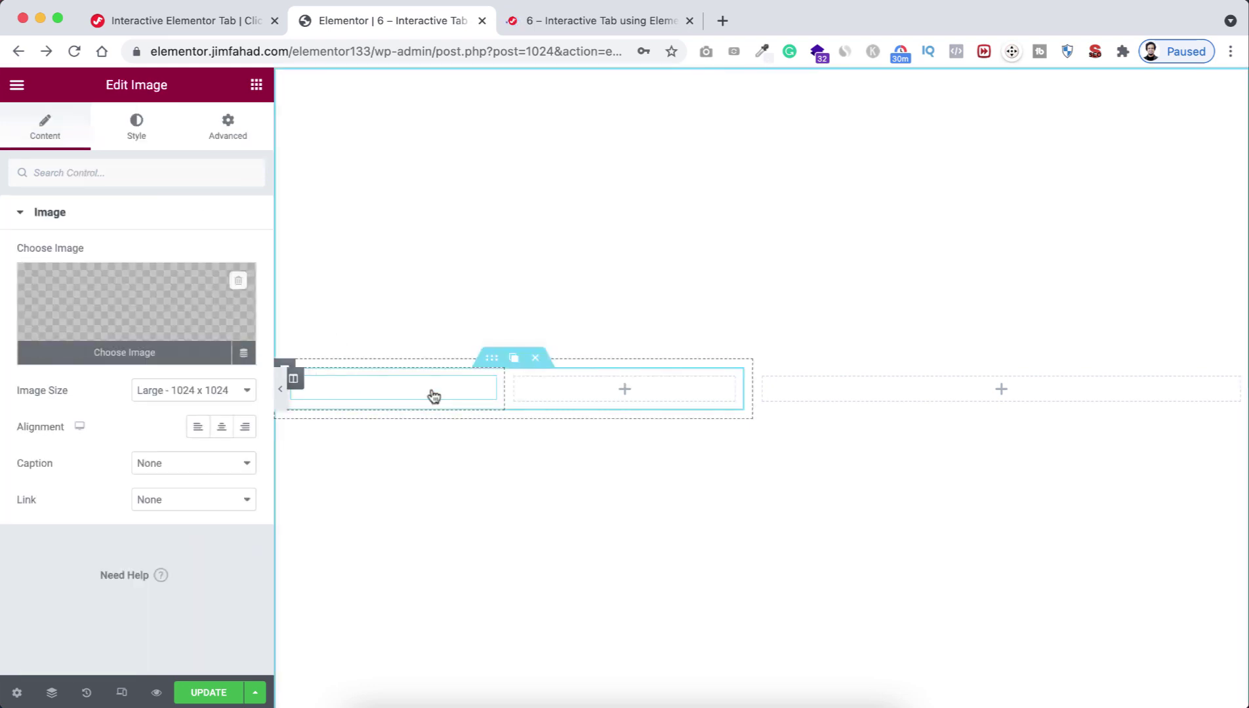
{"action": "left_click", "coordinate": [168, 316]}
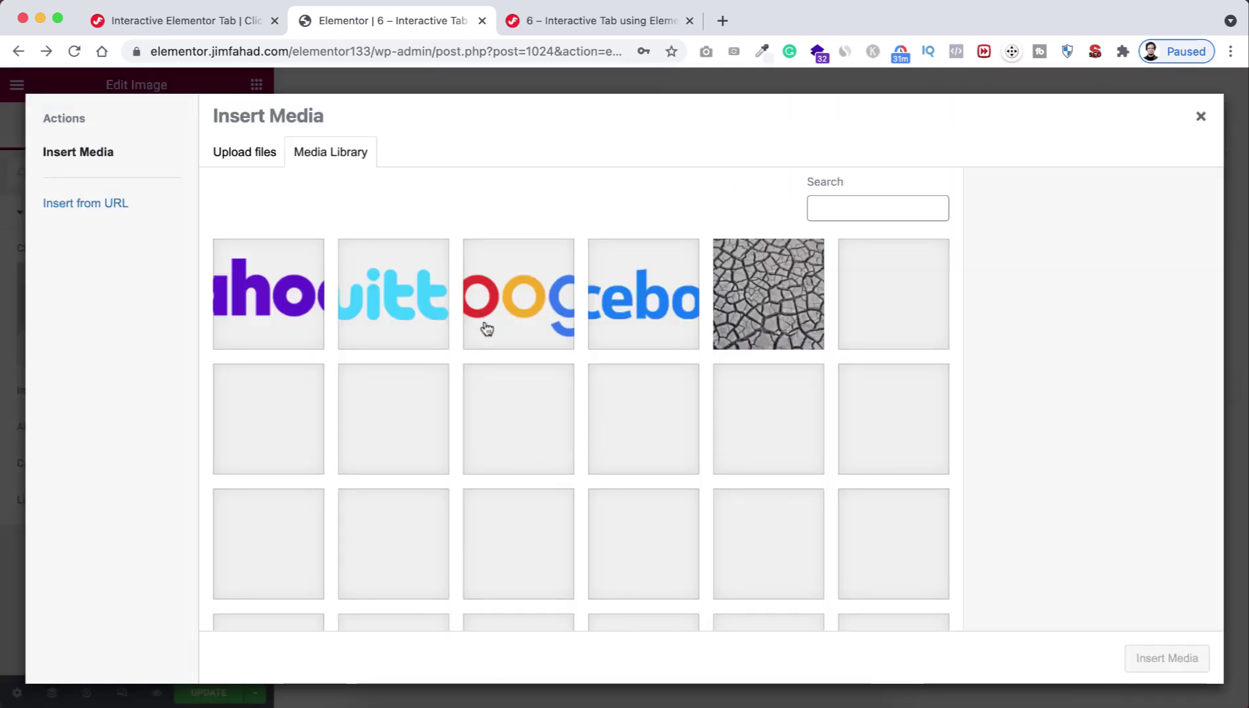
{"action": "left_click", "coordinate": [633, 308]}
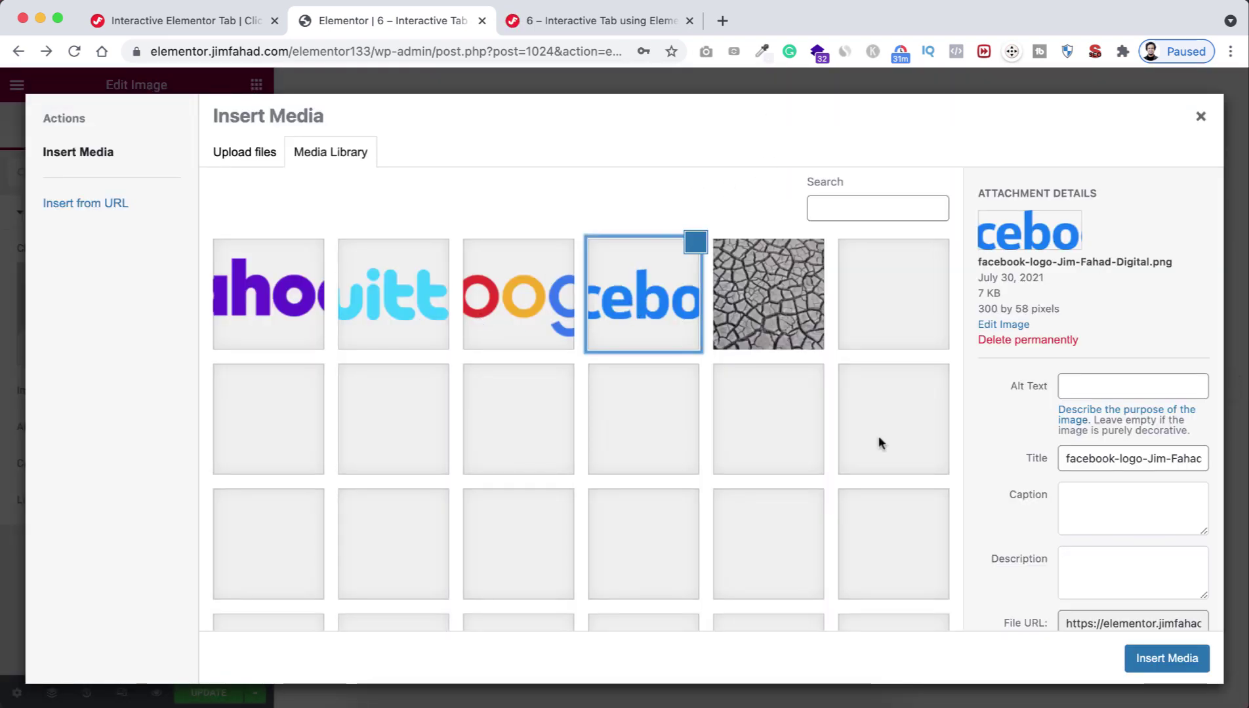
{"action": "left_click", "coordinate": [1150, 659]}
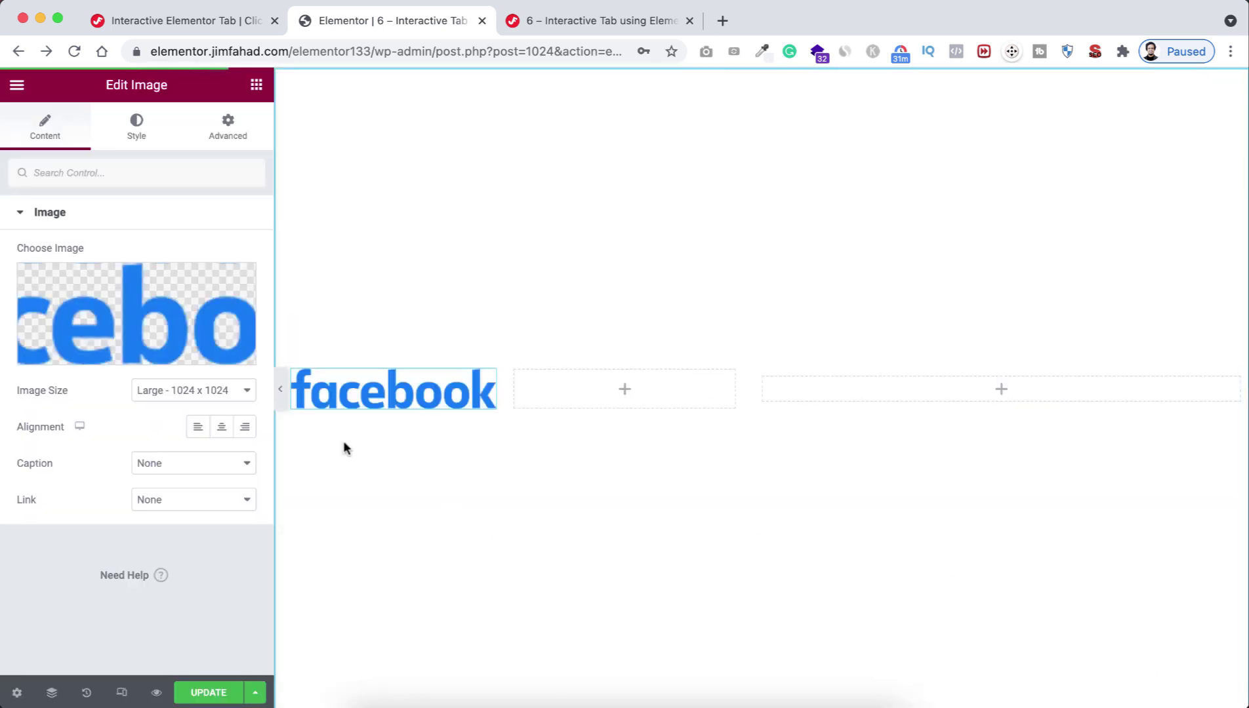
Step: Style the logo at width 120 px, height 40 and Object Fit Contain
{"action": "left_click", "coordinate": [147, 133]}
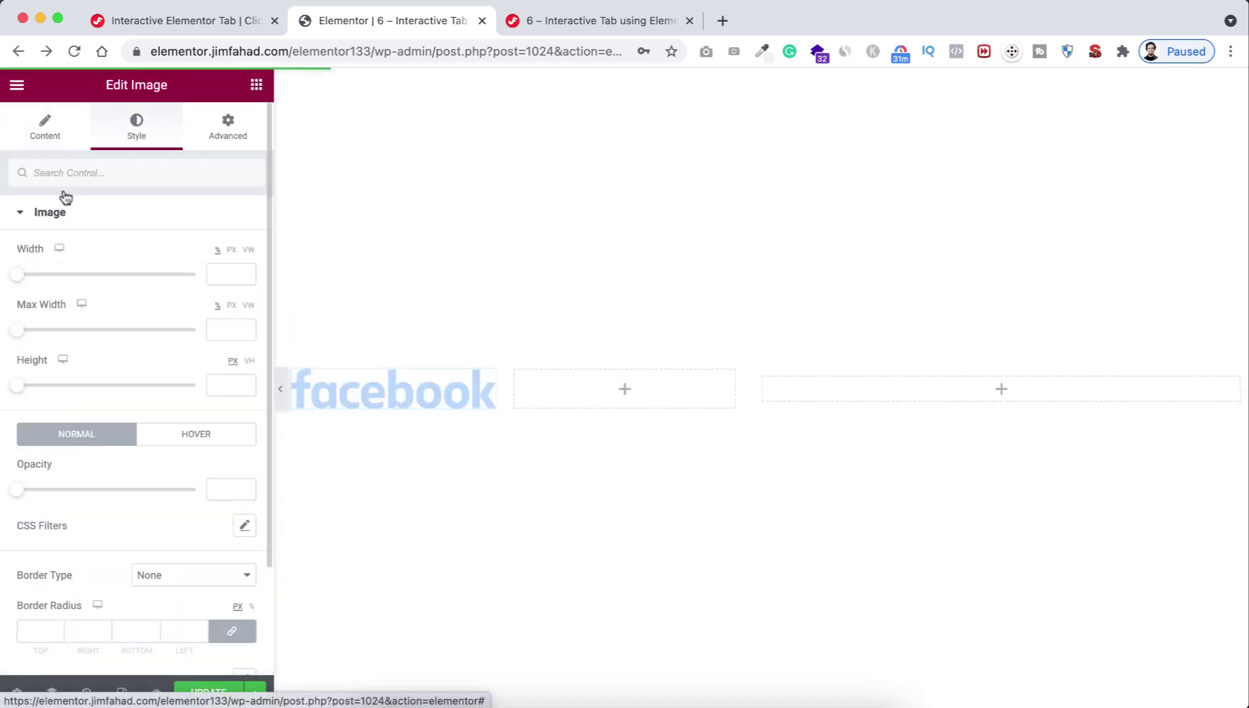
{"action": "left_click", "coordinate": [232, 250]}
{"action": "left_click", "coordinate": [226, 274]}
{"action": "type", "text": "120"}
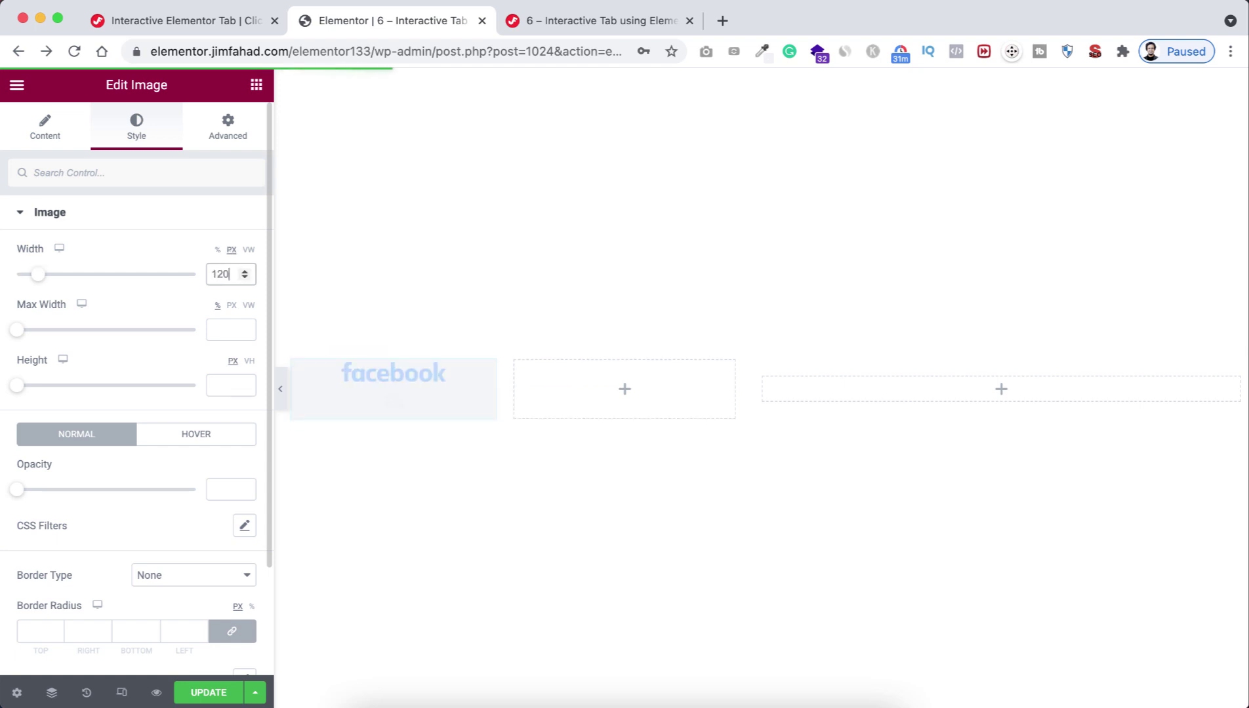
{"action": "left_click", "coordinate": [224, 386]}
{"action": "type", "text": "40"}
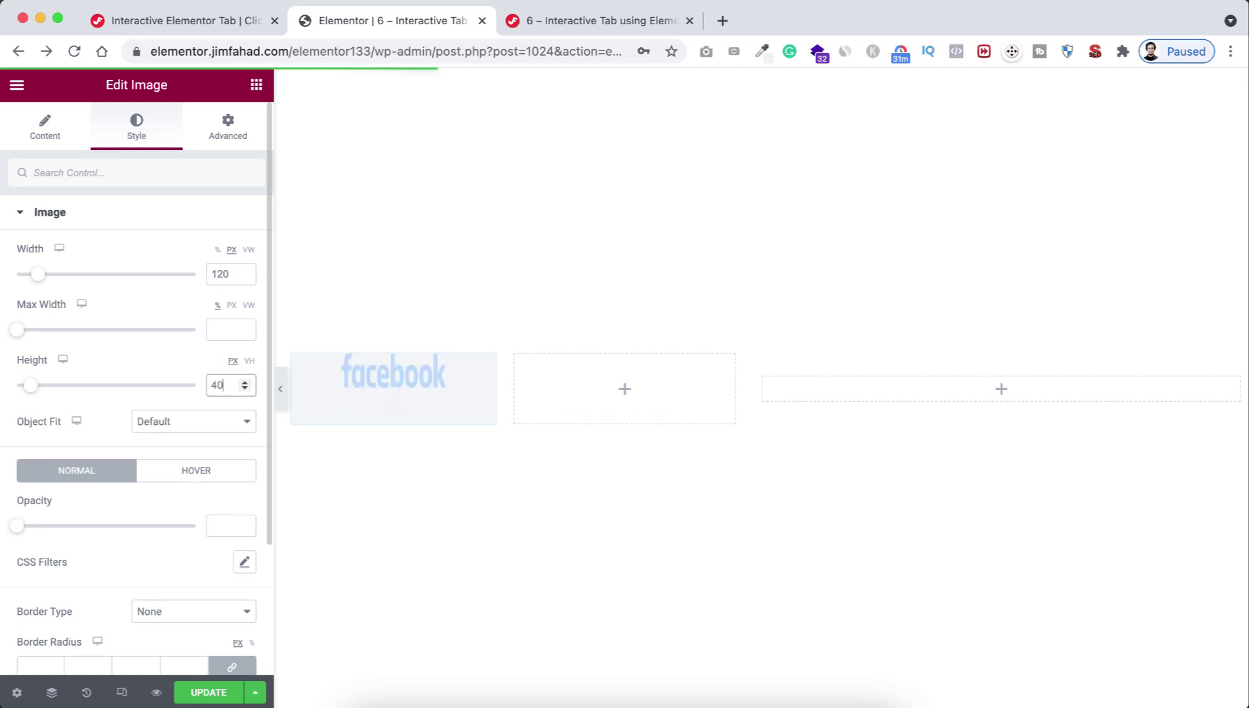
{"action": "left_click", "coordinate": [153, 426]}
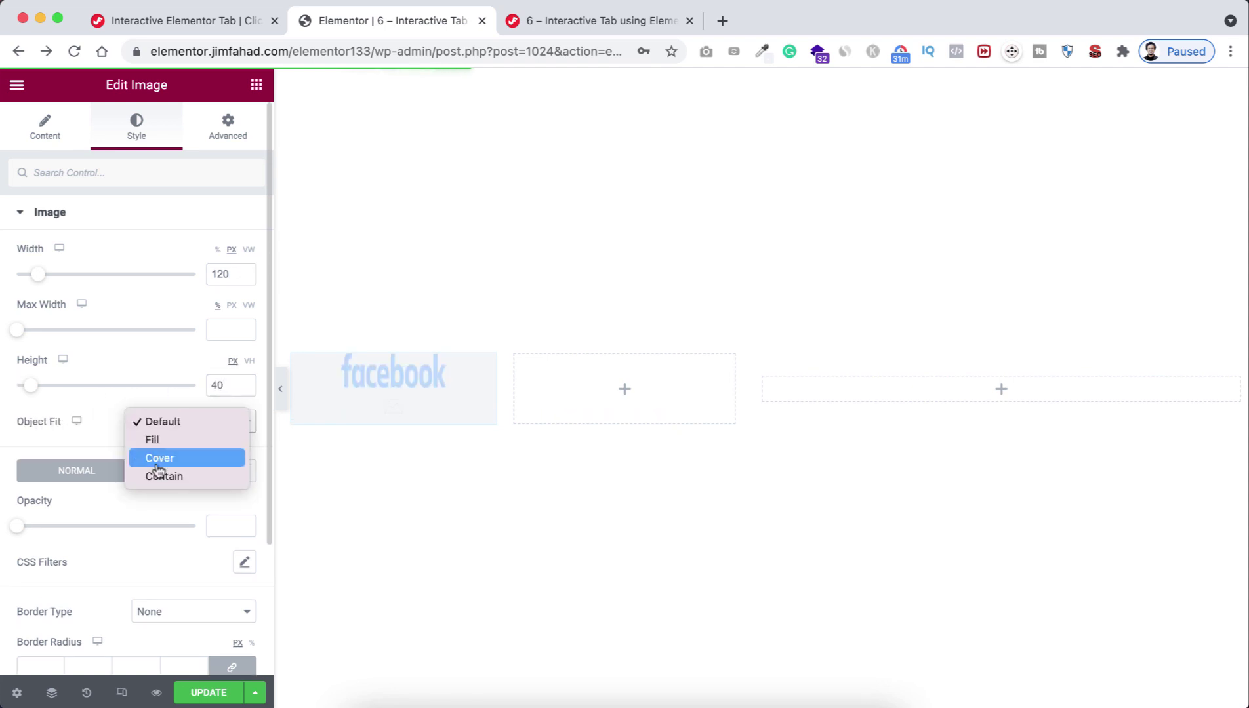
{"action": "left_click", "coordinate": [175, 476]}
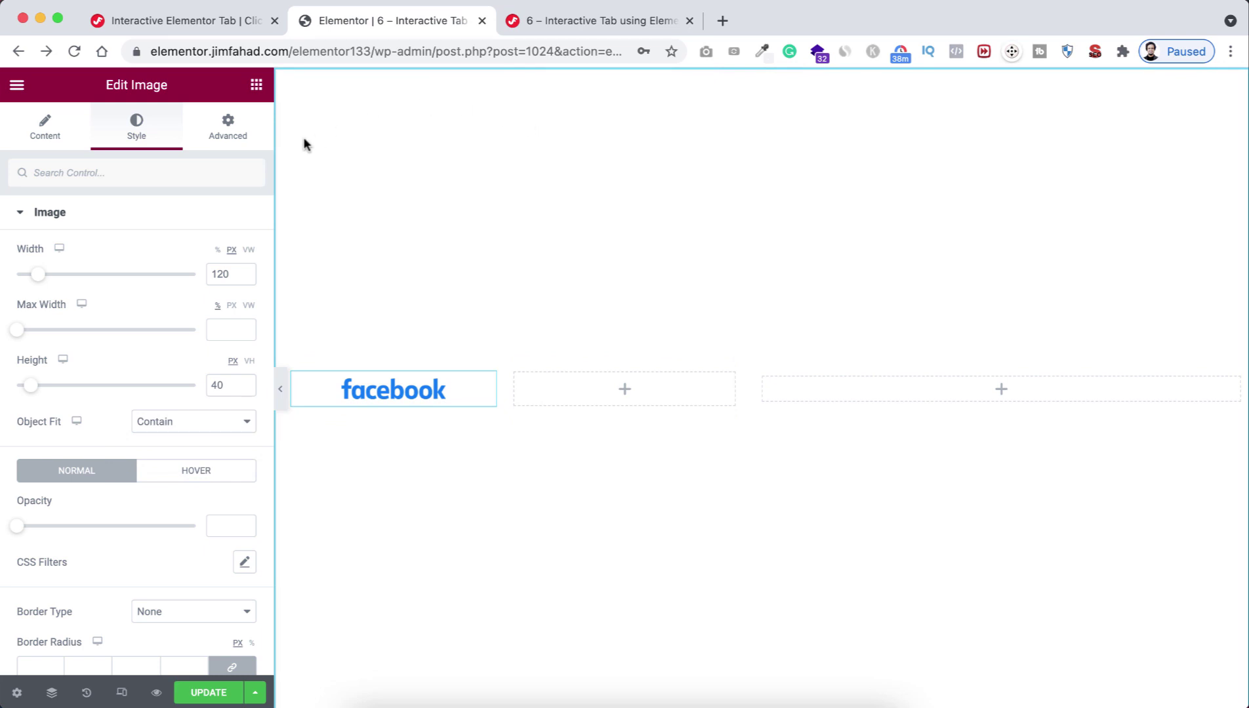
Step: Give the logo image padding of 10 top, 1 bottom, 5 right and 5 left
{"action": "left_click", "coordinate": [228, 136]}
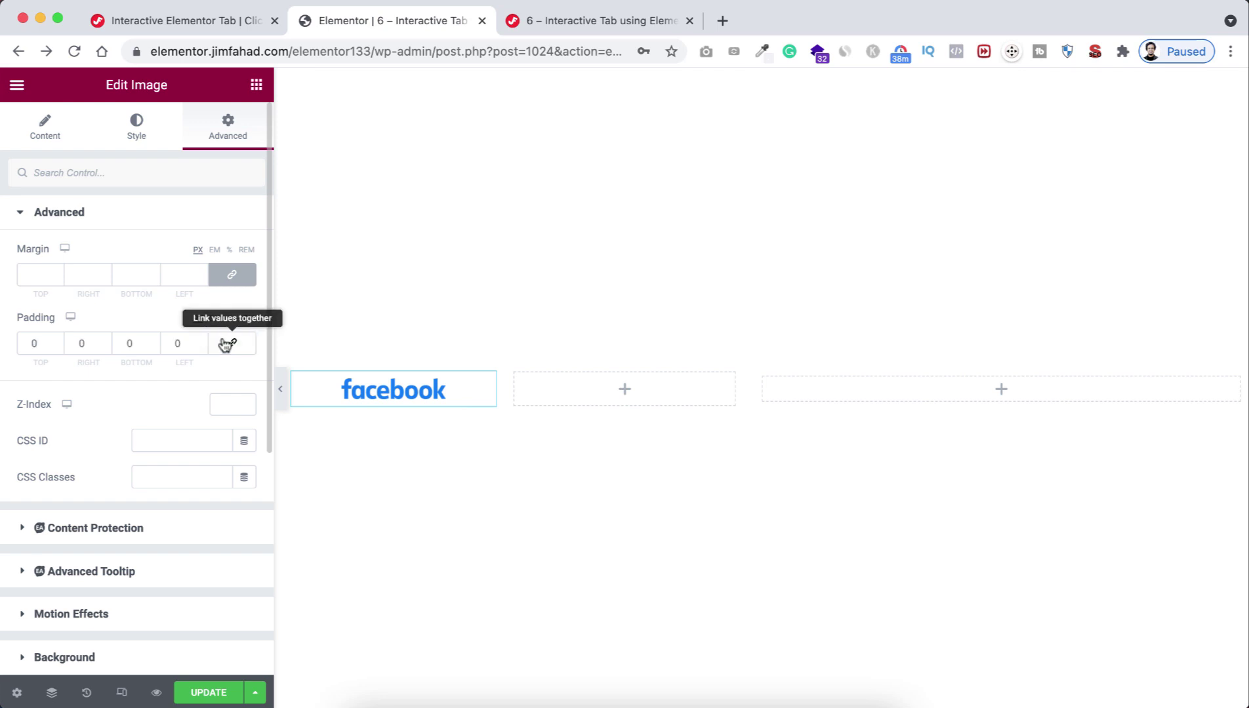
{"action": "left_click", "coordinate": [230, 319]}
{"action": "double_click", "coordinate": [36, 343]}
{"action": "type", "text": "10"}
{"action": "left_click", "coordinate": [123, 344]}
{"action": "type", "text": "1"}
{"action": "double_click", "coordinate": [81, 343]}
{"action": "type", "text": "5"}
{"action": "left_click", "coordinate": [183, 343]}
{"action": "type", "text": "5"}
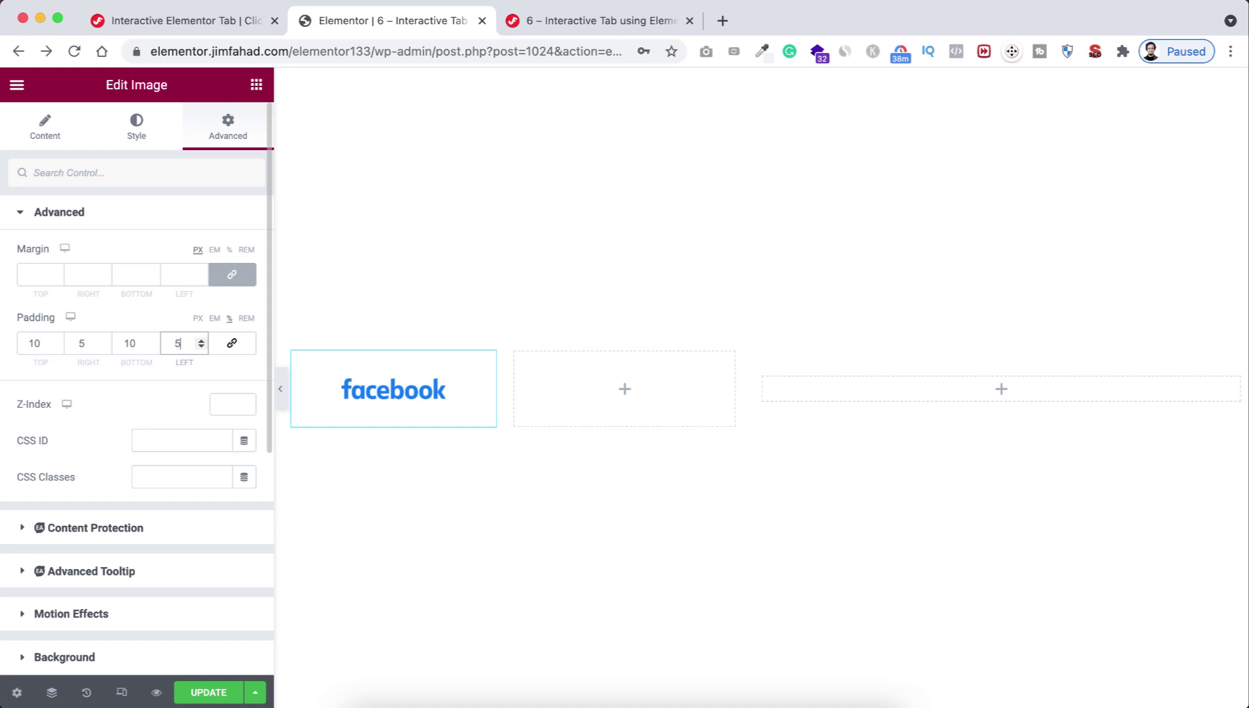
Step: Add a solid 1 px border in a faint black colour to the logo box
{"action": "scroll", "coordinate": [142, 544], "scroll_direction": "down", "scroll_amount": 5}
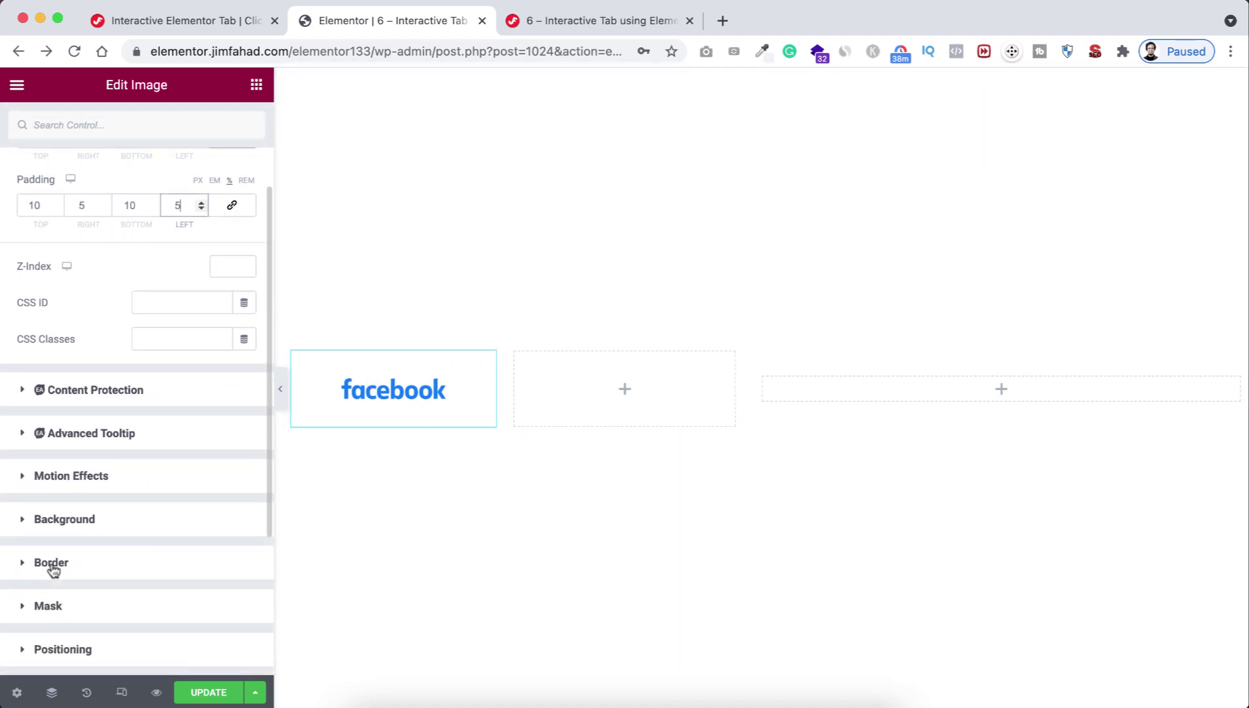
{"action": "left_click", "coordinate": [72, 563]}
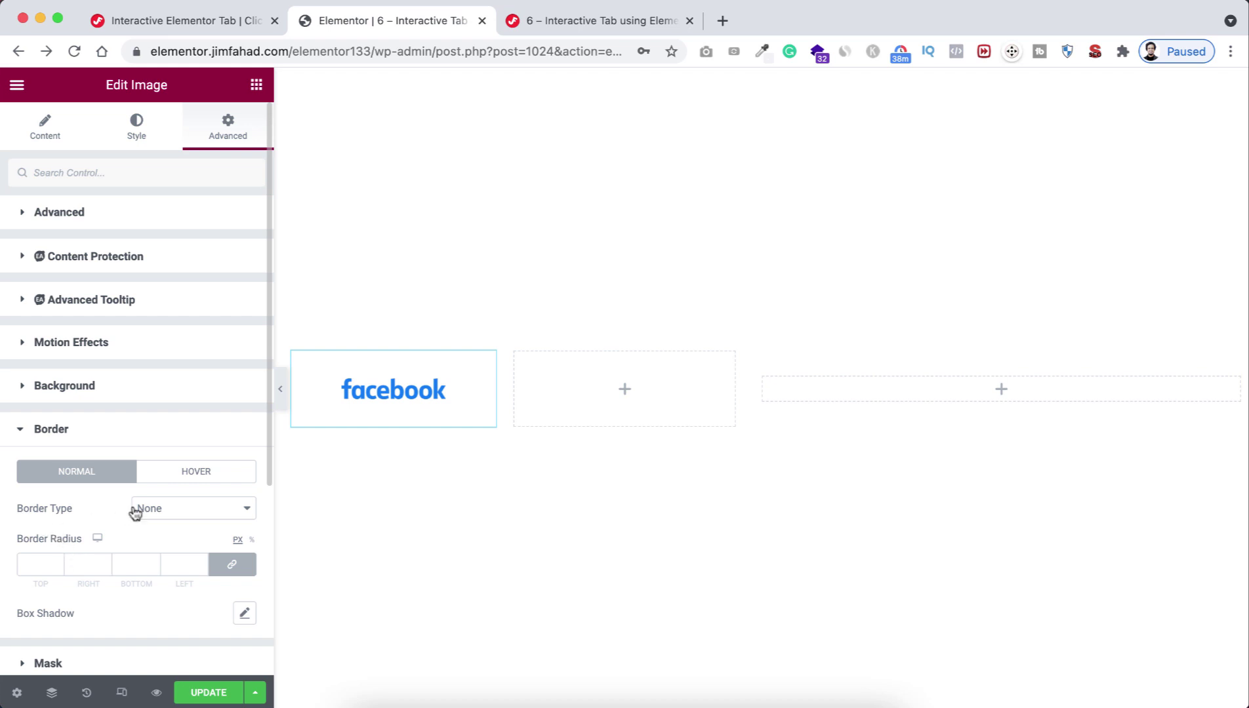
{"action": "left_click", "coordinate": [167, 508]}
{"action": "left_click", "coordinate": [159, 527]}
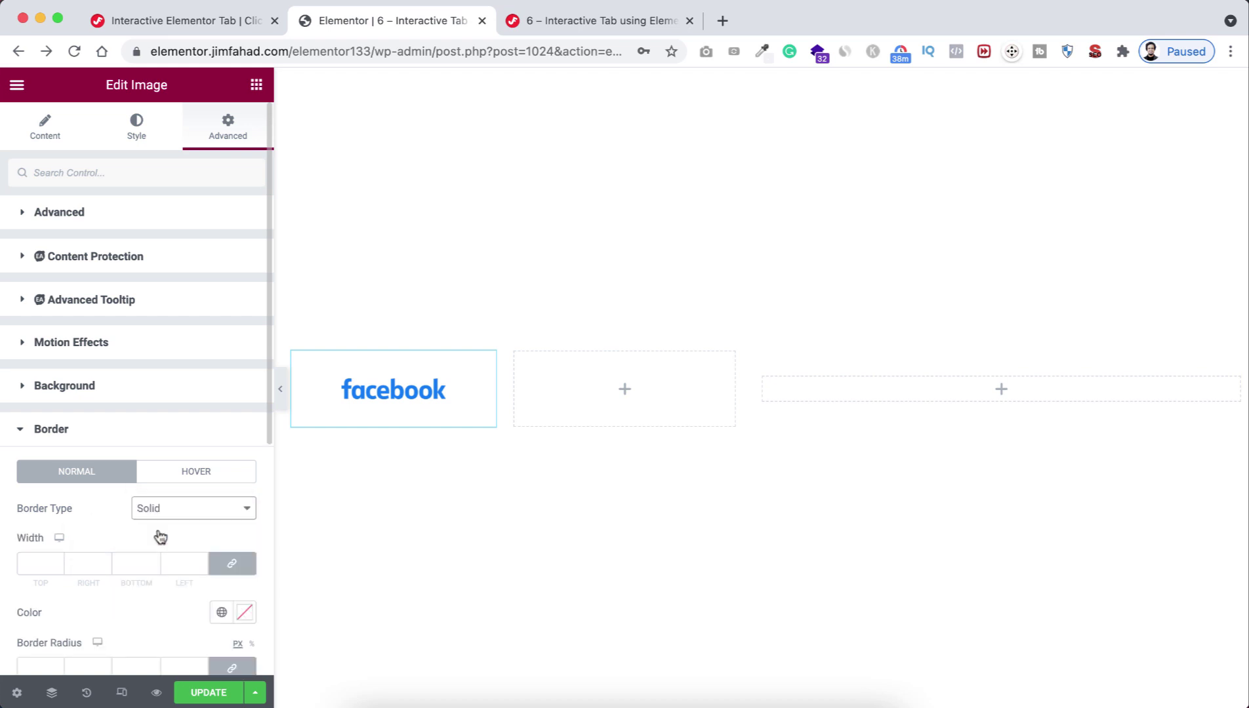
{"action": "scroll", "coordinate": [161, 538], "scroll_direction": "down", "scroll_amount": 2}
{"action": "left_click", "coordinate": [49, 514]}
{"action": "type", "text": "1"}
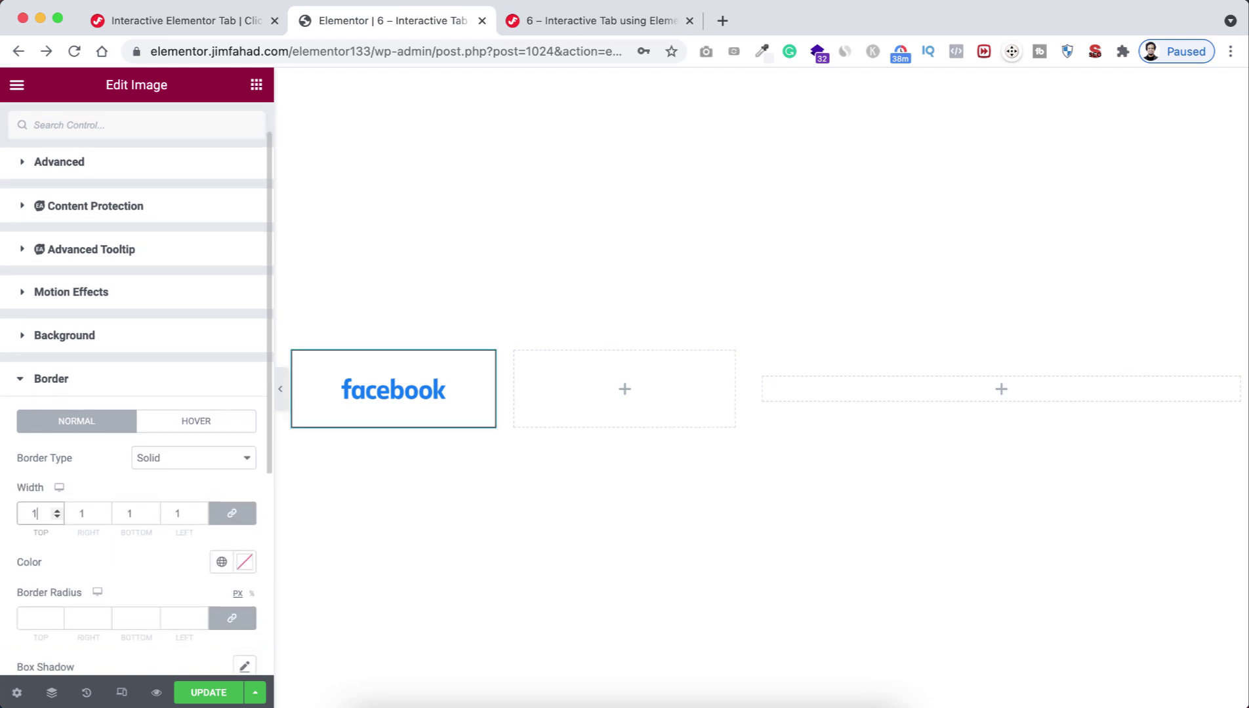
{"action": "left_click", "coordinate": [244, 562]}
{"action": "mouse_move", "coordinate": [150, 439]}
{"action": "left_mouse_down"}
{"action": "mouse_move", "coordinate": [161, 487]}
{"action": "mouse_move", "coordinate": [67, 493]}
{"action": "left_mouse_up"}
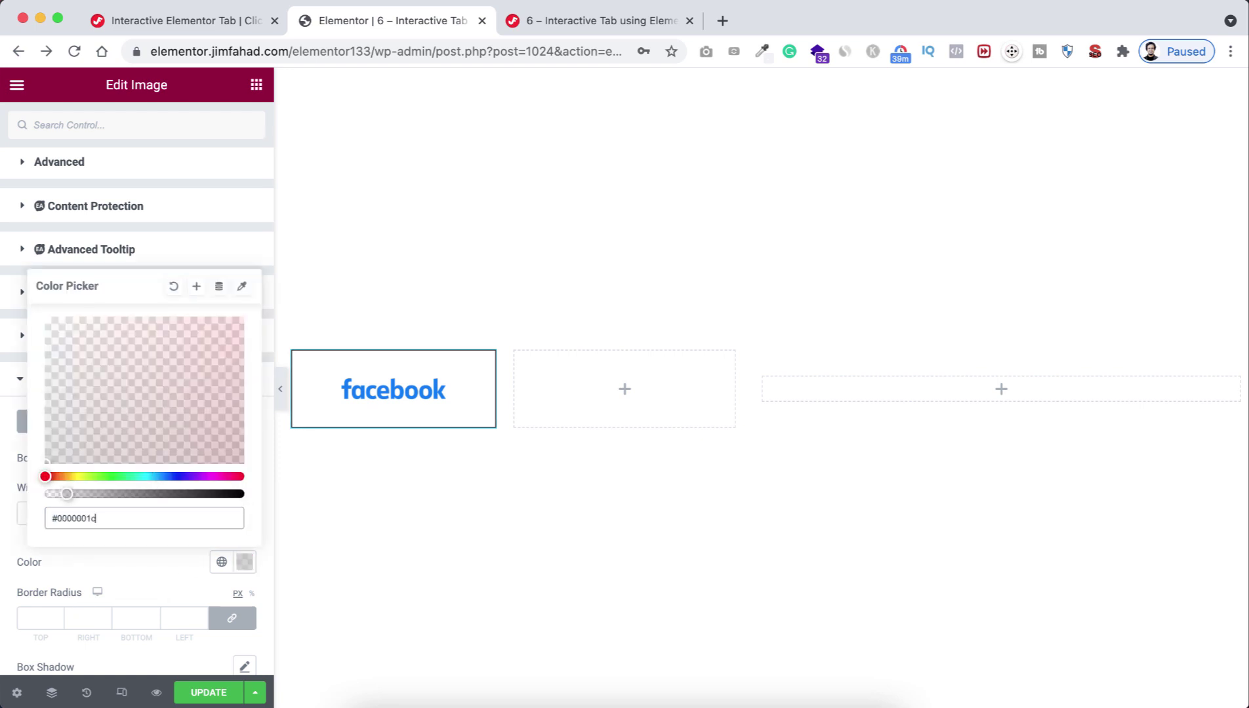
{"action": "left_click", "coordinate": [148, 569]}
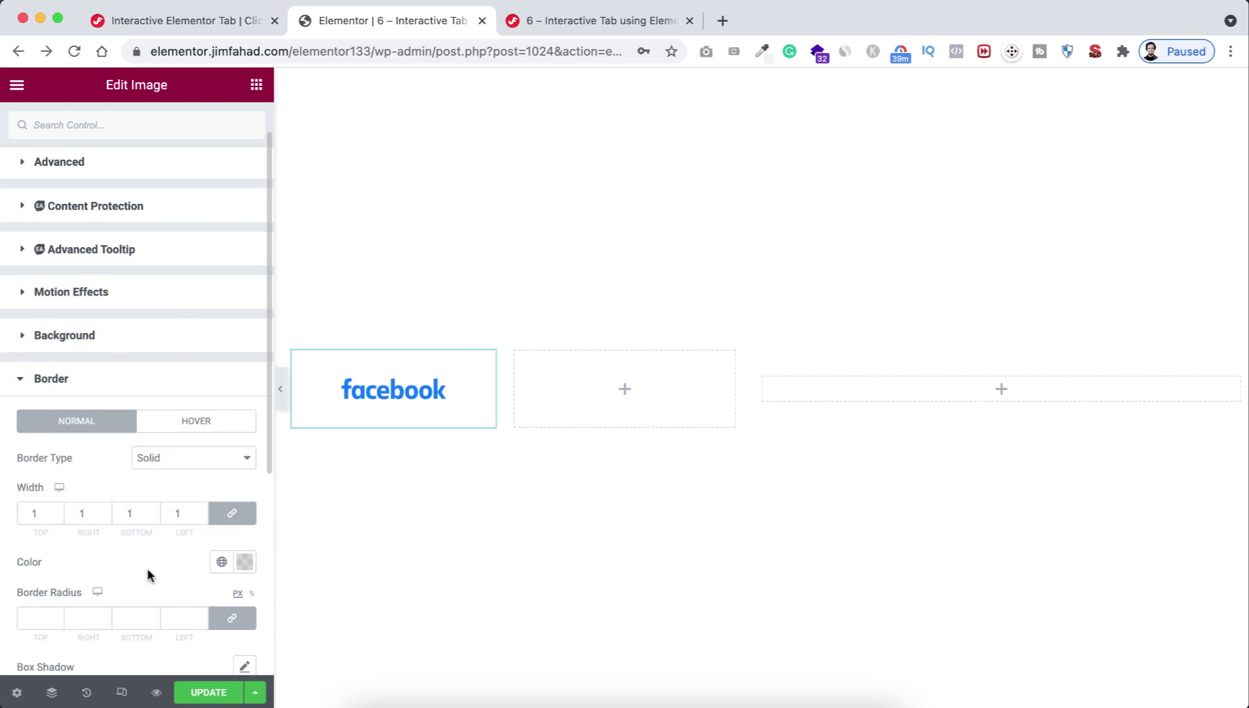
Step: Add a box shadow with blur 10 and near-transparent colour, then preview the page full width
{"action": "scroll", "coordinate": [148, 570], "scroll_direction": "down", "scroll_amount": 3}
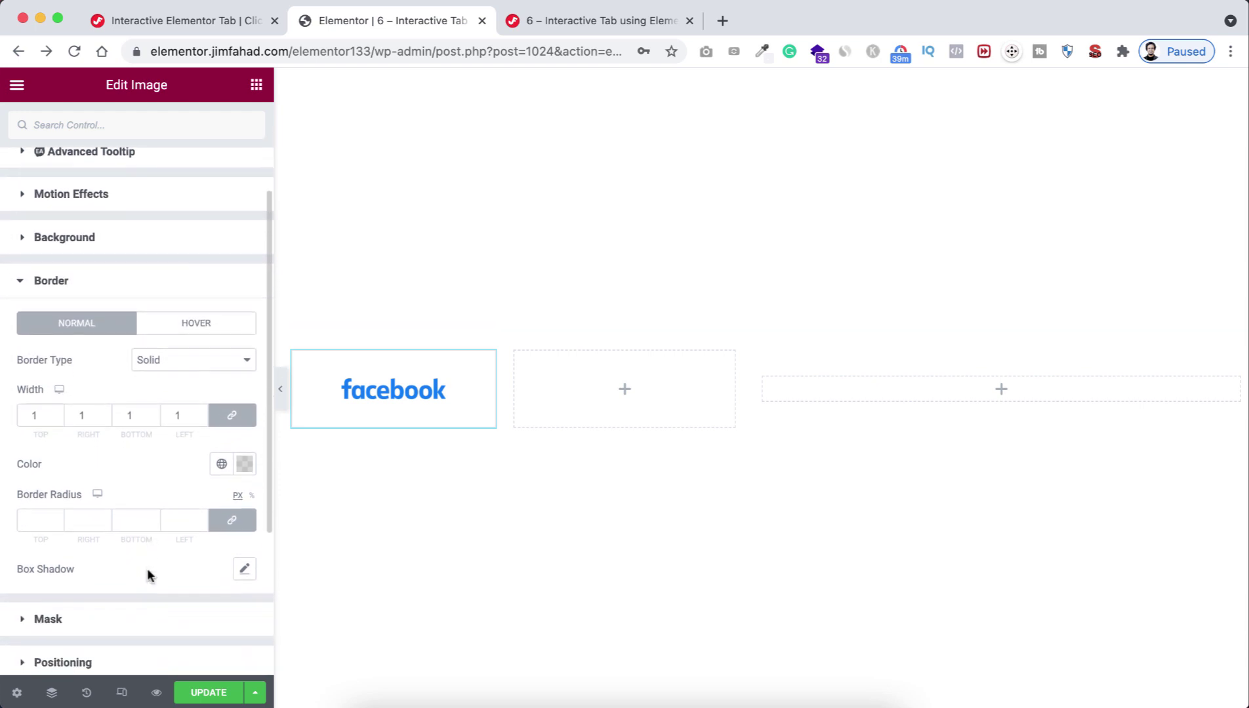
{"action": "left_click", "coordinate": [244, 569]}
{"action": "scroll", "coordinate": [177, 597], "scroll_direction": "down", "scroll_amount": 7}
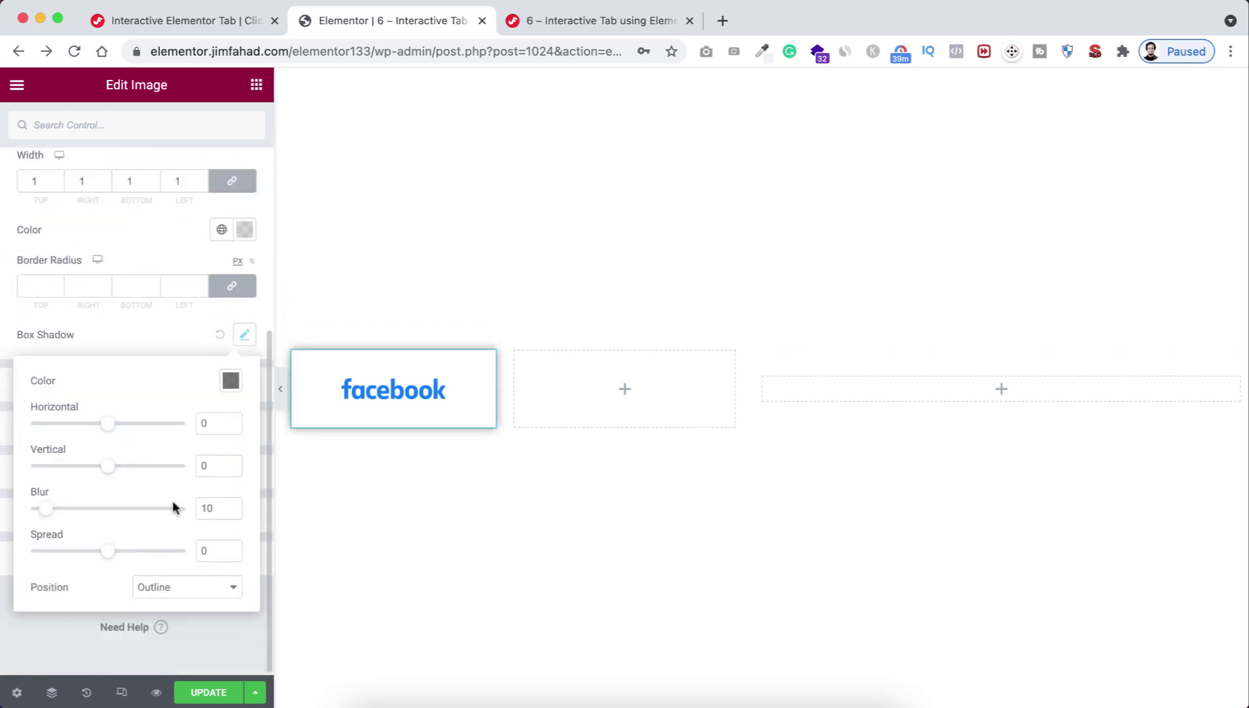
{"action": "left_click", "coordinate": [232, 383]}
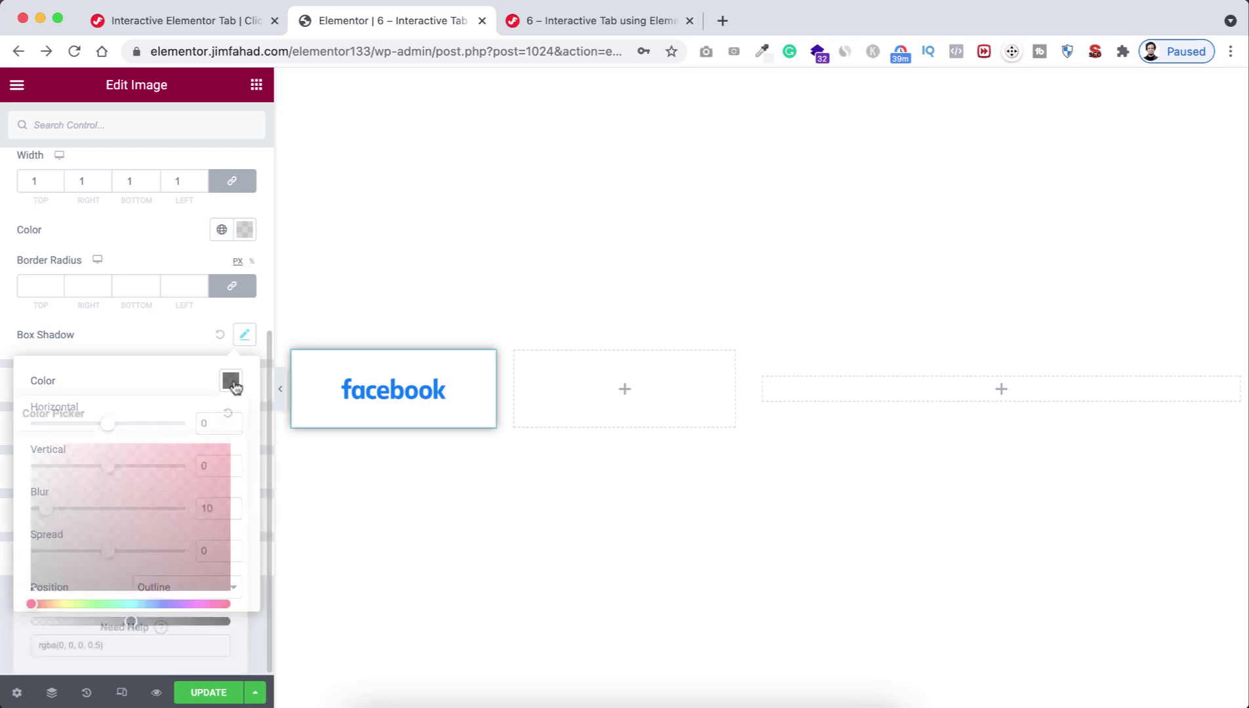
{"action": "left_click_drag", "start_coordinate": [131, 624], "coordinate": [51, 628]}
{"action": "left_click", "coordinate": [242, 346]}
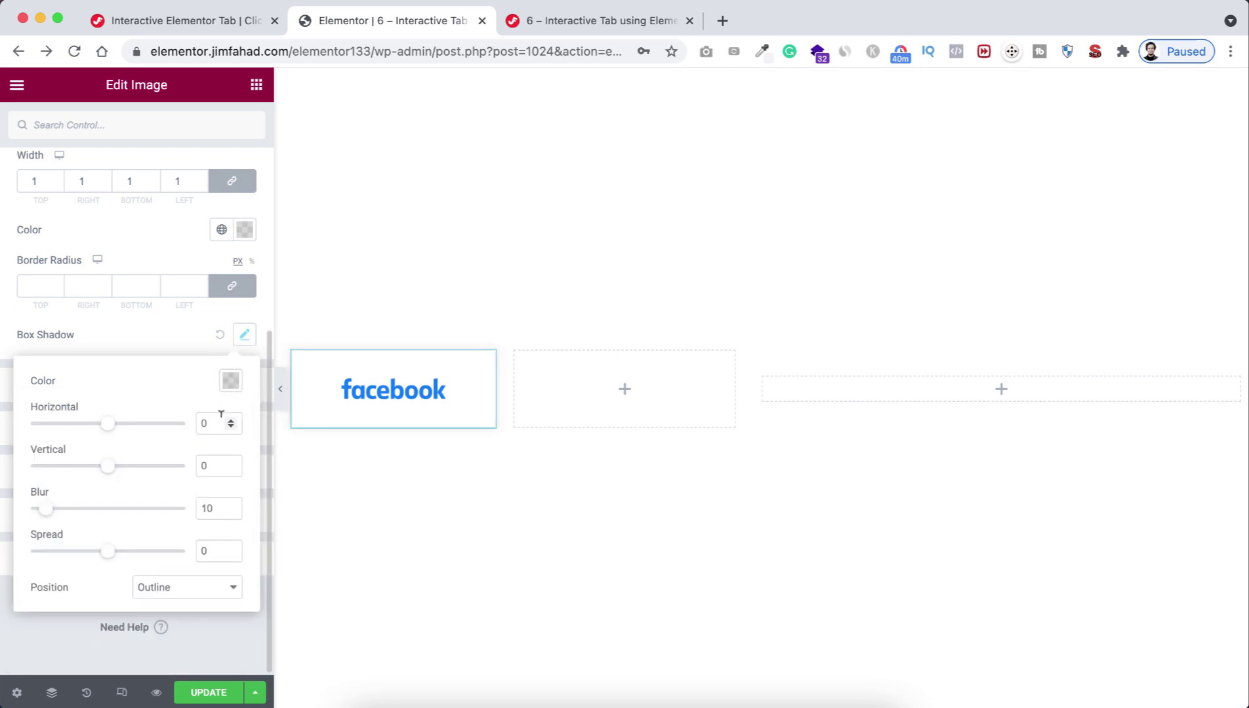
{"action": "left_click", "coordinate": [169, 334]}
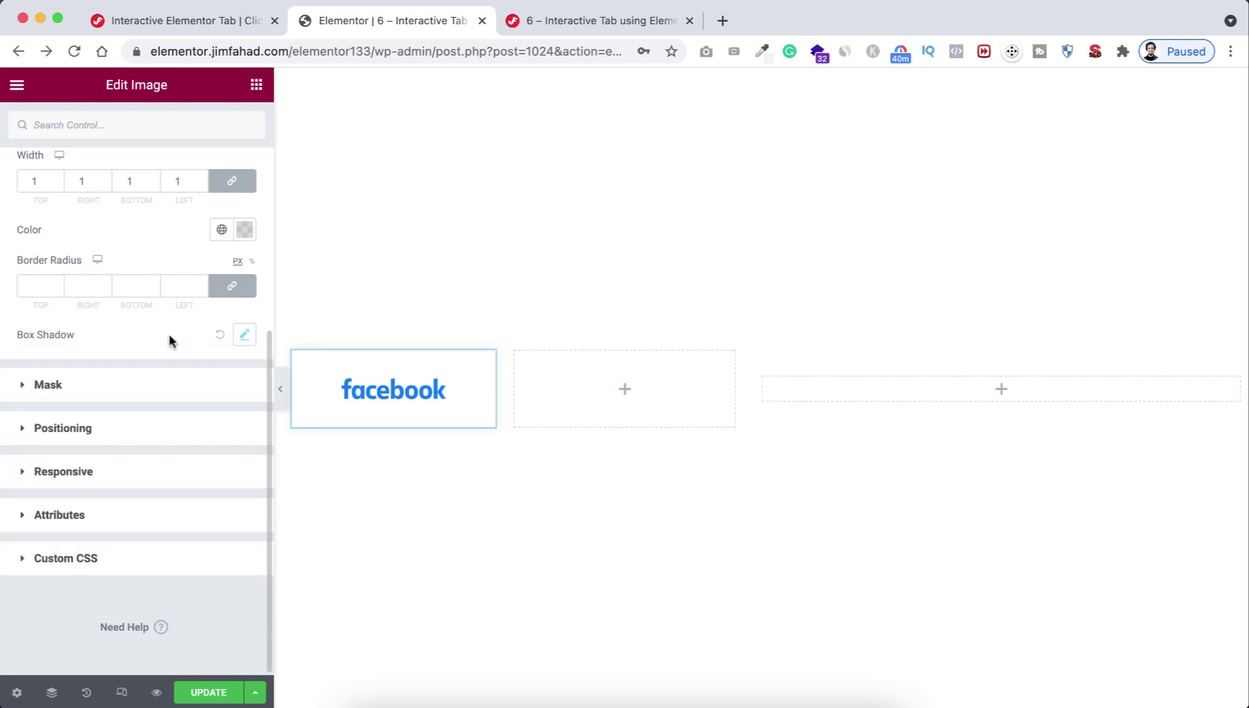
{"action": "left_click", "coordinate": [280, 391]}
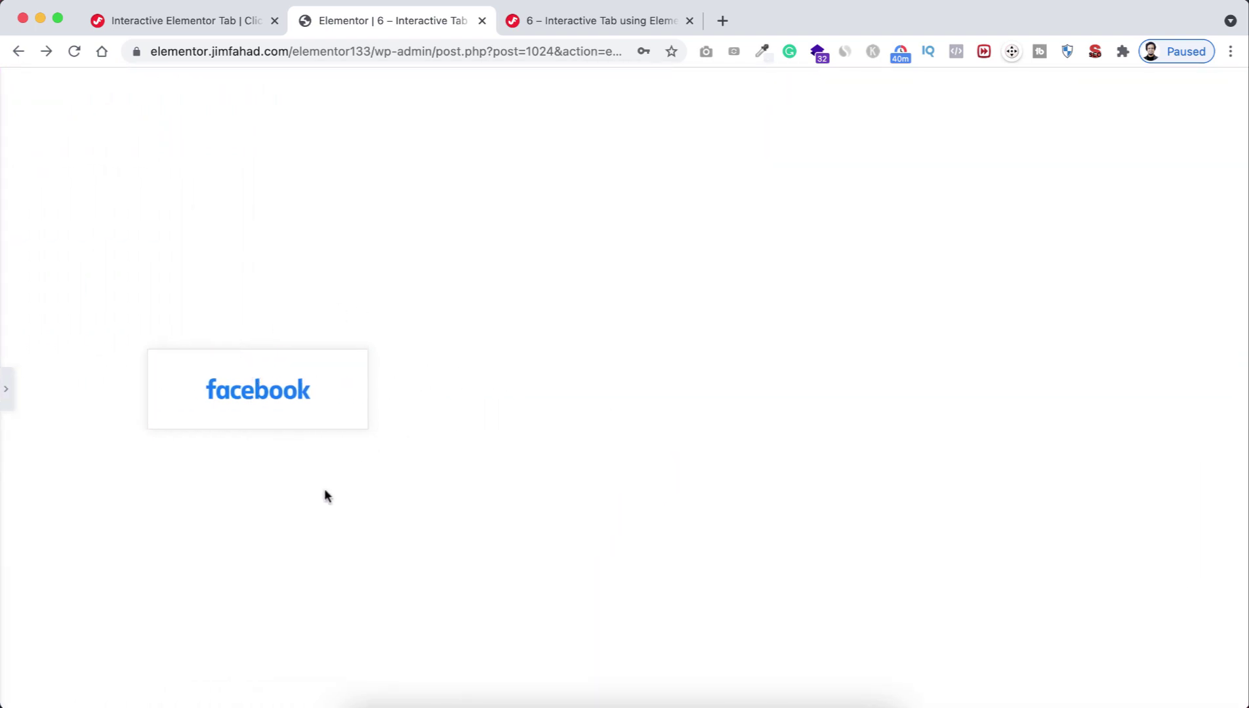
Step: Copy the facebook logo widget and paste it into the empty column beside it
{"action": "left_click", "coordinate": [6, 402]}
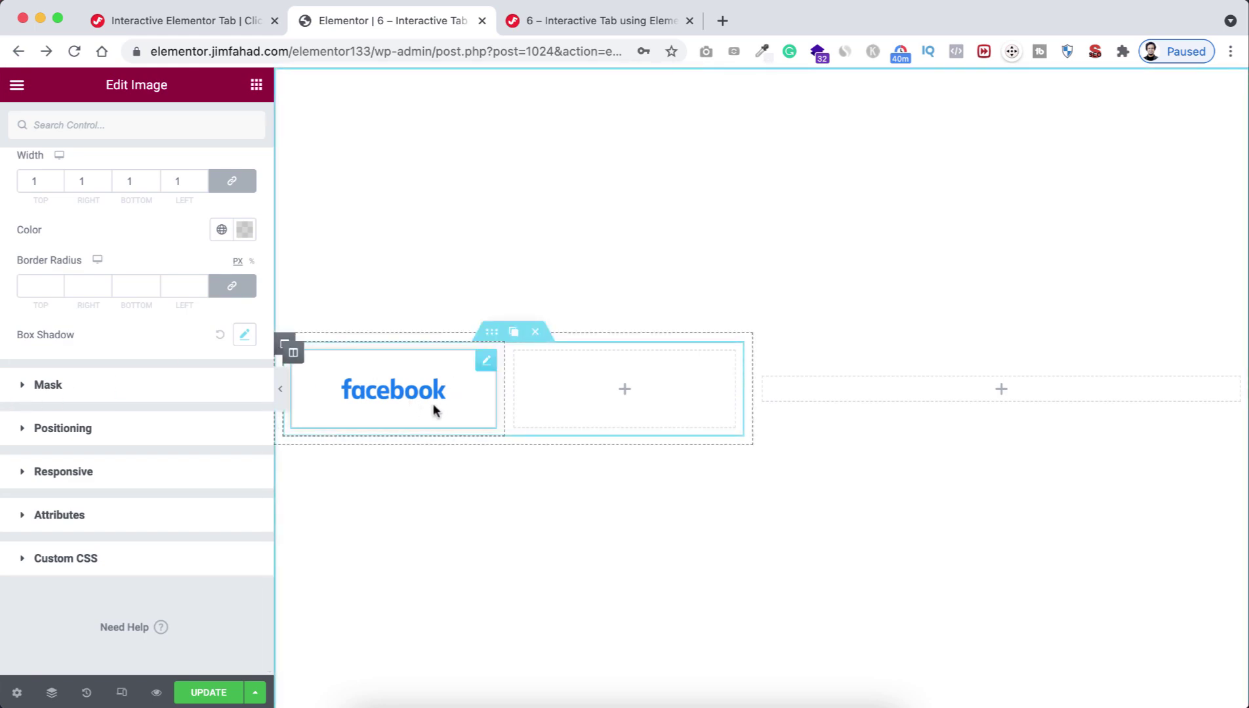
{"action": "right_click", "coordinate": [401, 393]}
{"action": "left_click", "coordinate": [450, 466]}
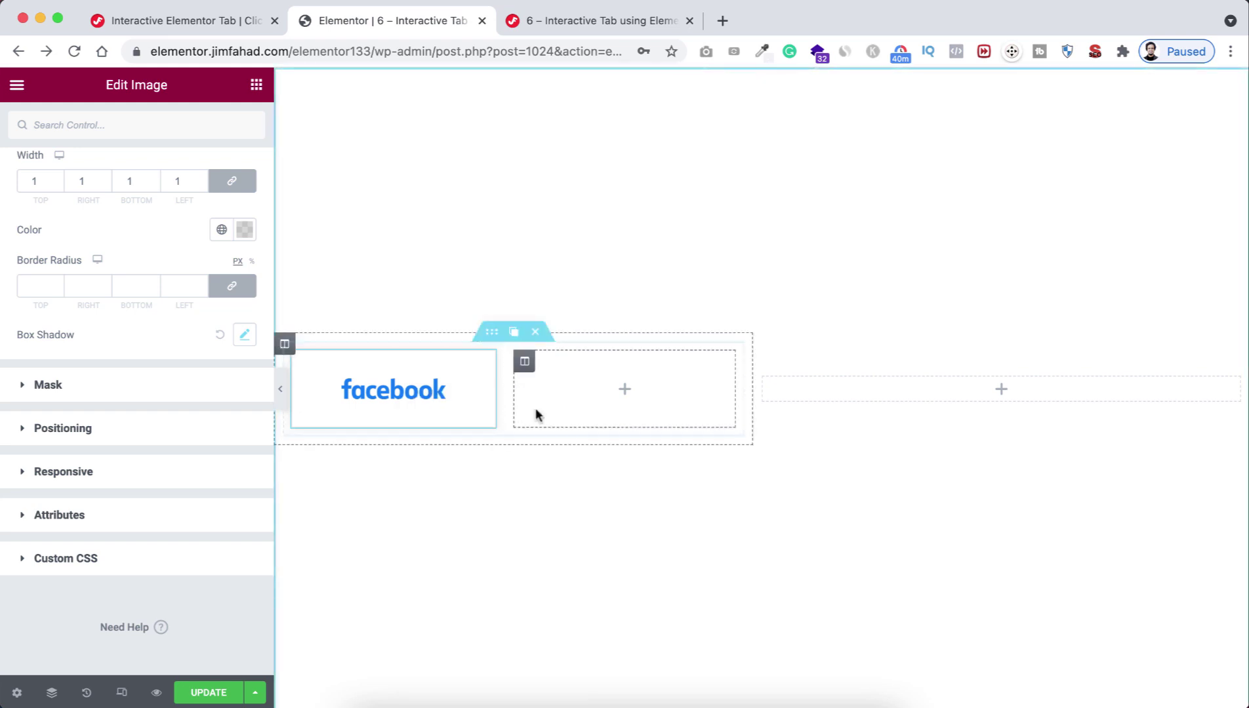
{"action": "right_click", "coordinate": [579, 391]}
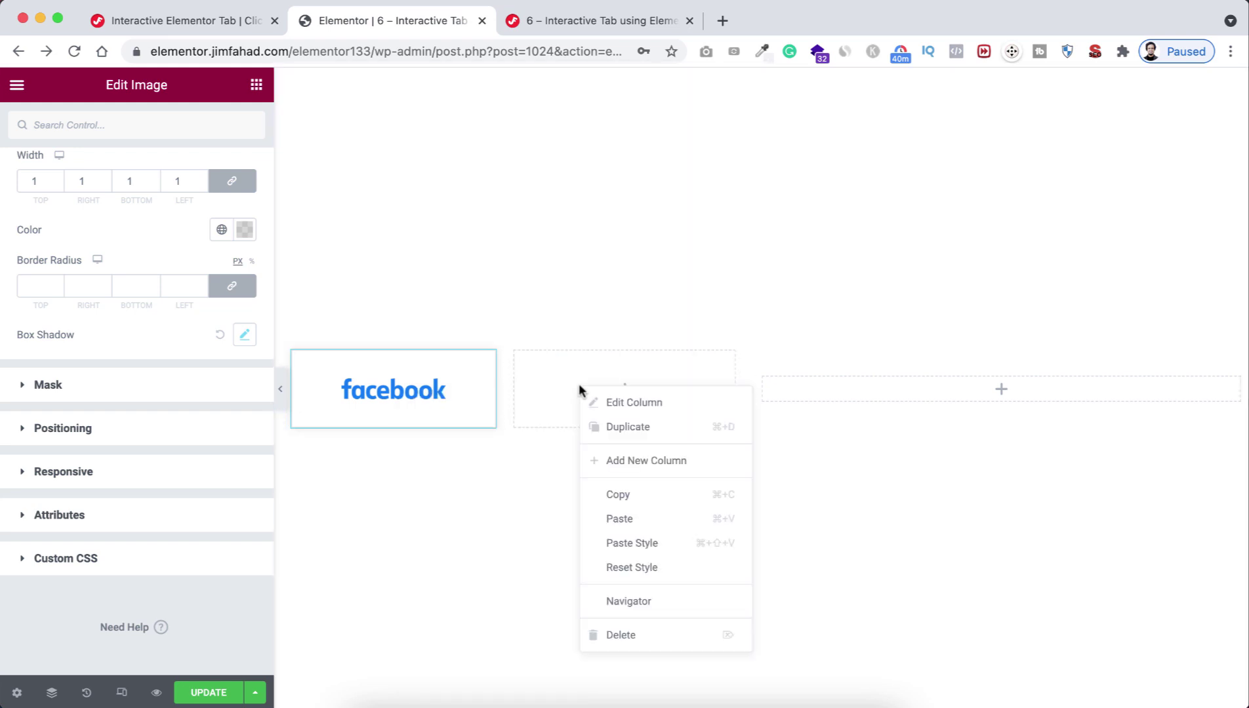
{"action": "left_click", "coordinate": [619, 519]}
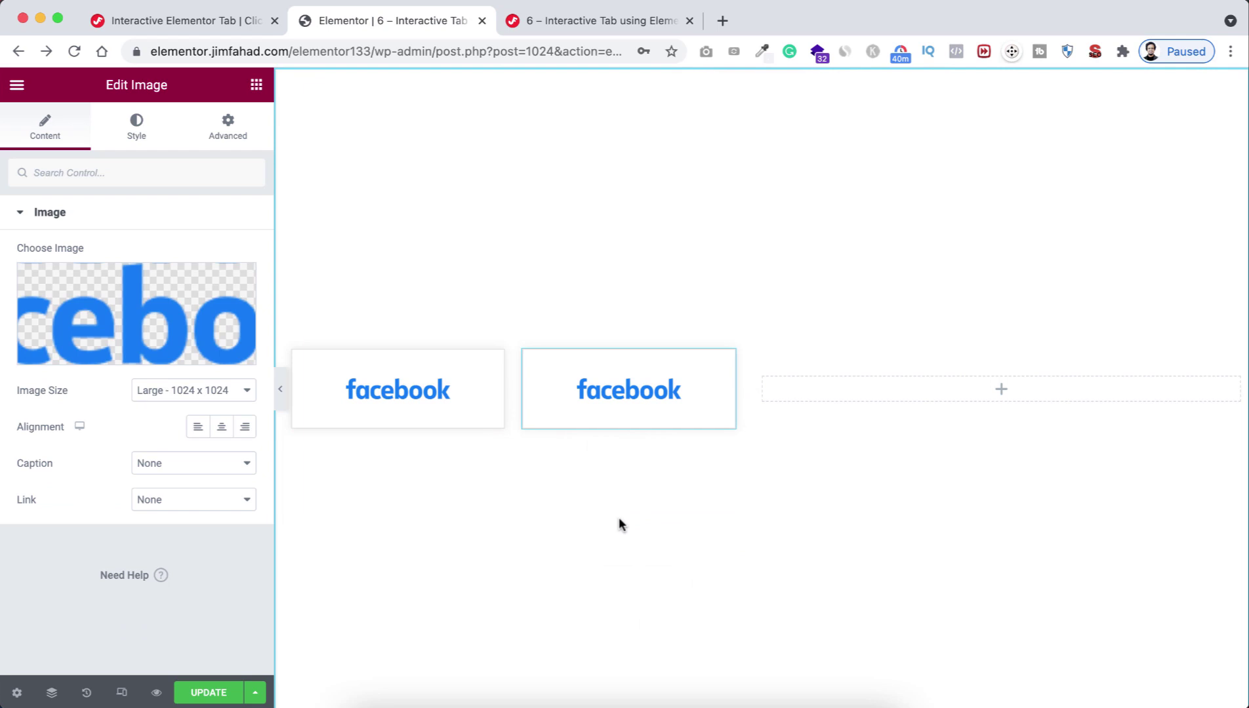
Step: Replace the pasted copy's image with the Google logo
{"action": "left_click", "coordinate": [165, 321]}
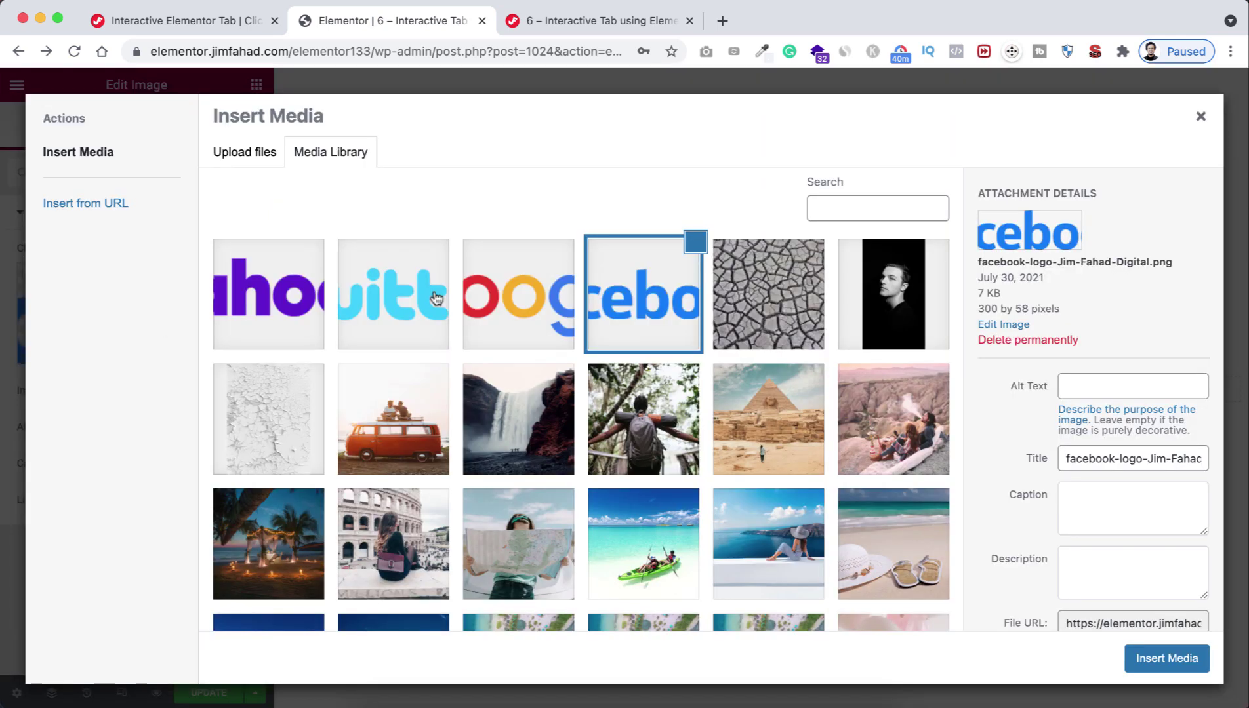
{"action": "left_click", "coordinate": [511, 301]}
{"action": "left_click", "coordinate": [1161, 659]}
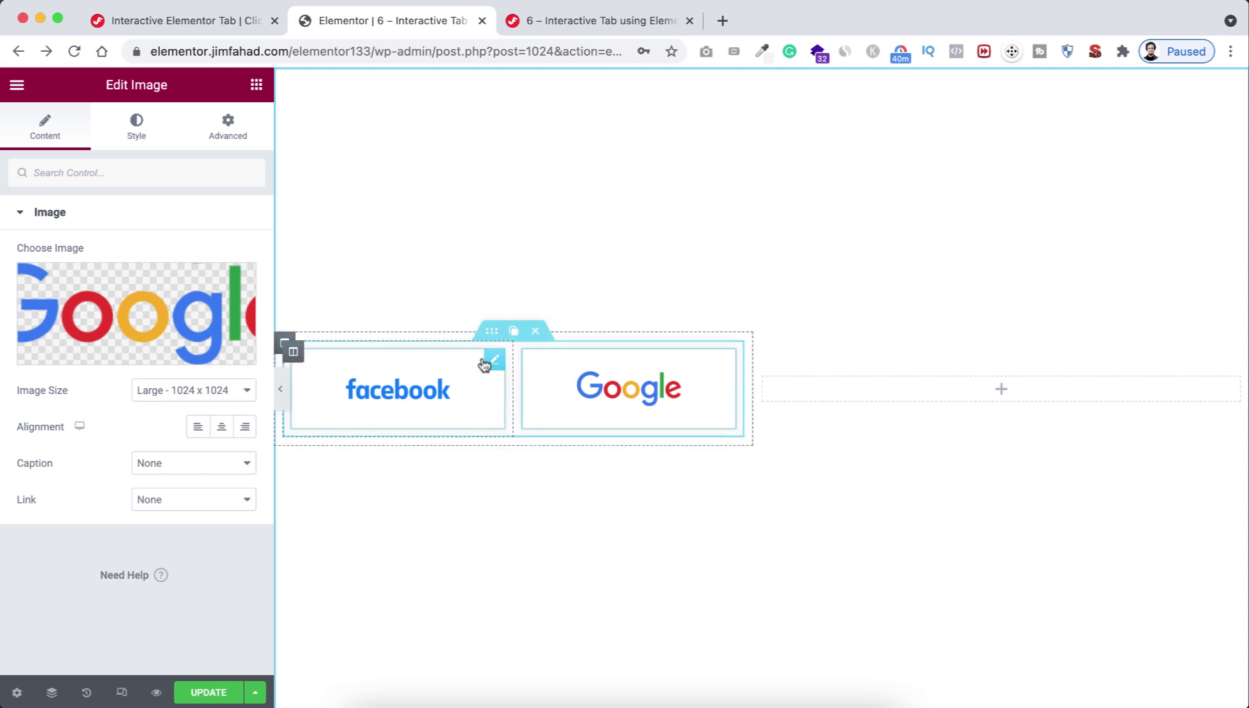
Step: Duplicate the logo row and set the lower-left image to the twitter logo
{"action": "left_click", "coordinate": [514, 333]}
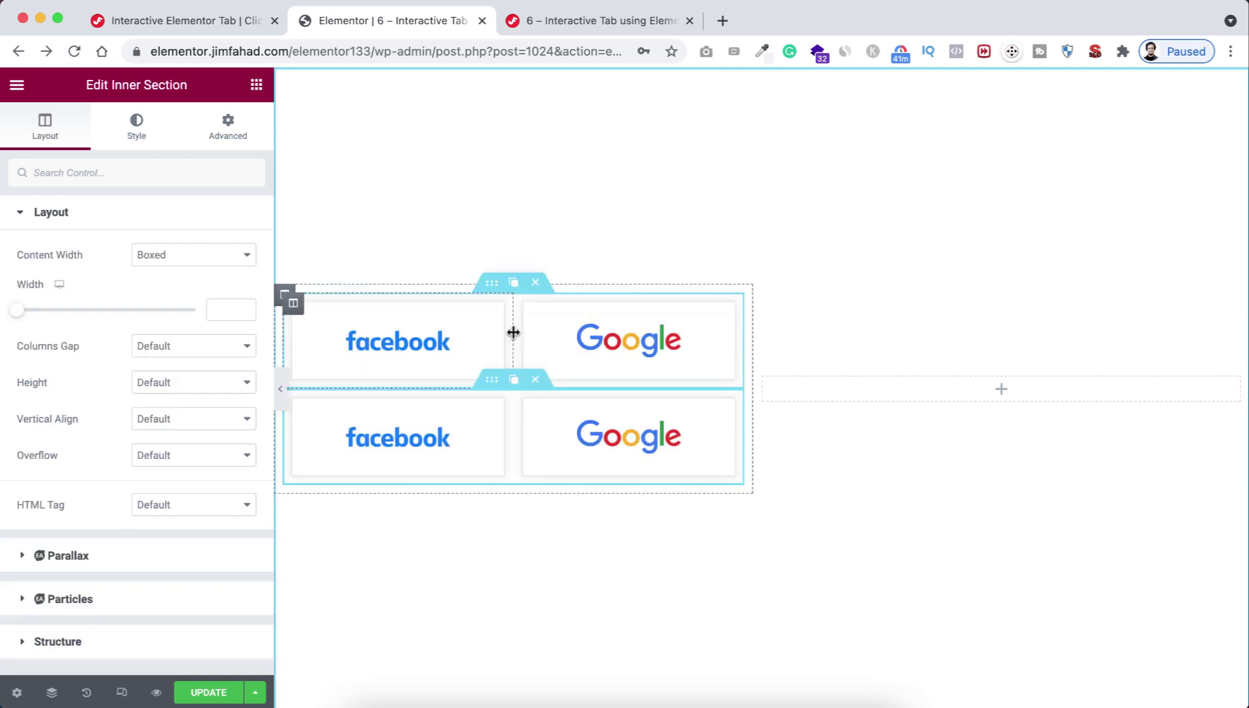
{"action": "left_click", "coordinate": [413, 437]}
{"action": "left_click", "coordinate": [156, 307]}
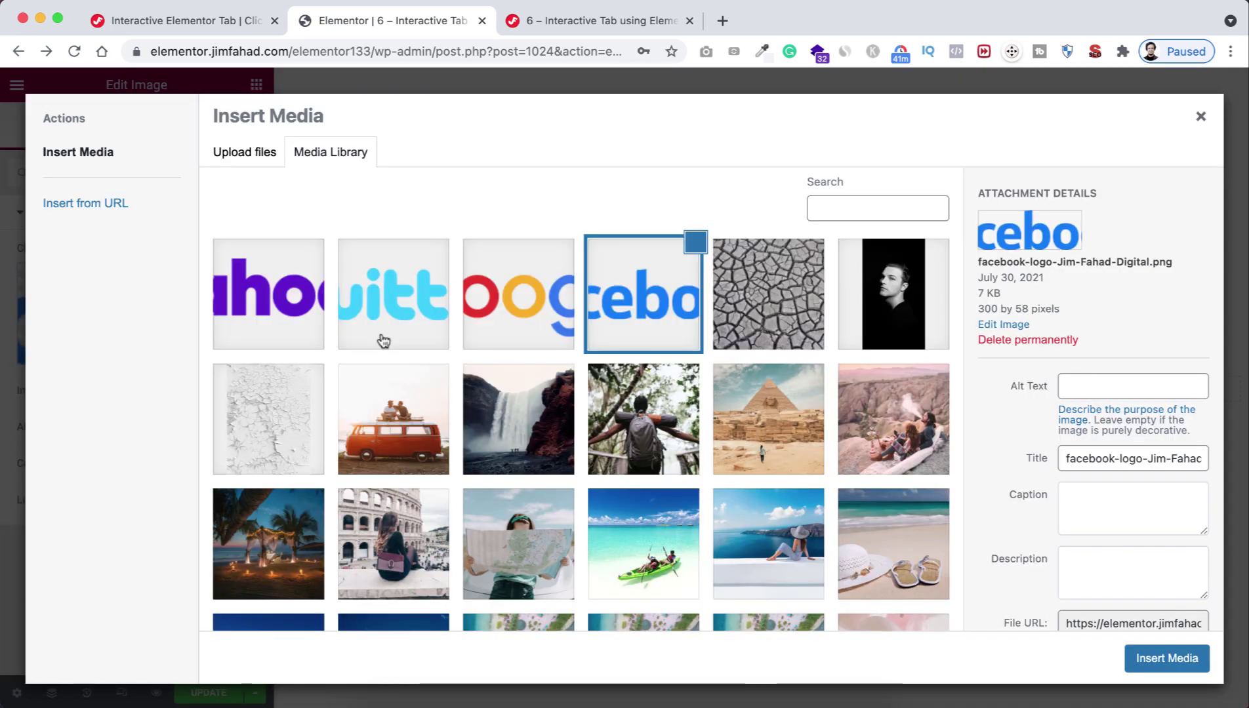
{"action": "left_click", "coordinate": [383, 306]}
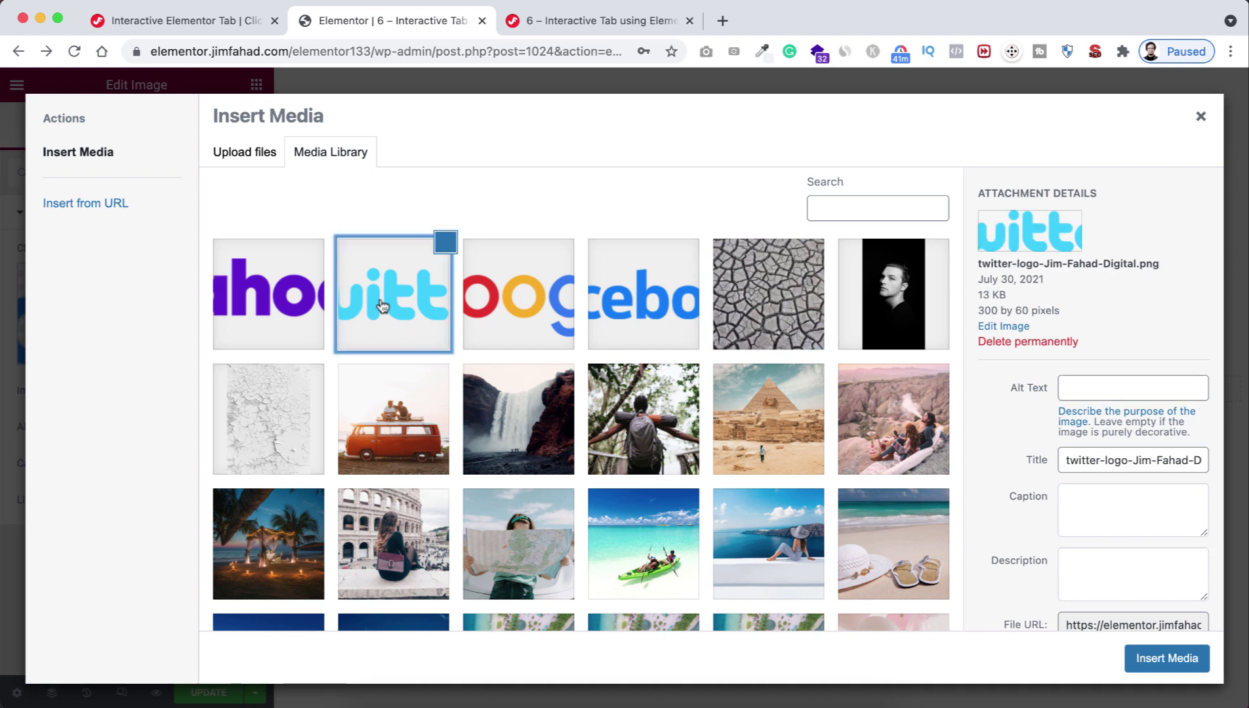
{"action": "left_click", "coordinate": [1141, 660]}
Step: Set the lower-right image to the Yahoo logo
{"action": "left_click", "coordinate": [598, 443]}
{"action": "left_click", "coordinate": [185, 308]}
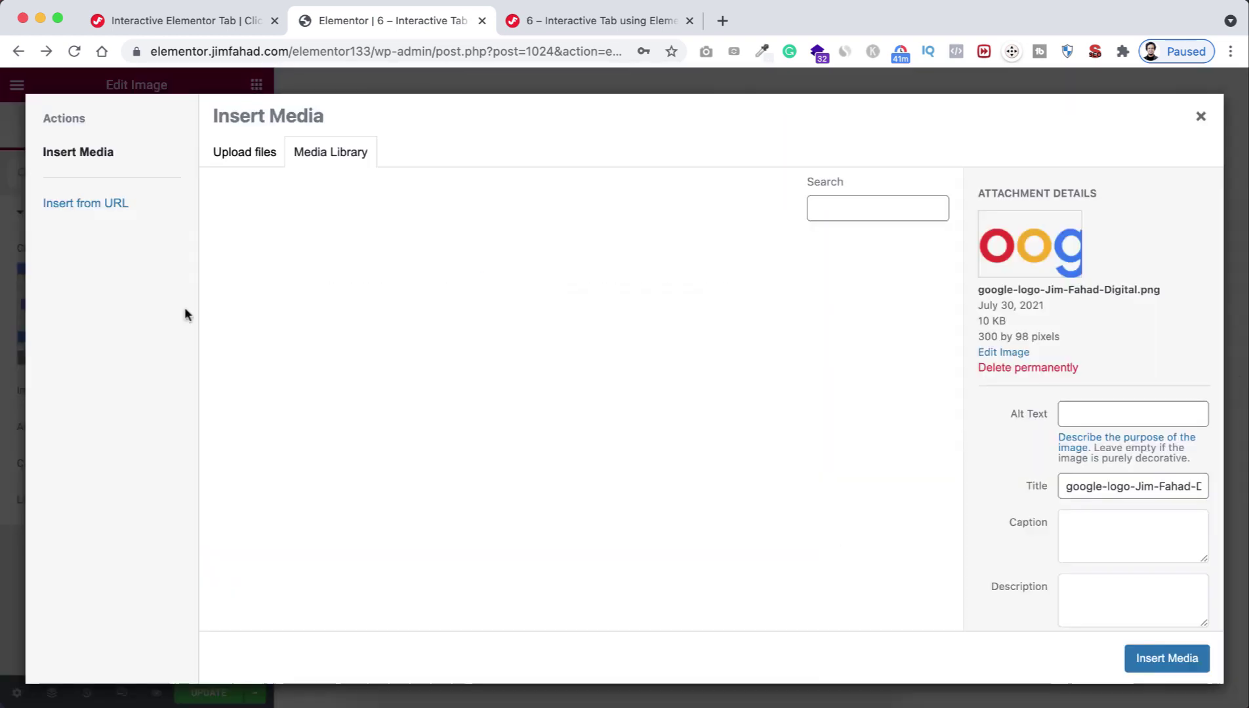
{"action": "left_click", "coordinate": [295, 299]}
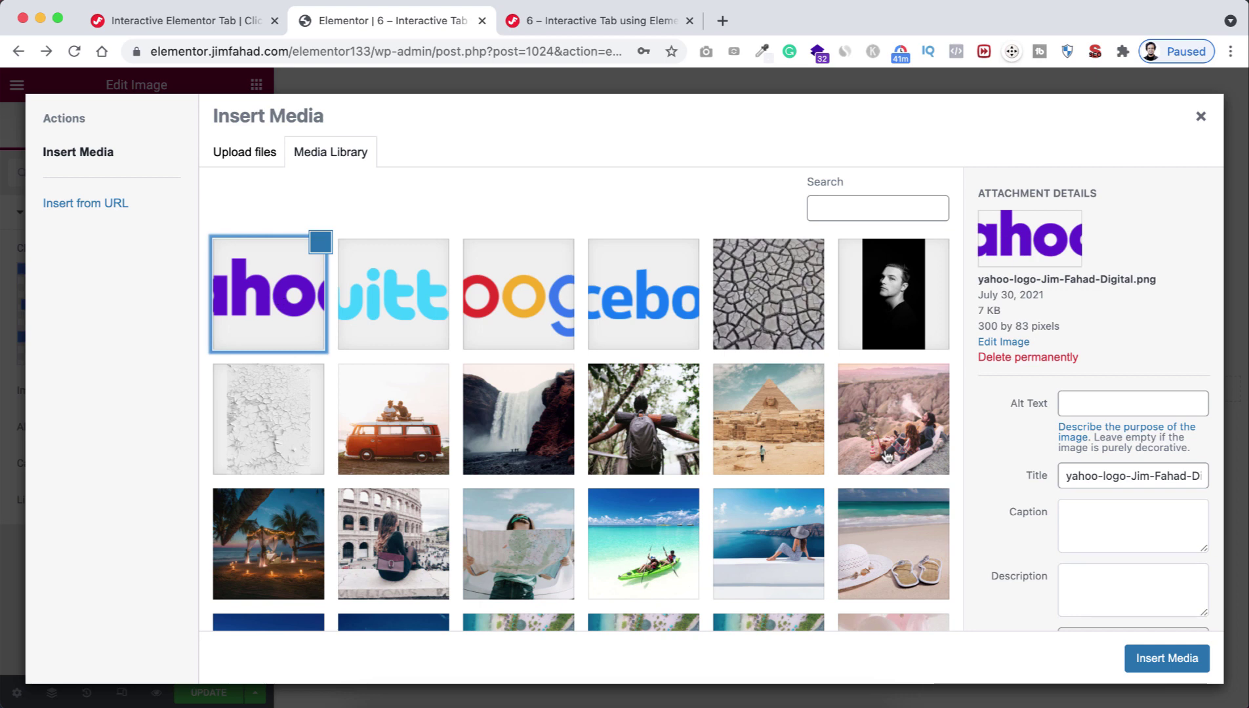
{"action": "left_click", "coordinate": [1143, 663]}
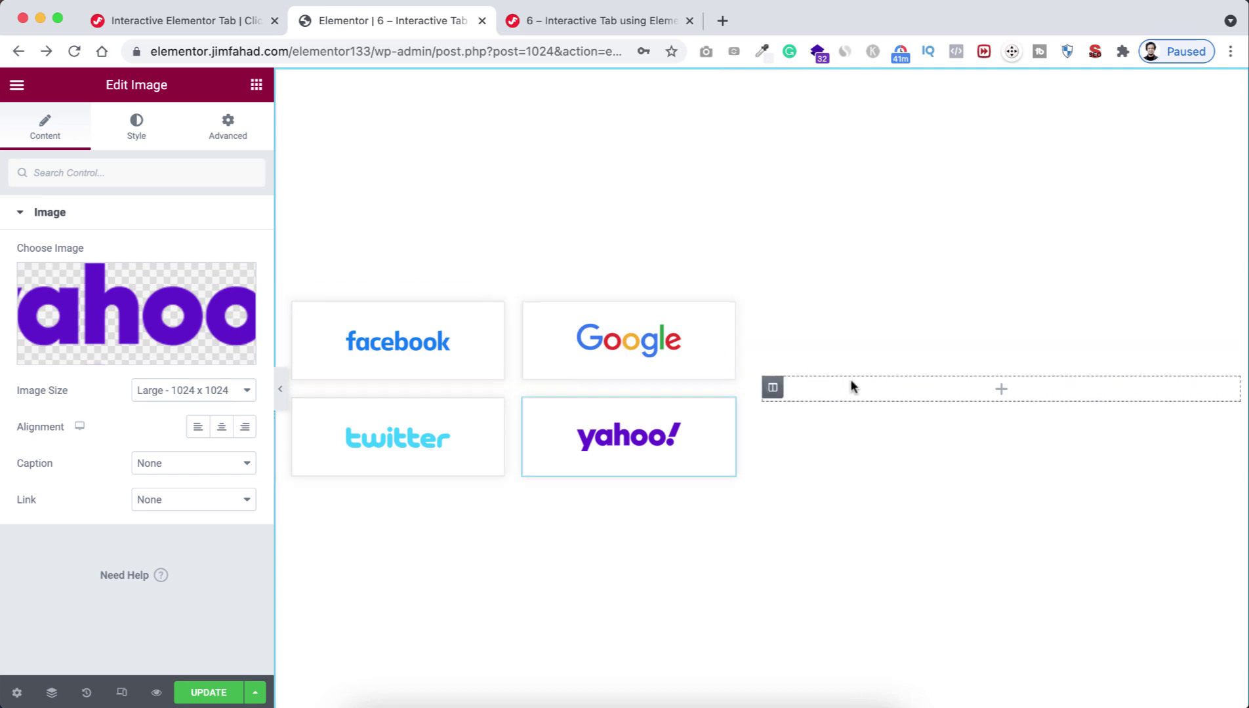
{"action": "left_click", "coordinate": [794, 391]}
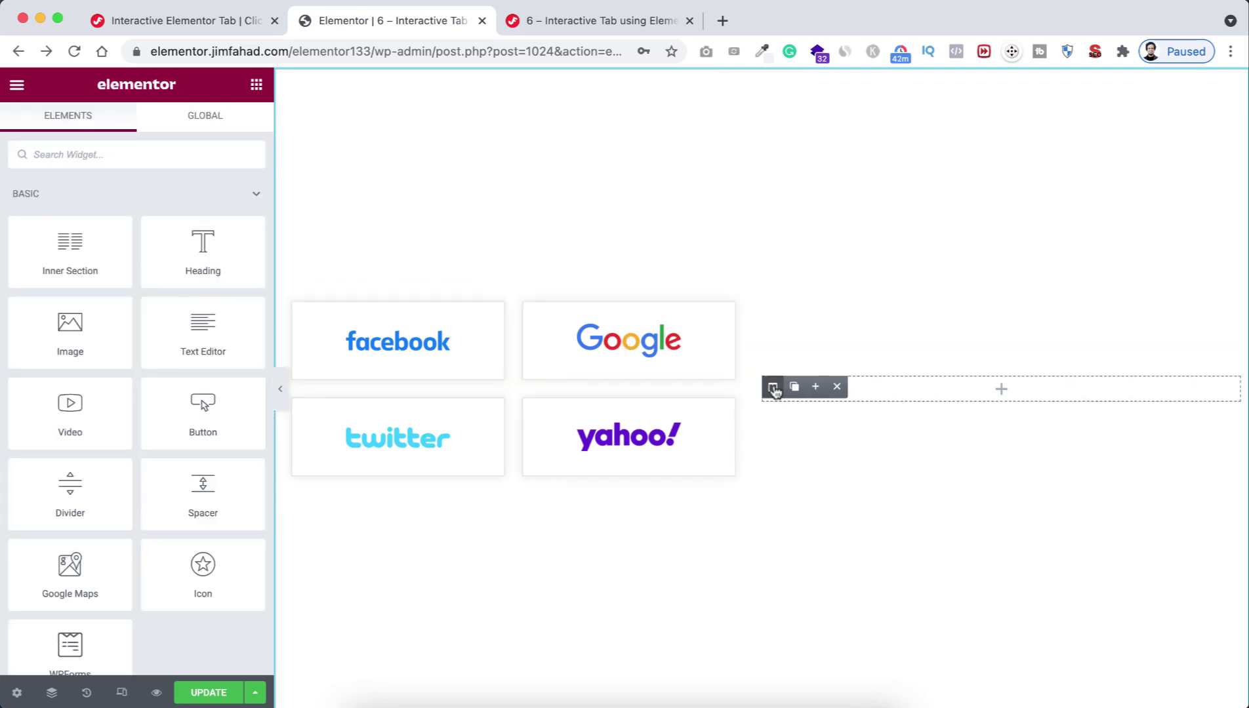
Step: Set the right column's padding to 3% on every side
{"action": "left_click", "coordinate": [773, 388]}
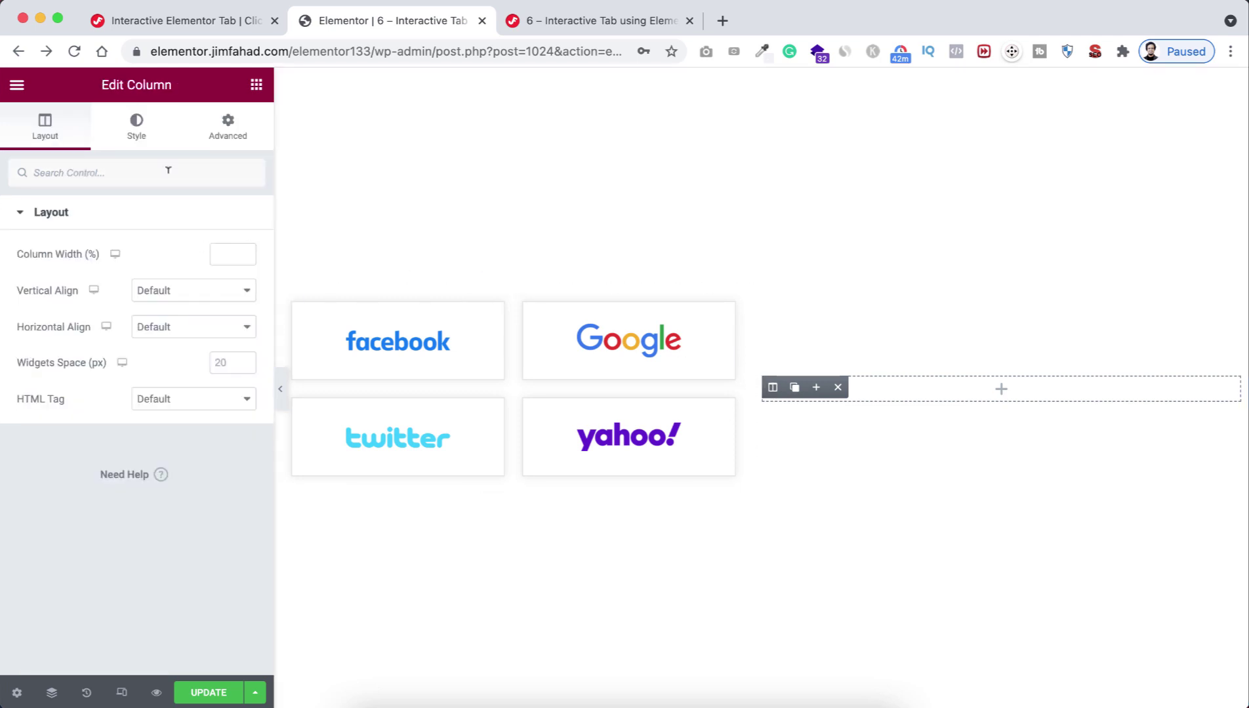
{"action": "left_click", "coordinate": [242, 120]}
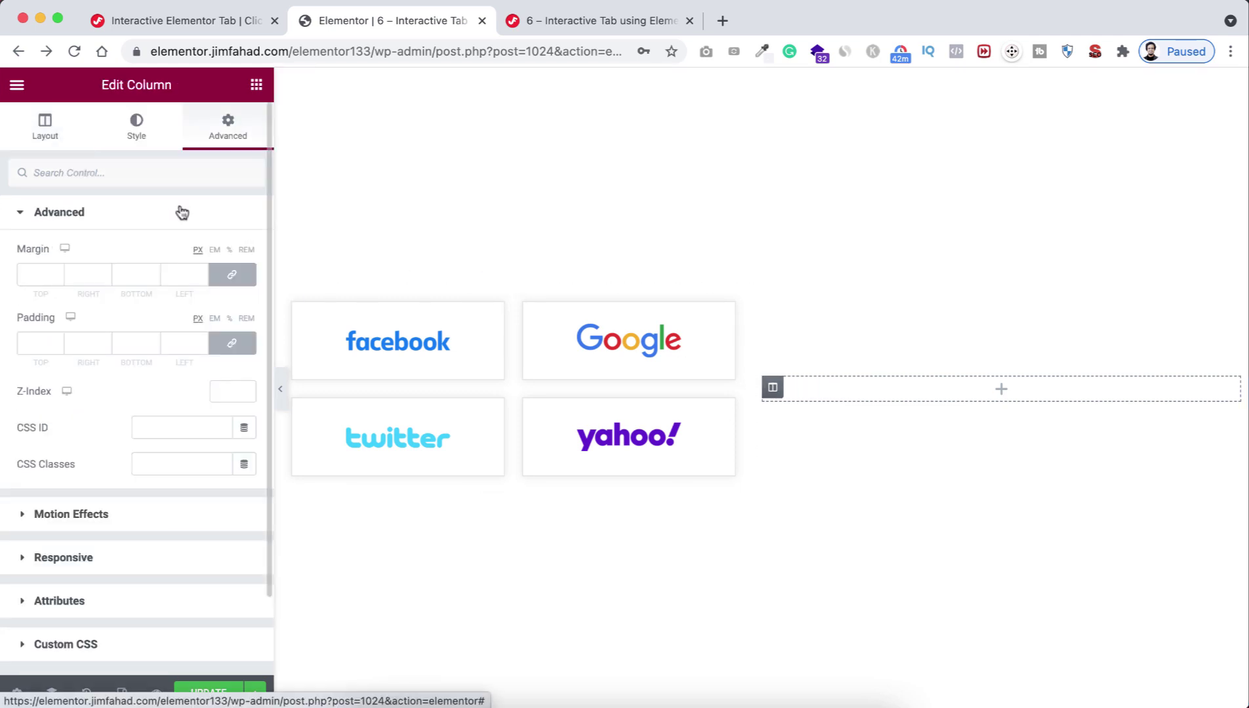
{"action": "left_click", "coordinate": [229, 319]}
{"action": "left_click", "coordinate": [42, 340]}
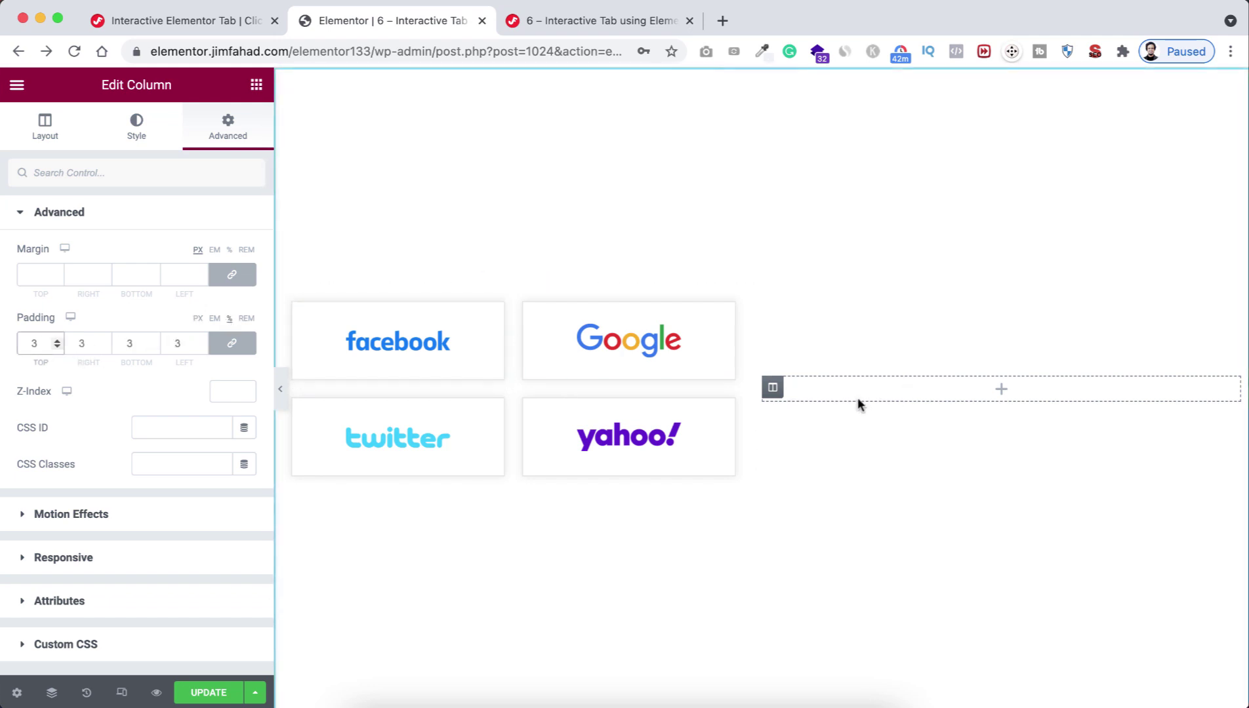
Step: Add an Inner Section to the right column and delete its second column
{"action": "left_click", "coordinate": [1001, 393]}
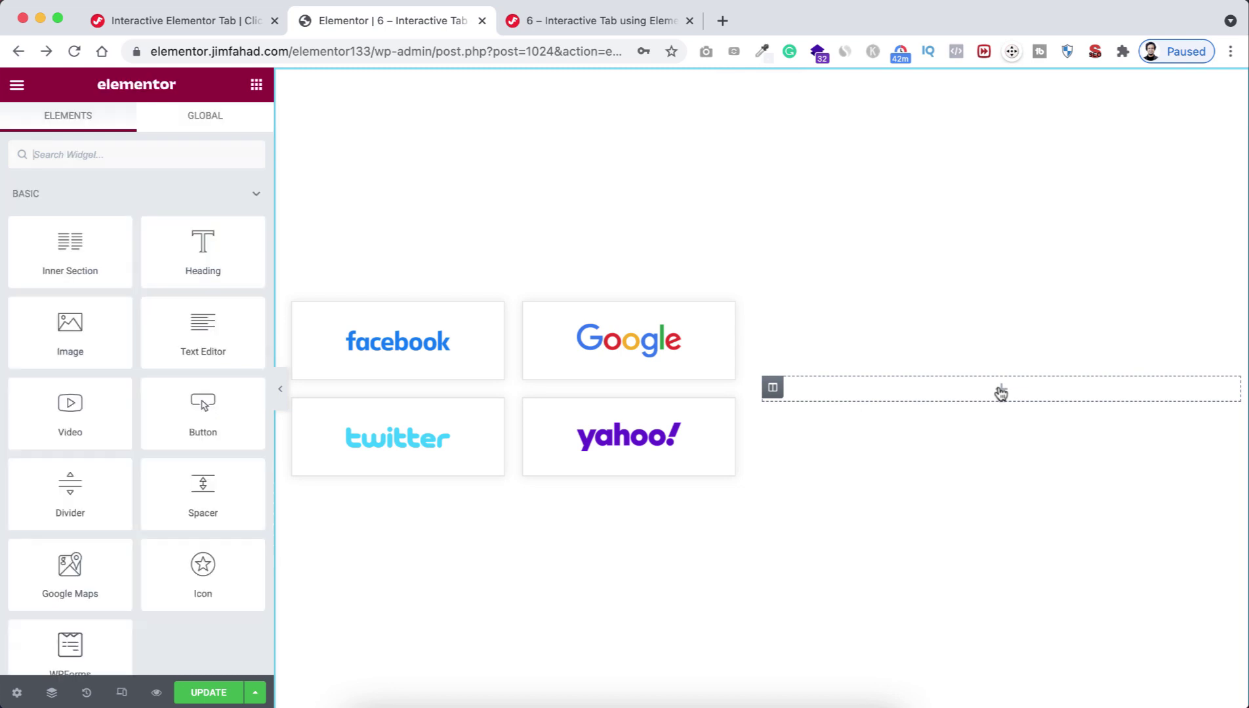
{"action": "left_click_drag", "start_coordinate": [92, 250], "coordinate": [973, 388]}
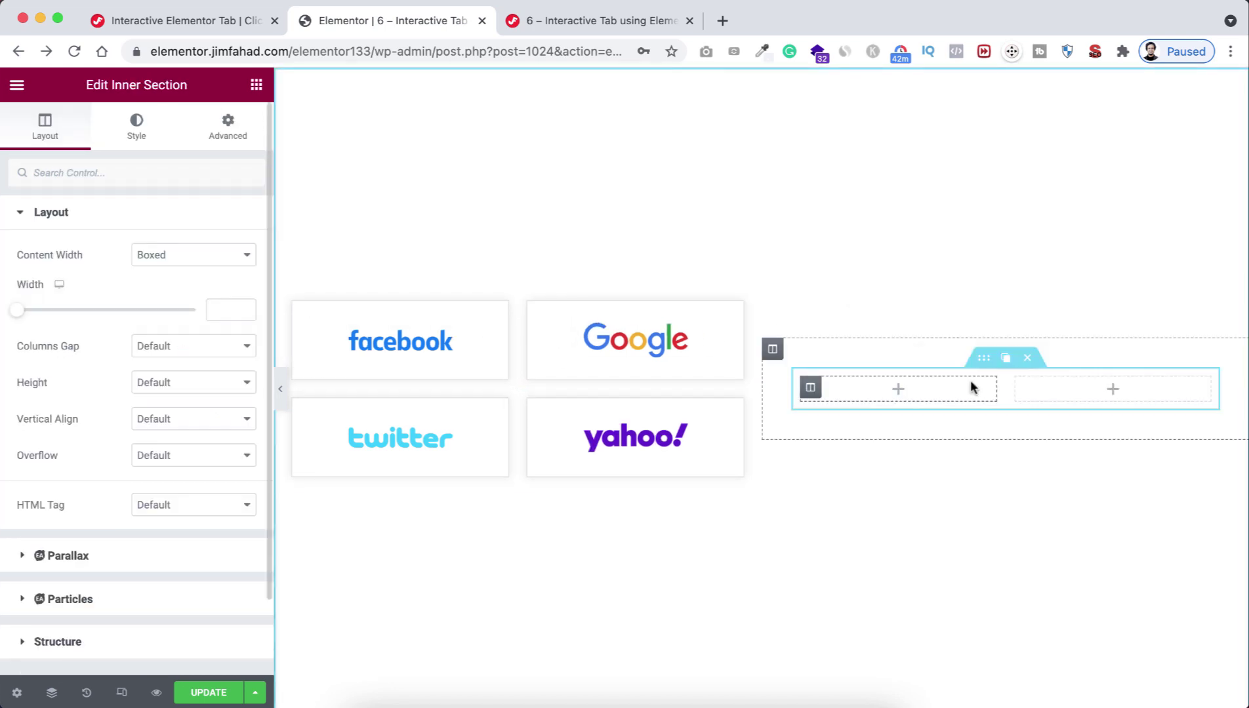
{"action": "mouse_move", "coordinate": [1025, 388]}
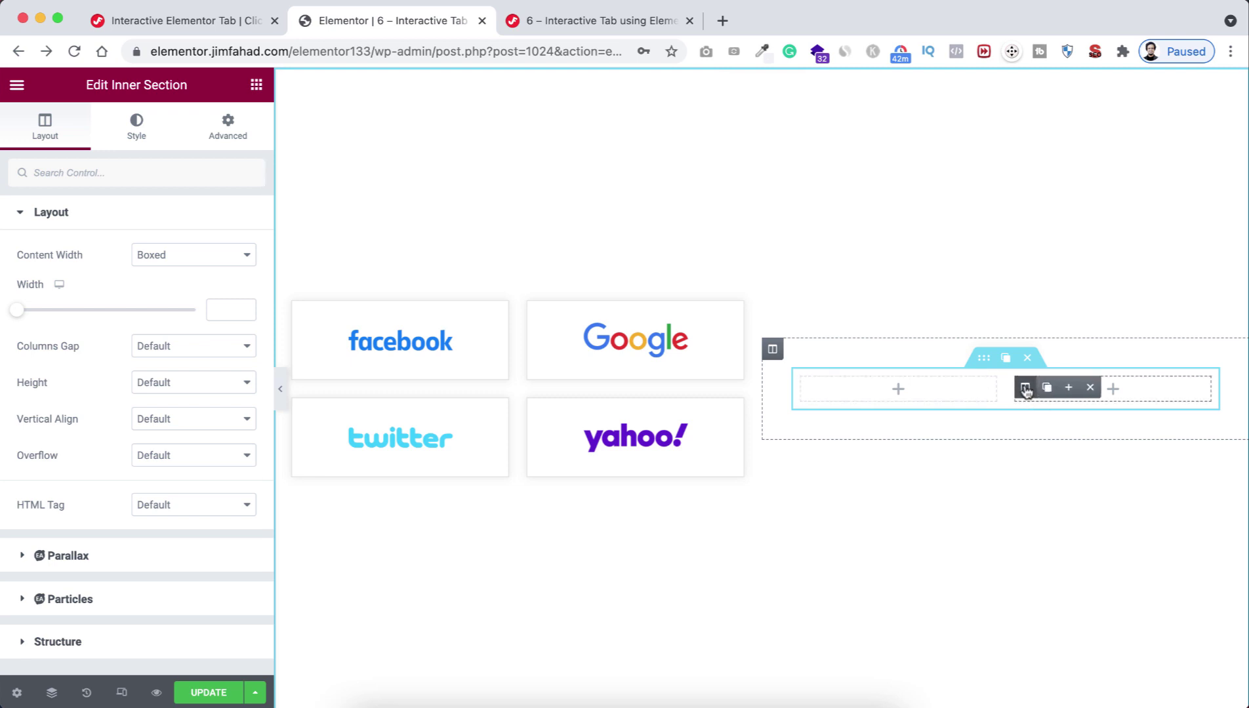
{"action": "left_click", "coordinate": [1091, 388]}
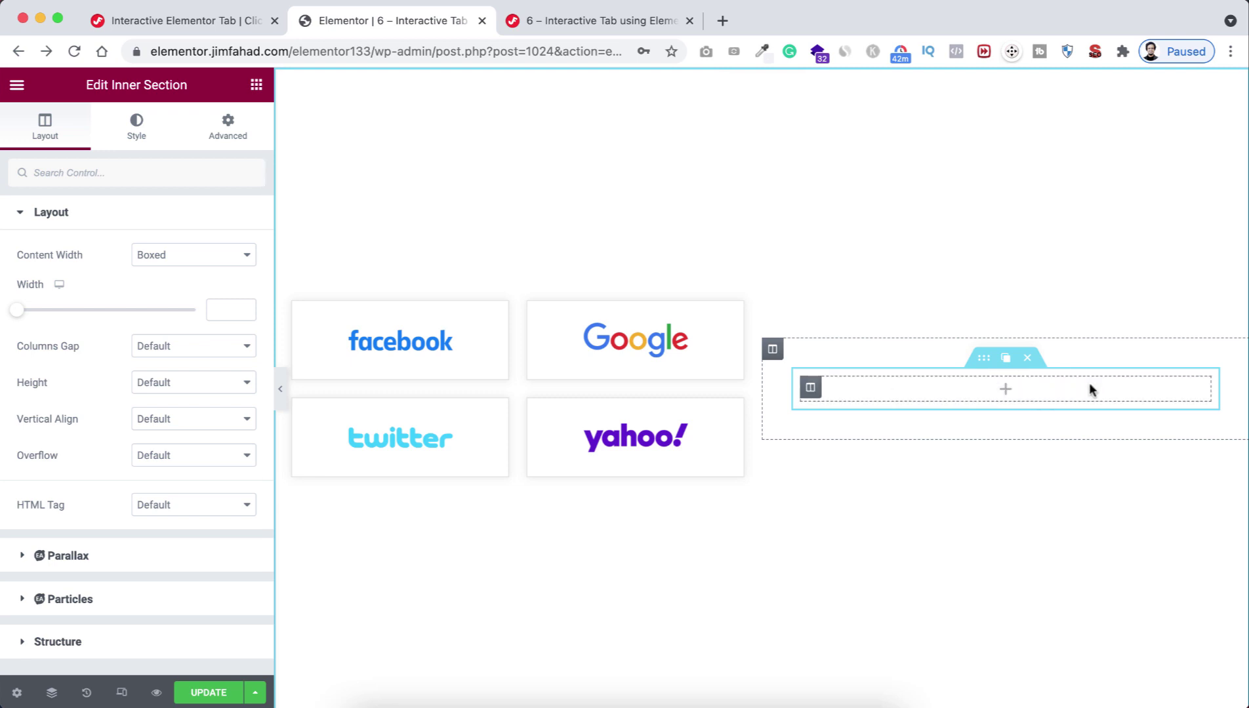
Step: Add a Heading widget to the single column reading 'Facebook Content'
{"action": "mouse_move", "coordinate": [782, 353]}
{"action": "left_click", "coordinate": [1007, 393]}
{"action": "left_click_drag", "start_coordinate": [201, 251], "coordinate": [944, 387]}
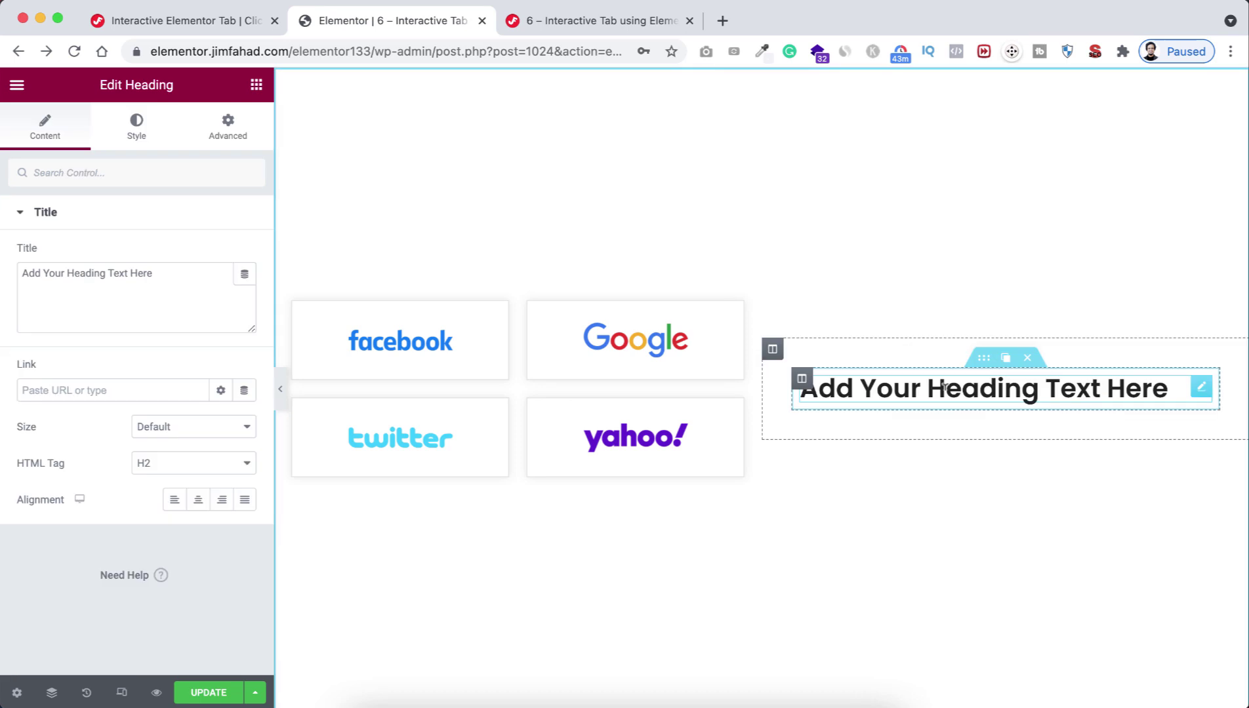
{"action": "triple_click", "coordinate": [942, 387]}
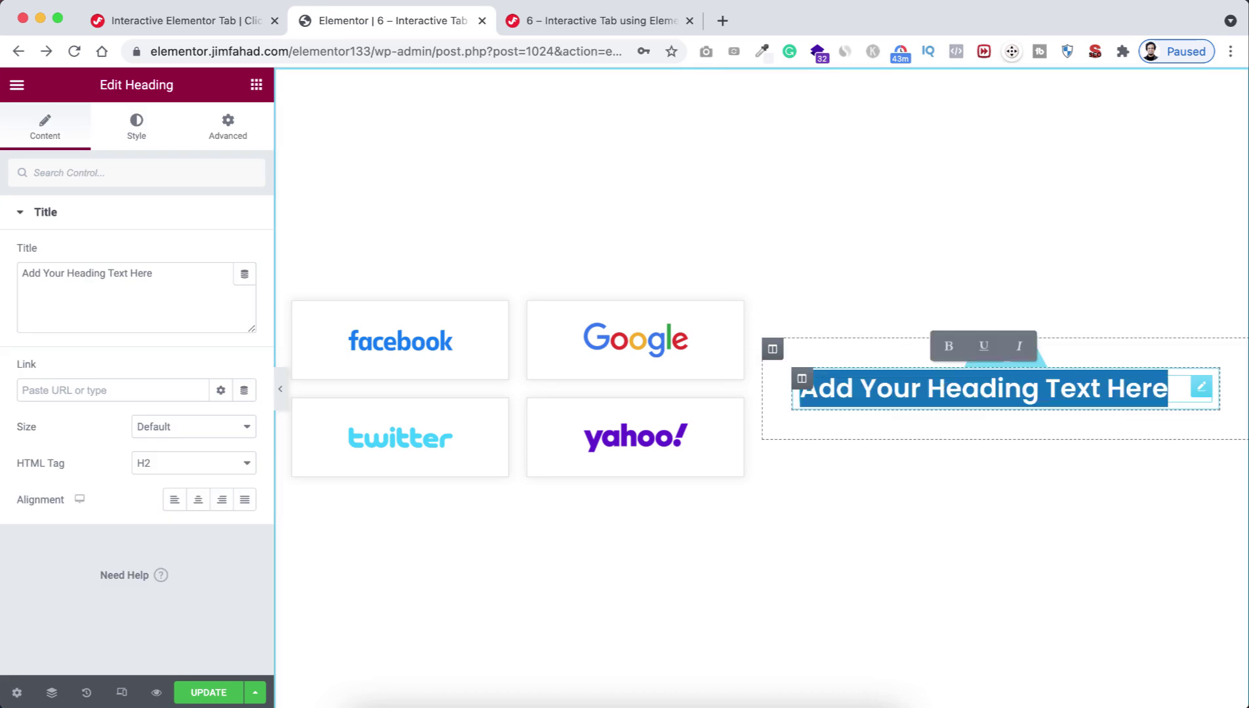
{"action": "type", "text": "Facebook Content"}
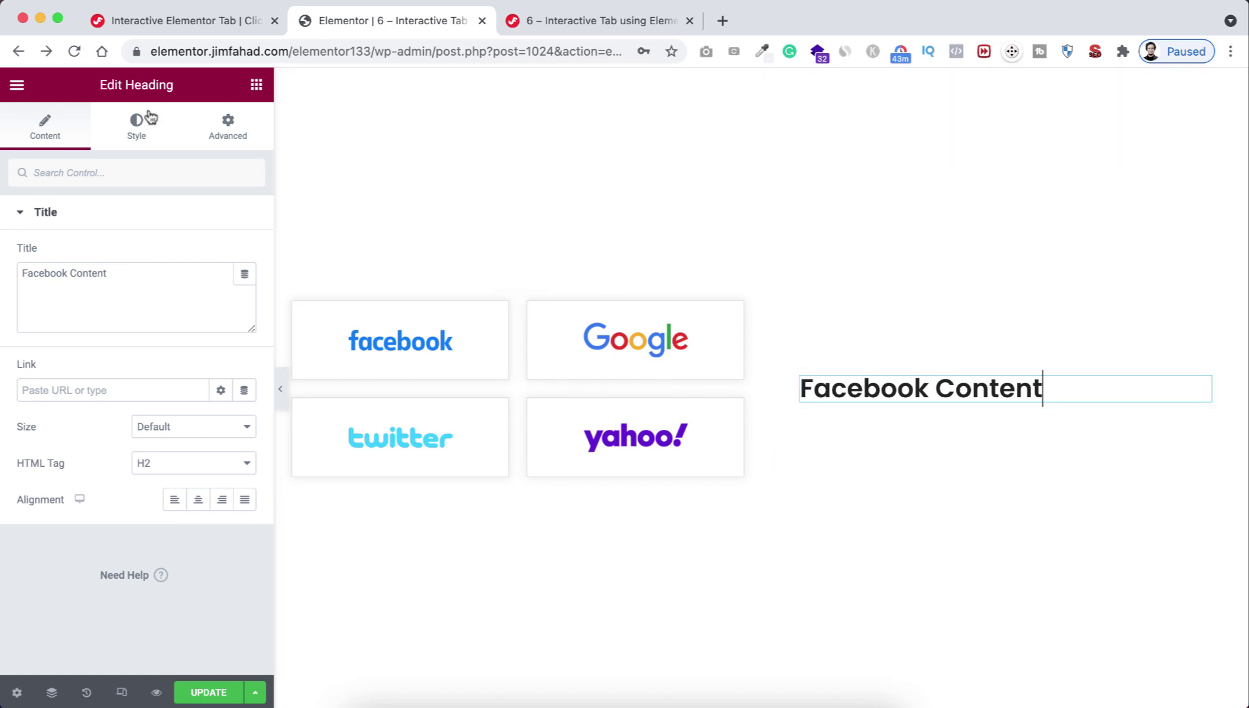
Step: Set the heading's typography weight to 800
{"action": "left_click", "coordinate": [136, 129]}
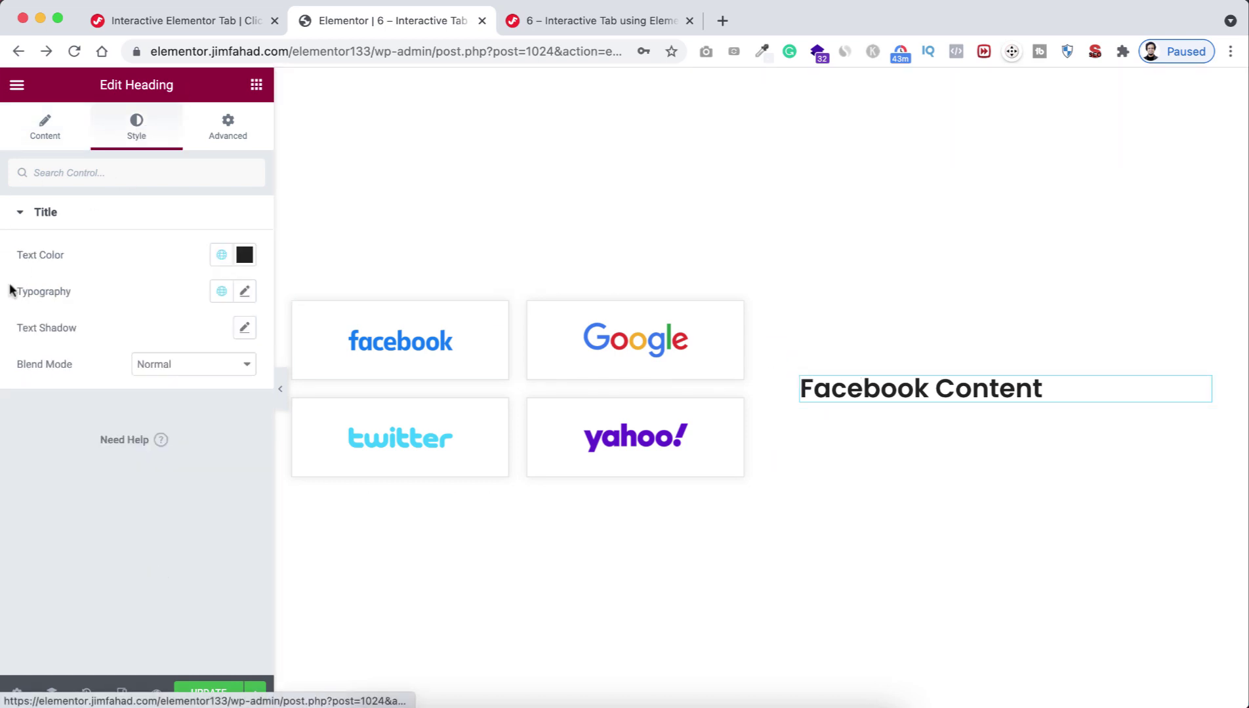
{"action": "left_click", "coordinate": [244, 291]}
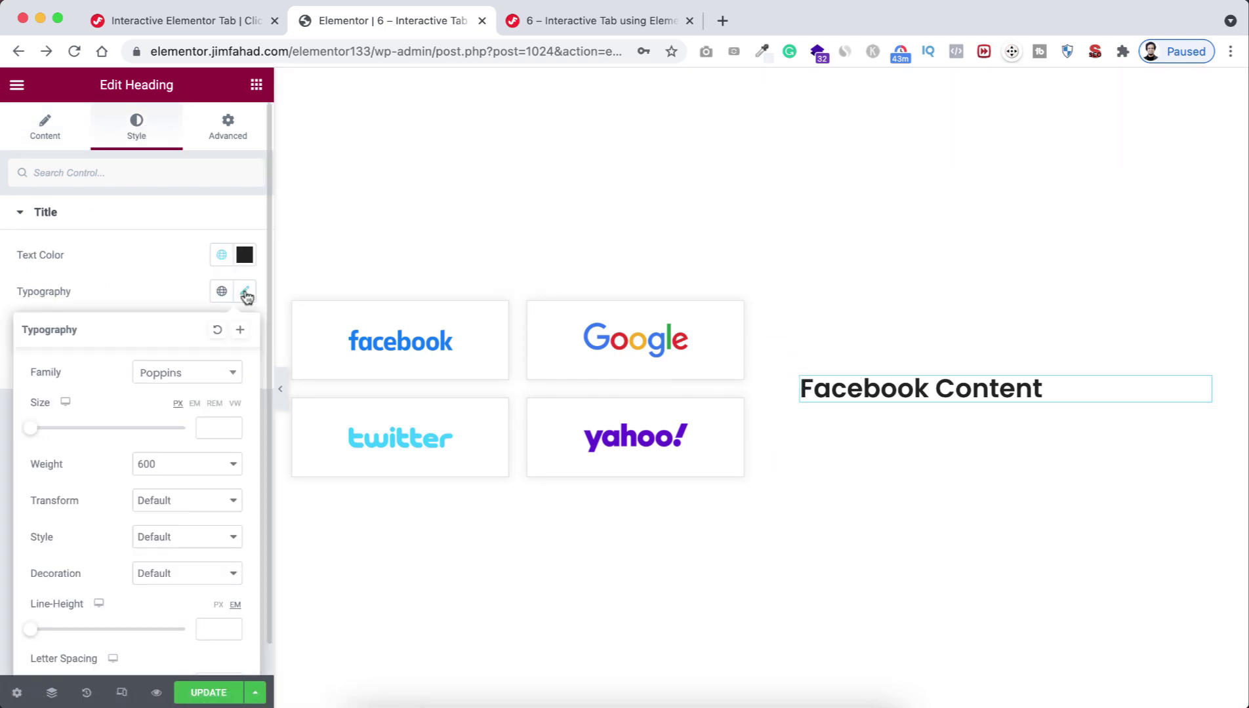
{"action": "left_click", "coordinate": [169, 464]}
{"action": "left_click", "coordinate": [169, 501]}
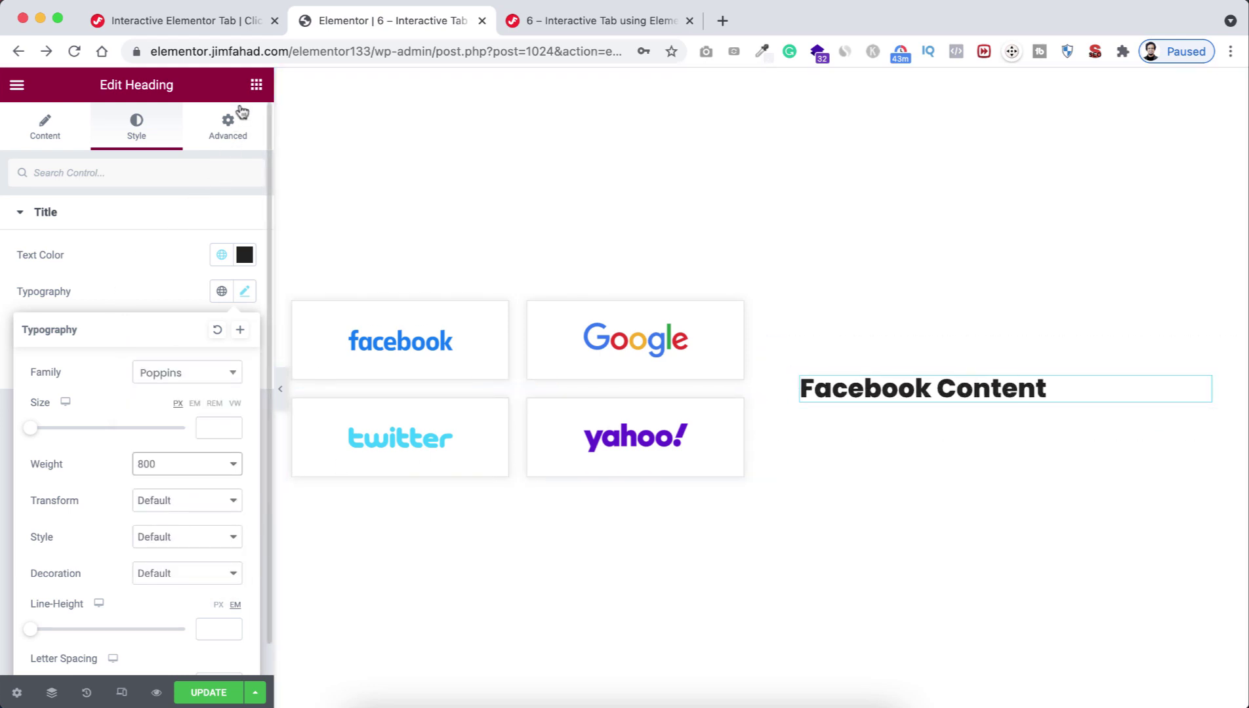
{"action": "left_click", "coordinate": [256, 85]}
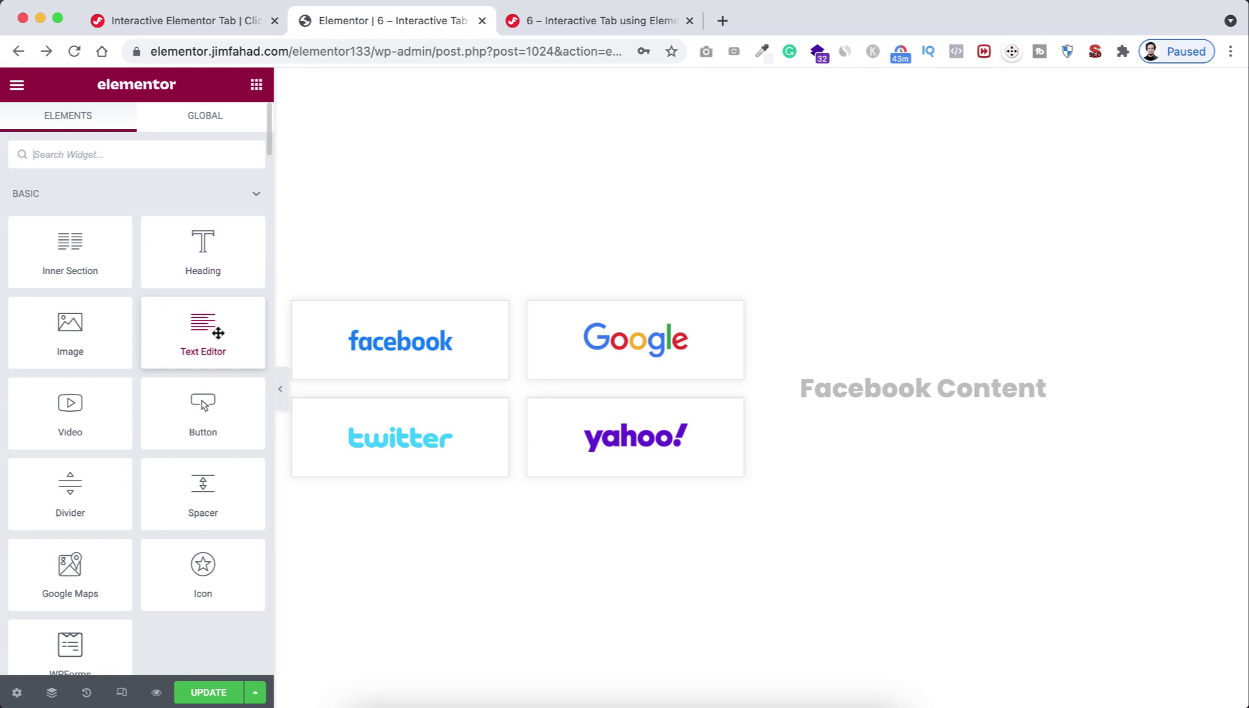
Step: Add a Text Editor under the heading and paste the triple lorem ipsum paragraph over its placeholder
{"action": "left_click_drag", "start_coordinate": [188, 326], "coordinate": [882, 376]}
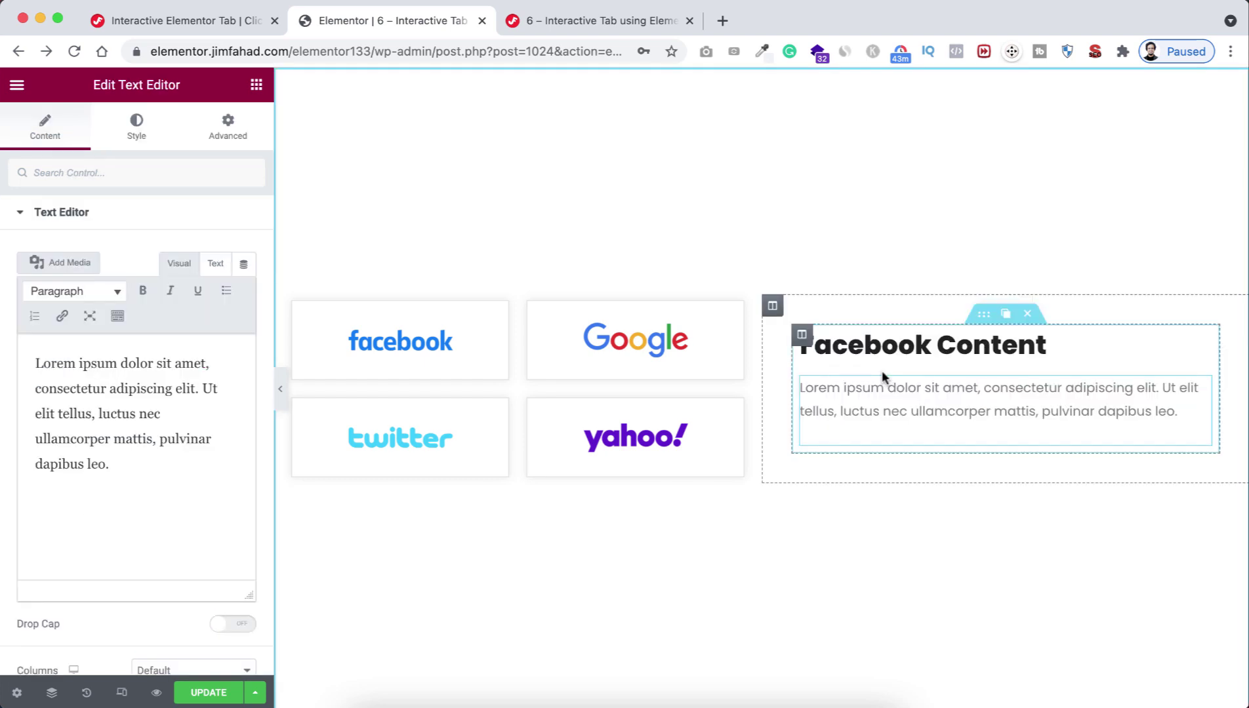
{"action": "left_click", "coordinate": [127, 461]}
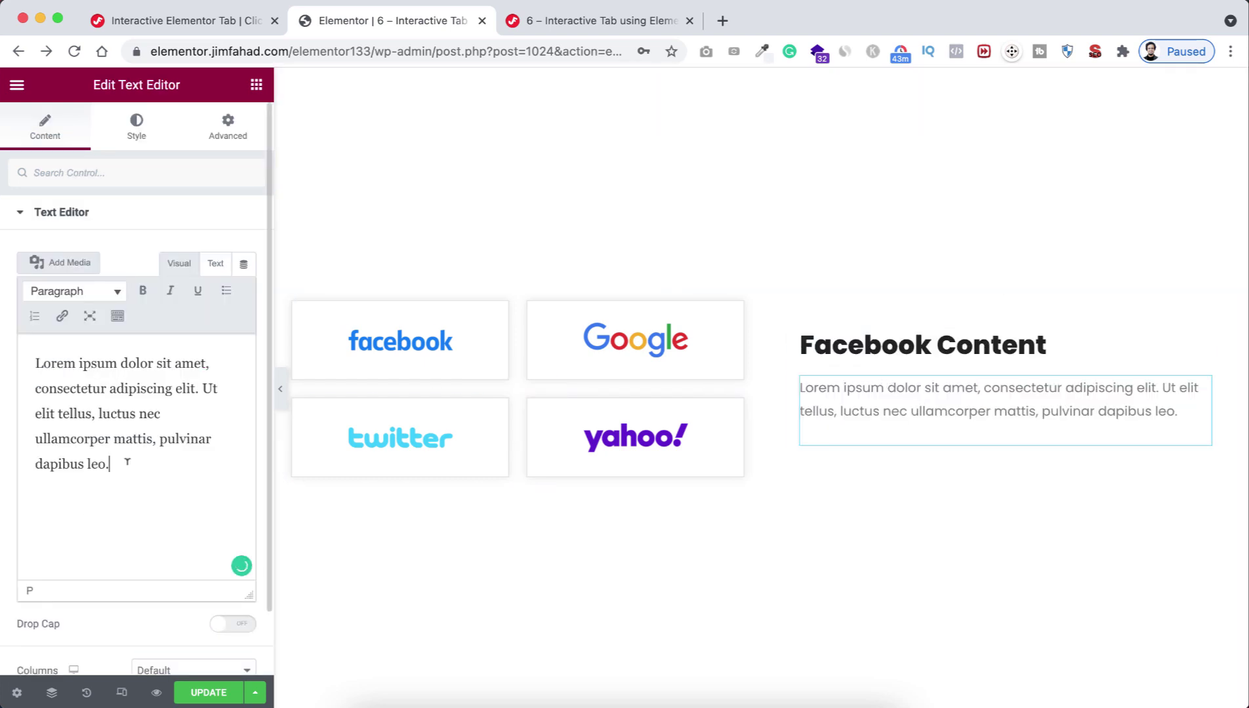
{"action": "key", "text": "super+a"}
{"action": "type", "text": "Lorem ipsum dolor sit amet, consectetur adipiscing elit. Ut elit tellus, luctus nec ullamcorper mattis, pulvinar dapibus leo. Lorem ipsum dolor sit amet, consectetur adipiscing elit. Ut elit tellus, luctus nec ullamcorper mattis, pulvinar dapibus leo. Lorem ipsum dolor sit amet, consectetur adipiscing elit. Ut elit tellus, luctus nec ullamcorper mattis, pulvinar dapibus leo."}
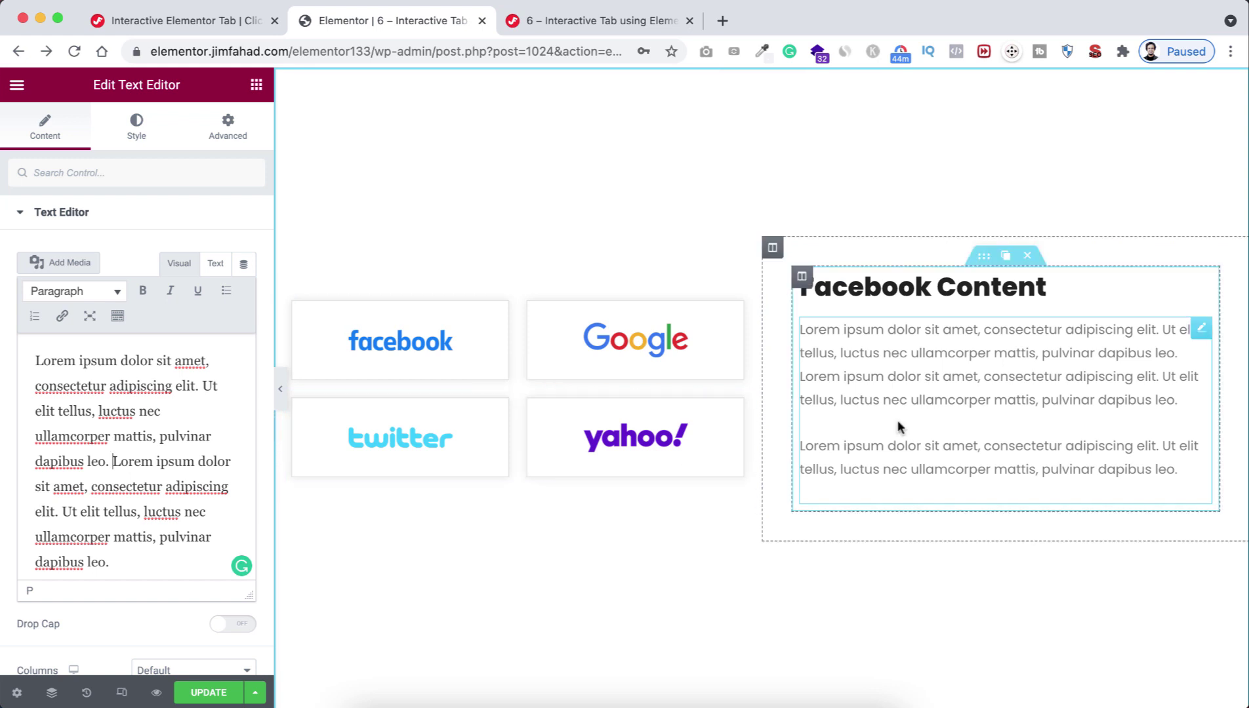
Step: Duplicate the Facebook Content panel and rename the copy's heading to 'Google Content'
{"action": "left_click", "coordinate": [1007, 258]}
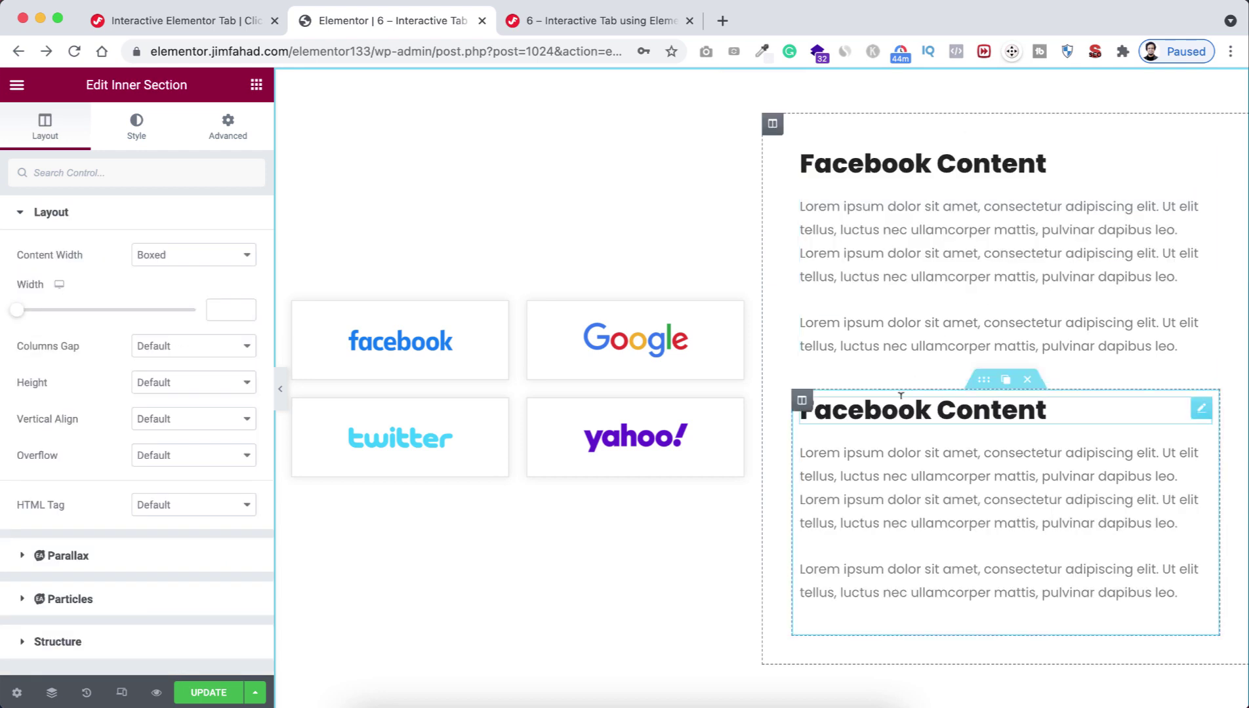
{"action": "left_click", "coordinate": [891, 409]}
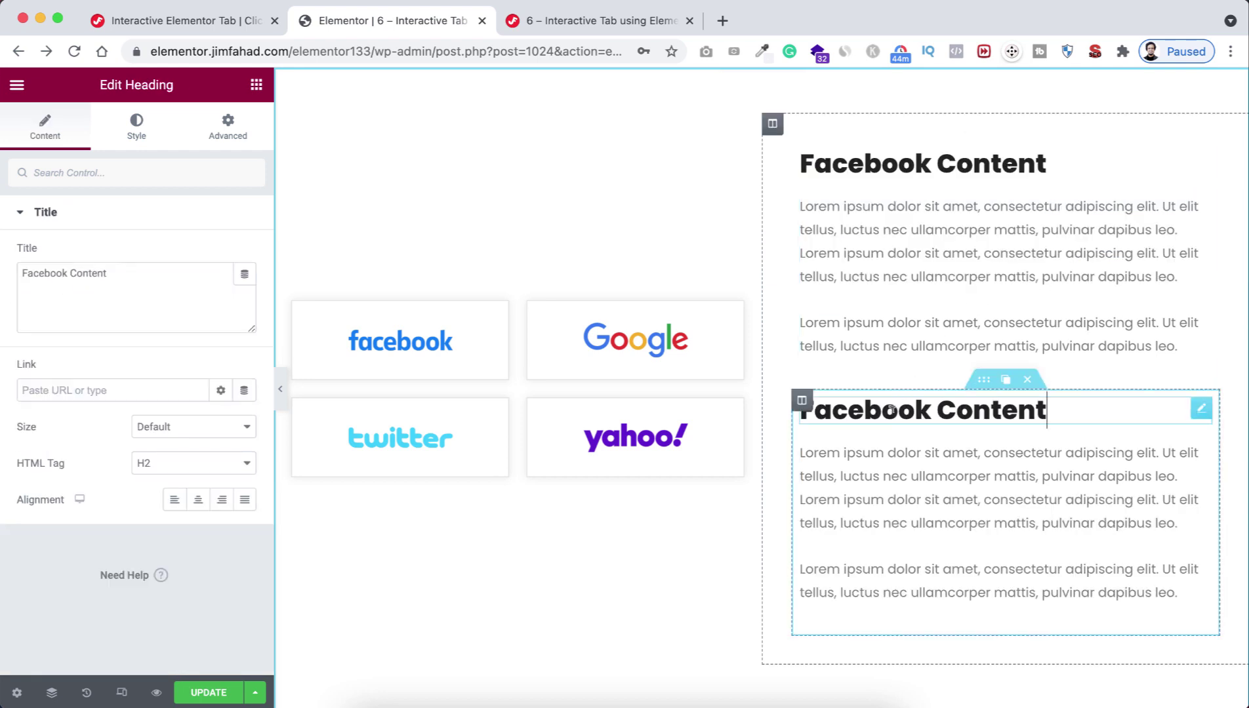
{"action": "double_click", "coordinate": [928, 409]}
{"action": "type", "text": "Goo"}
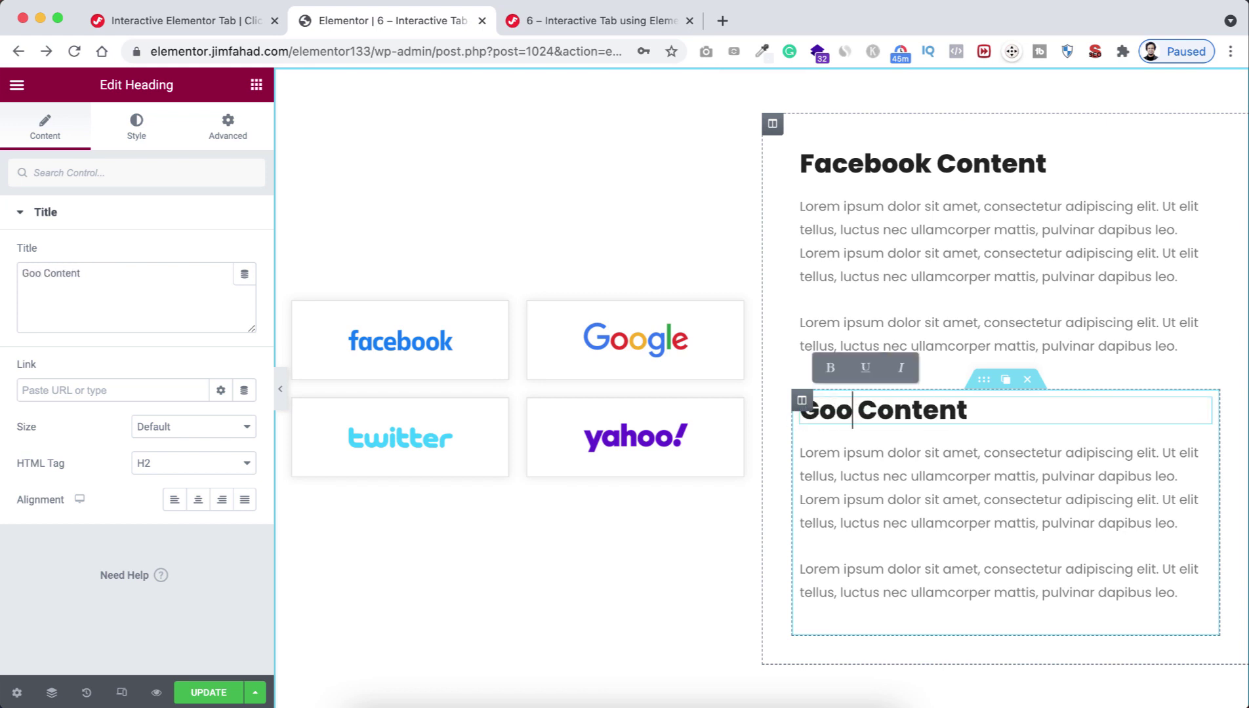
{"action": "type", "text": "gle"}
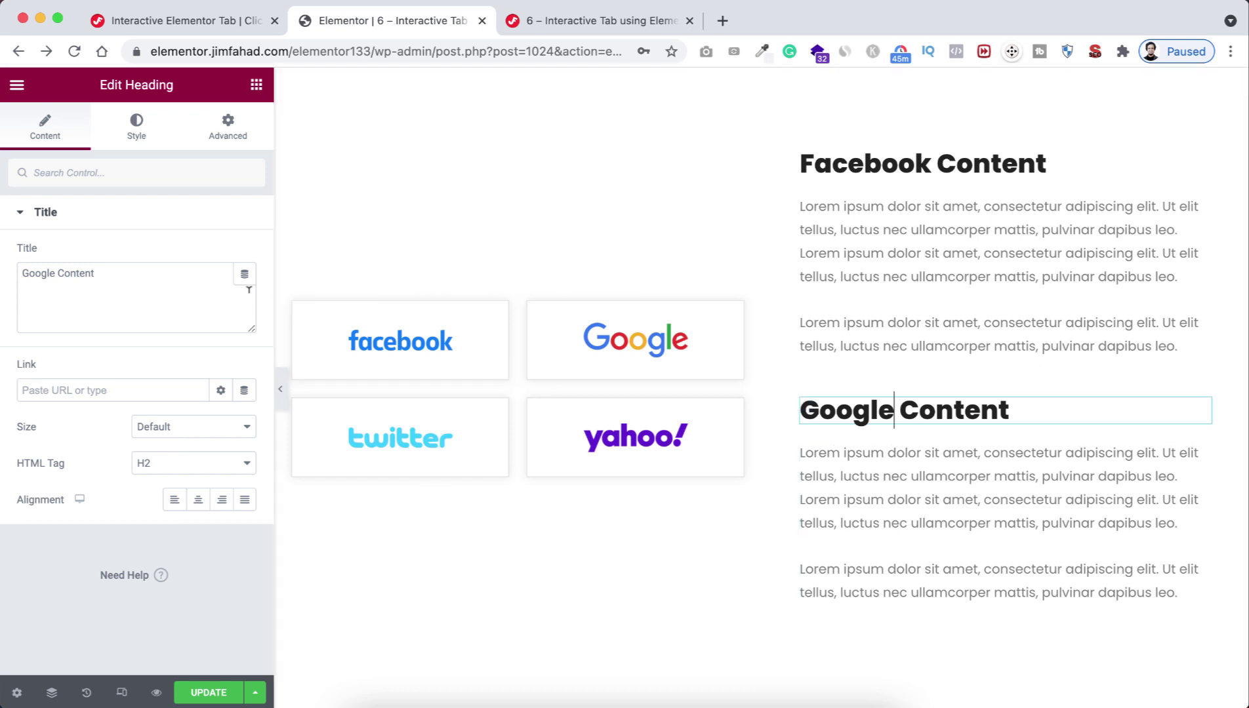
Step: Add a Video widget under the Google Content heading and delete the extra paragraphs
{"action": "left_click", "coordinate": [256, 85]}
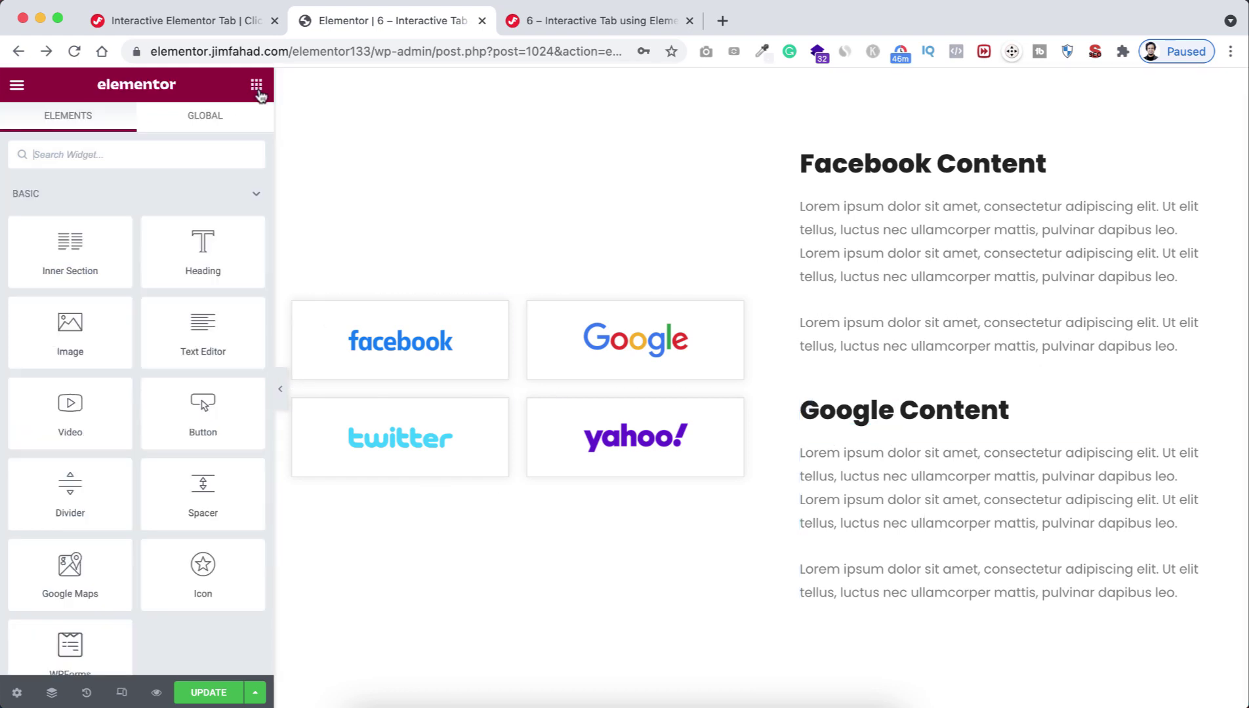
{"action": "left_click_drag", "start_coordinate": [64, 421], "coordinate": [856, 454]}
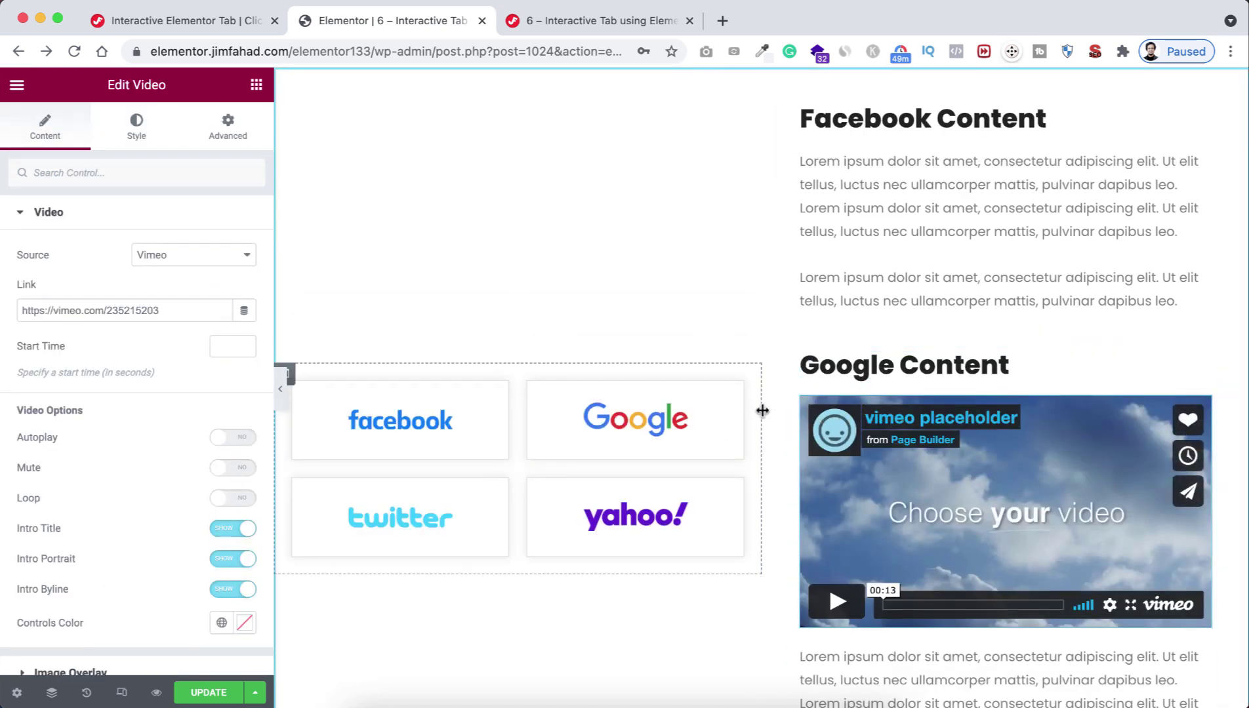
{"action": "scroll", "coordinate": [762, 411], "scroll_direction": "down", "scroll_amount": 3}
{"action": "left_click", "coordinate": [1003, 564]}
{"action": "left_click_drag", "start_coordinate": [109, 537], "coordinate": [34, 335]}
{"action": "key", "text": "BackSpace"}
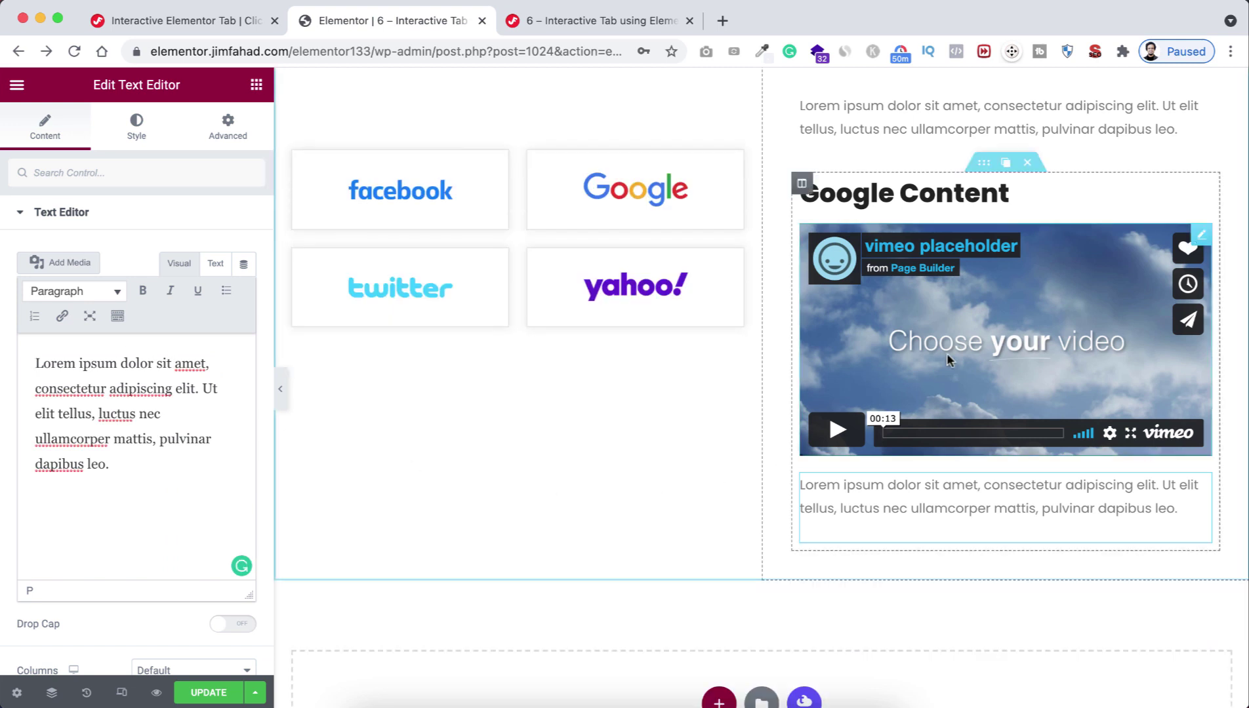
Step: Duplicate the Google Content panel
{"action": "left_click", "coordinate": [1006, 162]}
{"action": "scroll", "coordinate": [900, 465], "scroll_direction": "down", "scroll_amount": 2}
{"action": "scroll", "coordinate": [900, 467], "scroll_direction": "down", "scroll_amount": 2}
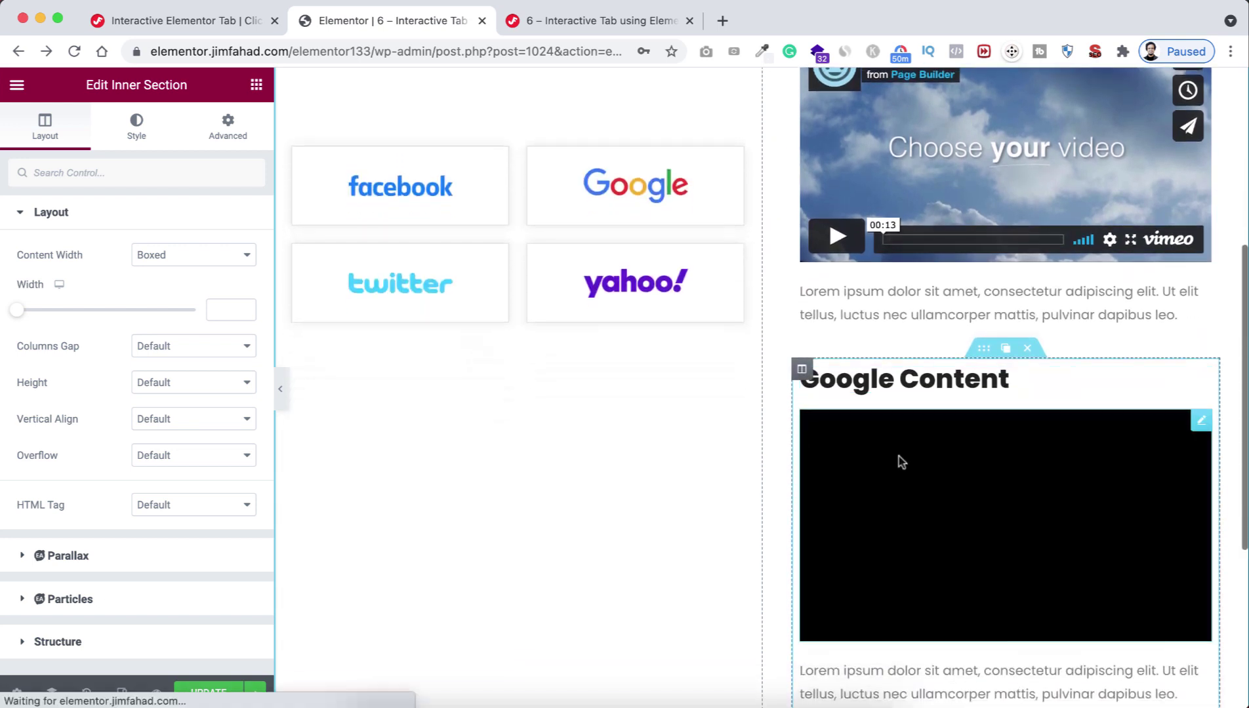
Step: Rename the copied panel's heading from Google to Twitter Content
{"action": "left_click", "coordinate": [863, 378]}
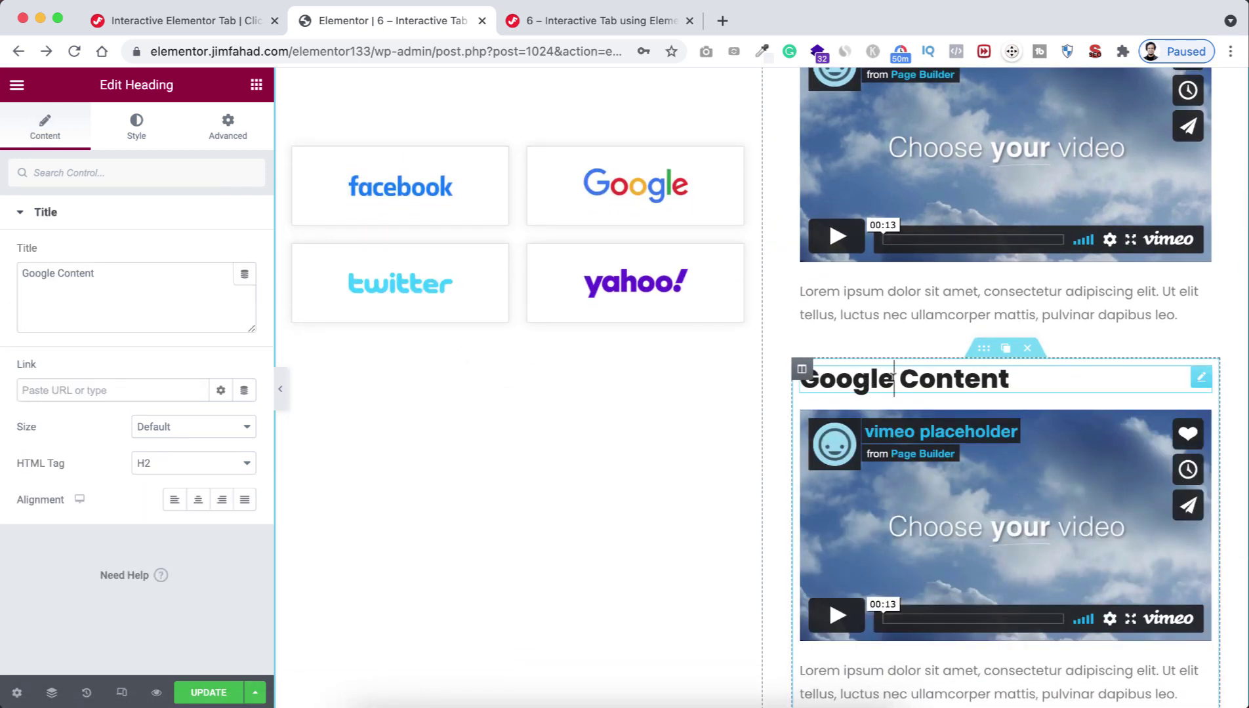
{"action": "double_click", "coordinate": [892, 377]}
{"action": "type", "text": "Twitter"}
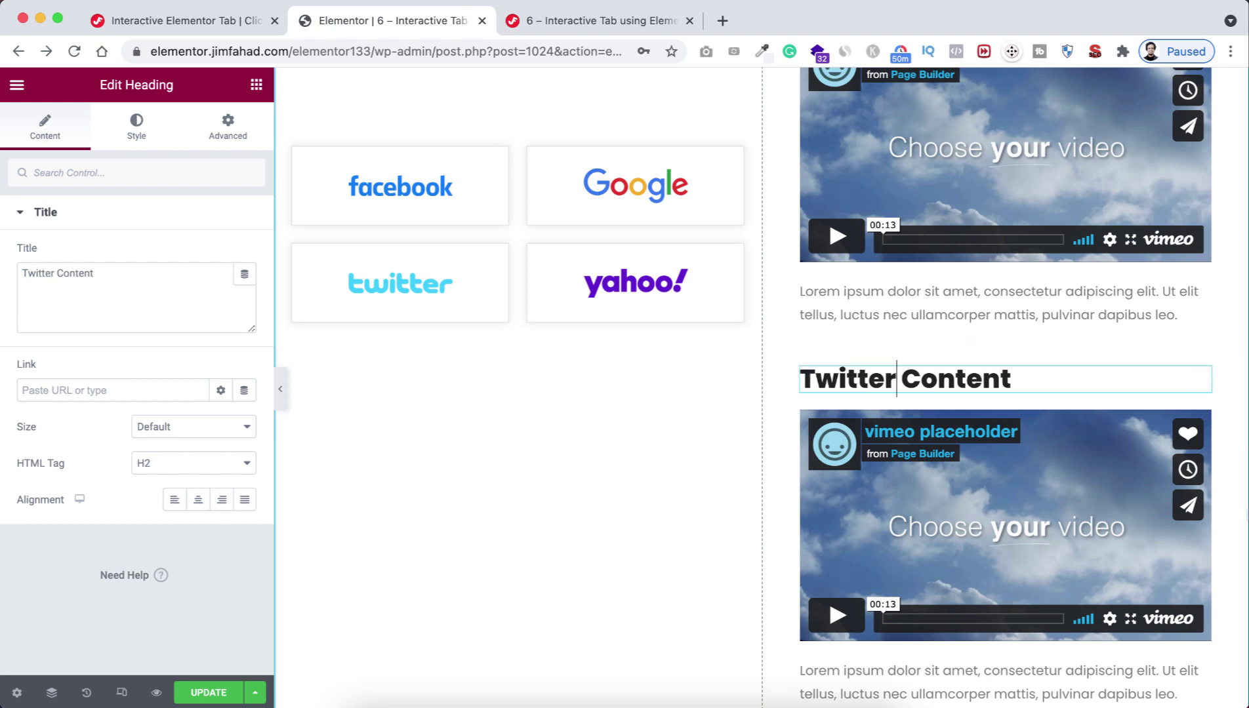
{"action": "scroll", "coordinate": [1082, 544], "scroll_direction": "down", "scroll_amount": 2}
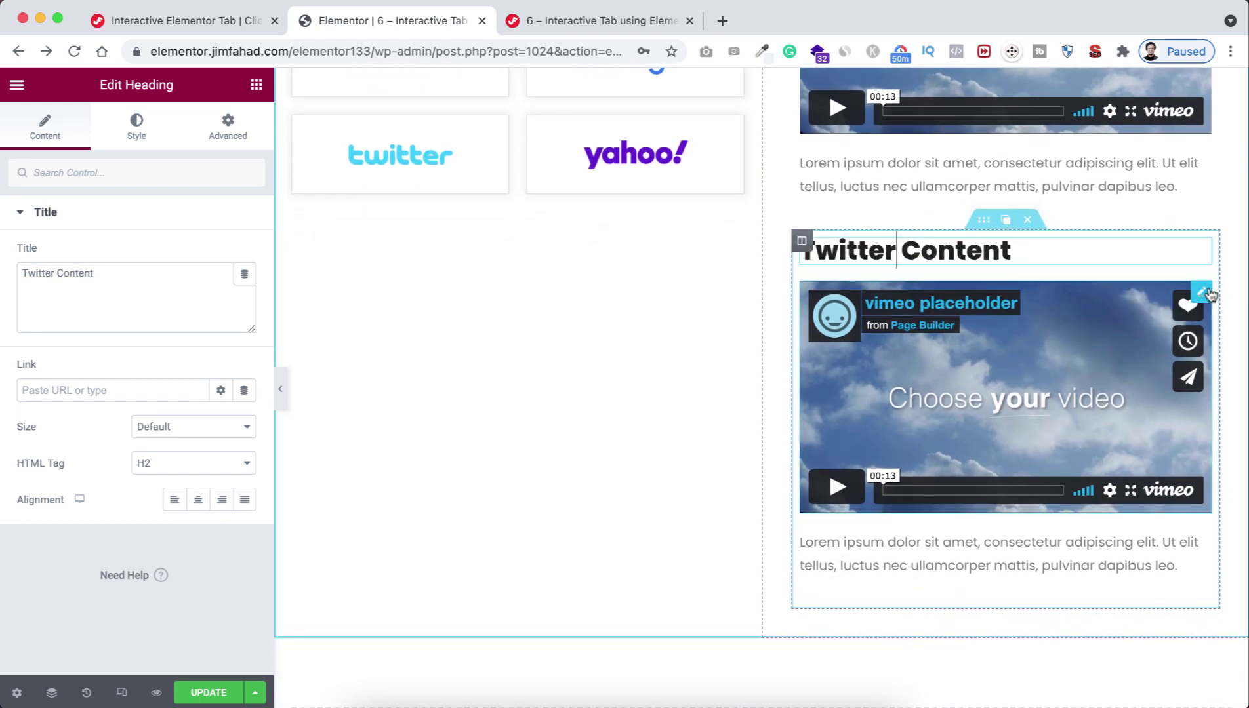
Step: Replace the video with a Pro Form widget under the heading, then duplicate the inner section
{"action": "left_click", "coordinate": [1149, 287]}
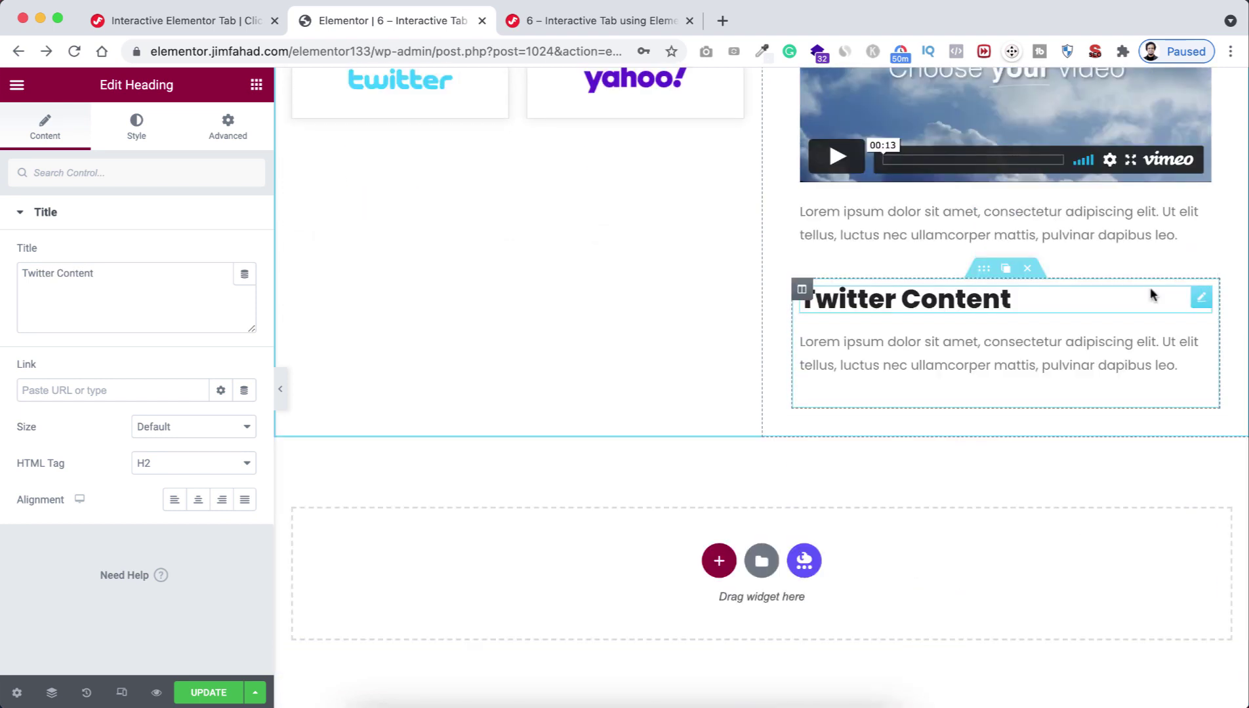
{"action": "left_click", "coordinate": [256, 85]}
{"action": "scroll", "coordinate": [142, 333], "scroll_direction": "down", "scroll_amount": 5}
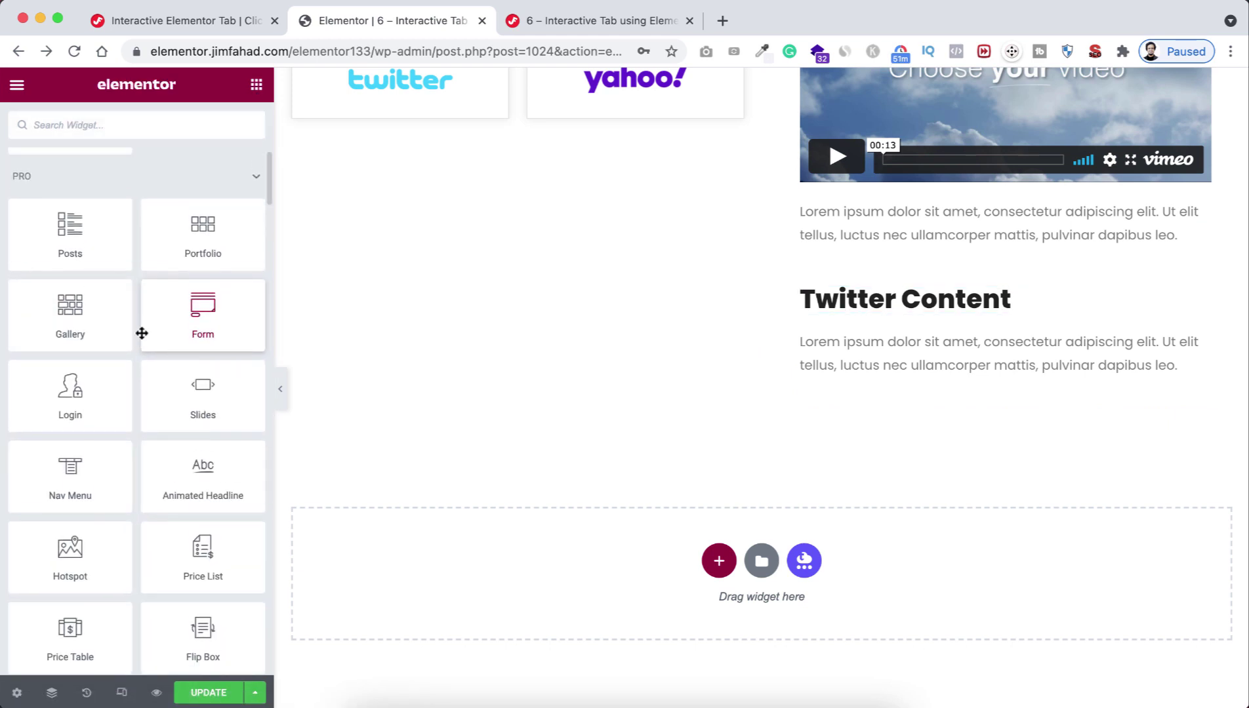
{"action": "scroll", "coordinate": [141, 333], "scroll_direction": "down", "scroll_amount": 1}
{"action": "left_click_drag", "start_coordinate": [194, 286], "coordinate": [866, 341]}
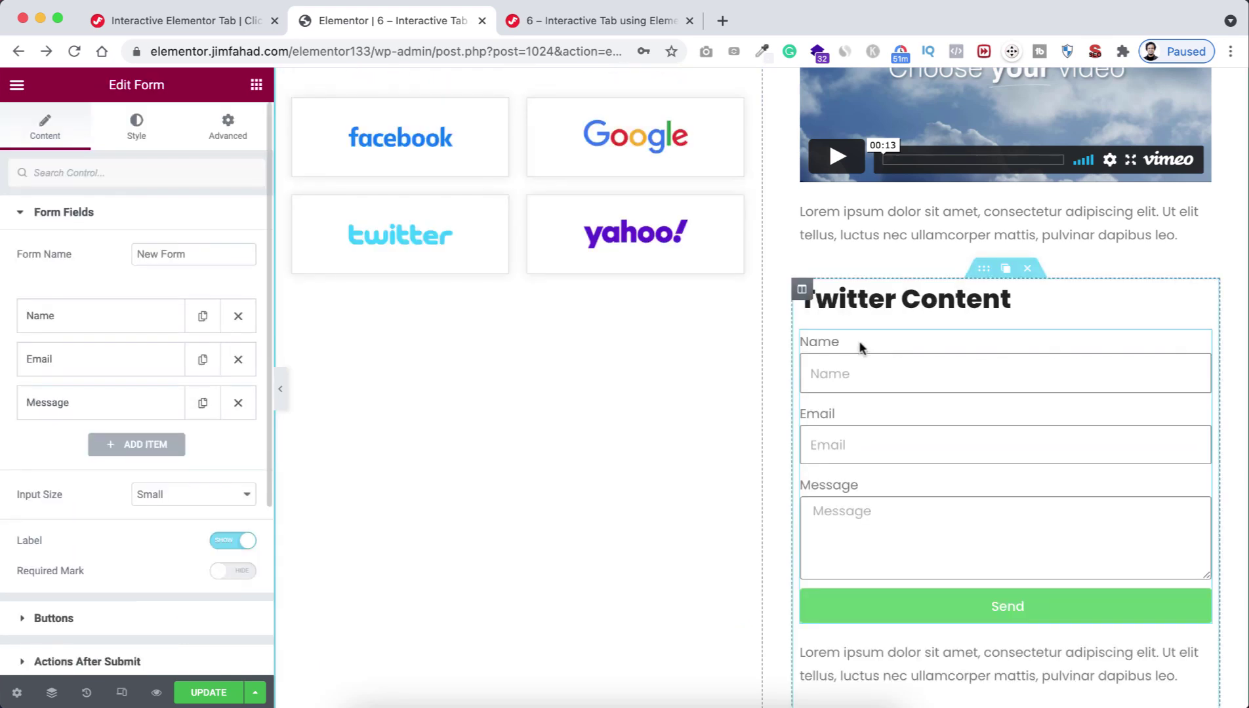
{"action": "scroll", "coordinate": [879, 328], "scroll_direction": "down", "scroll_amount": 2}
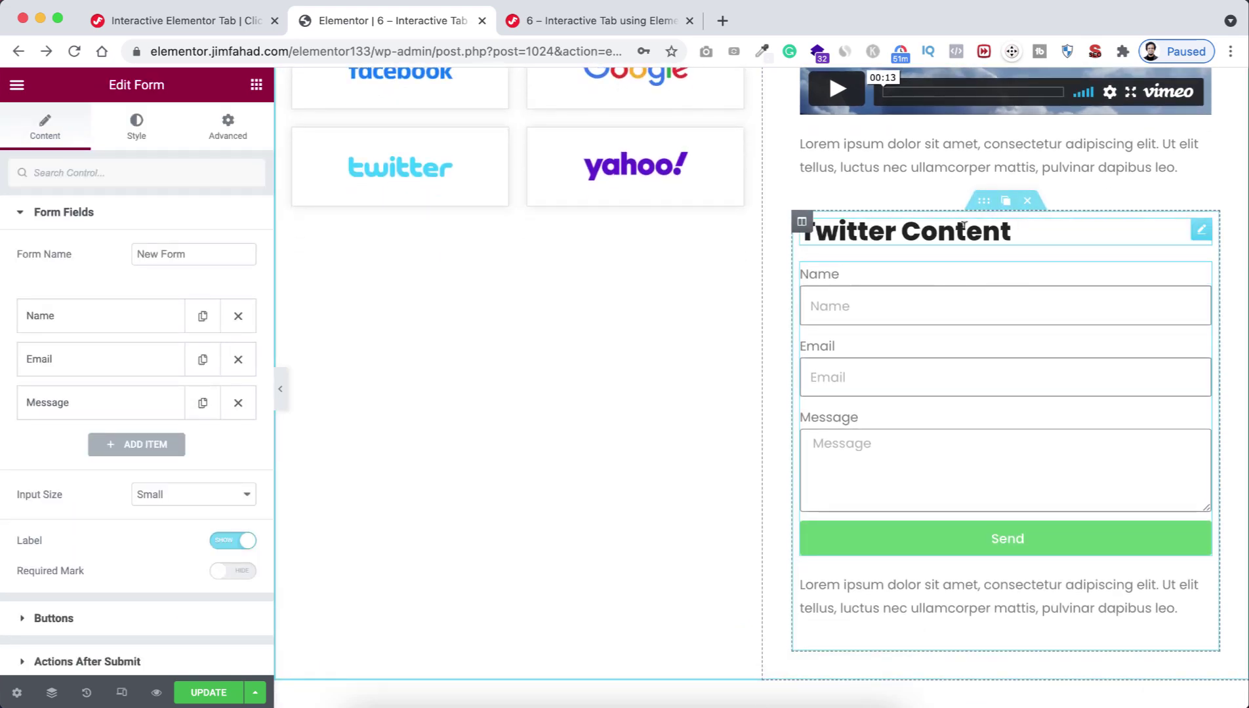
{"action": "left_click", "coordinate": [1005, 200]}
{"action": "scroll", "coordinate": [934, 362], "scroll_direction": "down", "scroll_amount": 5}
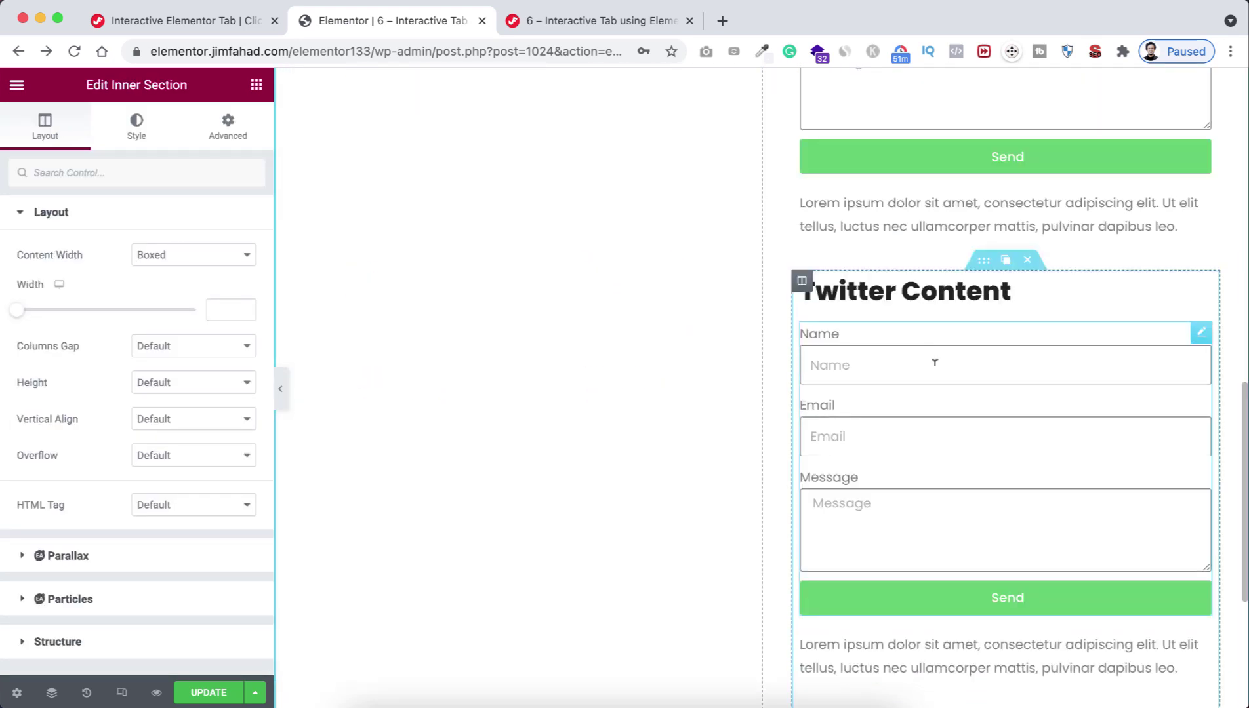
Step: Rename the last copied panel's heading from Twitter to Yahoo Content
{"action": "left_click", "coordinate": [883, 417]}
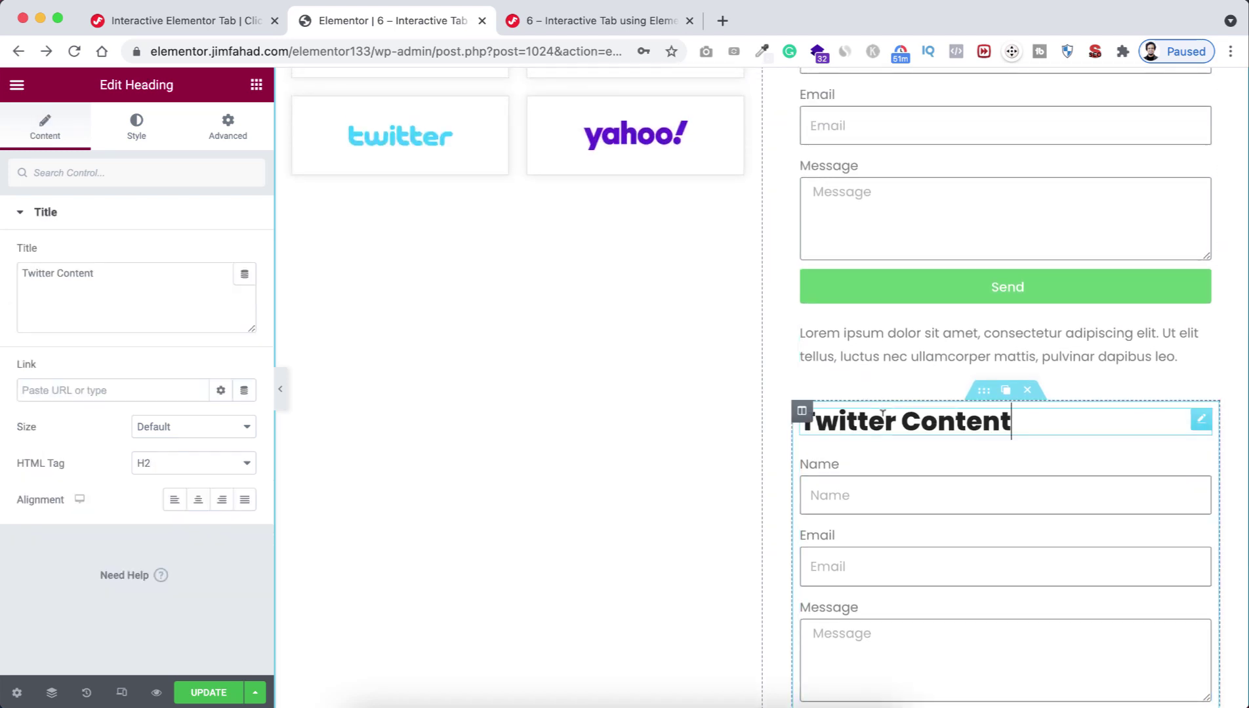
{"action": "left_click_drag", "start_coordinate": [896, 420], "coordinate": [803, 426]}
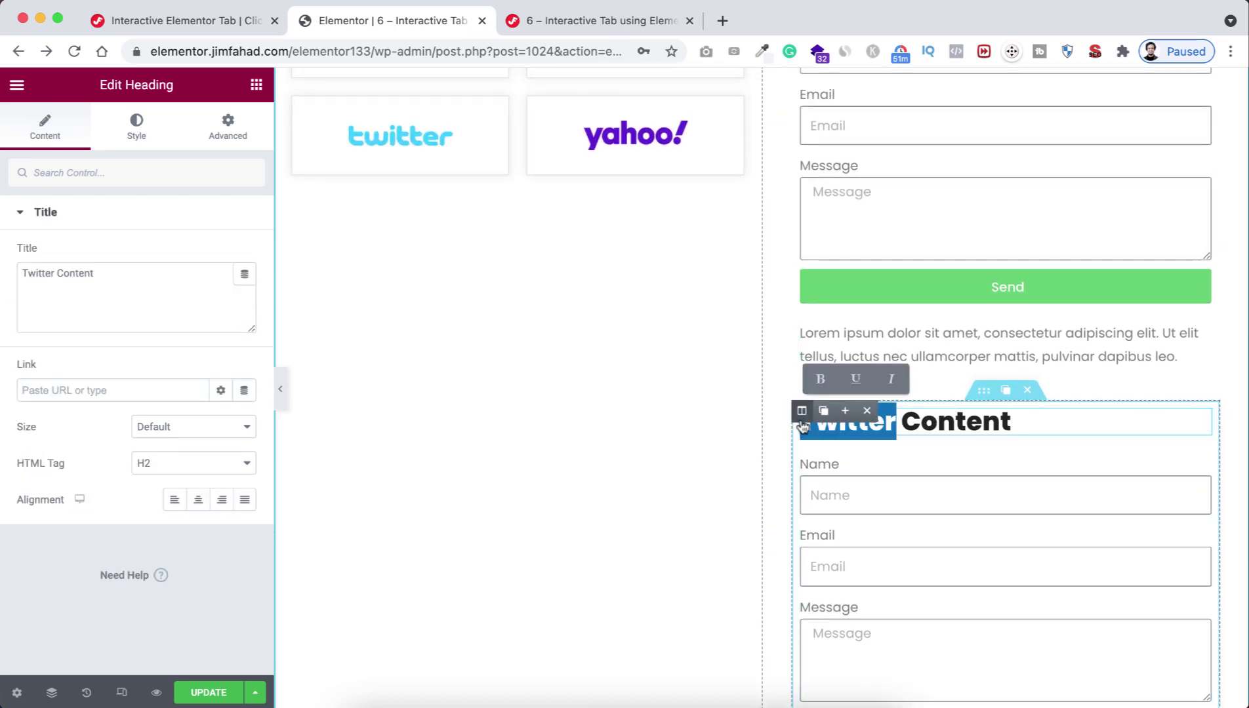
{"action": "type", "text": "Yahoo"}
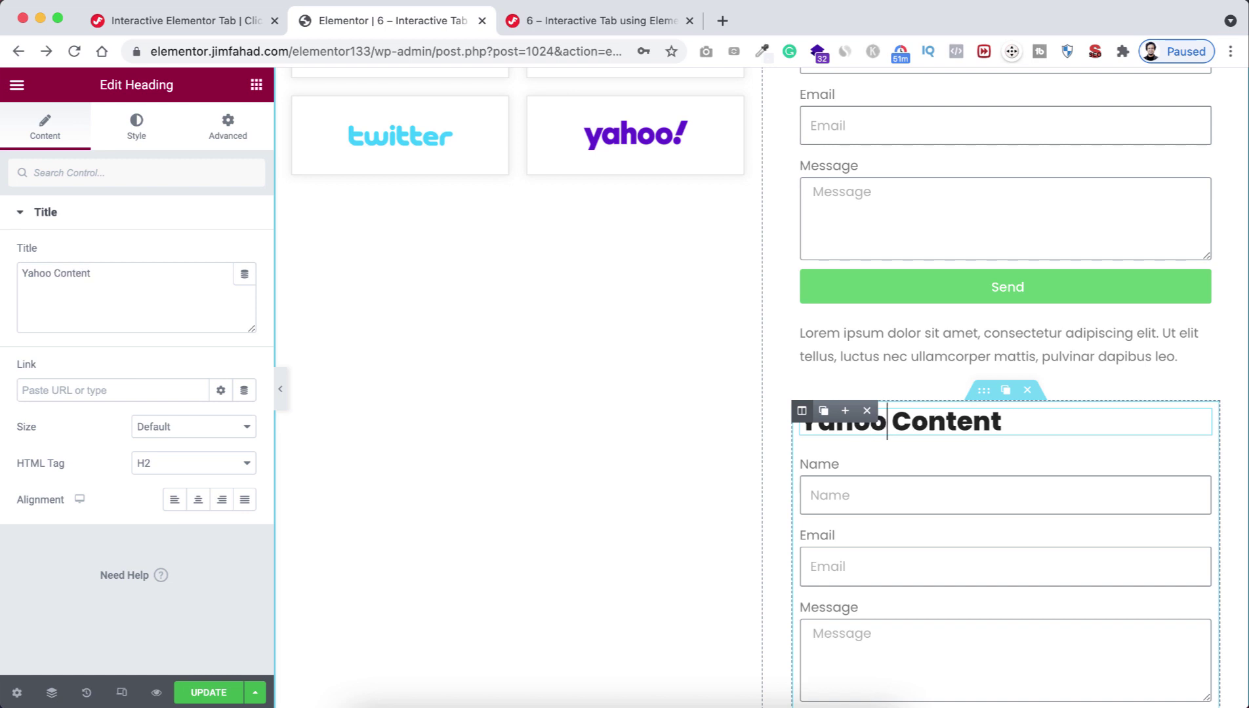
Step: Delete the Form widget and put a Price Table widget under the Yahoo Content heading
{"action": "scroll", "coordinate": [843, 510], "scroll_direction": "down", "scroll_amount": 3}
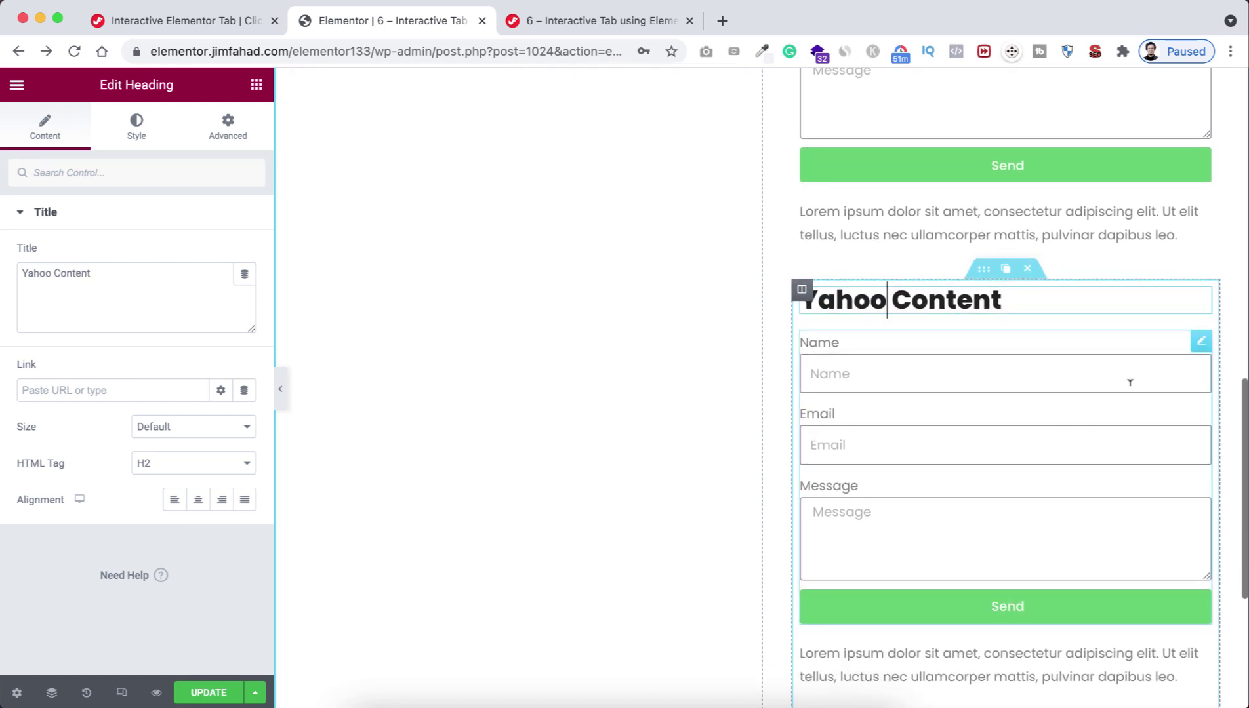
{"action": "left_click", "coordinate": [1171, 341]}
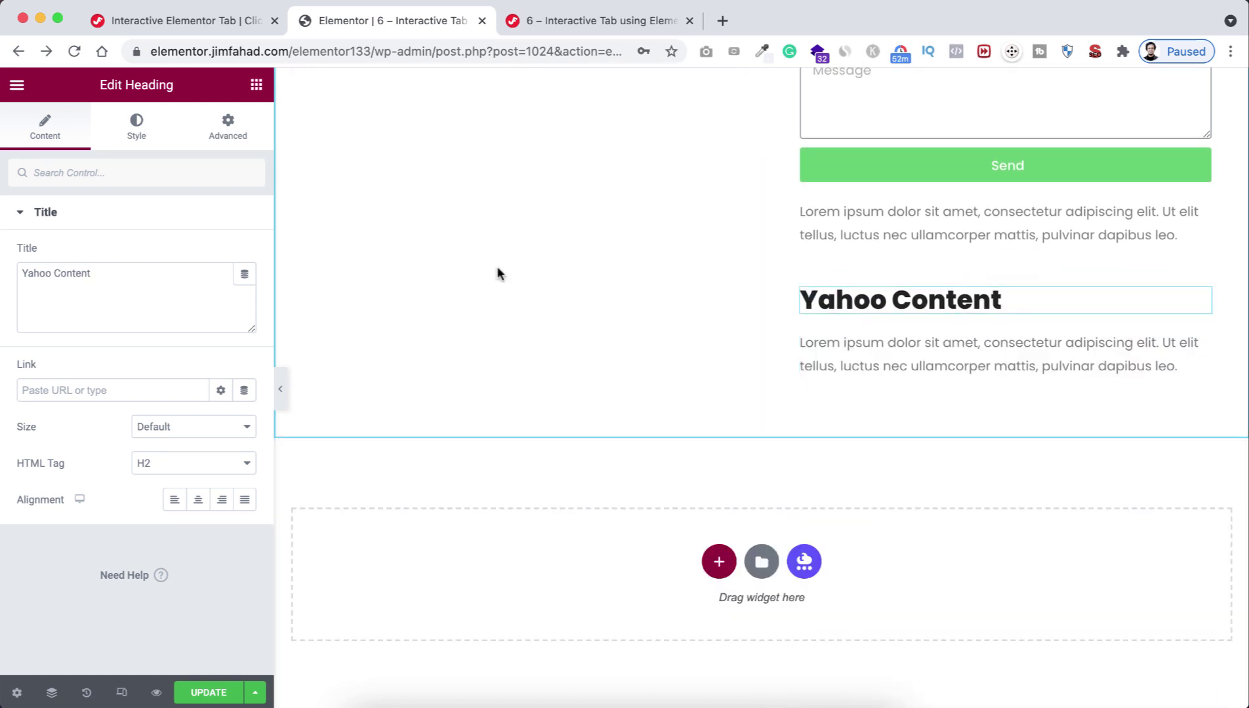
{"action": "left_click", "coordinate": [256, 84]}
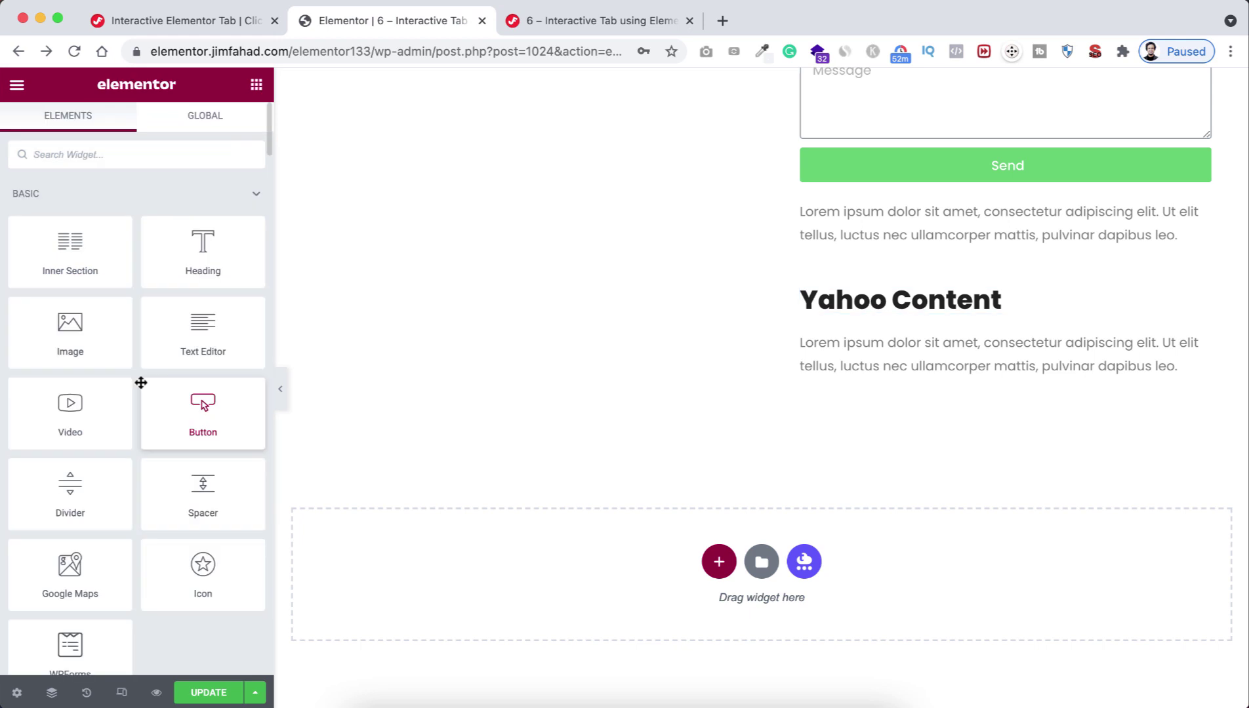
{"action": "scroll", "coordinate": [141, 383], "scroll_direction": "down", "scroll_amount": 10}
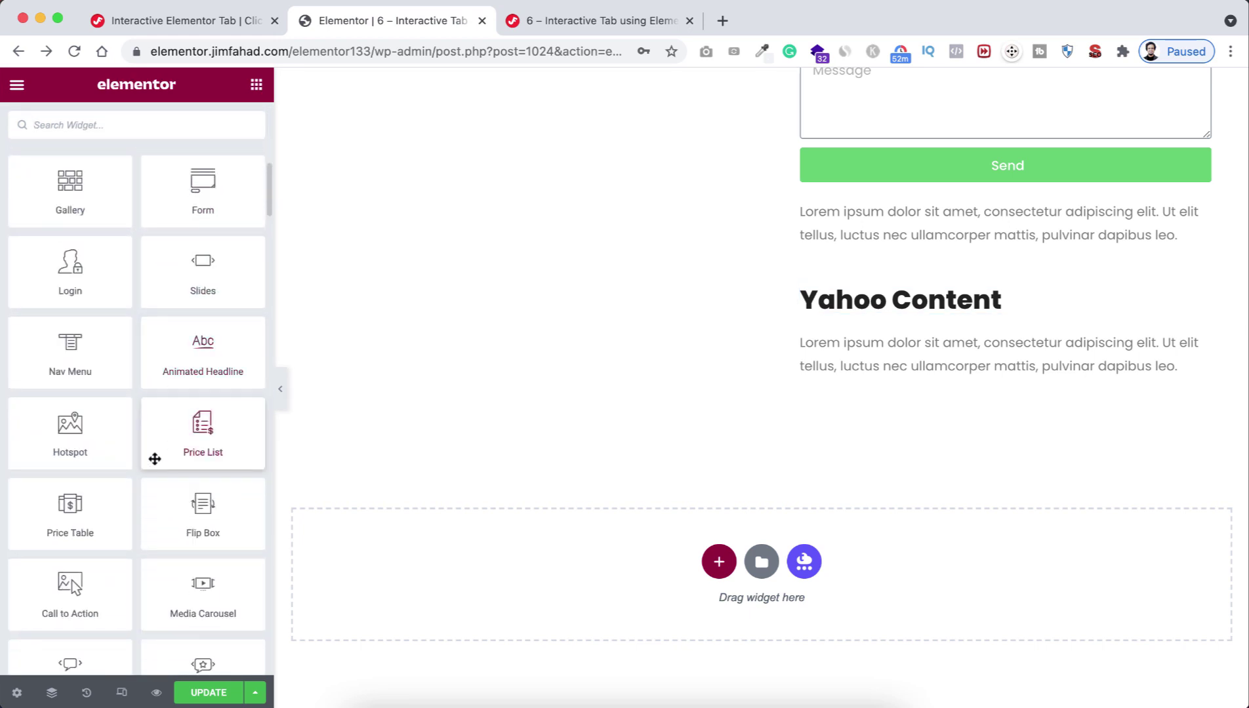
{"action": "left_click_drag", "start_coordinate": [89, 499], "coordinate": [954, 343]}
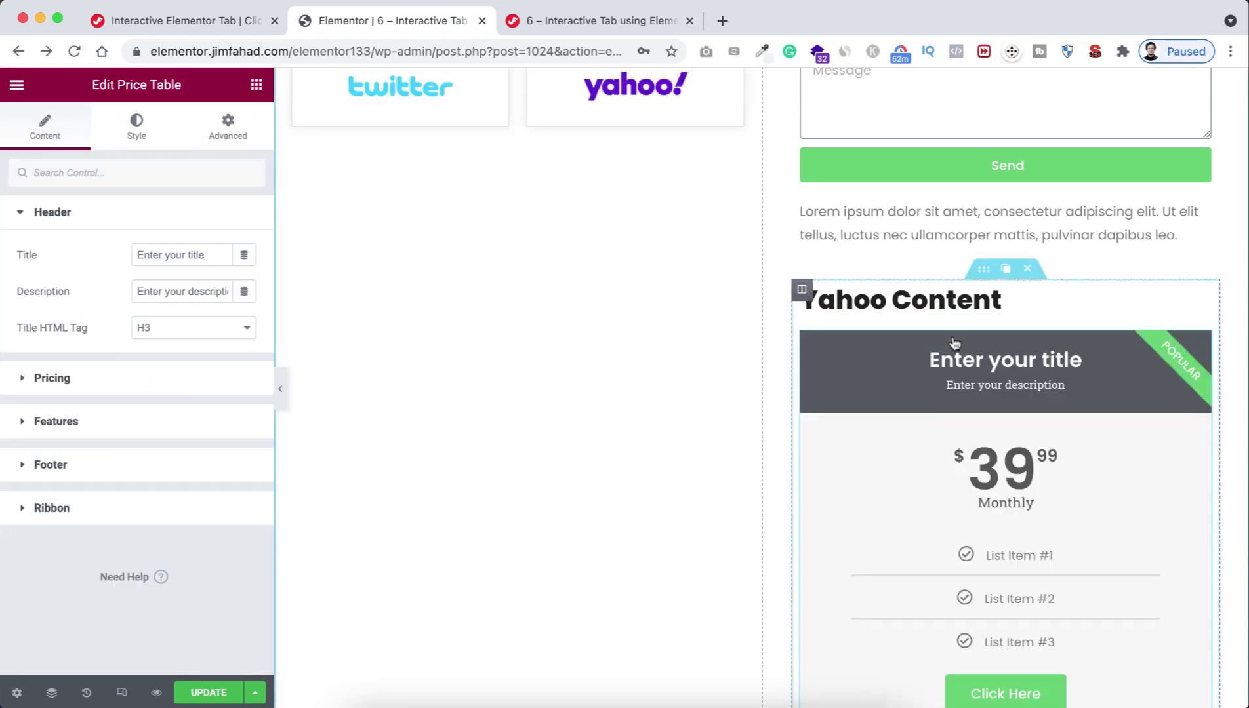
{"action": "scroll", "coordinate": [752, 374], "scroll_direction": "down", "scroll_amount": 1}
{"action": "scroll", "coordinate": [751, 383], "scroll_direction": "up", "scroll_amount": 5}
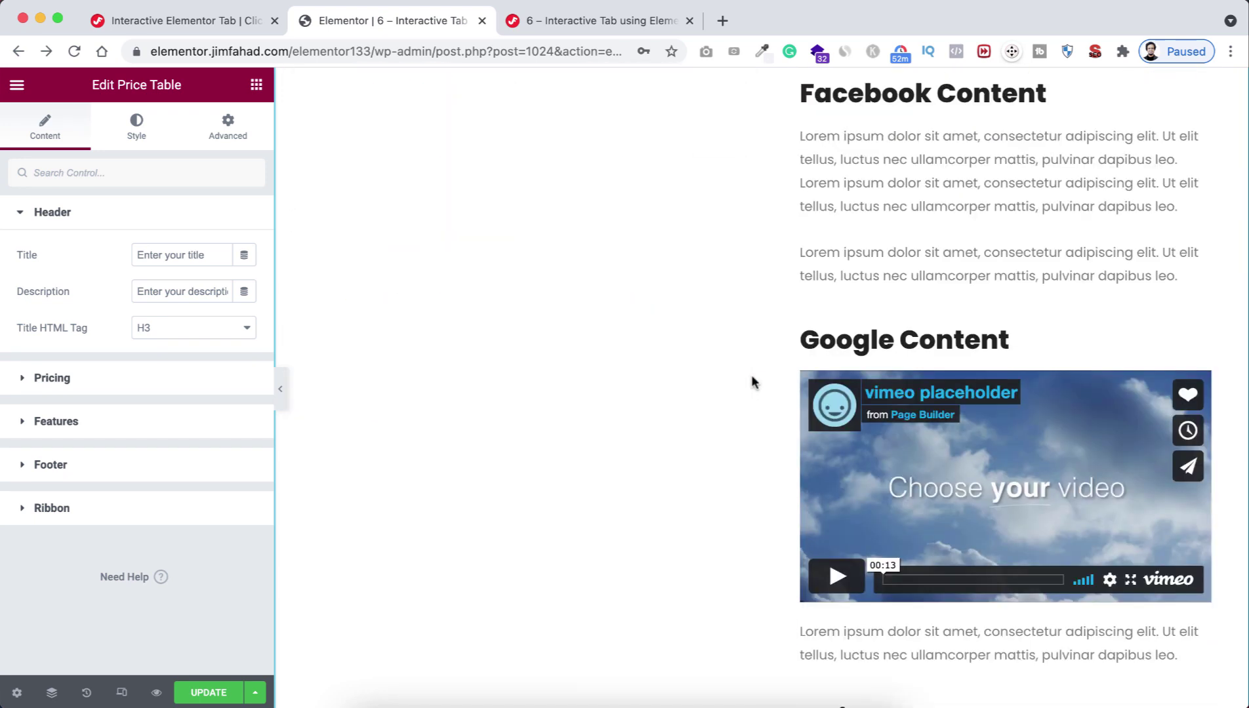
{"action": "scroll", "coordinate": [753, 383], "scroll_direction": "down", "scroll_amount": 5}
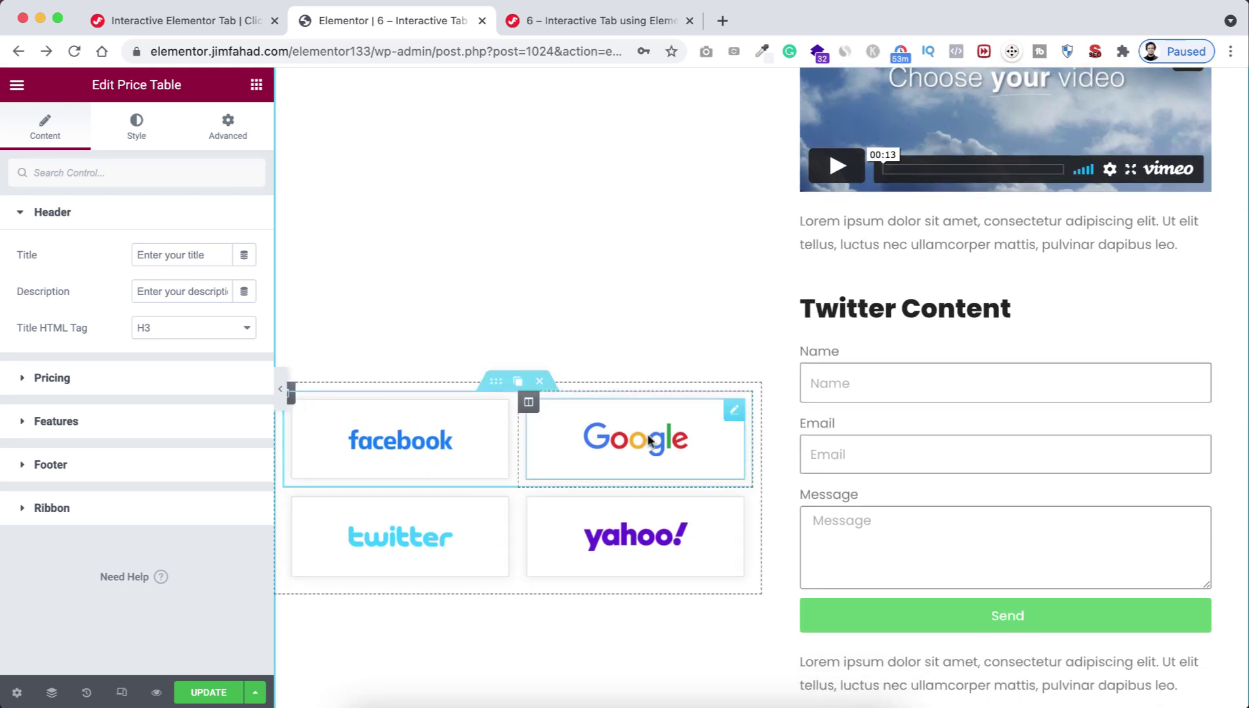
{"action": "scroll", "coordinate": [743, 285], "scroll_direction": "up", "scroll_amount": 6}
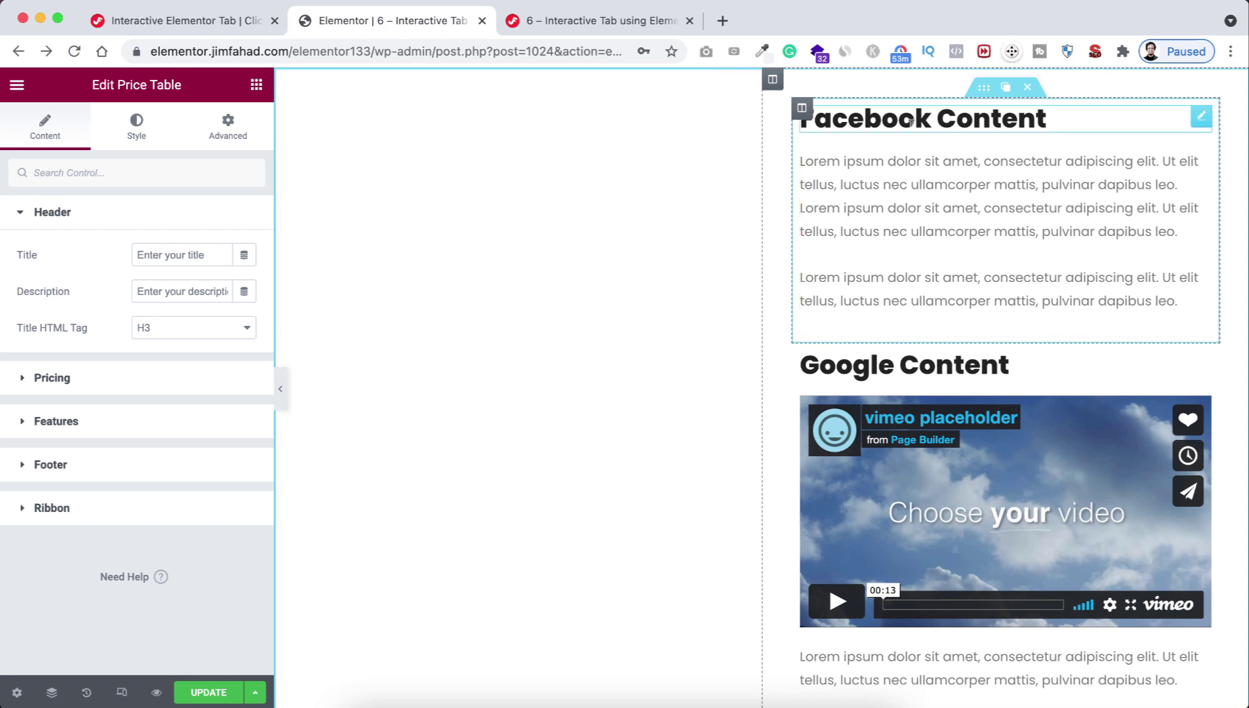
{"action": "scroll", "coordinate": [922, 252], "scroll_direction": "down", "scroll_amount": 6}
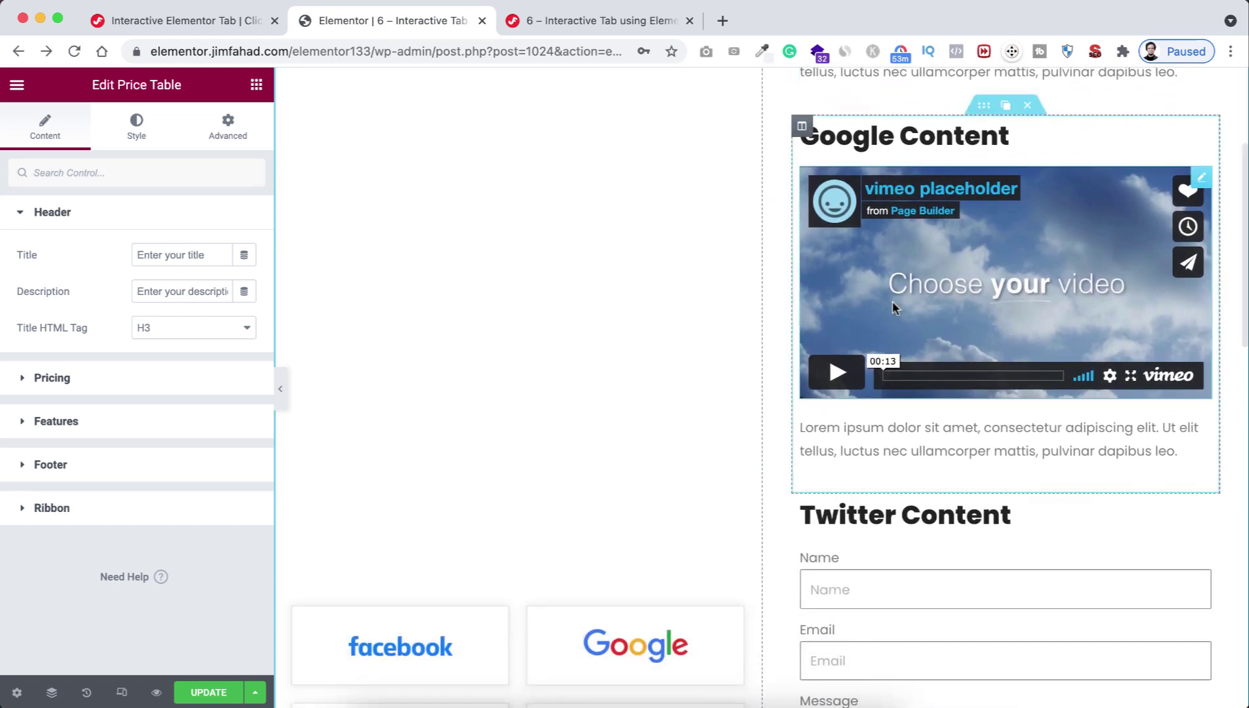
{"action": "scroll", "coordinate": [893, 309], "scroll_direction": "down", "scroll_amount": 9}
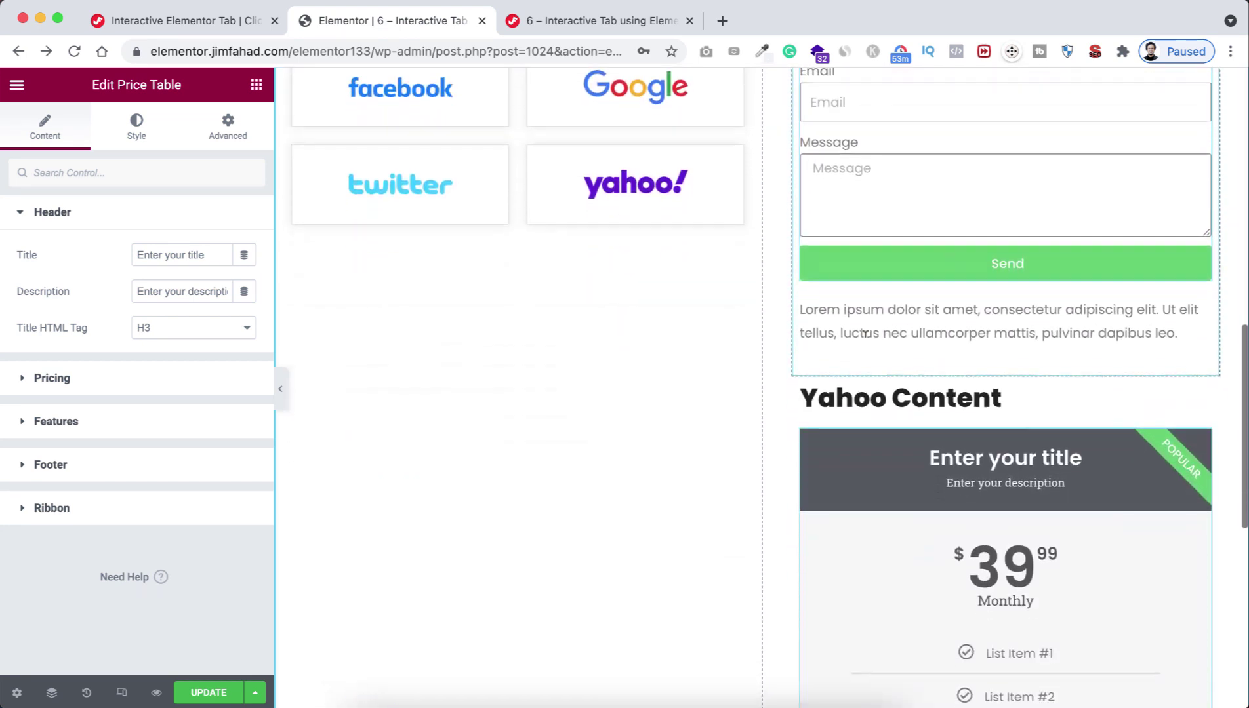
{"action": "scroll", "coordinate": [853, 282], "scroll_direction": "down", "scroll_amount": 1}
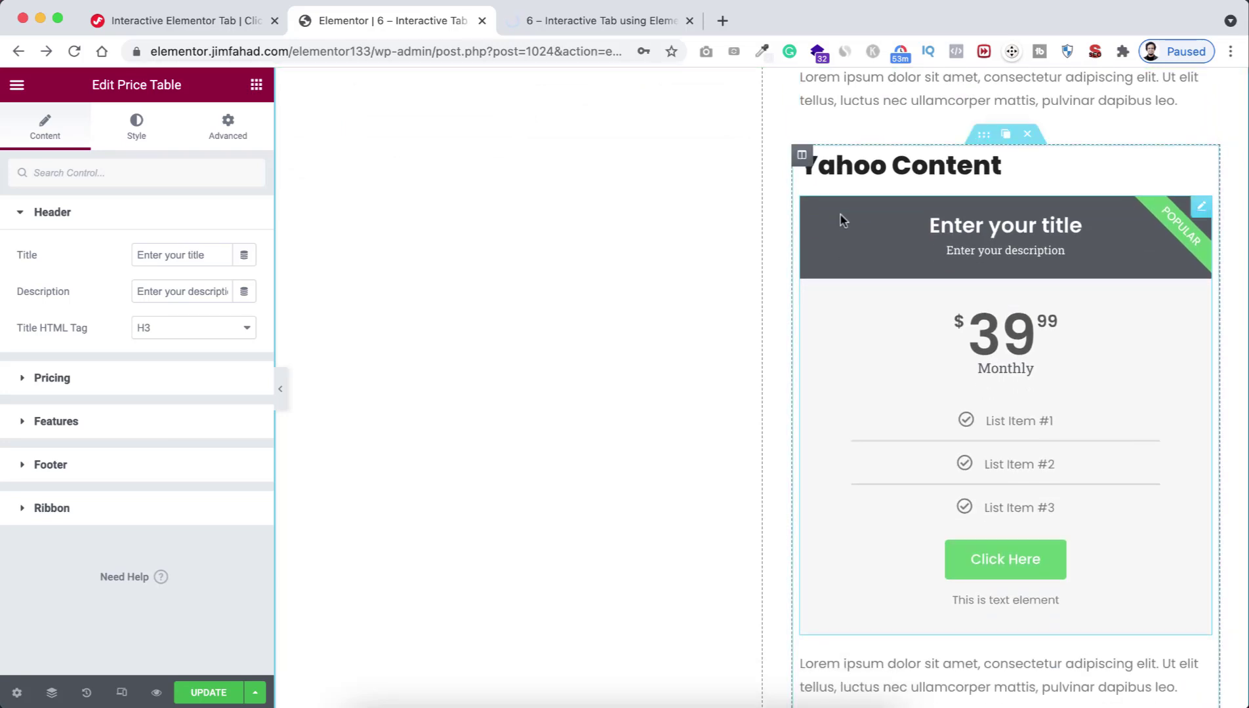
{"action": "scroll", "coordinate": [513, 259], "scroll_direction": "up", "scroll_amount": 7}
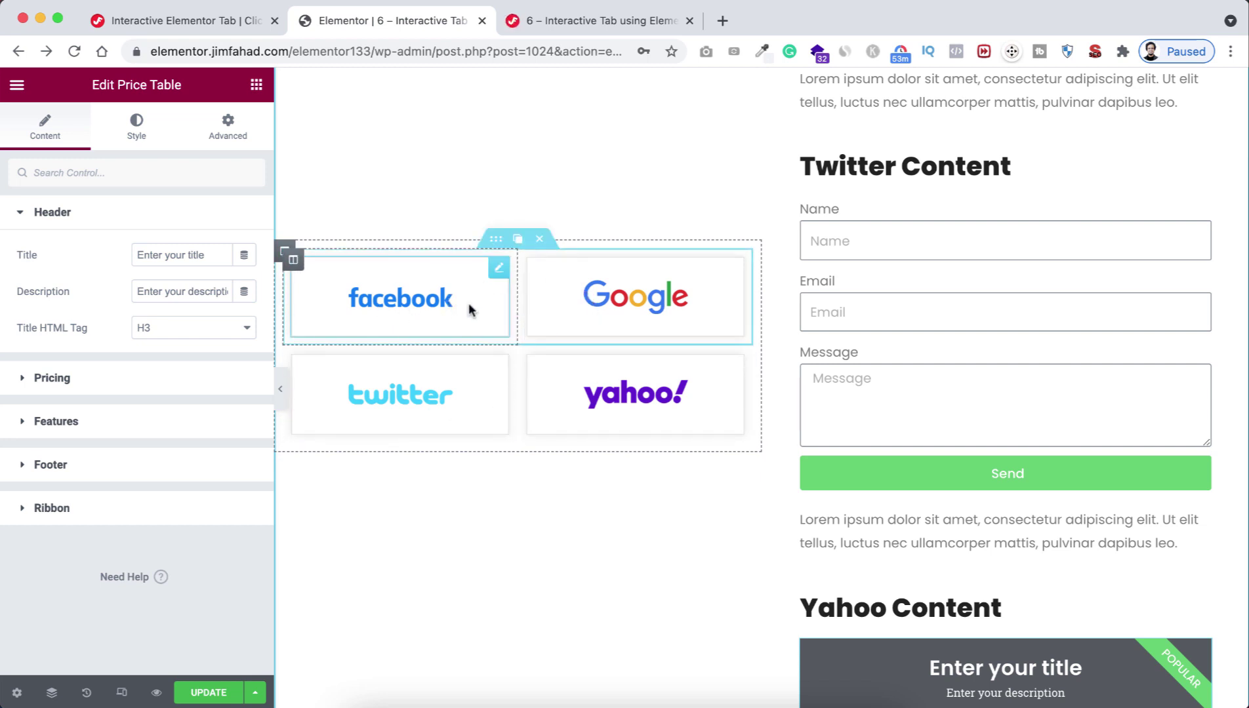
{"action": "left_click", "coordinate": [411, 302]}
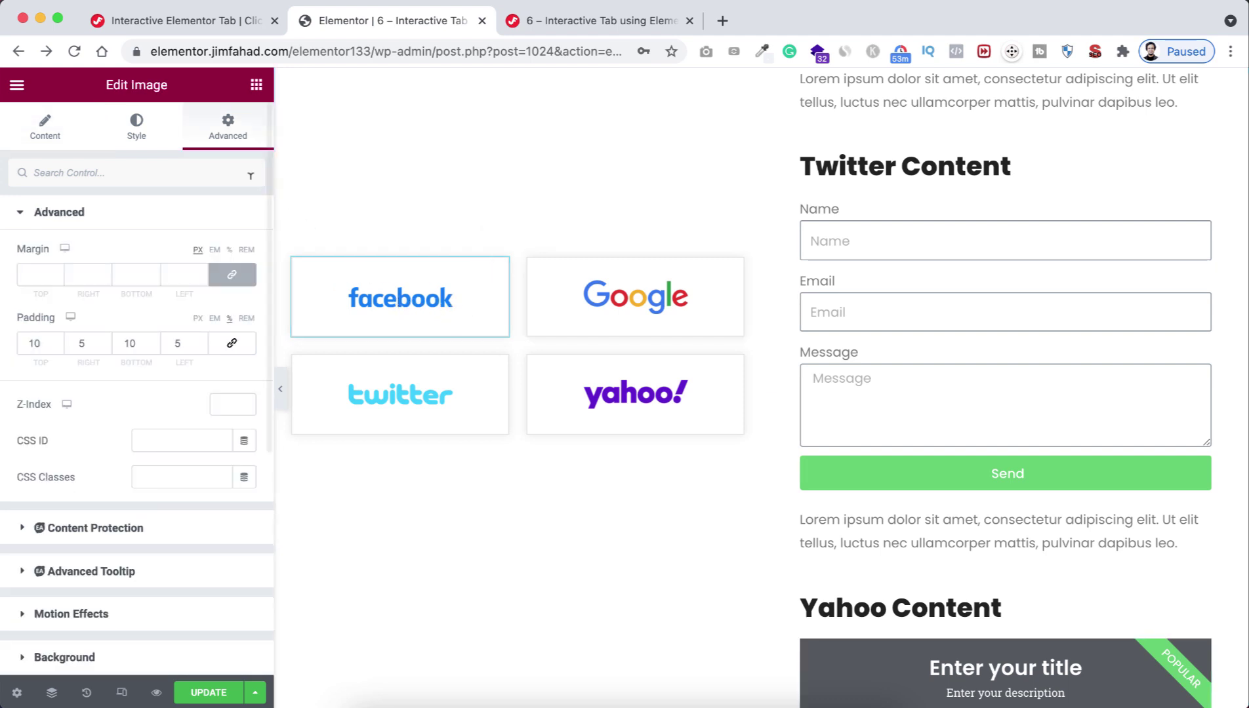
Step: Expand the facebook image's Advanced Attributes section, then switch to the tutorial article tab
{"action": "scroll", "coordinate": [194, 518], "scroll_direction": "down", "scroll_amount": 5}
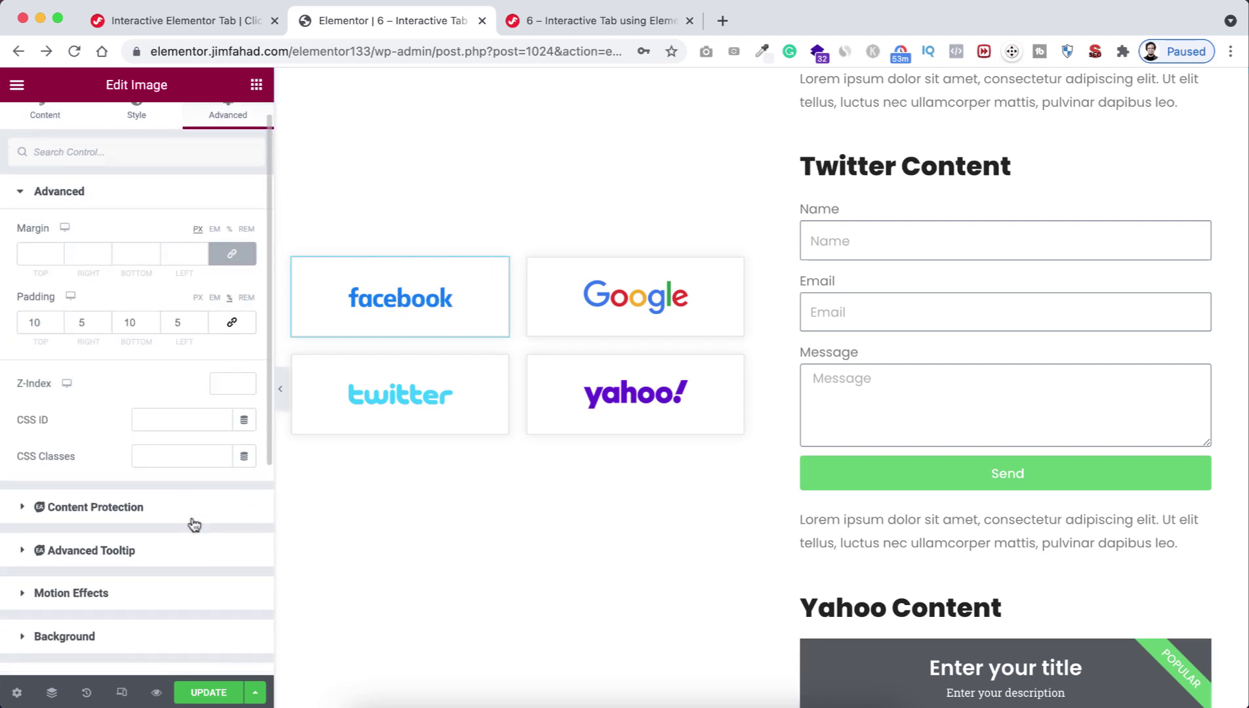
{"action": "scroll", "coordinate": [194, 525], "scroll_direction": "down", "scroll_amount": 2}
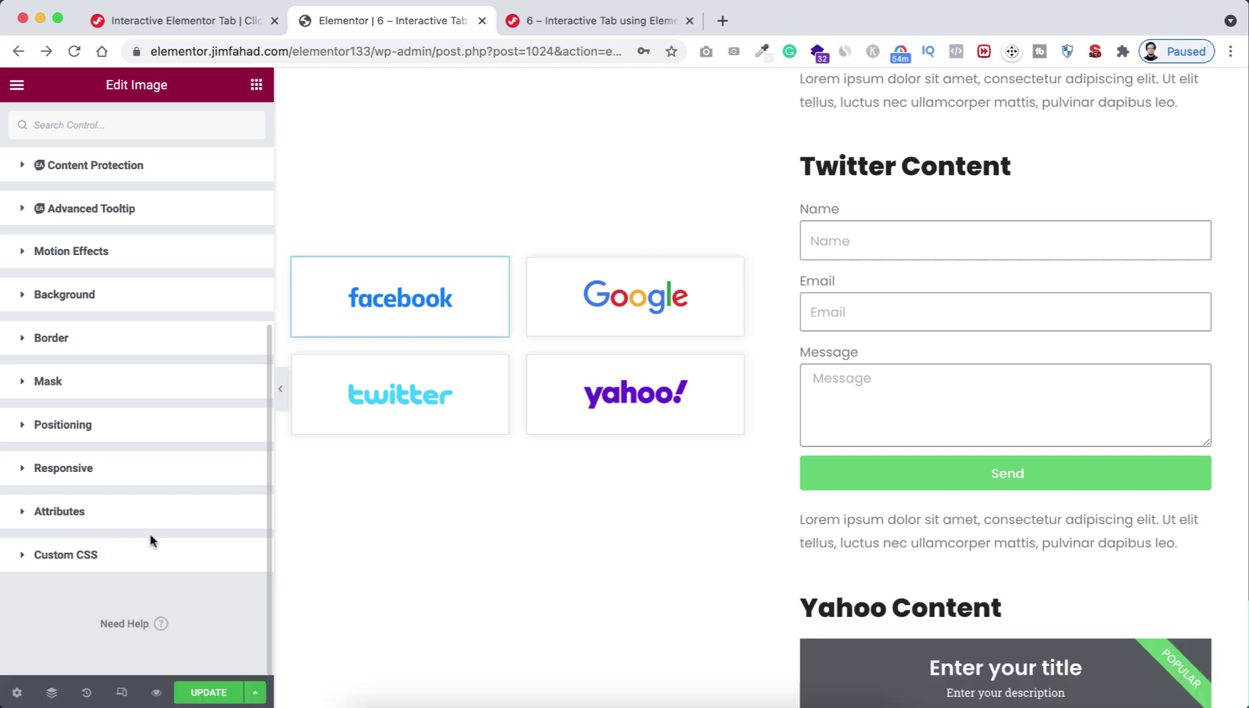
{"action": "left_click", "coordinate": [62, 513]}
{"action": "scroll", "coordinate": [61, 580], "scroll_direction": "down", "scroll_amount": 3}
{"action": "scroll", "coordinate": [63, 580], "scroll_direction": "down", "scroll_amount": 2}
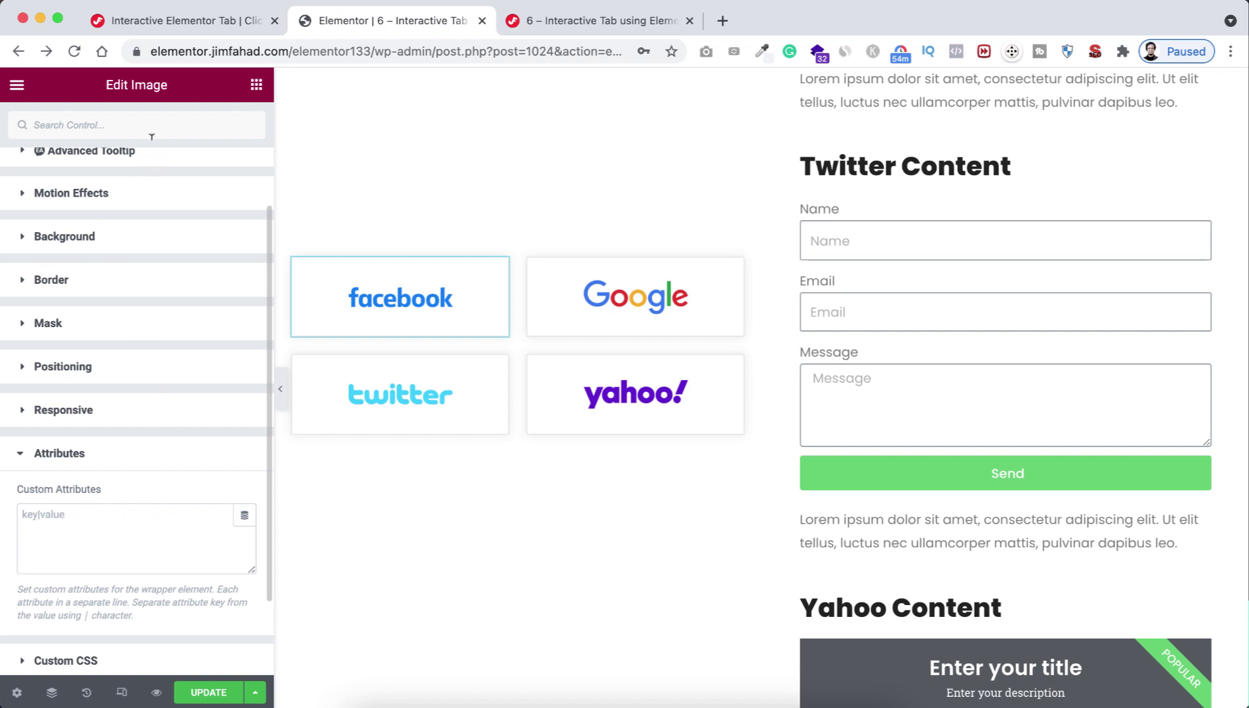
{"action": "left_click", "coordinate": [172, 23]}
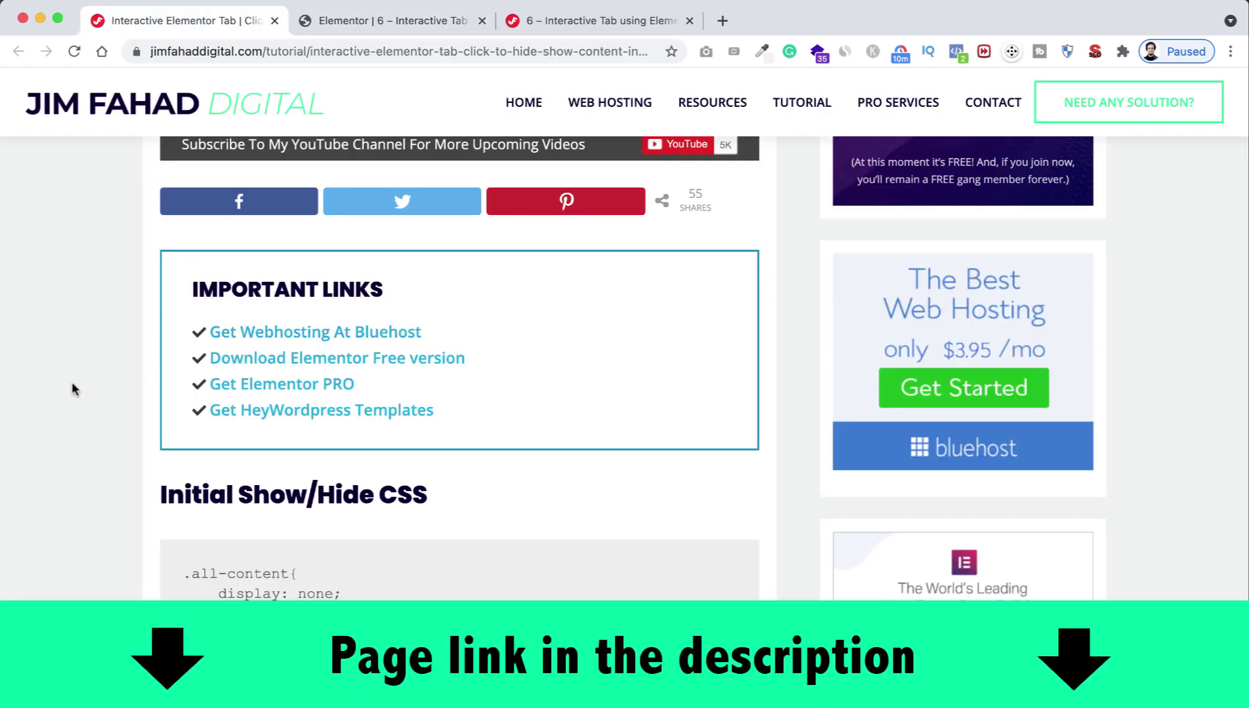
Step: Copy the tutorial's Image Data Attribute snippet into the facebook logo's Custom Attributes field
{"action": "scroll", "coordinate": [51, 462], "scroll_direction": "down", "scroll_amount": 5}
{"action": "scroll", "coordinate": [51, 462], "scroll_direction": "down", "scroll_amount": 6}
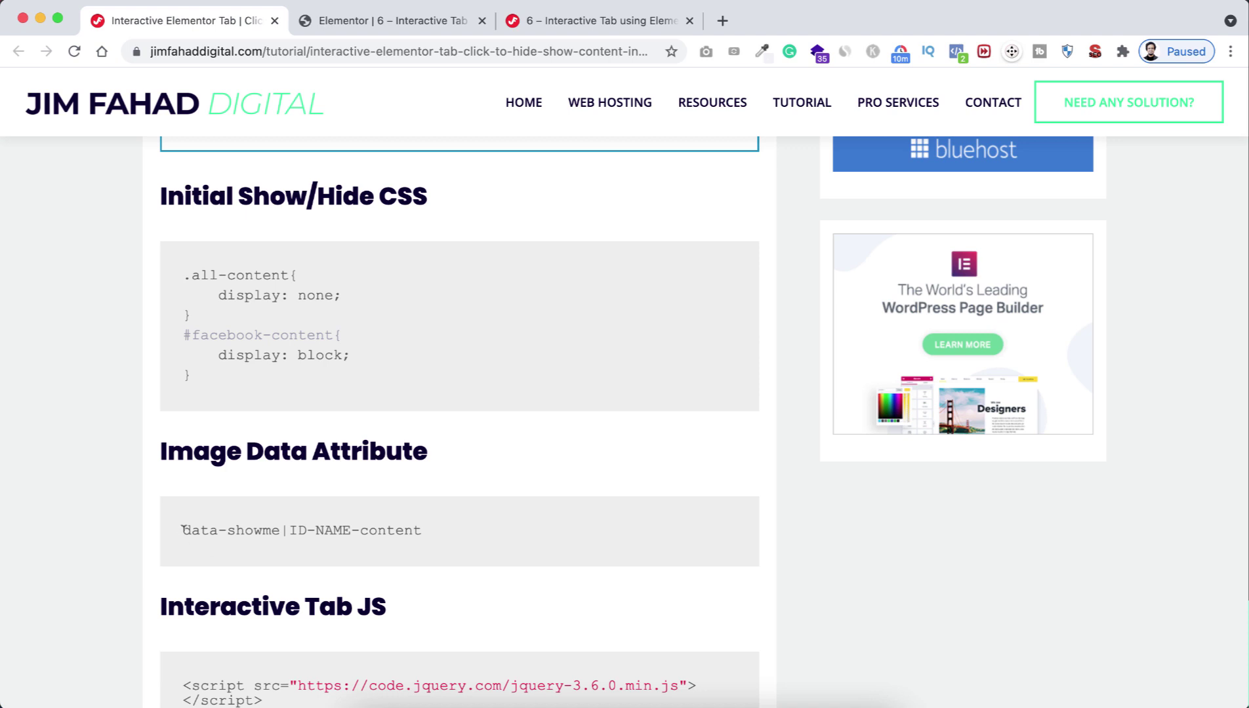
{"action": "left_click_drag", "start_coordinate": [182, 528], "coordinate": [424, 535]}
{"action": "key", "text": "super+c"}
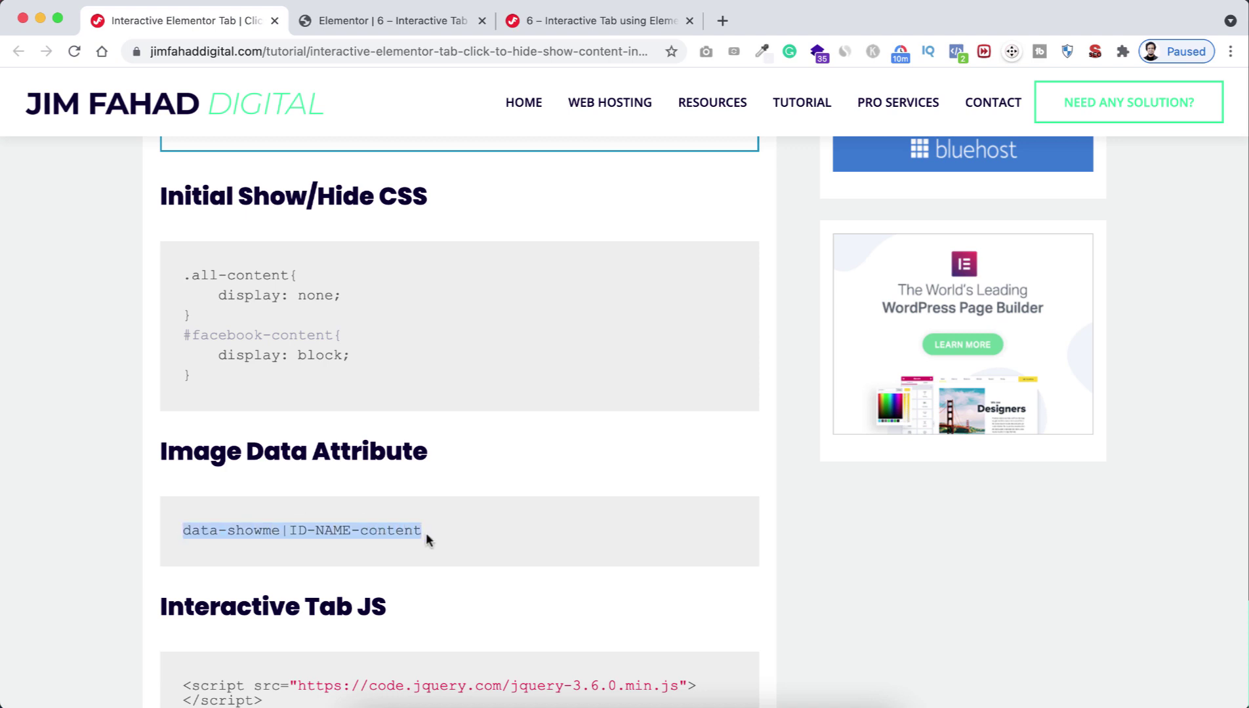
{"action": "left_click", "coordinate": [369, 21]}
{"action": "left_click", "coordinate": [69, 520]}
{"action": "key", "text": "super+v"}
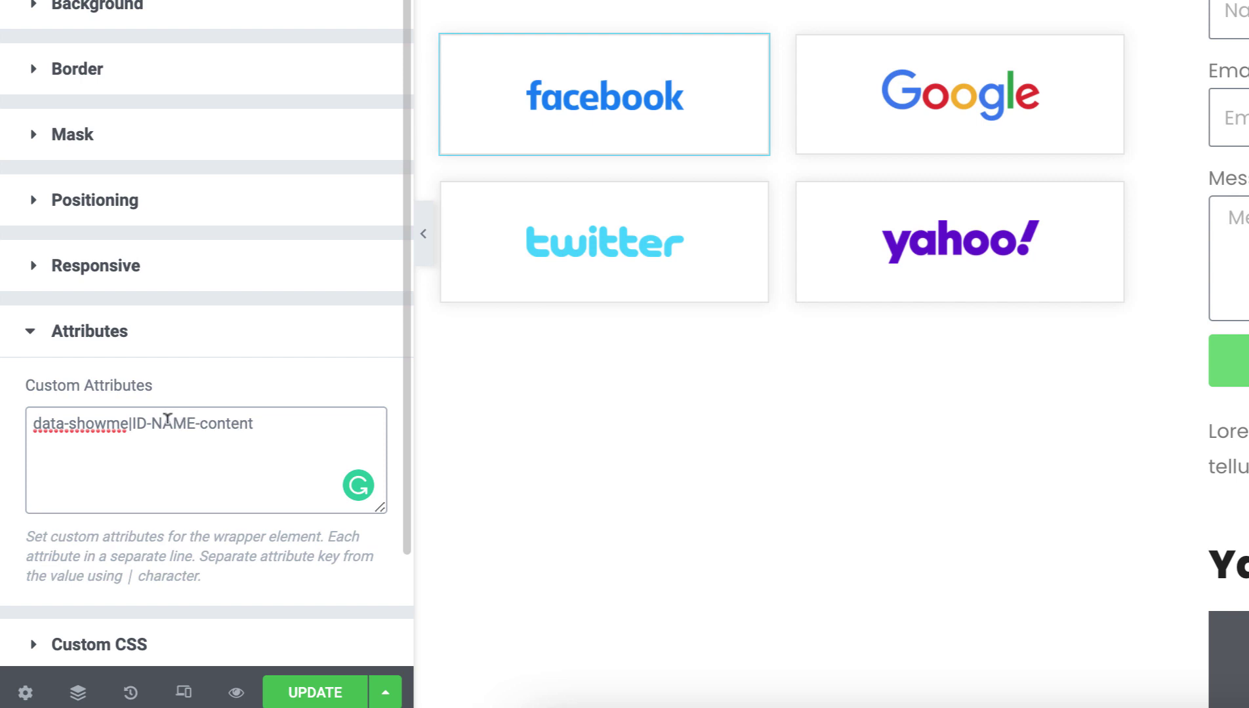
Step: Replace ID-NAME-content with facebook-content, giving data-showme|facebook-content, and select the whole line
{"action": "left_click_drag", "start_coordinate": [131, 420], "coordinate": [275, 425]}
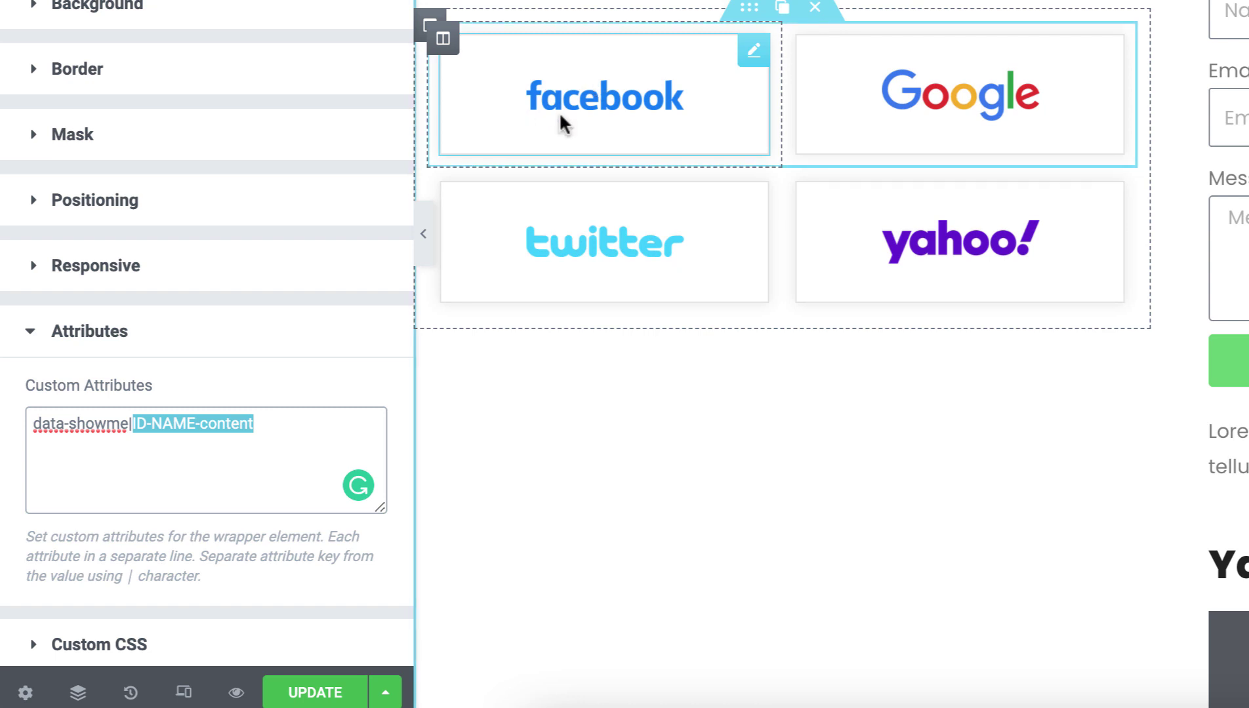
{"action": "type", "text": "facebook-"}
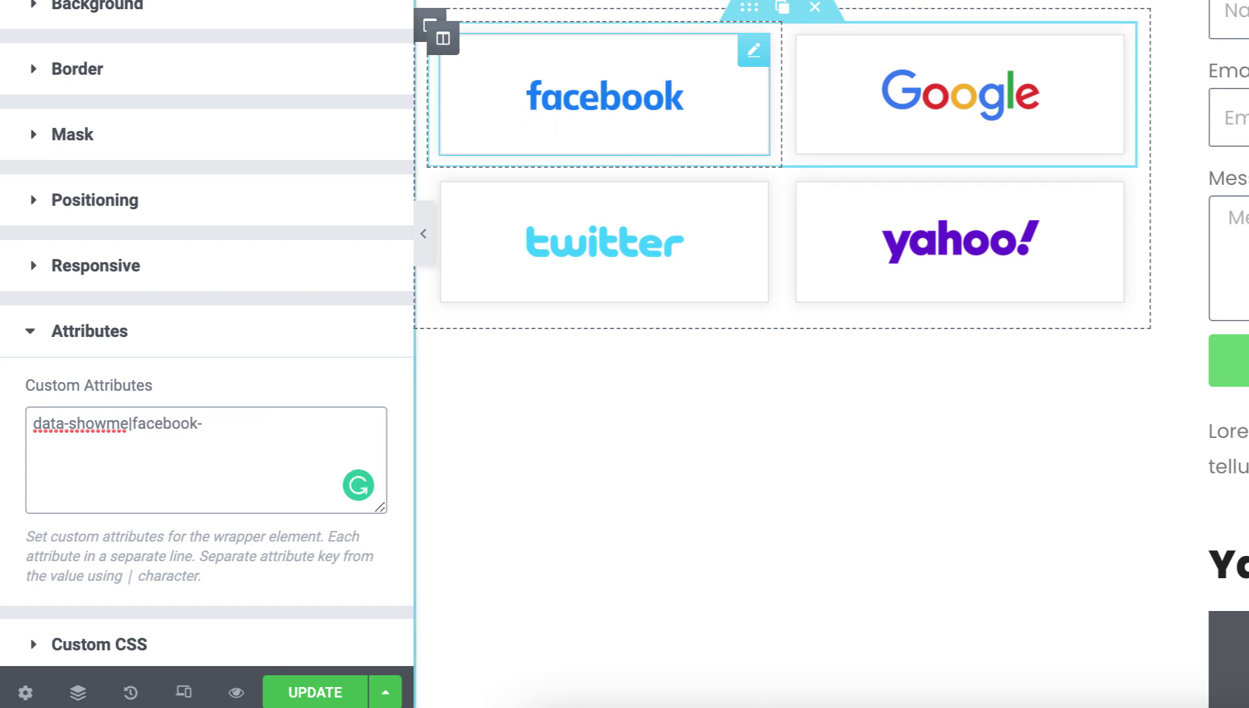
{"action": "type", "text": "content"}
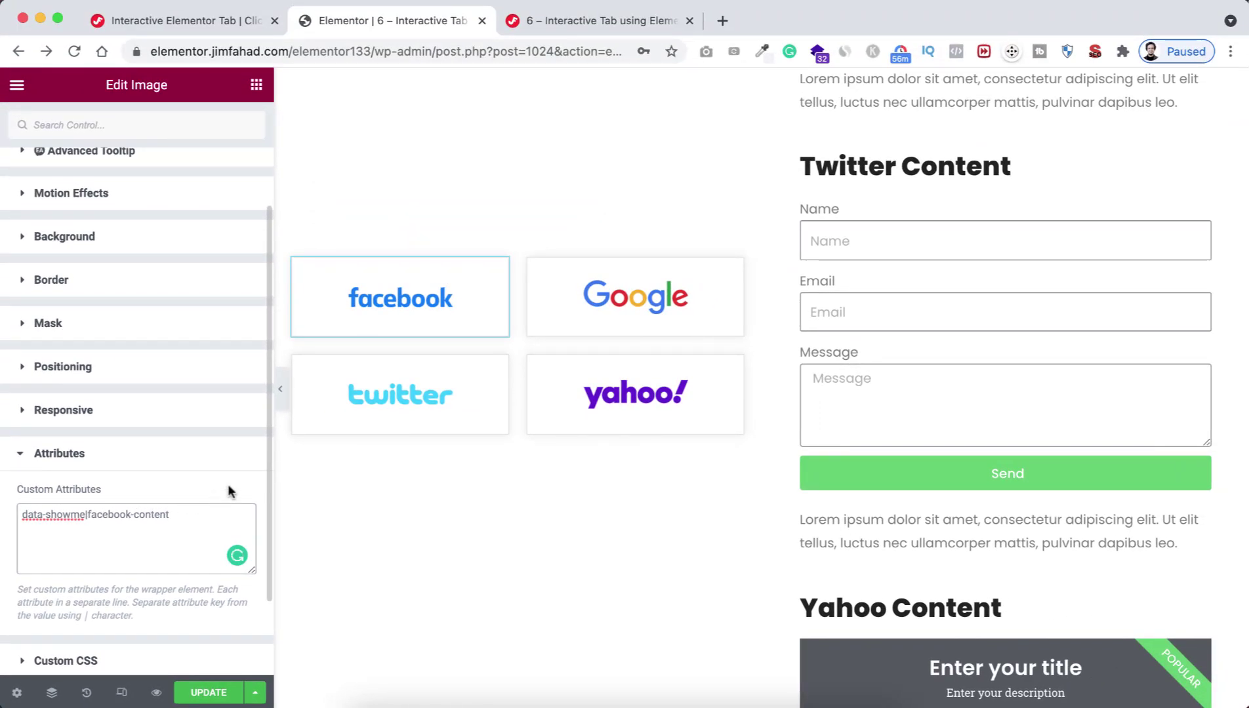
{"action": "scroll", "coordinate": [1046, 139], "scroll_direction": "up", "scroll_amount": 5}
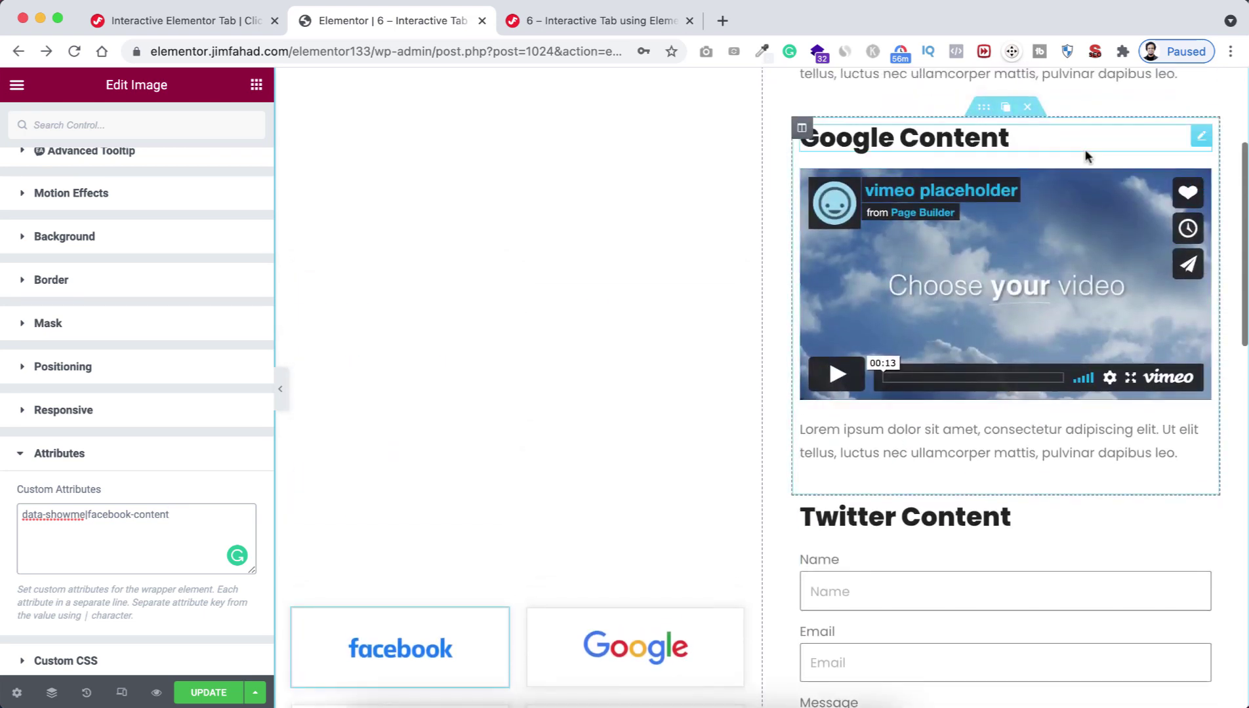
{"action": "scroll", "coordinate": [951, 269], "scroll_direction": "up", "scroll_amount": 3}
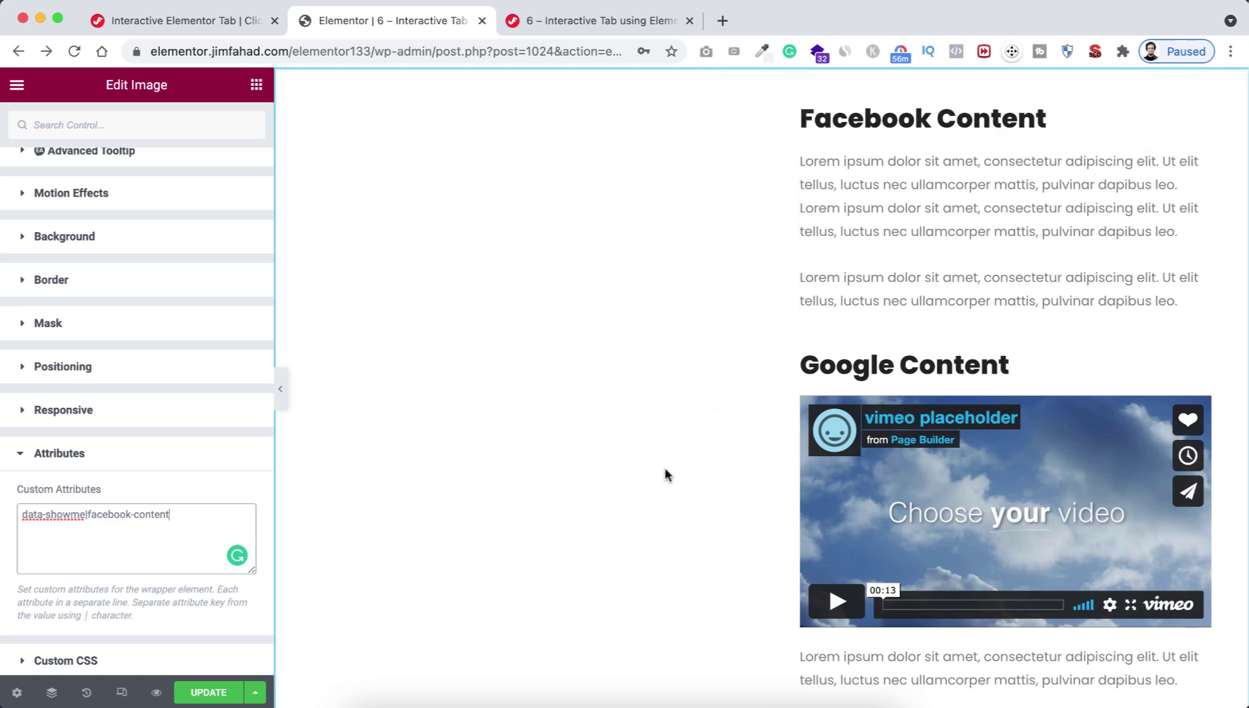
{"action": "scroll", "coordinate": [664, 475], "scroll_direction": "down", "scroll_amount": 4}
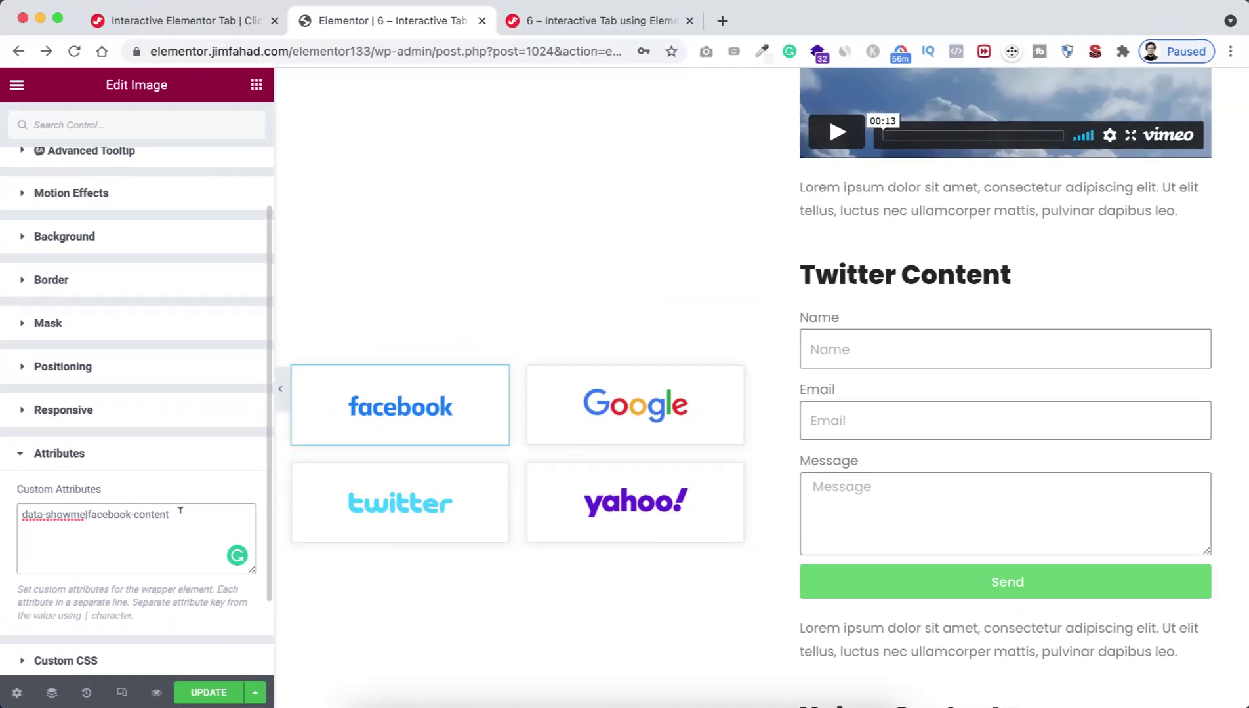
{"action": "key", "text": "super+a"}
{"action": "key", "text": "super+c"}
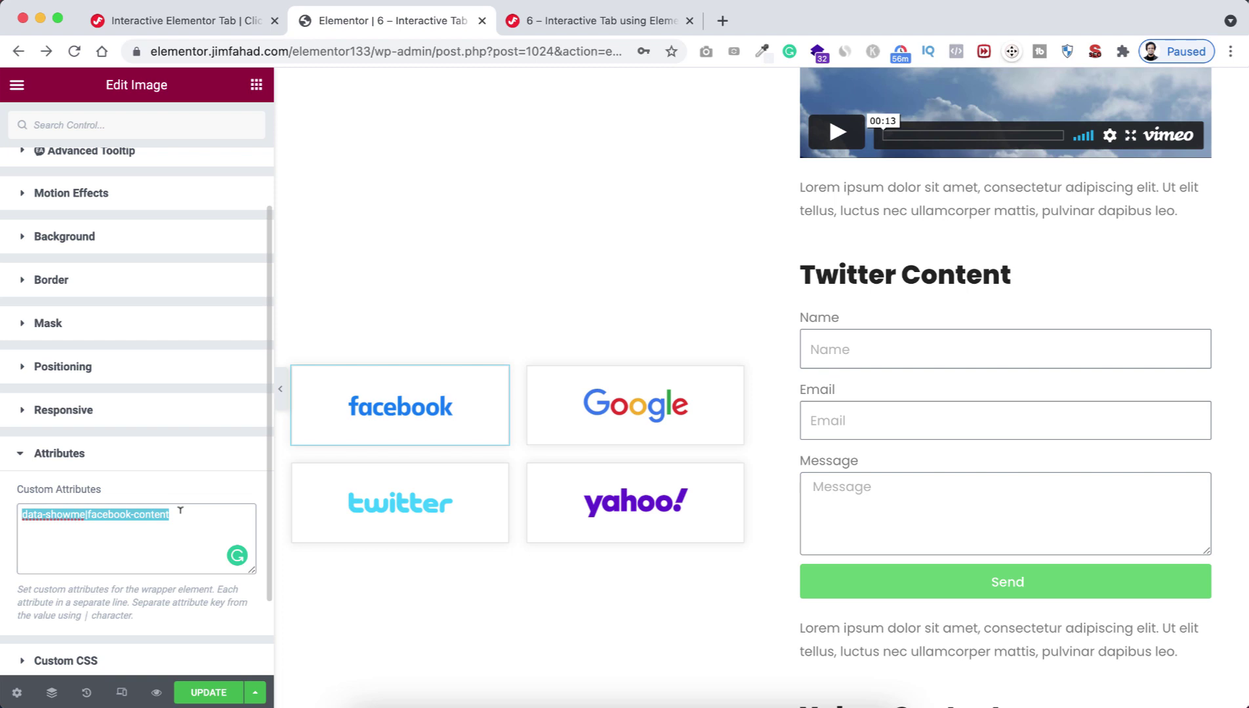
Step: Paste the attribute into the Google logo's Custom Attributes as data-showme|google-content
{"action": "left_click", "coordinate": [622, 417]}
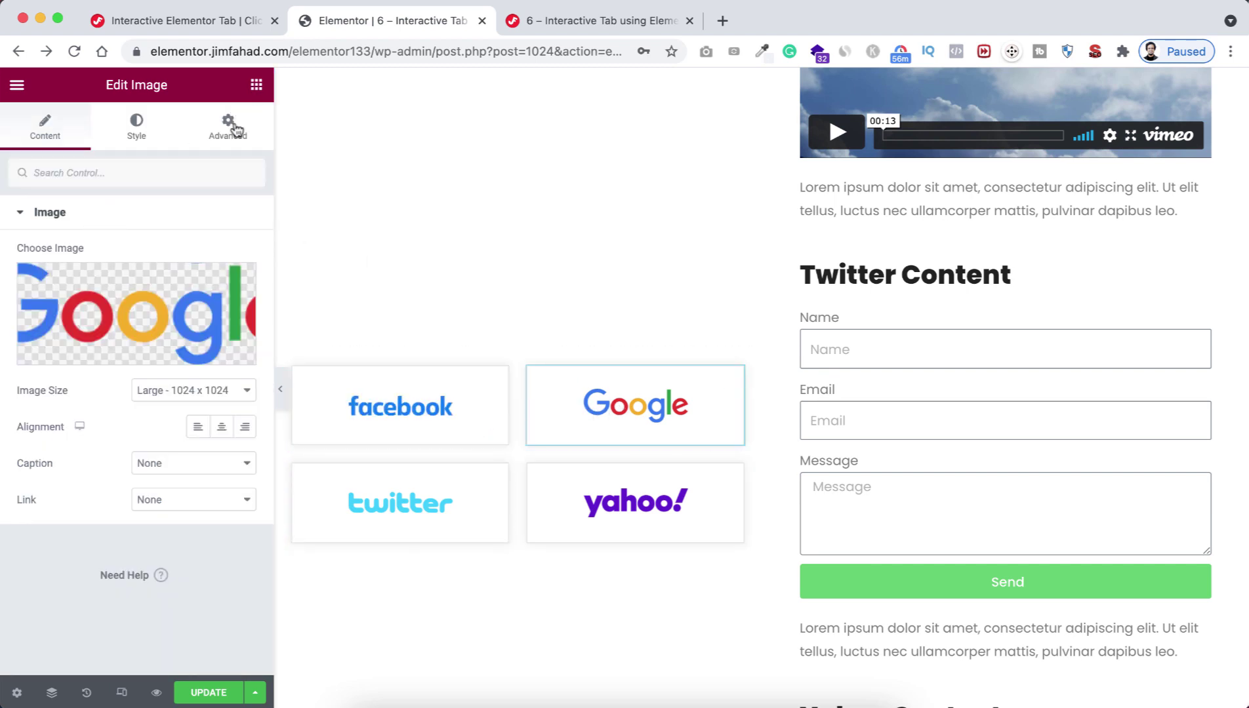
{"action": "left_click", "coordinate": [229, 125]}
{"action": "scroll", "coordinate": [108, 446], "scroll_direction": "down", "scroll_amount": 5}
{"action": "left_click", "coordinate": [56, 518]}
{"action": "scroll", "coordinate": [83, 555], "scroll_direction": "down", "scroll_amount": 1}
{"action": "scroll", "coordinate": [79, 553], "scroll_direction": "down", "scroll_amount": 2}
{"action": "left_click", "coordinate": [65, 519]}
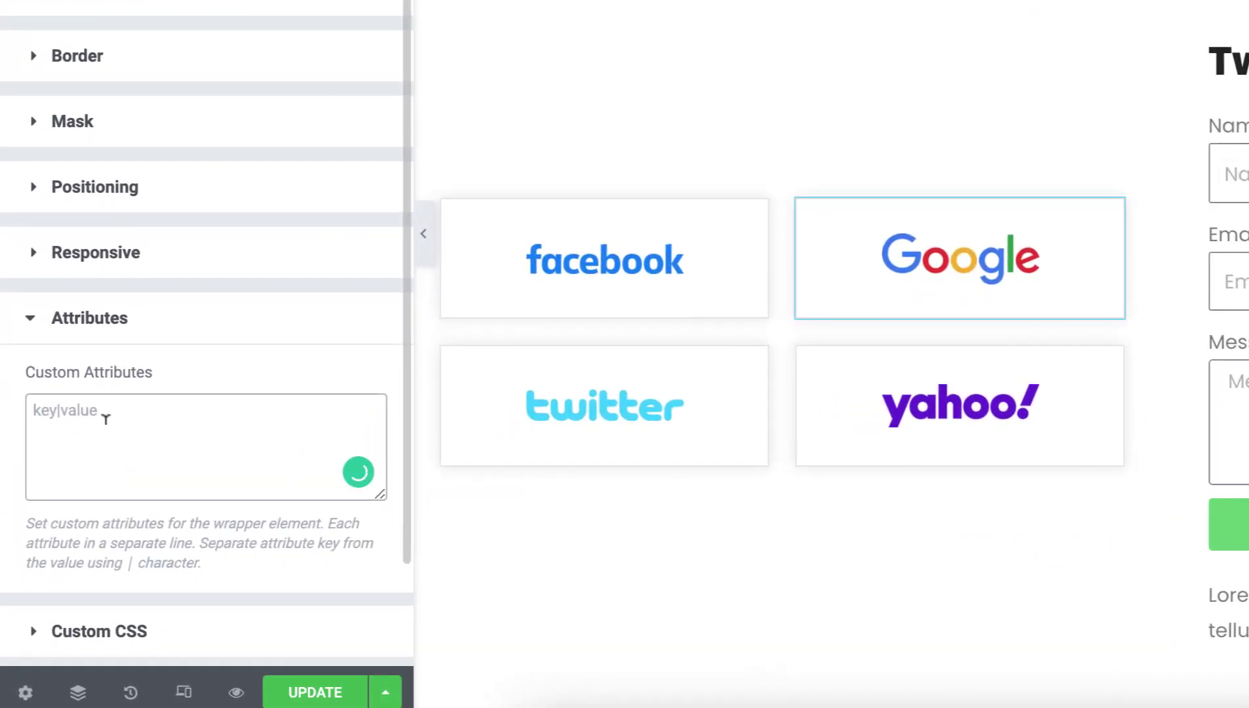
{"action": "key", "text": "super+v"}
{"action": "double_click", "coordinate": [157, 408]}
{"action": "type", "text": "google"}
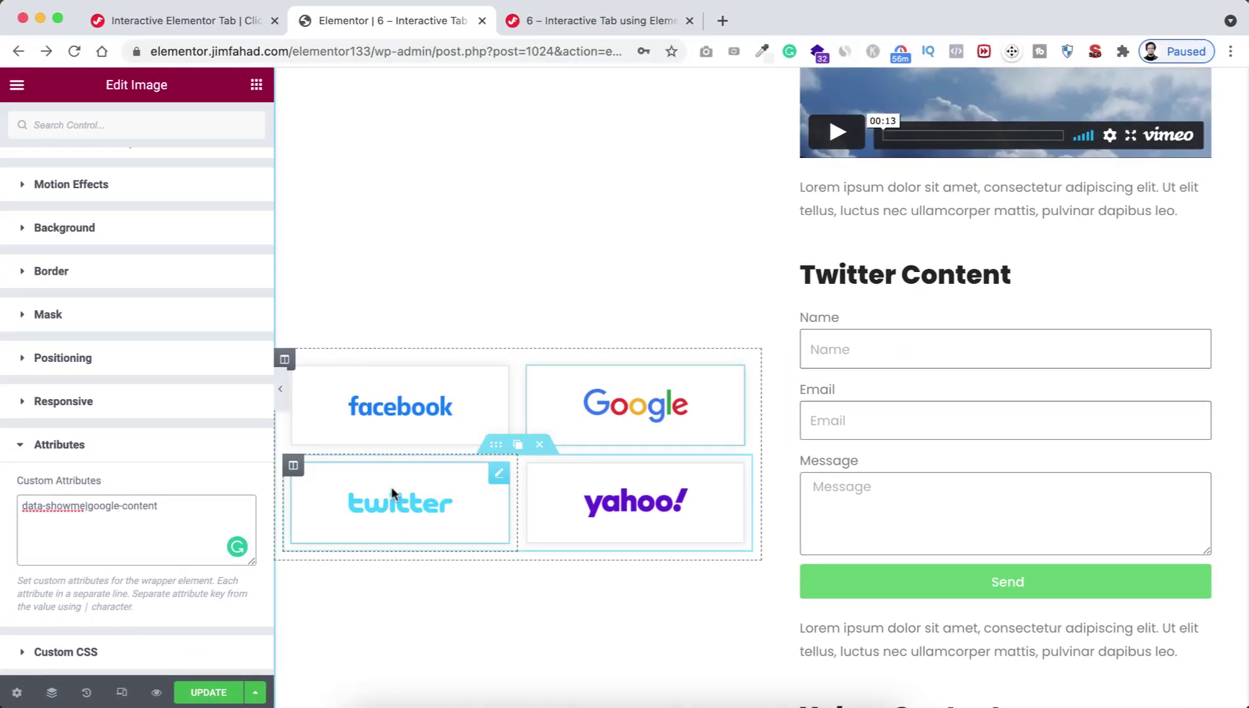
Step: Give the Twitter logo the custom attribute data-showme|twitter-content
{"action": "left_click", "coordinate": [461, 460]}
{"action": "left_click", "coordinate": [231, 131]}
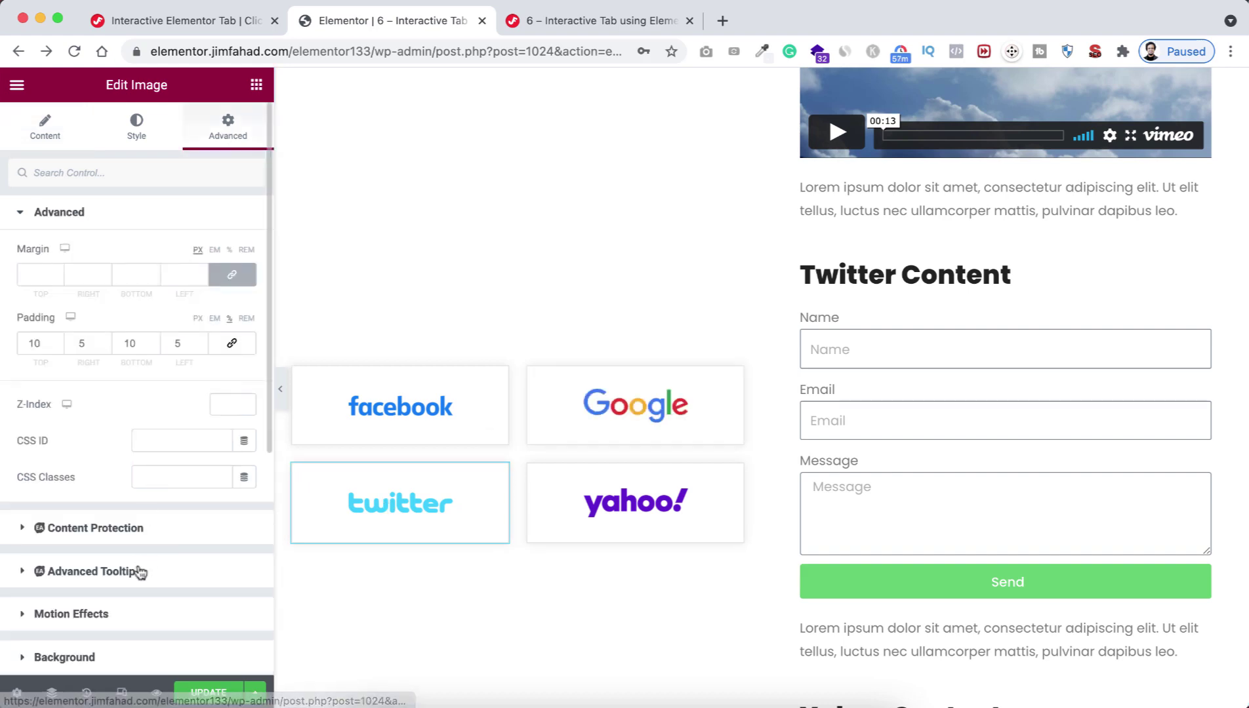
{"action": "scroll", "coordinate": [139, 572], "scroll_direction": "down", "scroll_amount": 5}
{"action": "left_click", "coordinate": [76, 519]}
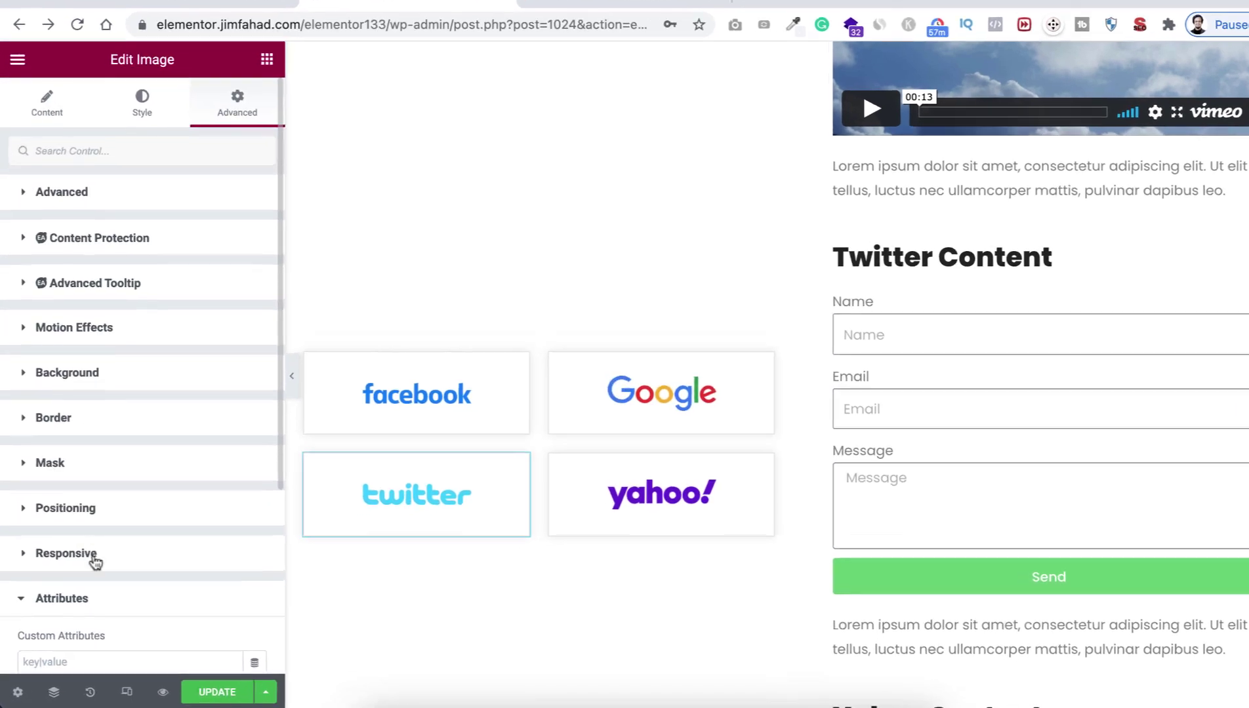
{"action": "left_click", "coordinate": [81, 550]}
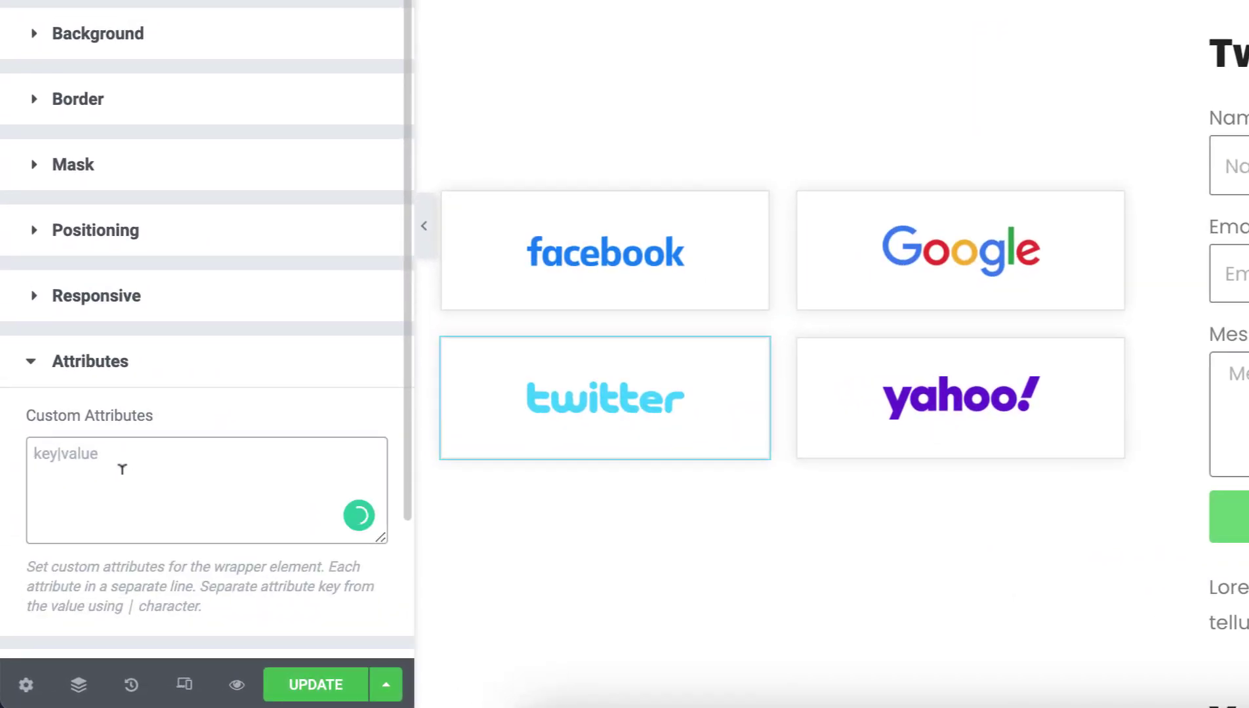
{"action": "key", "text": "ctrl+v"}
{"action": "double_click", "coordinate": [161, 453]}
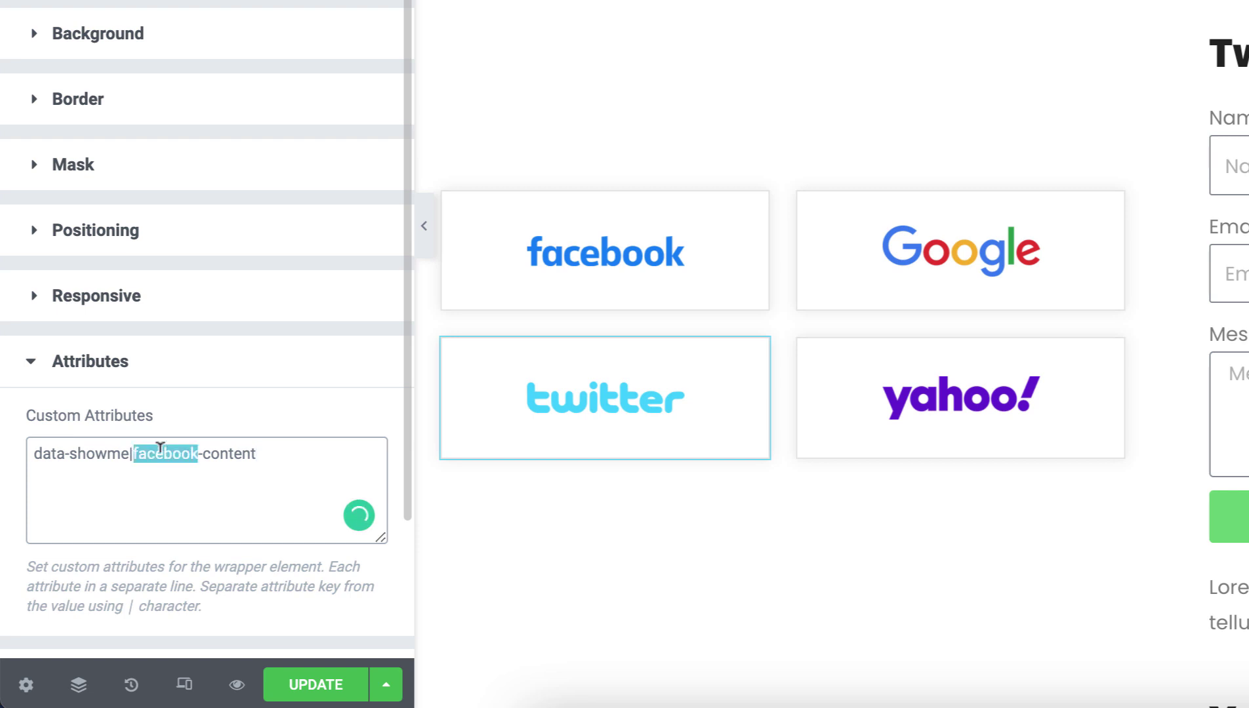
{"action": "type", "text": "twitter"}
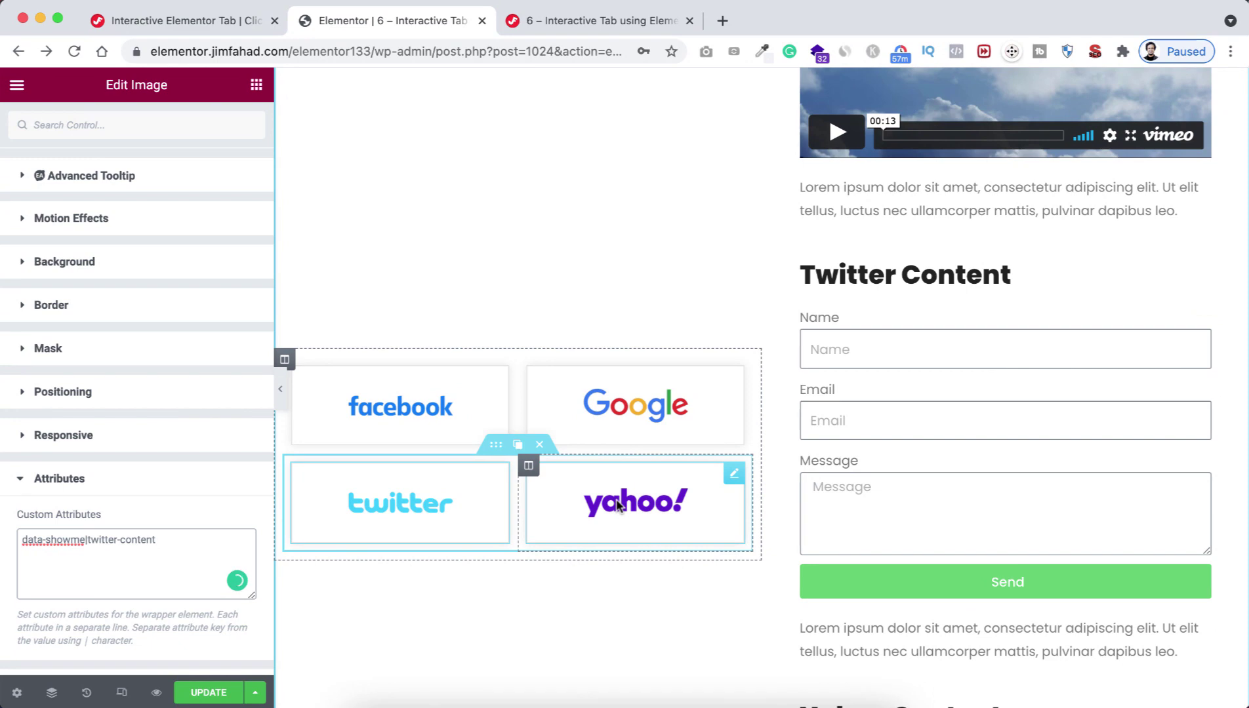
Step: Give the Yahoo logo the custom attribute data-showme|yahoo-content
{"action": "left_click", "coordinate": [617, 506]}
{"action": "left_click", "coordinate": [226, 128]}
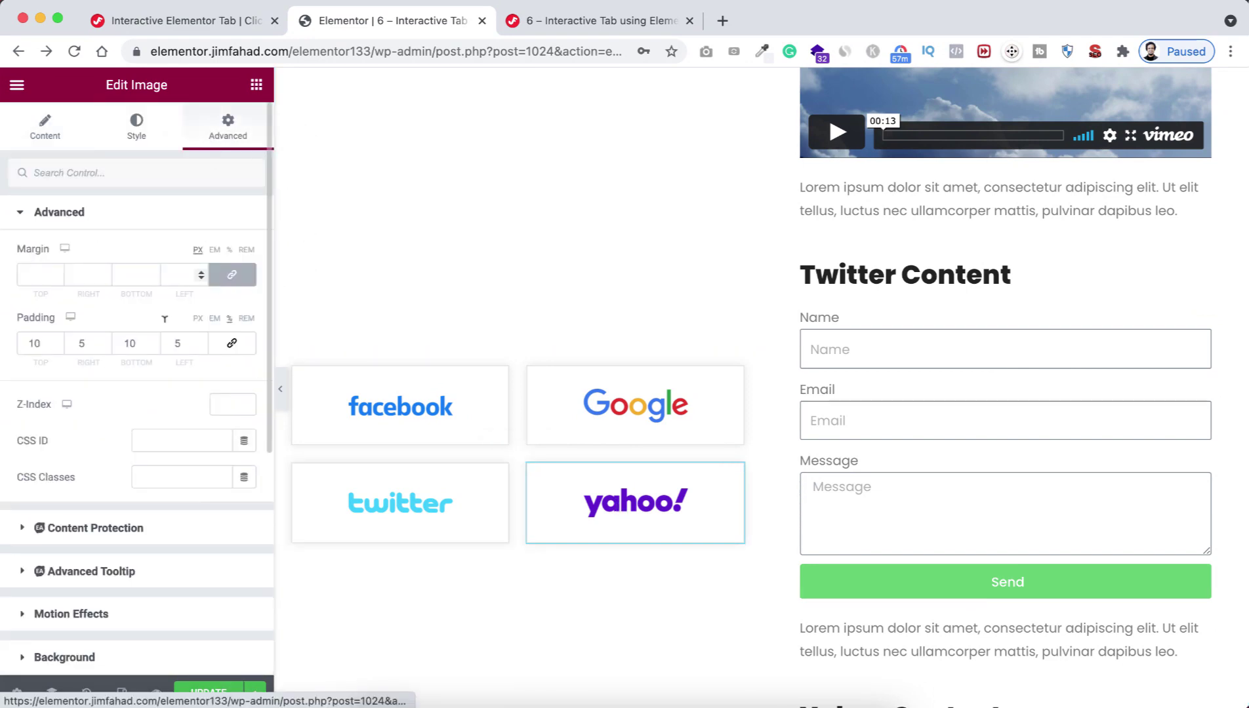
{"action": "scroll", "coordinate": [138, 489], "scroll_direction": "down", "scroll_amount": 5}
{"action": "left_click", "coordinate": [96, 518]}
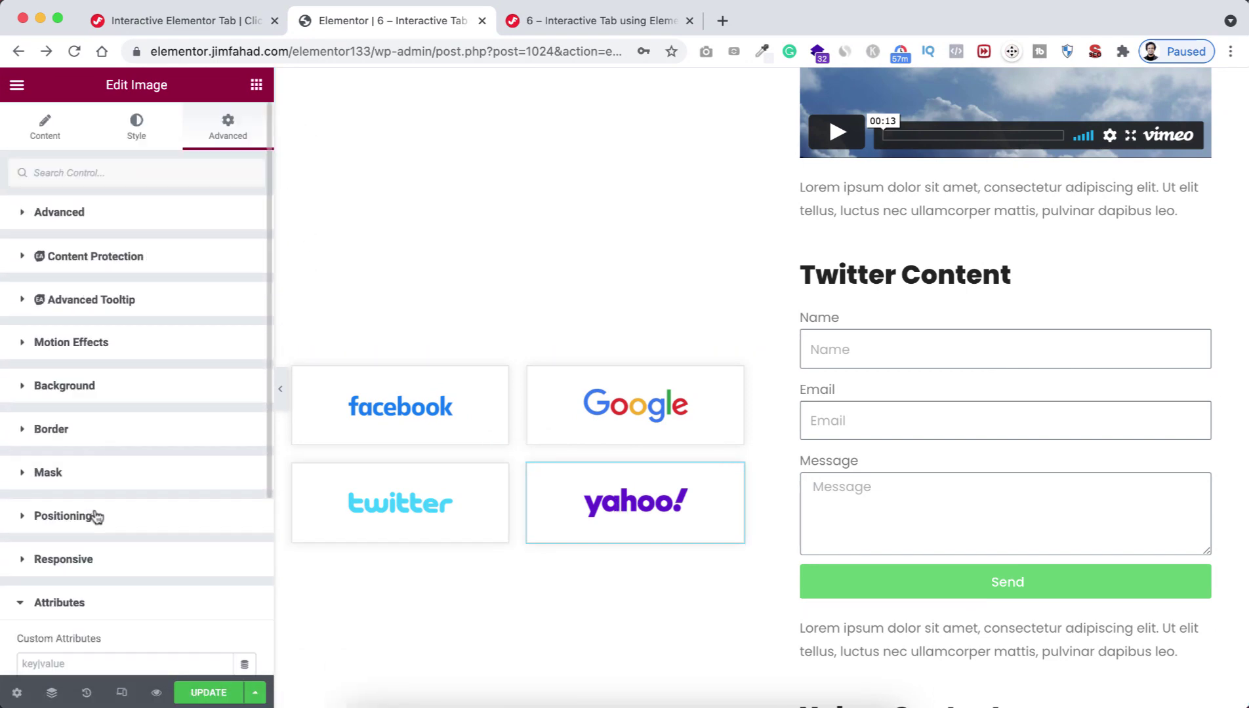
{"action": "scroll", "coordinate": [92, 518], "scroll_direction": "down", "scroll_amount": 2}
{"action": "left_click", "coordinate": [68, 476]}
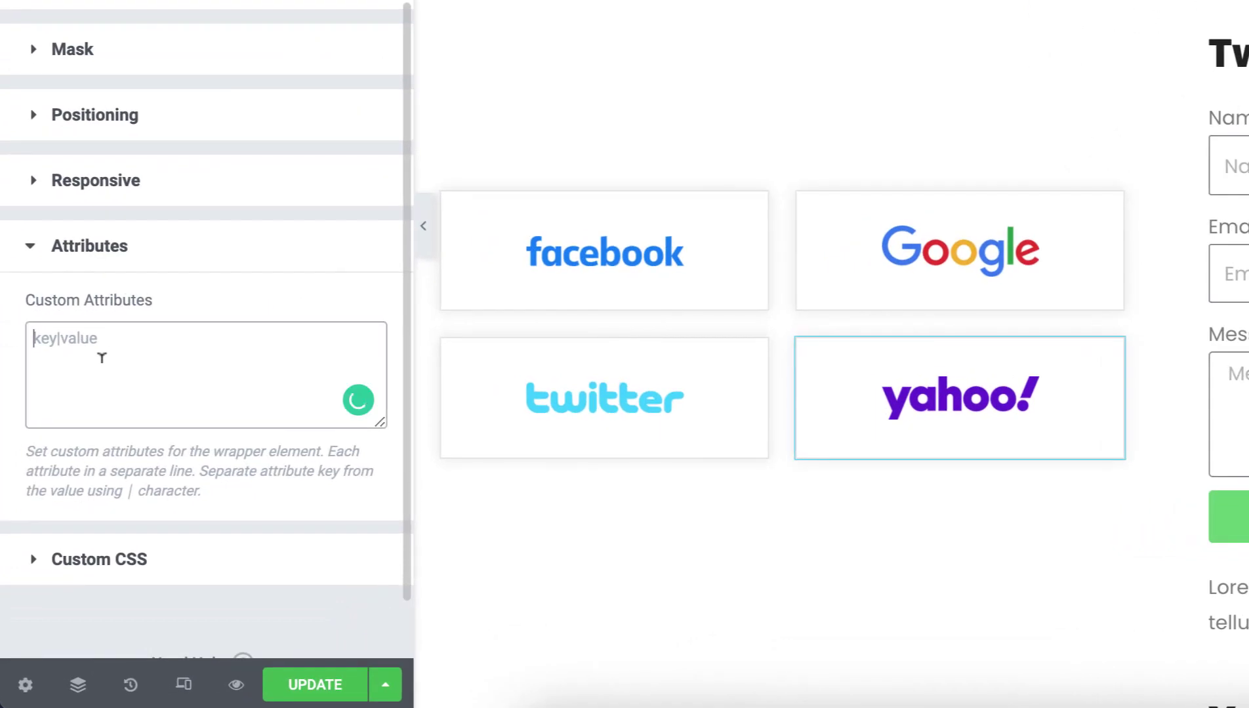
{"action": "key", "text": "ctrl+v"}
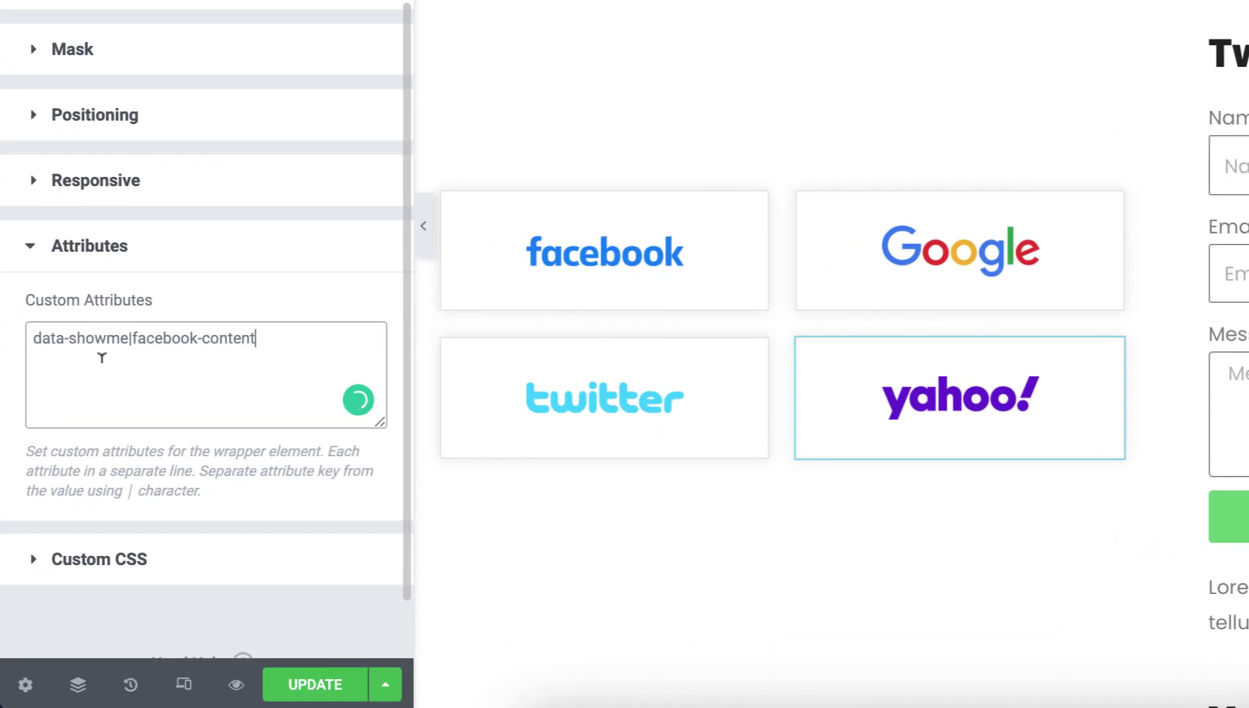
{"action": "double_click", "coordinate": [157, 338]}
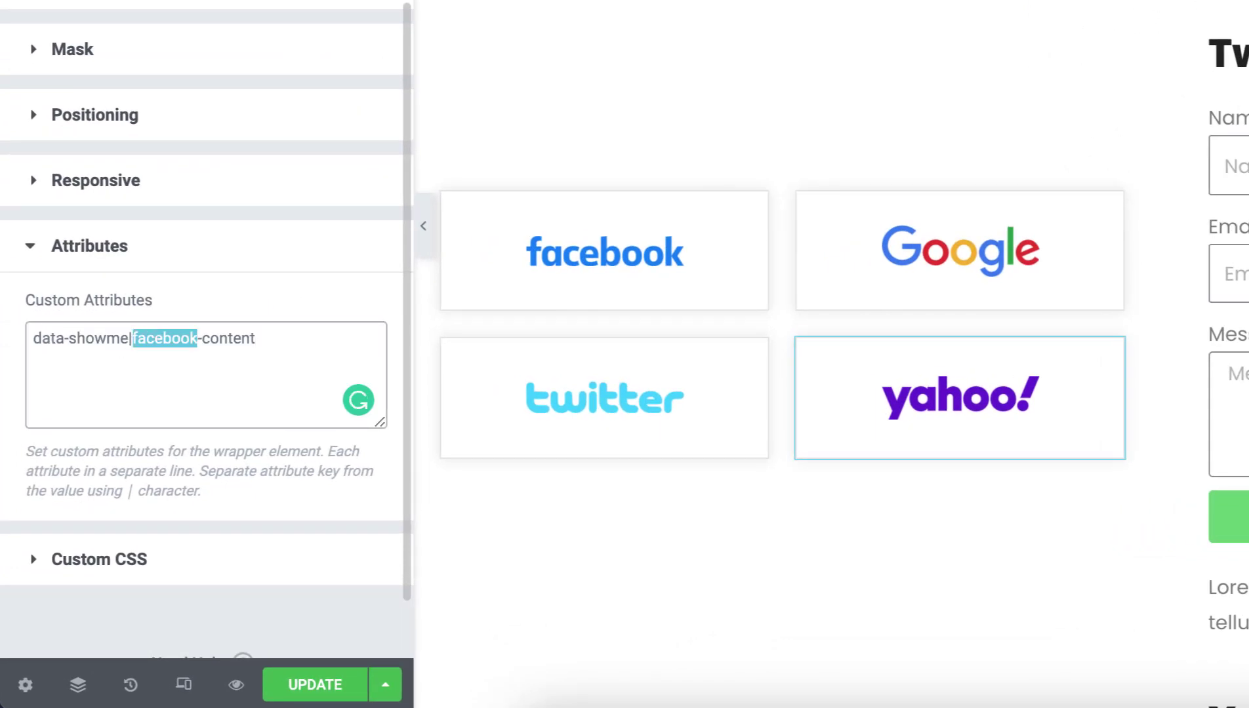
{"action": "type", "text": "yahoo"}
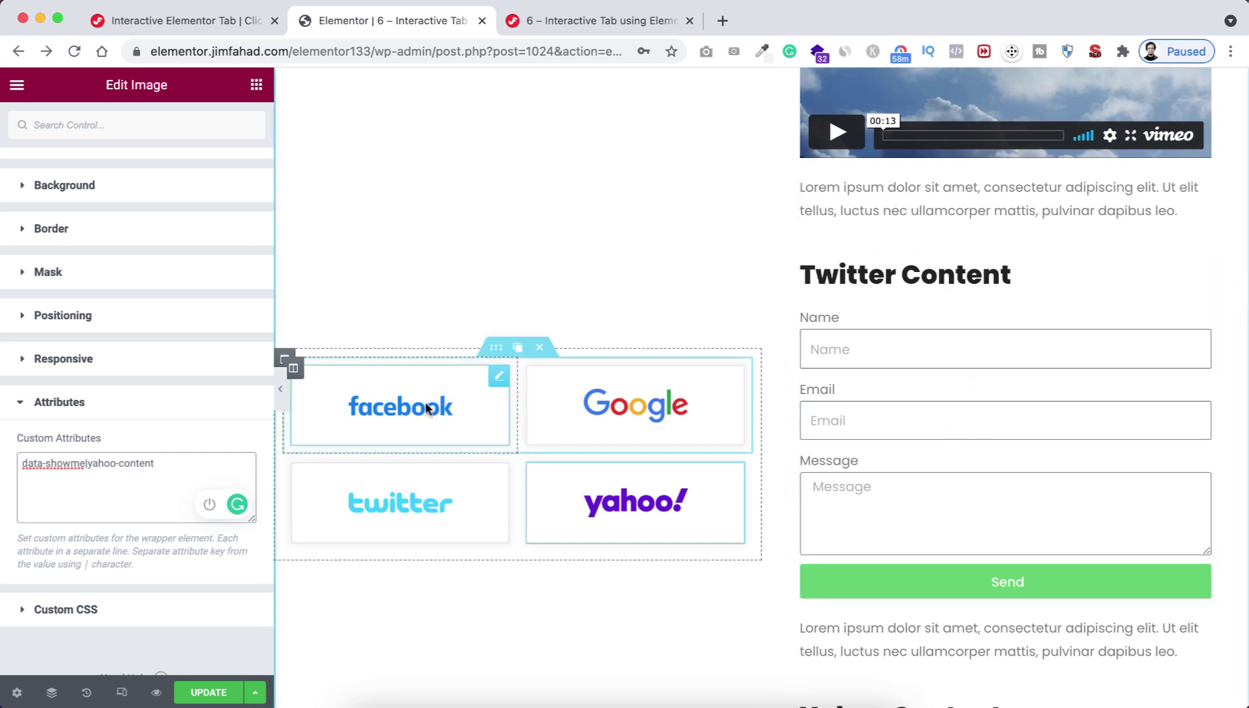
Step: Select and copy the facebook-content value from the Facebook logo's Custom Attributes
{"action": "left_click", "coordinate": [394, 409]}
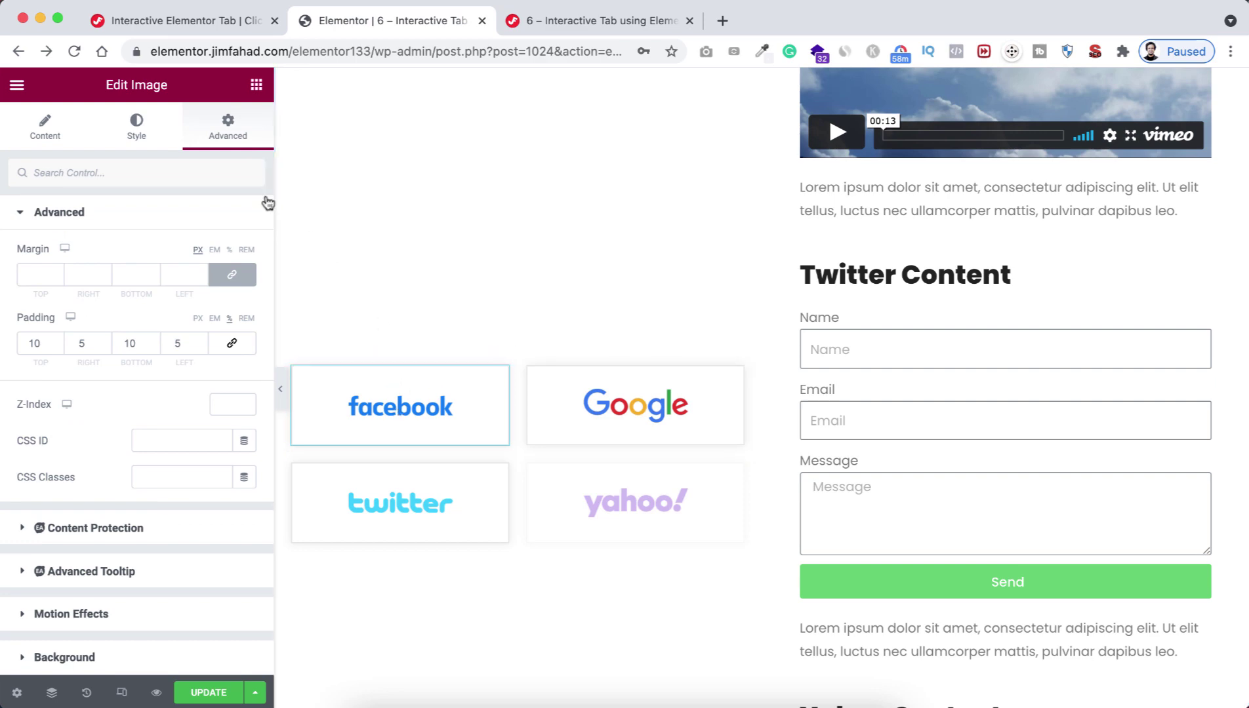
{"action": "scroll", "coordinate": [151, 492], "scroll_direction": "down", "scroll_amount": 6}
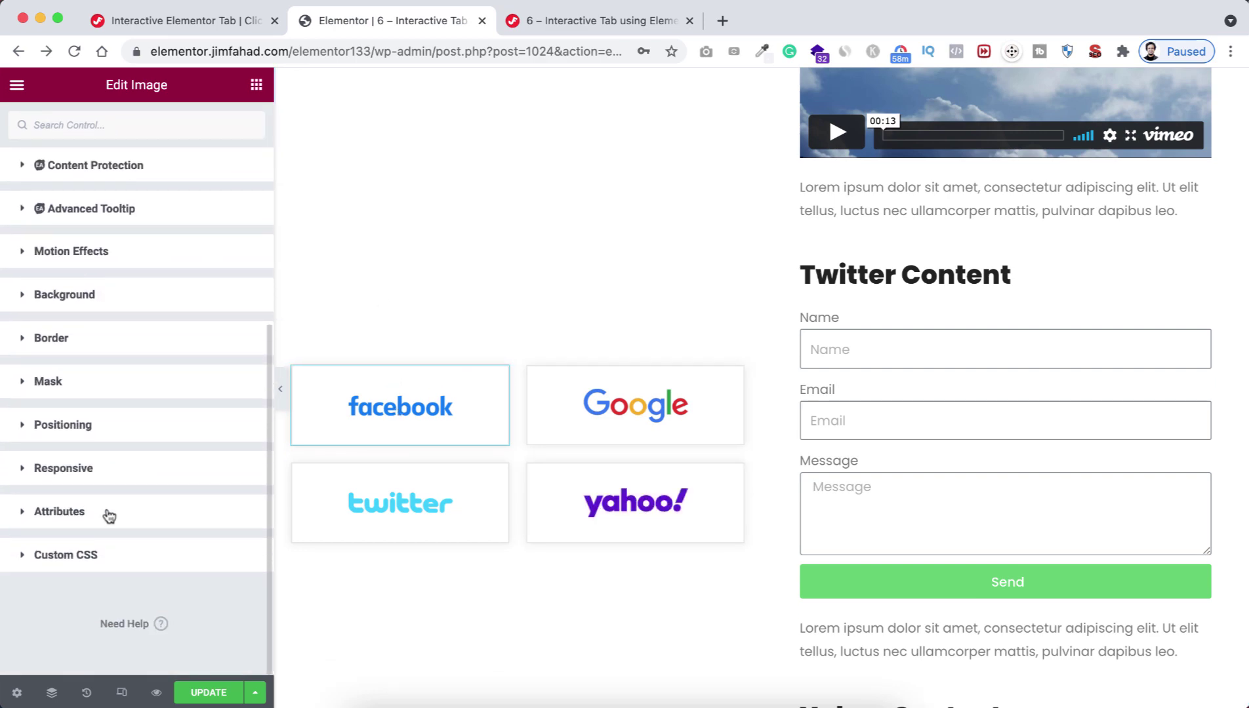
{"action": "left_click", "coordinate": [109, 516]}
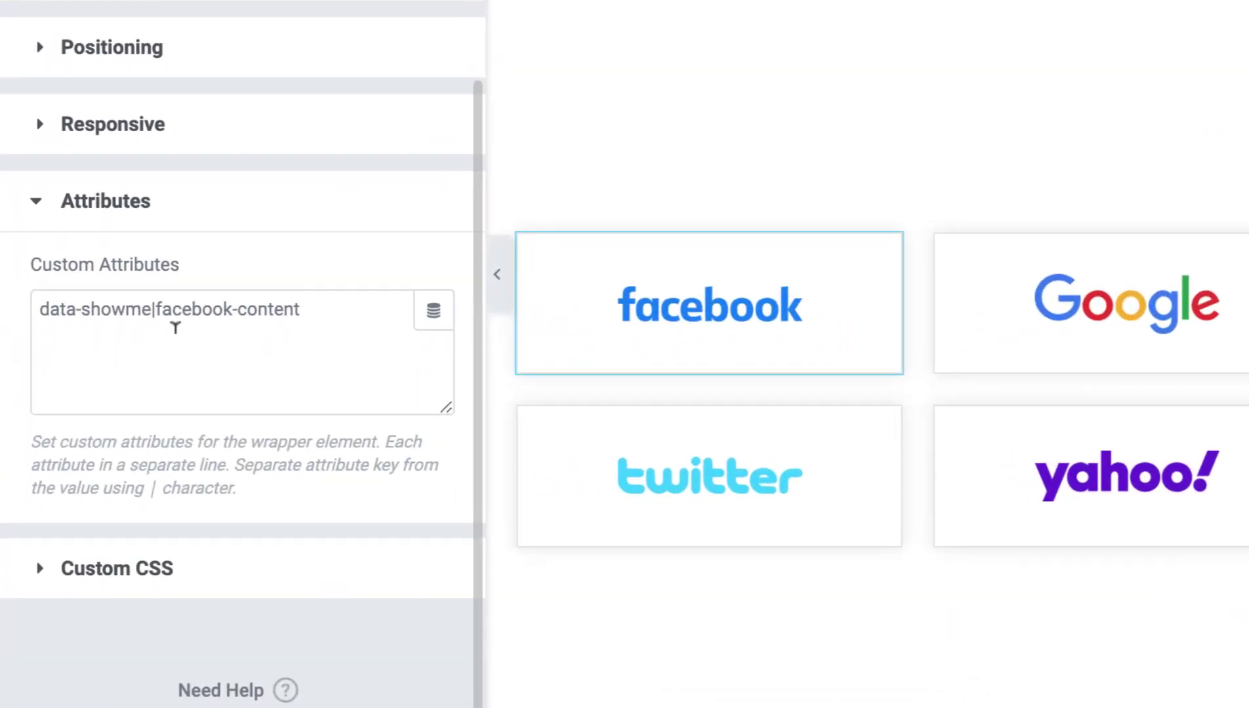
{"action": "left_click_drag", "start_coordinate": [157, 307], "coordinate": [326, 301]}
{"action": "key", "text": "super+c"}
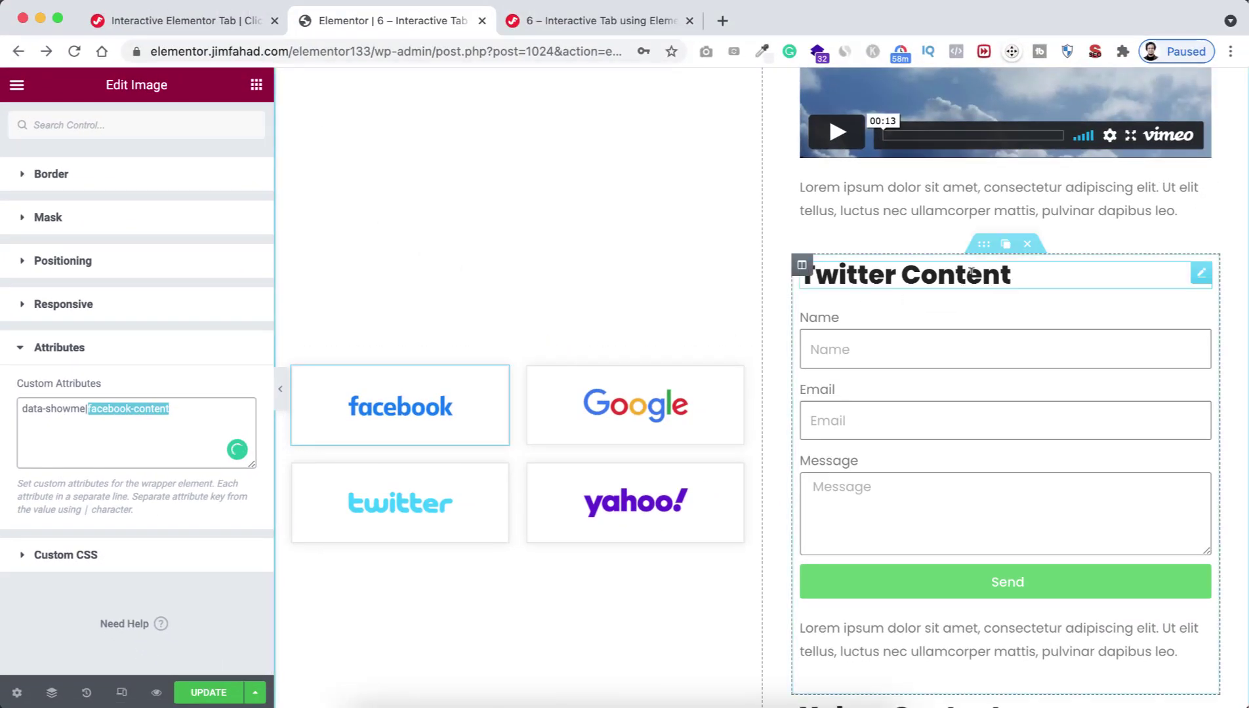
{"action": "scroll", "coordinate": [1137, 227], "scroll_direction": "up", "scroll_amount": 6}
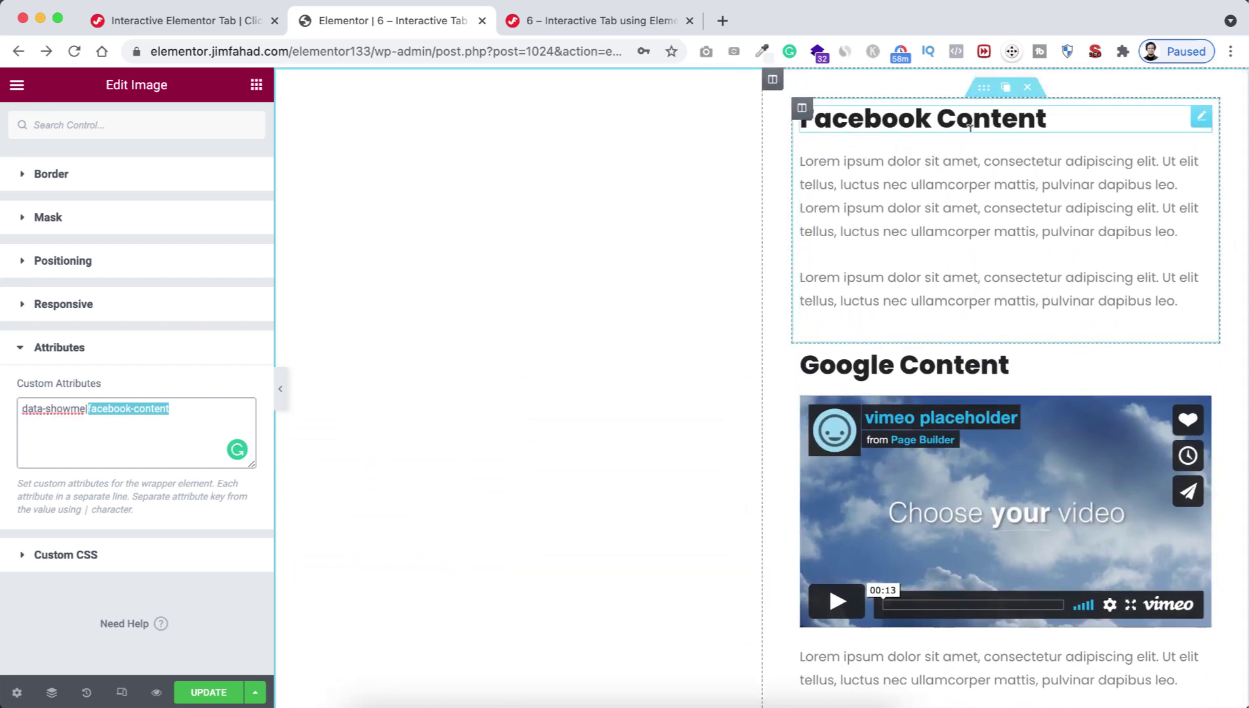
Step: Set the Facebook and Google Content sections' CSS IDs to facebook-content and google-content
{"action": "left_click", "coordinate": [984, 89]}
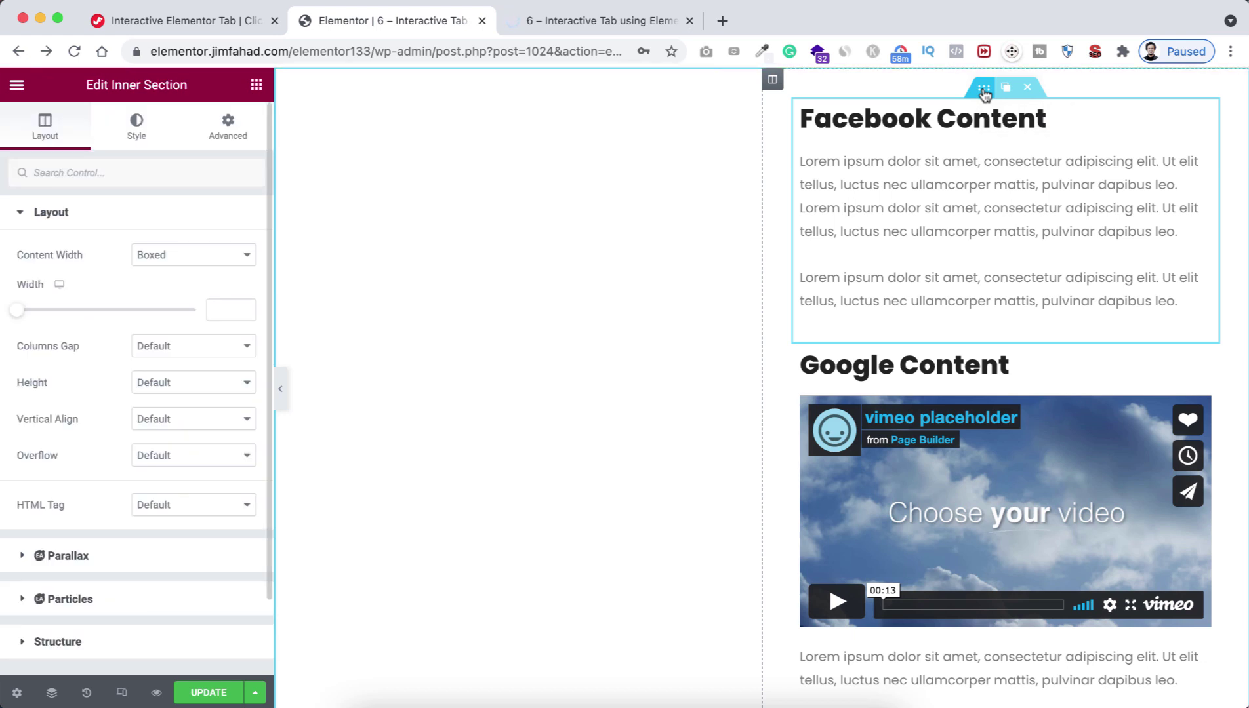
{"action": "left_click", "coordinate": [229, 124]}
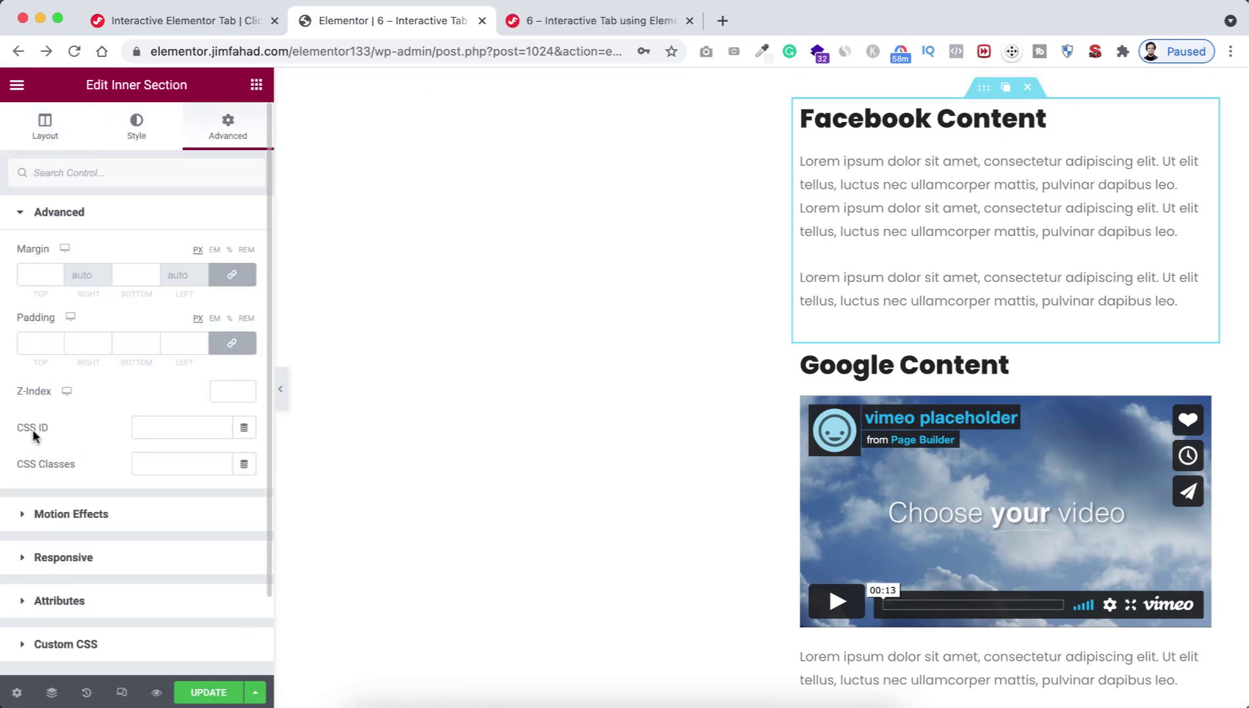
{"action": "key", "text": "super+v"}
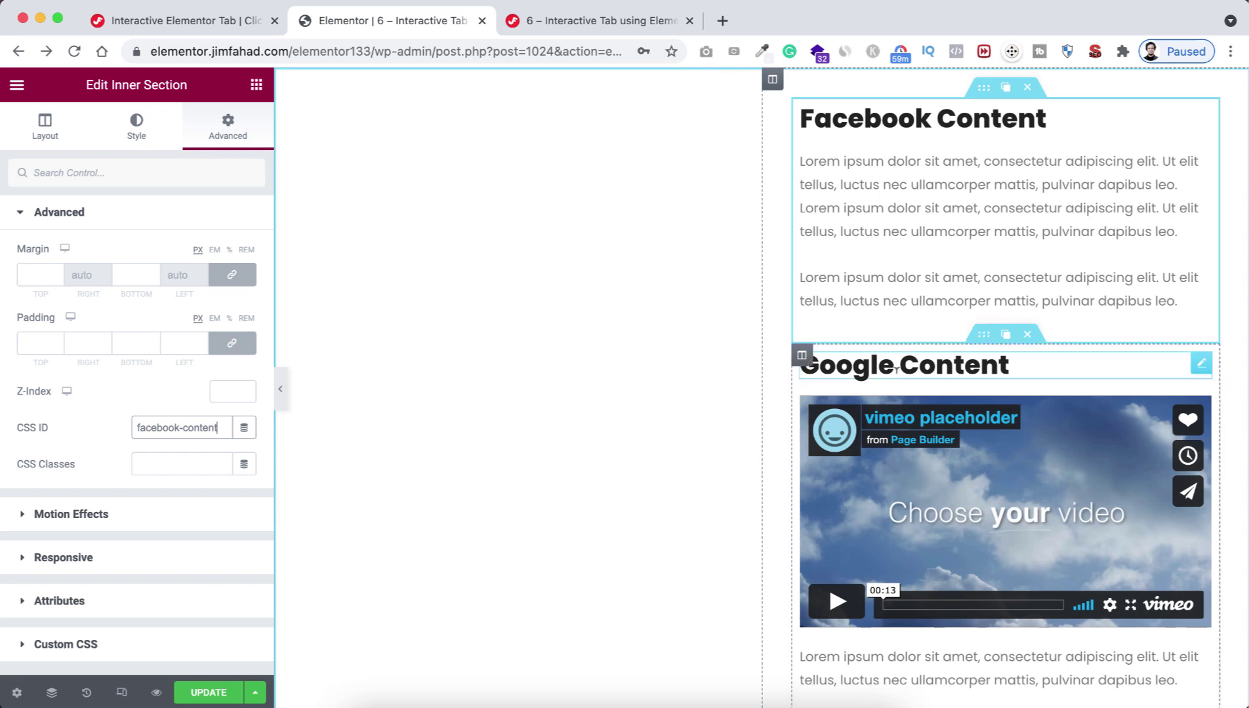
{"action": "left_click", "coordinate": [984, 336]}
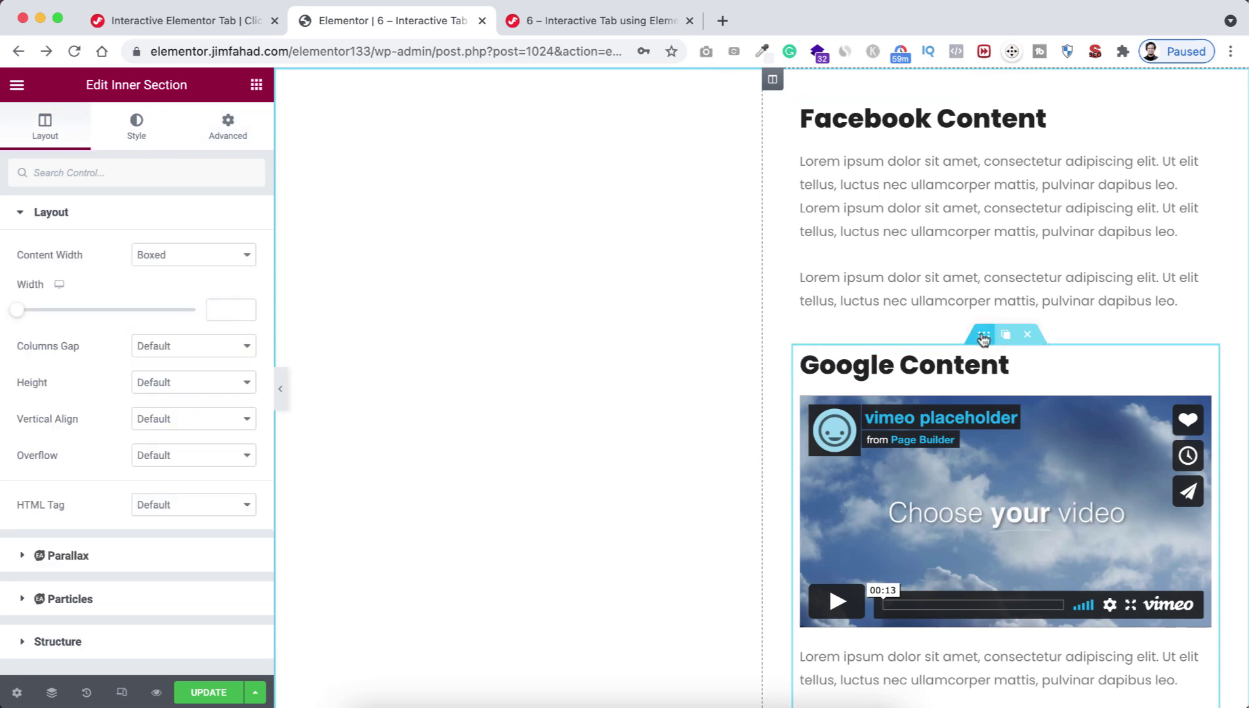
{"action": "left_click", "coordinate": [230, 126]}
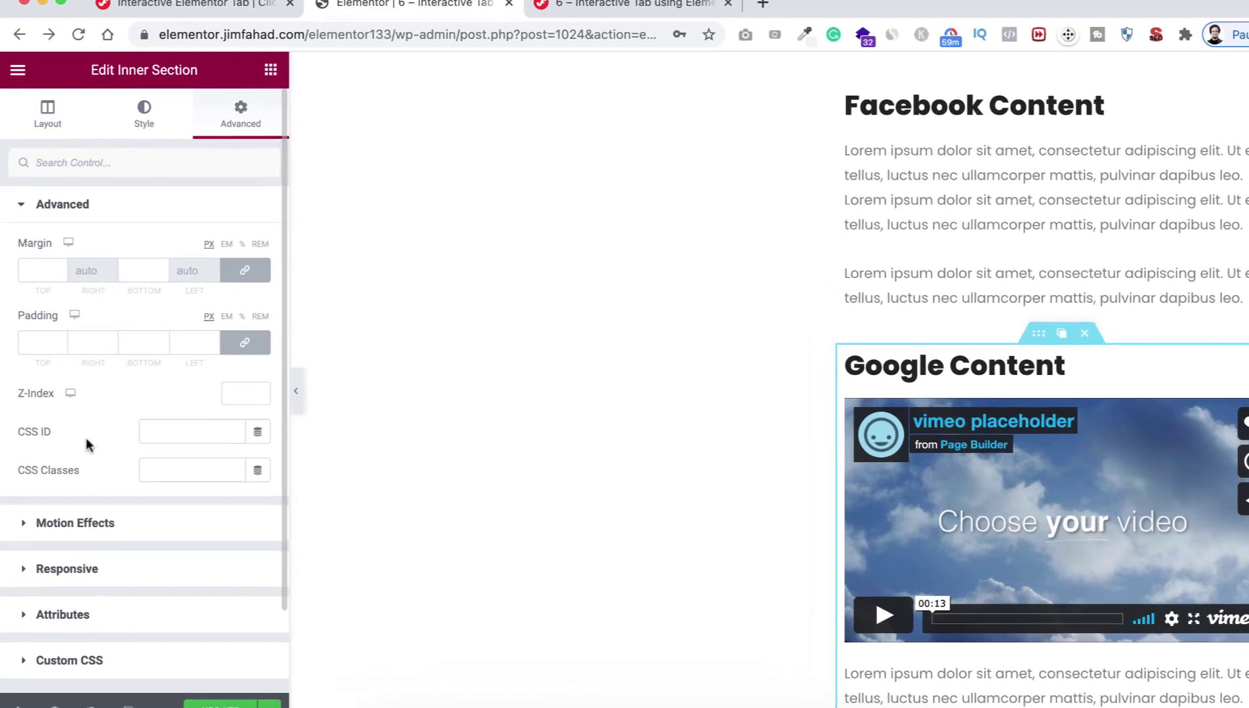
{"action": "left_click", "coordinate": [148, 427]}
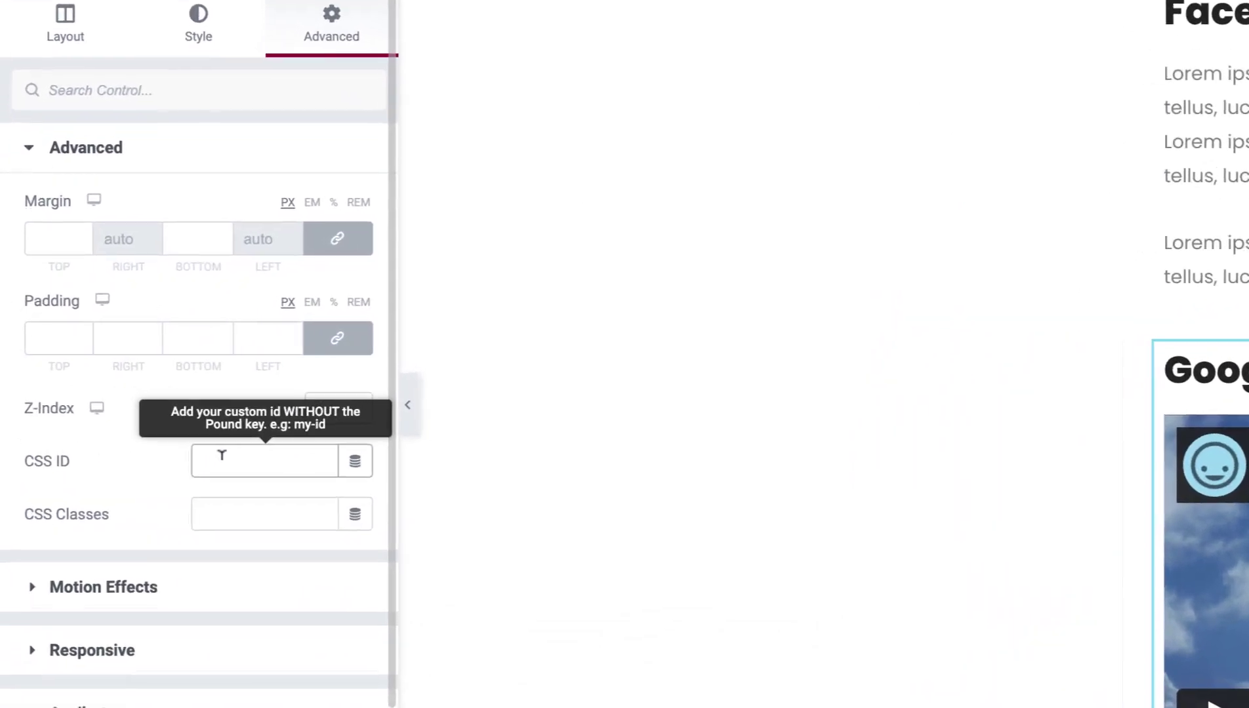
{"action": "key", "text": "super+v"}
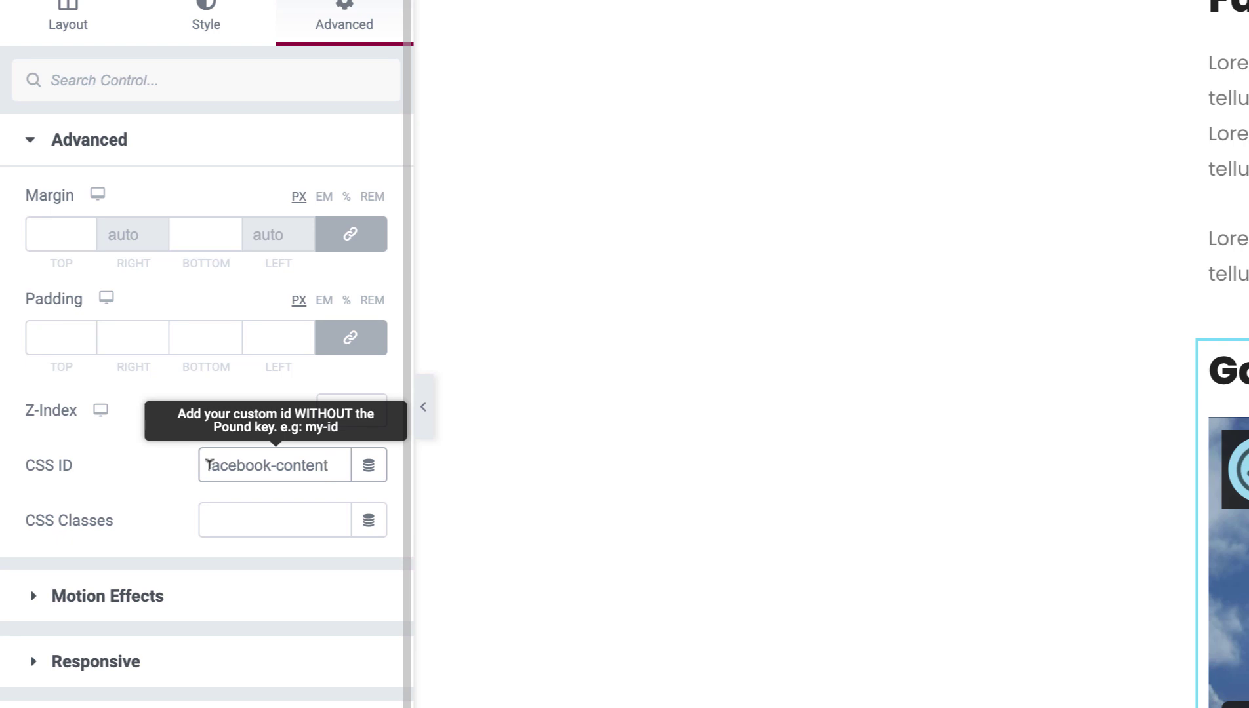
{"action": "double_click", "coordinate": [231, 465]}
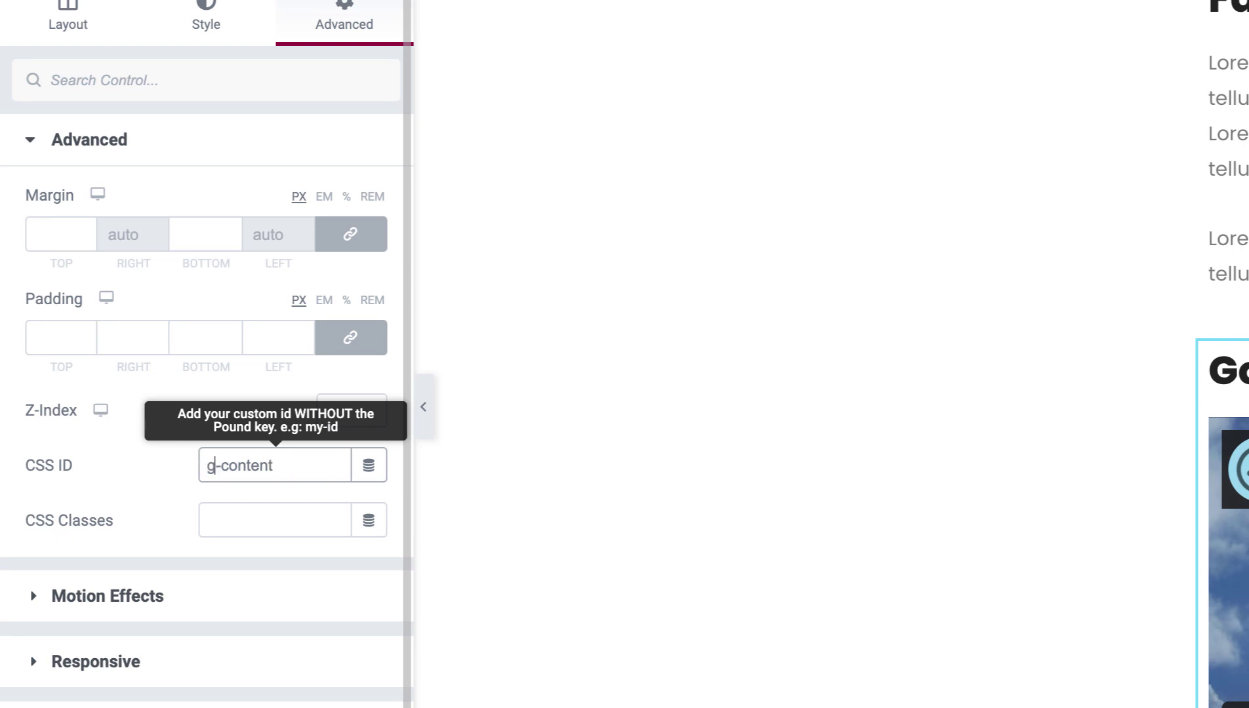
{"action": "type", "text": "google"}
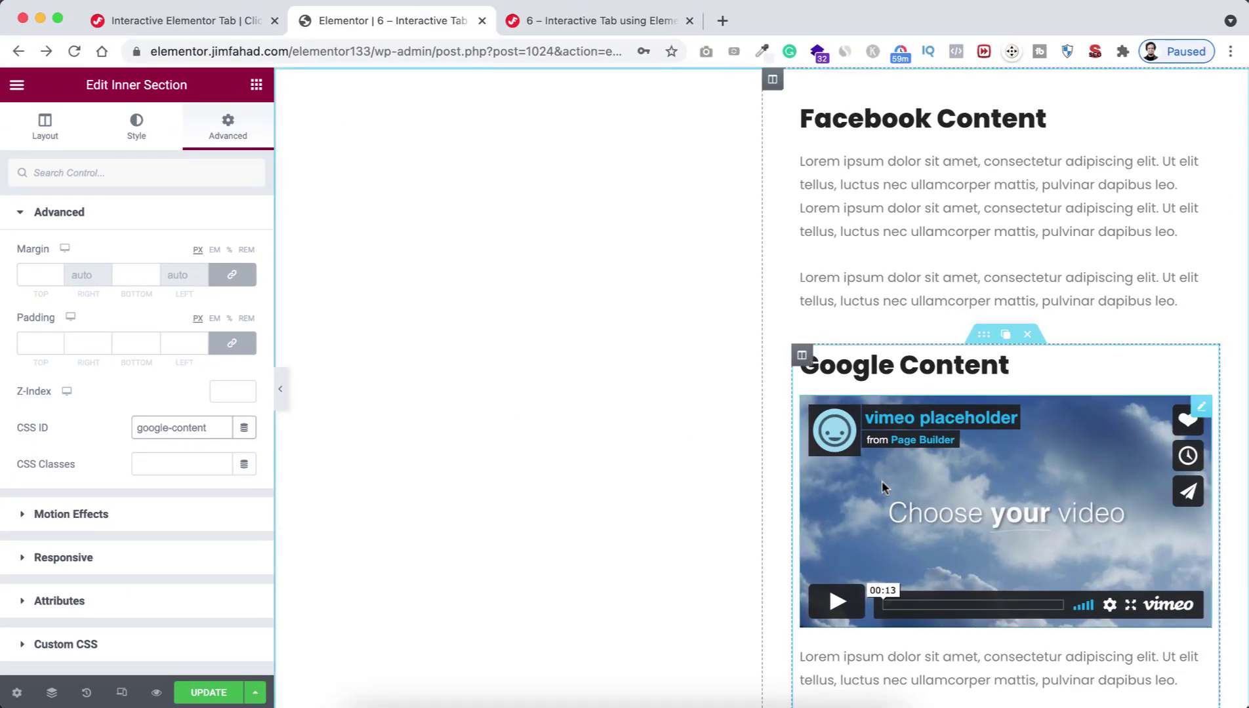
{"action": "scroll", "coordinate": [882, 486], "scroll_direction": "down", "scroll_amount": 6}
Step: Set the Twitter Content section's CSS ID to twitter-content
{"action": "left_click", "coordinate": [985, 346]}
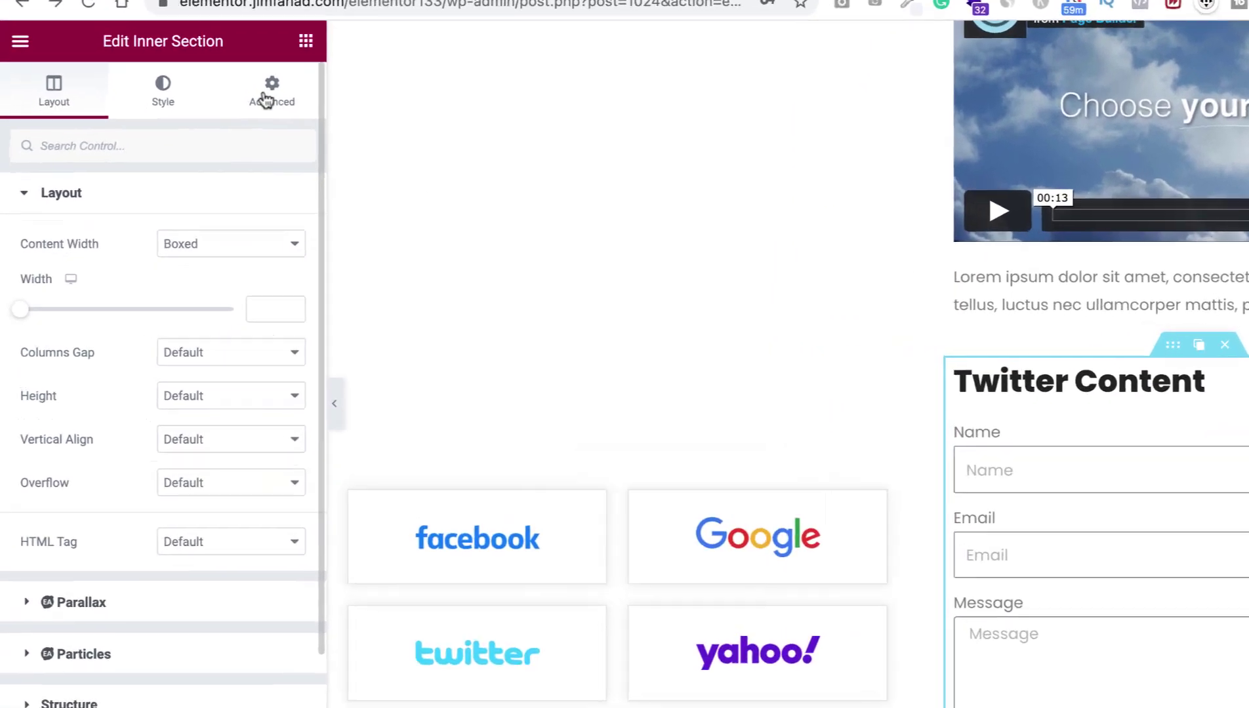
{"action": "left_click", "coordinate": [227, 126]}
{"action": "left_click", "coordinate": [261, 487]}
{"action": "key", "text": "ctrl+v"}
{"action": "double_click", "coordinate": [230, 487]}
{"action": "type", "text": "twitter"}
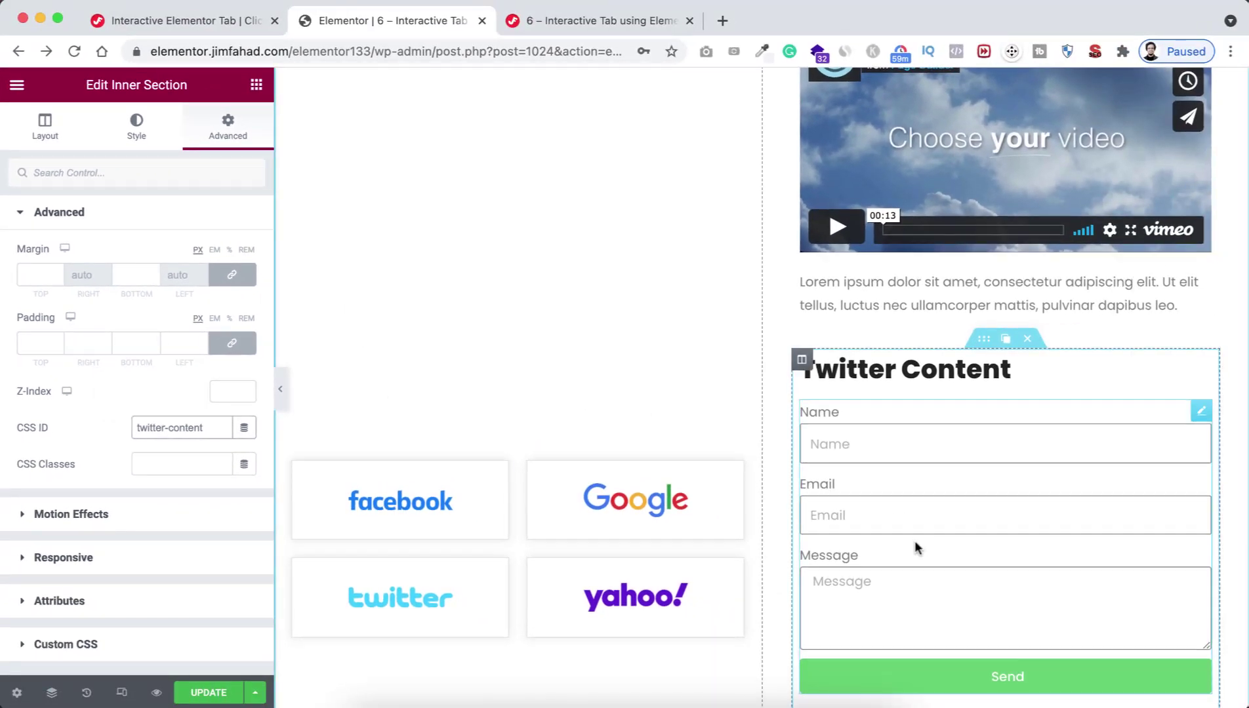
{"action": "scroll", "coordinate": [914, 541], "scroll_direction": "down", "scroll_amount": 6}
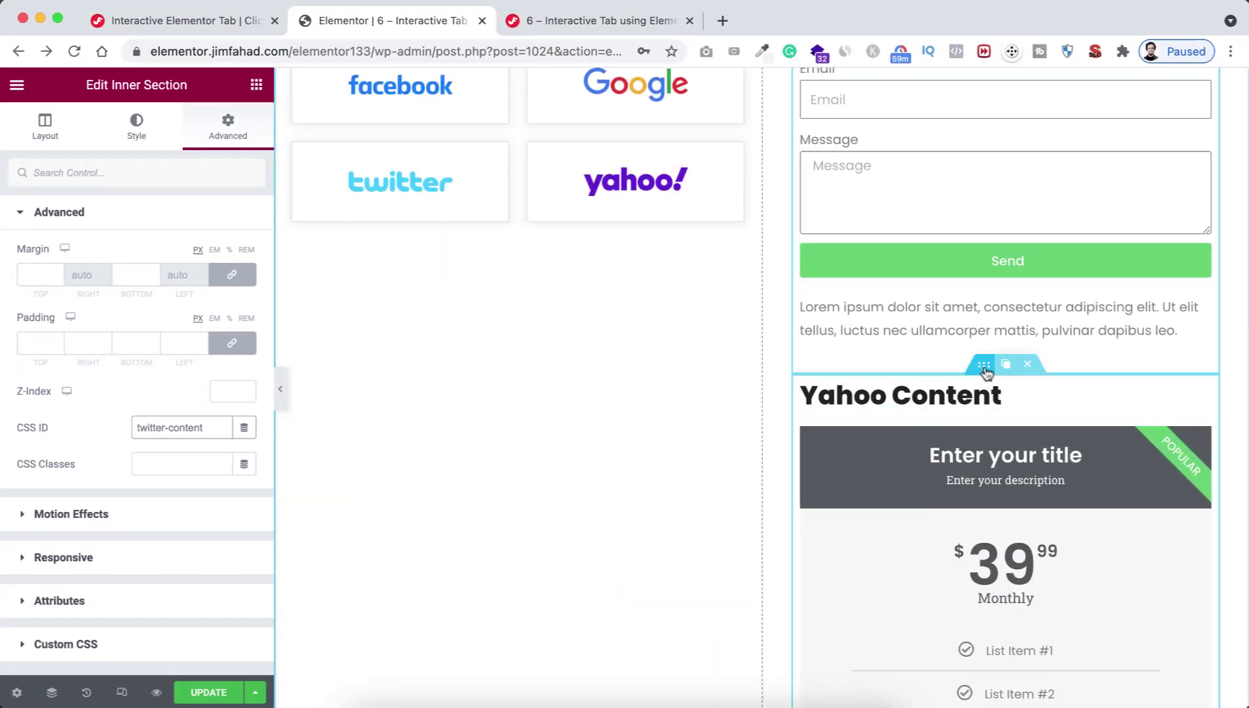
Step: Set the Yahoo Content section's CSS ID to yahoo-content
{"action": "left_click", "coordinate": [985, 371]}
{"action": "left_click", "coordinate": [228, 128]}
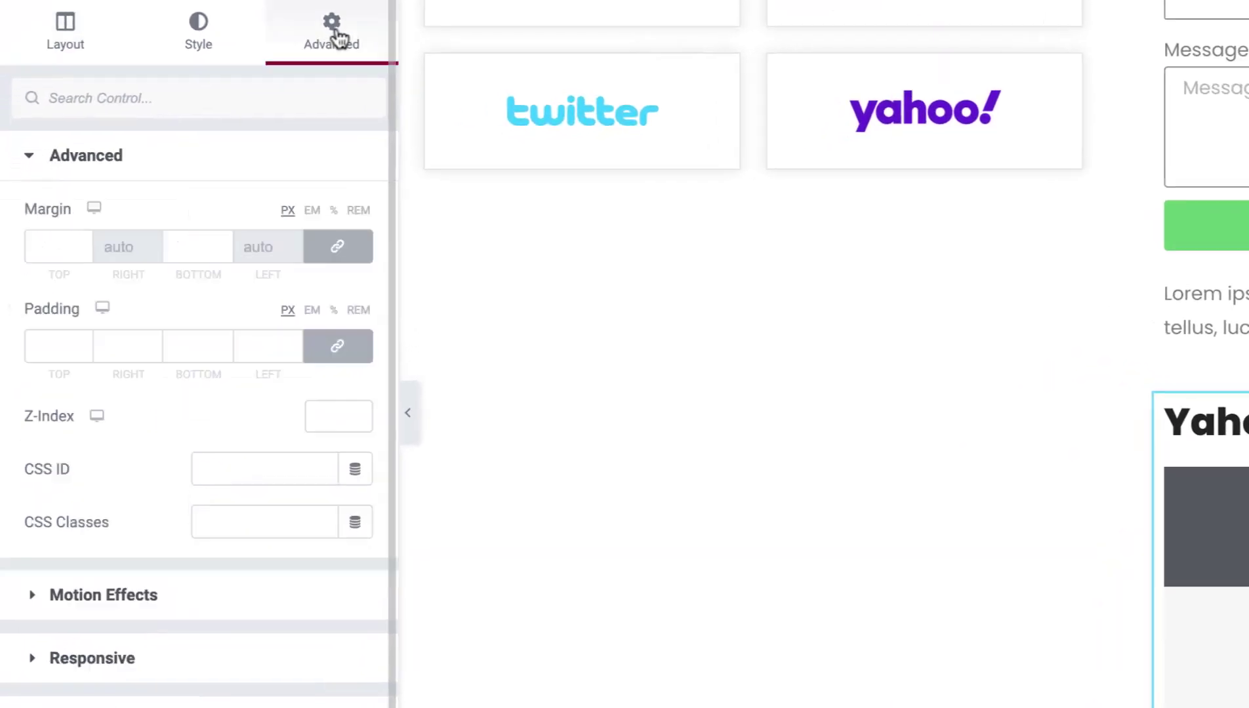
{"action": "left_click", "coordinate": [246, 462]}
{"action": "type", "text": "facebook-content"}
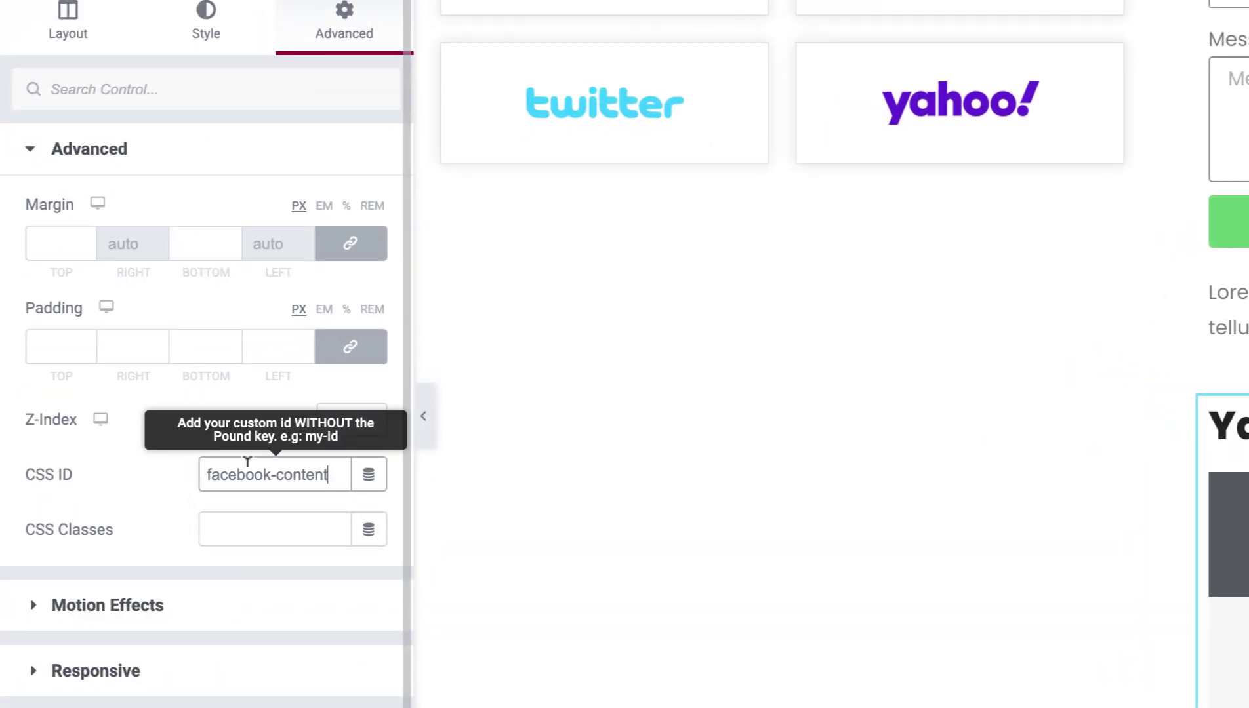
{"action": "double_click", "coordinate": [233, 473]}
{"action": "type", "text": "yahoo"}
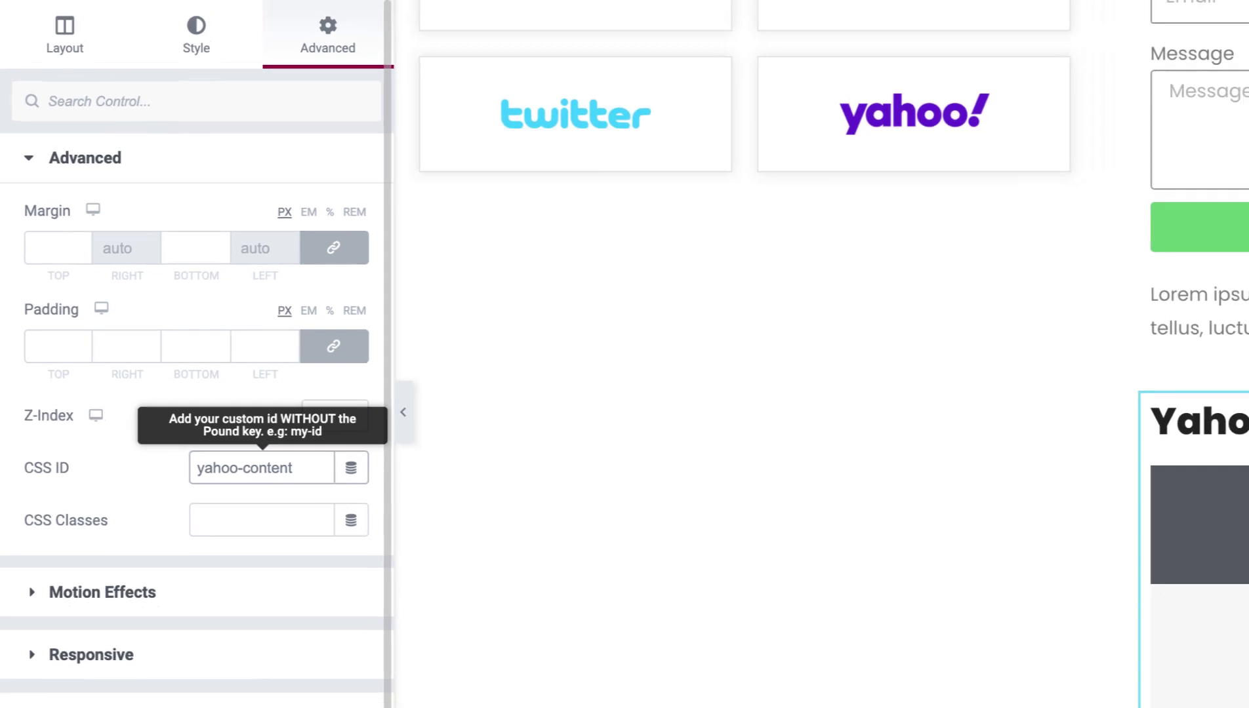
{"action": "scroll", "coordinate": [1236, 608], "scroll_direction": "down", "scroll_amount": 3}
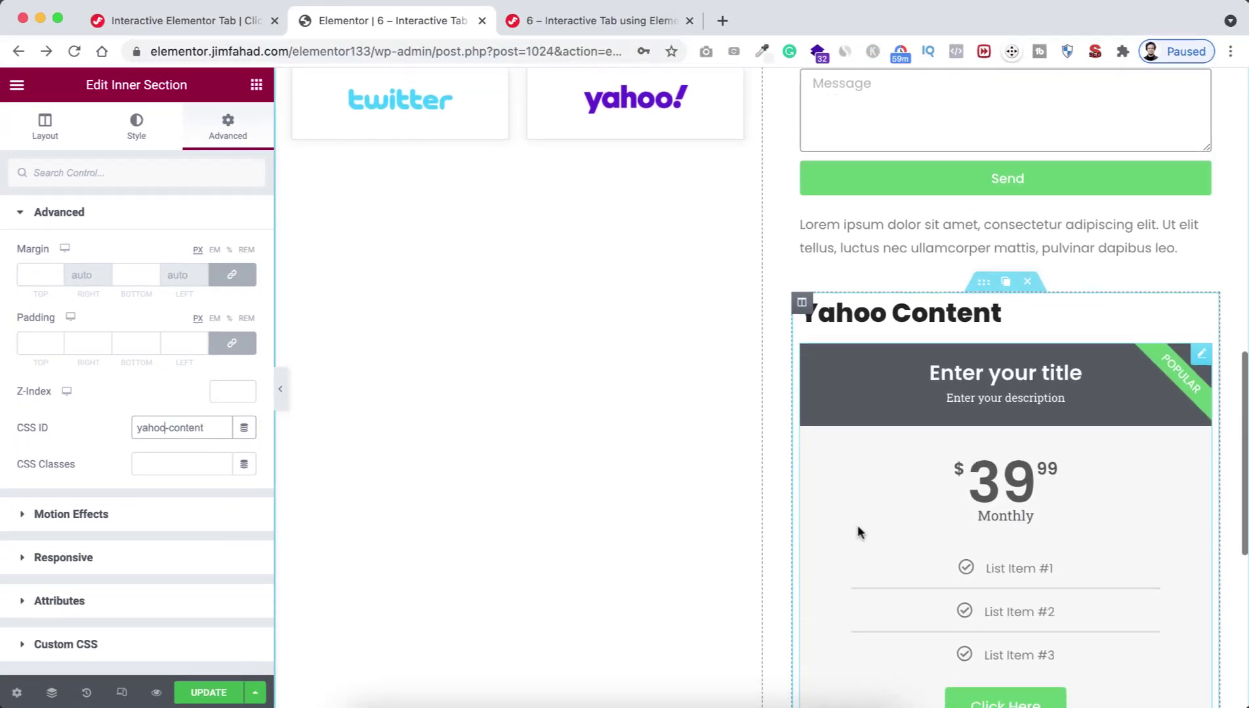
{"action": "scroll", "coordinate": [909, 473], "scroll_direction": "down", "scroll_amount": 1}
{"action": "scroll", "coordinate": [886, 473], "scroll_direction": "up", "scroll_amount": 4}
{"action": "scroll", "coordinate": [886, 481], "scroll_direction": "up", "scroll_amount": 5}
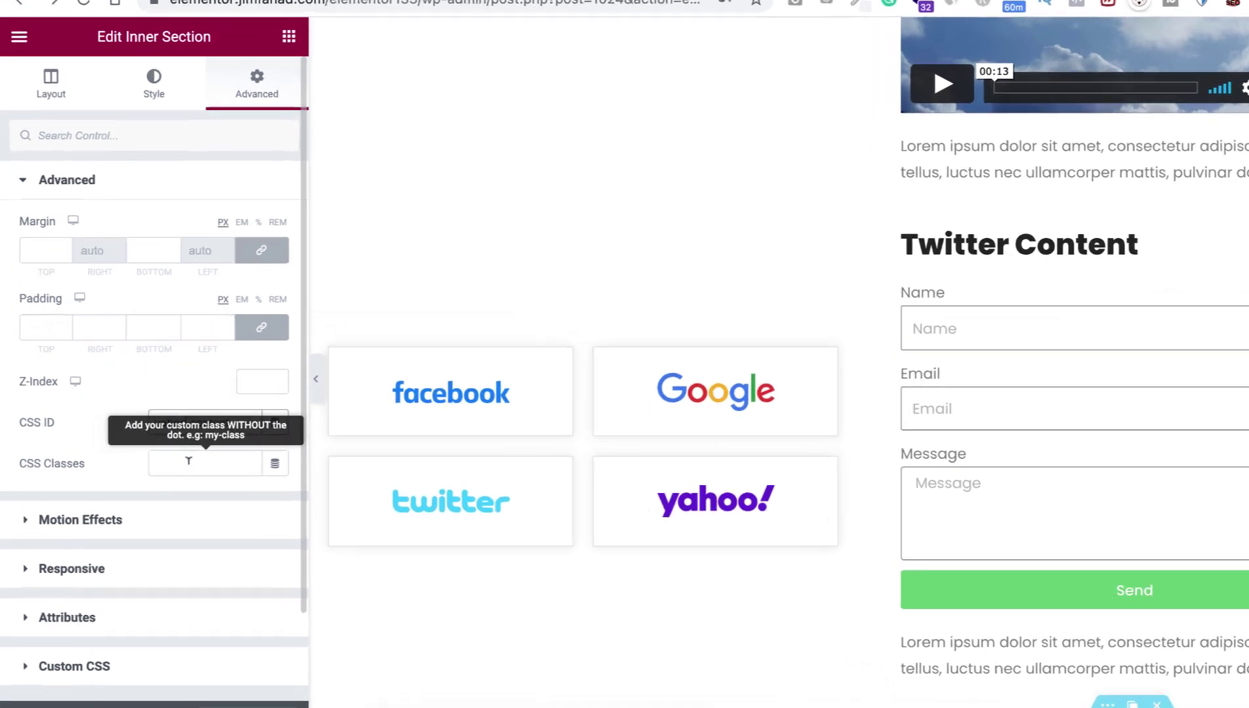
Step: Enter all-content as the Yahoo Content section's CSS class and copy it
{"action": "left_click", "coordinate": [171, 465]}
{"action": "type", "text": "all-c"}
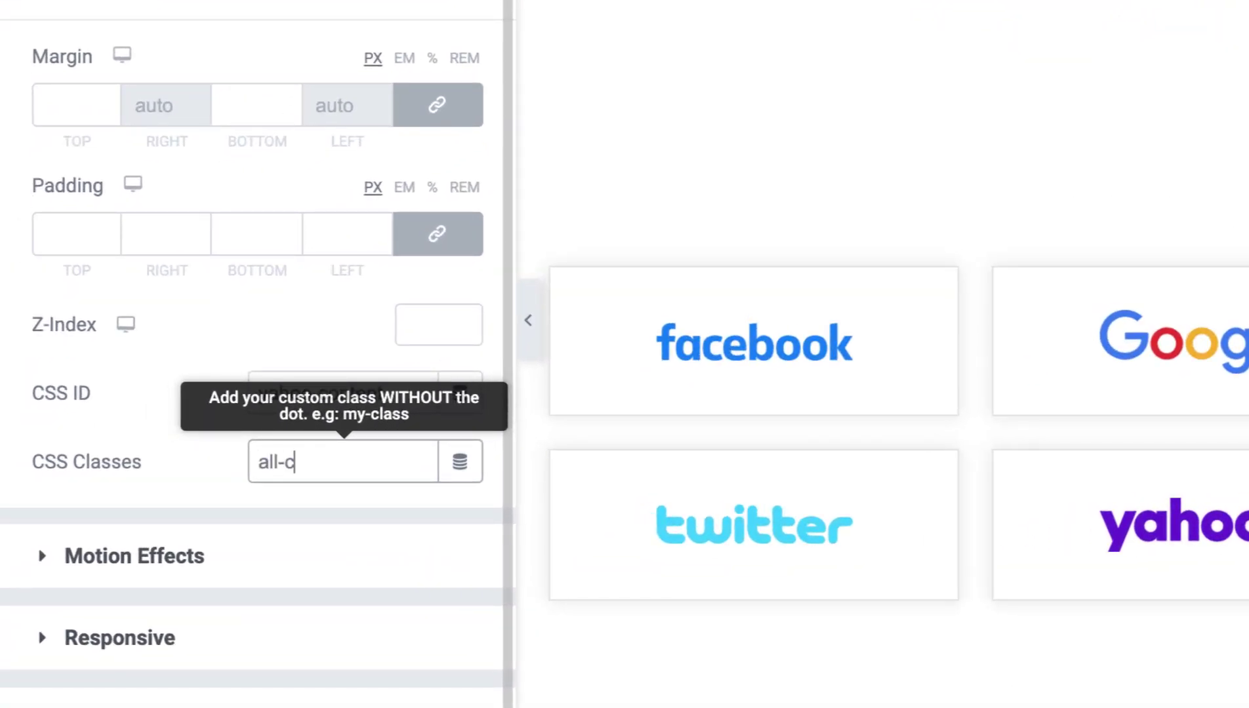
{"action": "type", "text": "ontent"}
{"action": "key", "text": "super+a"}
{"action": "key", "text": "super+c"}
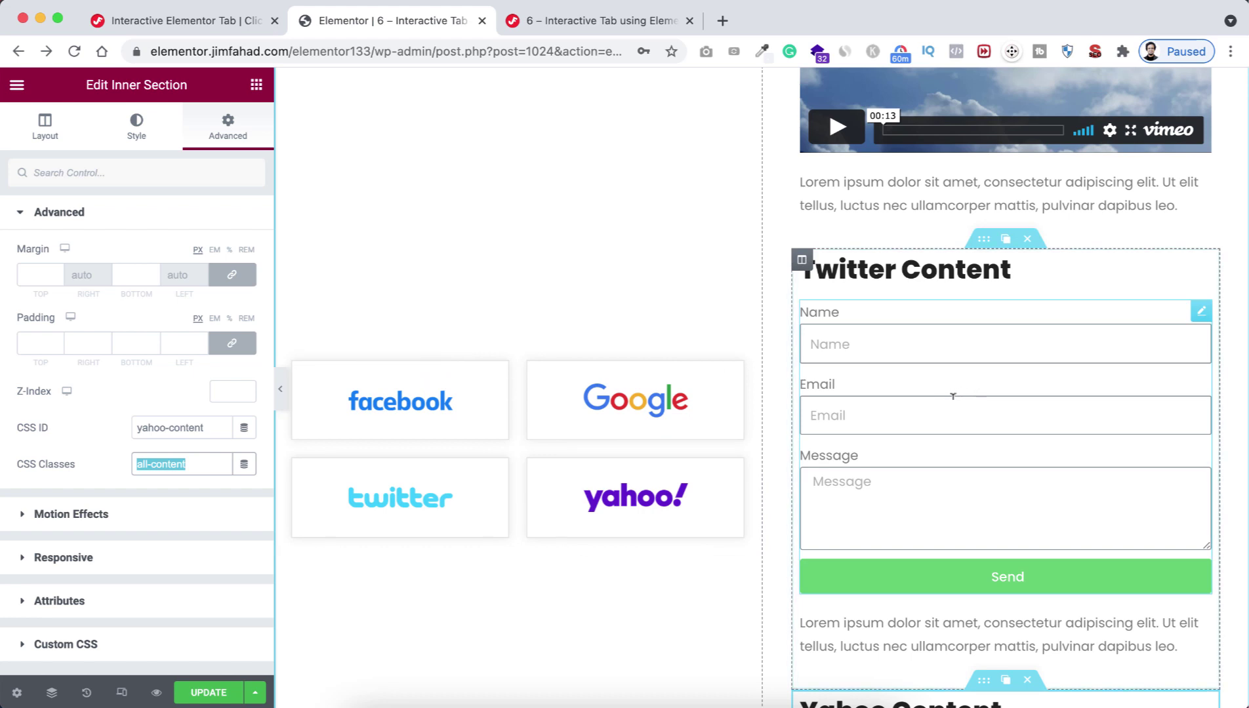
{"action": "scroll", "coordinate": [955, 397], "scroll_direction": "up", "scroll_amount": 2}
{"action": "scroll", "coordinate": [953, 397], "scroll_direction": "up", "scroll_amount": 1}
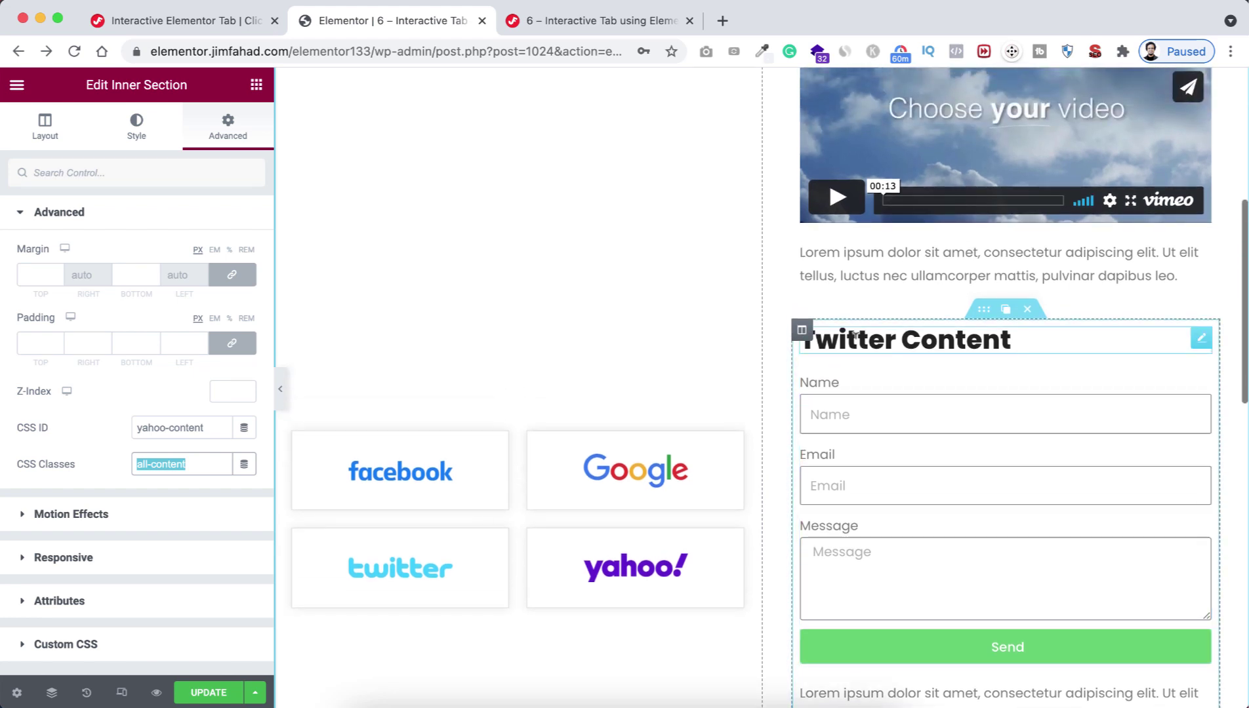
Step: Add the all-content CSS class to the Twitter and Google Content sections
{"action": "left_click", "coordinate": [982, 315]}
{"action": "left_click", "coordinate": [173, 464]}
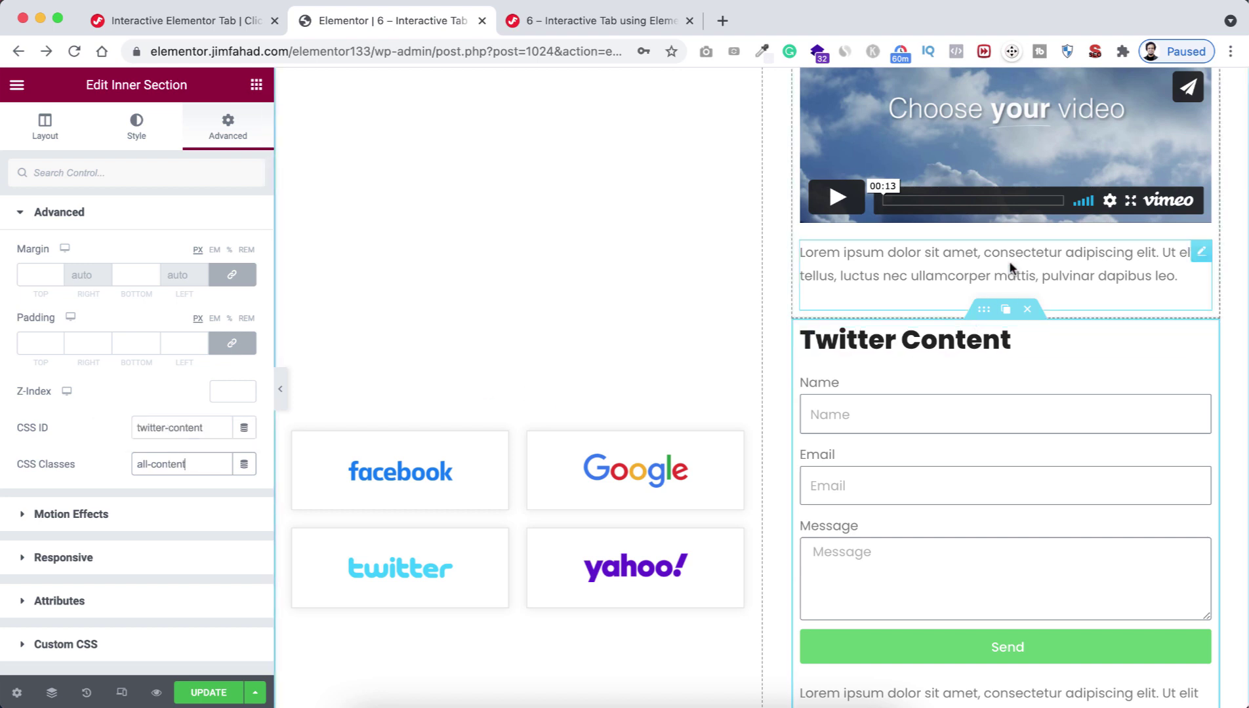
{"action": "scroll", "coordinate": [1010, 266], "scroll_direction": "up", "scroll_amount": 4}
{"action": "left_click", "coordinate": [984, 210]}
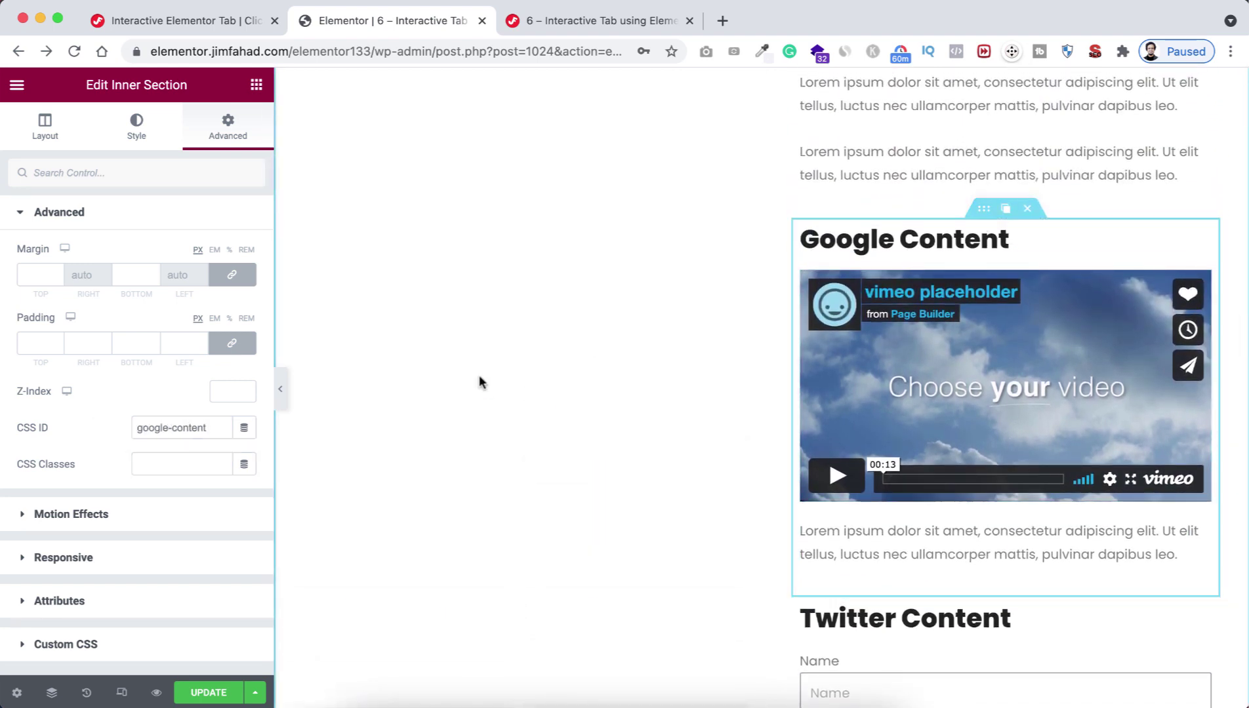
{"action": "left_click", "coordinate": [154, 464]}
{"action": "key", "text": "super+v"}
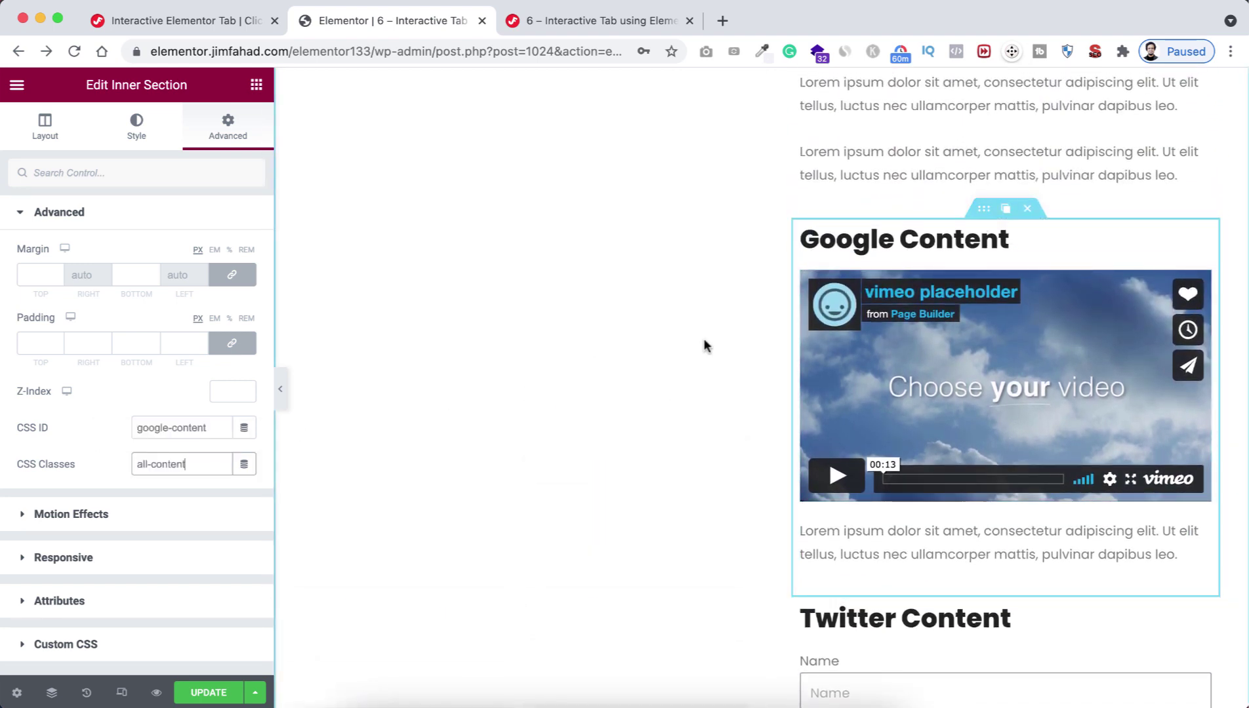
{"action": "scroll", "coordinate": [781, 270], "scroll_direction": "up", "scroll_amount": 3}
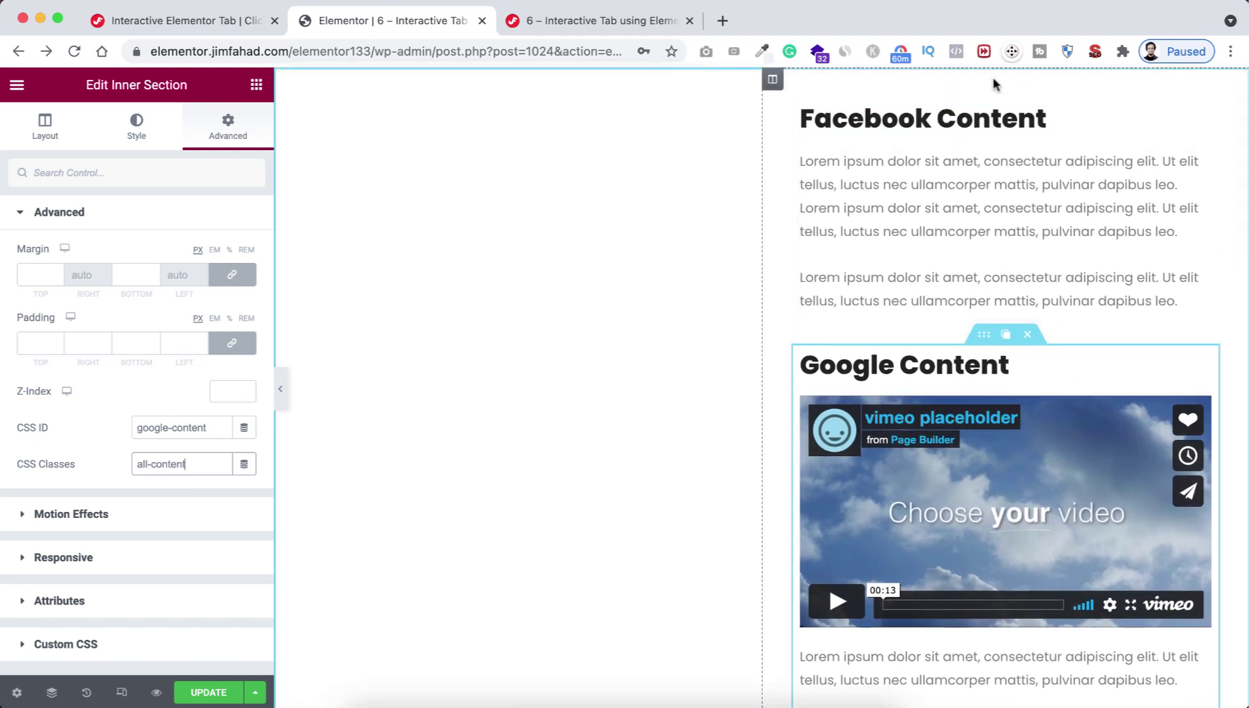
Step: Paste all-content into the Facebook Content section's CSS Classes field
{"action": "left_click", "coordinate": [982, 96]}
{"action": "left_click", "coordinate": [152, 464]}
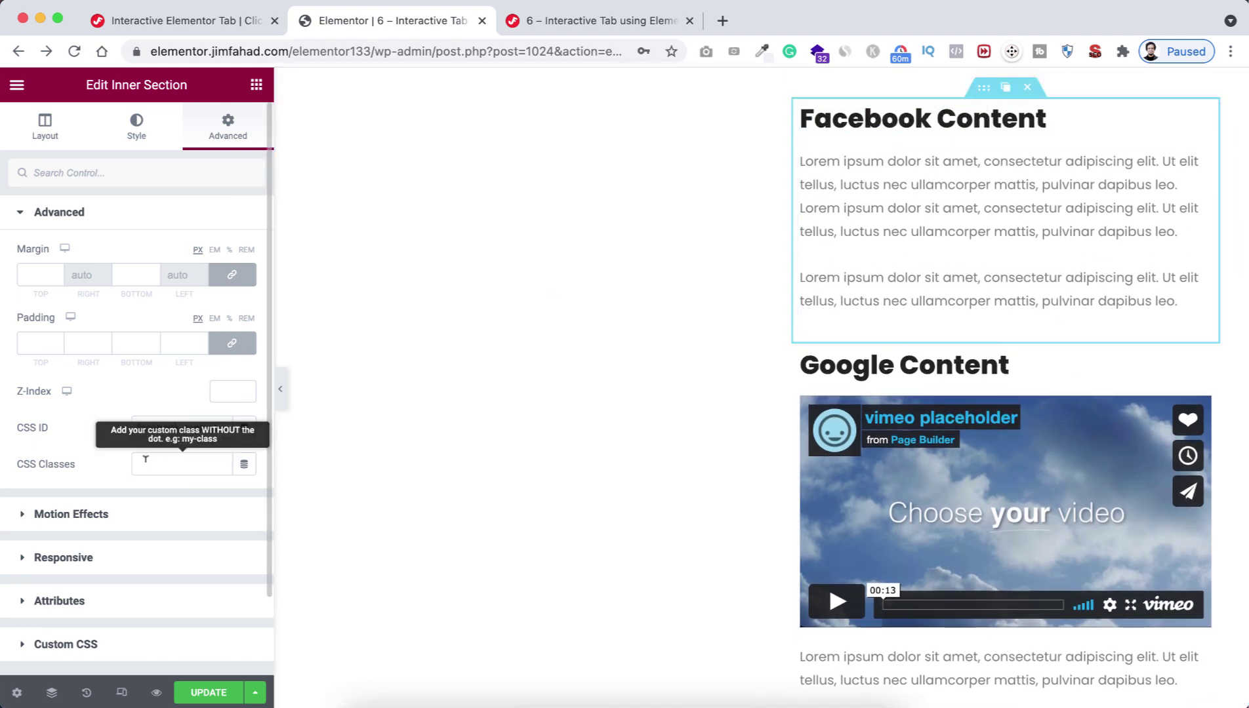
{"action": "key", "text": "super+v"}
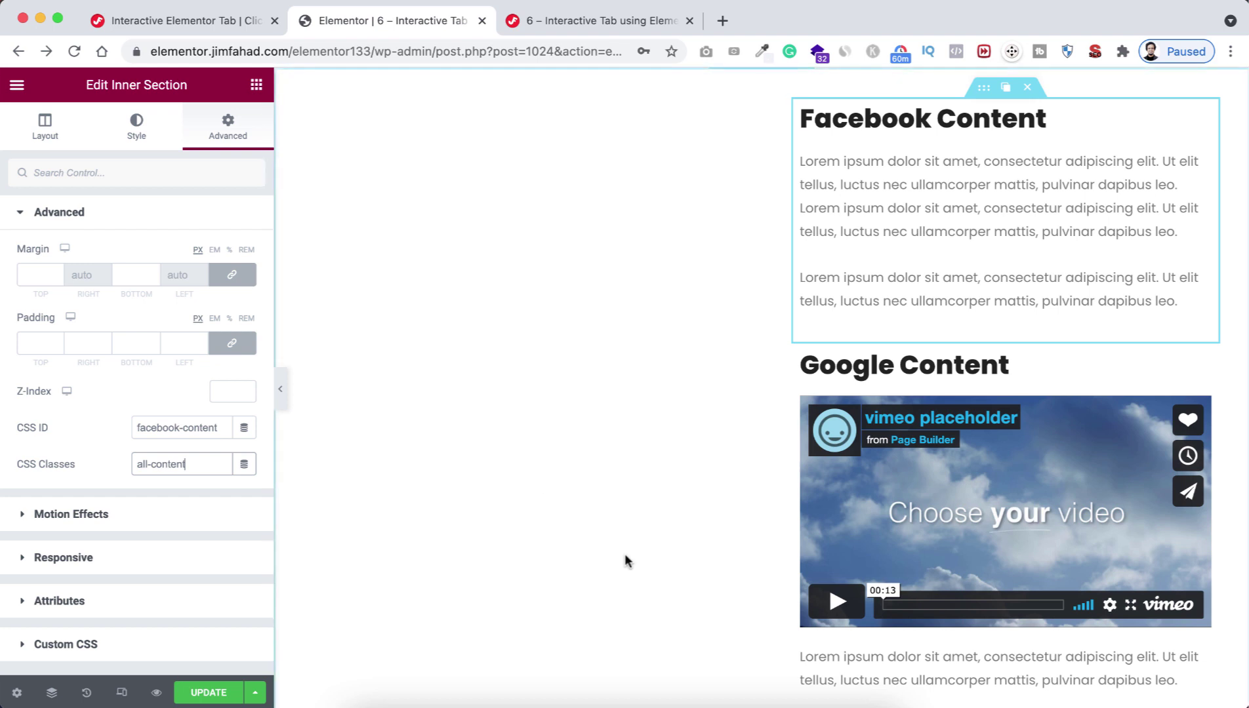
{"action": "scroll", "coordinate": [625, 558], "scroll_direction": "down", "scroll_amount": 4}
{"action": "scroll", "coordinate": [626, 561], "scroll_direction": "down", "scroll_amount": 2}
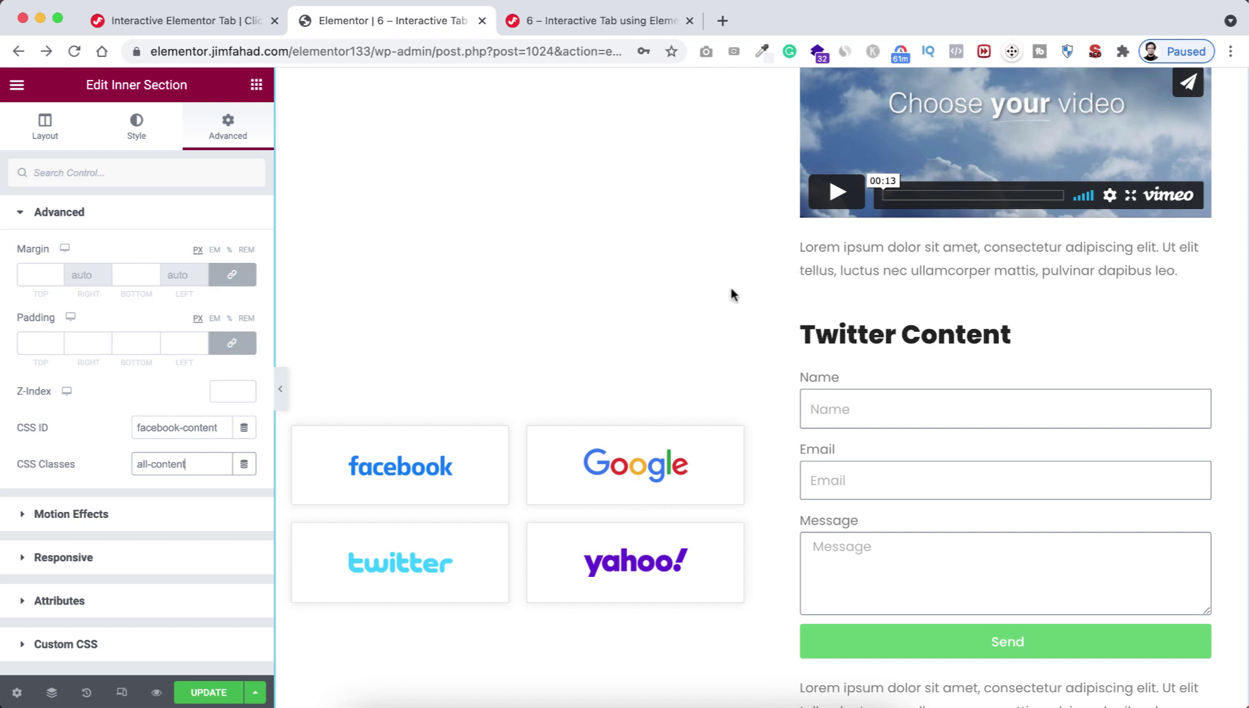
{"action": "scroll", "coordinate": [866, 427], "scroll_direction": "down", "scroll_amount": 5}
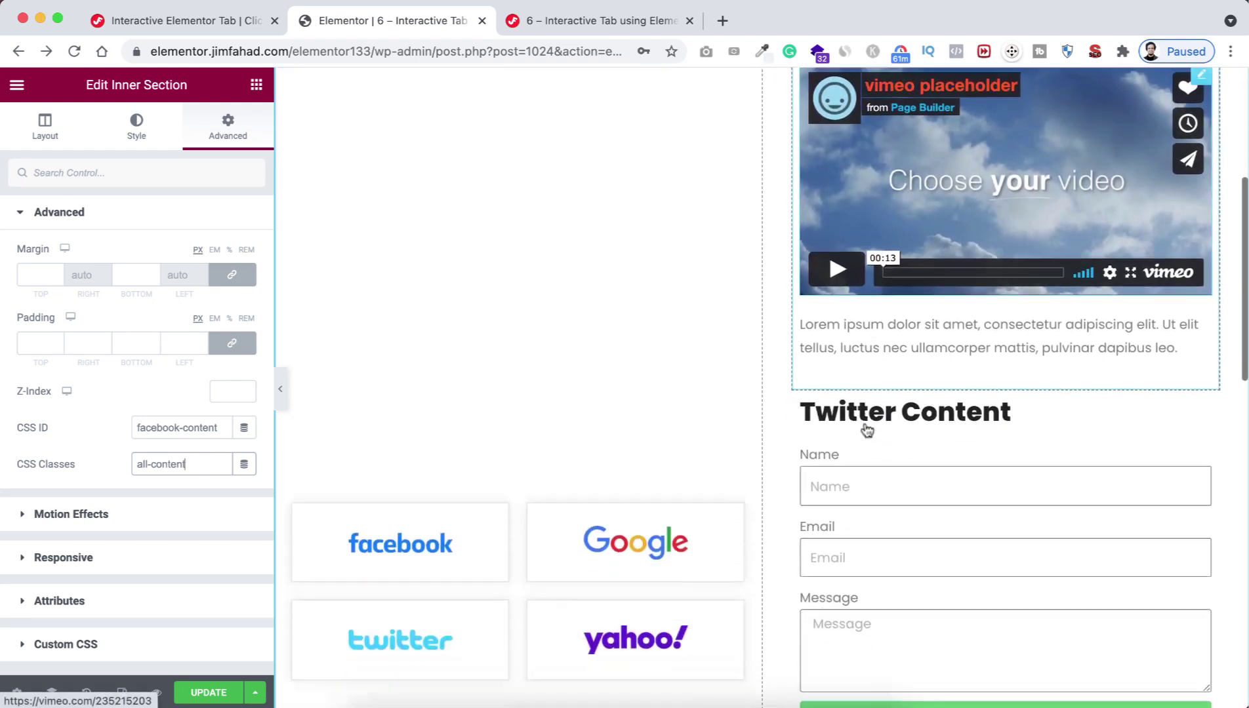
{"action": "scroll", "coordinate": [866, 428], "scroll_direction": "down", "scroll_amount": 1}
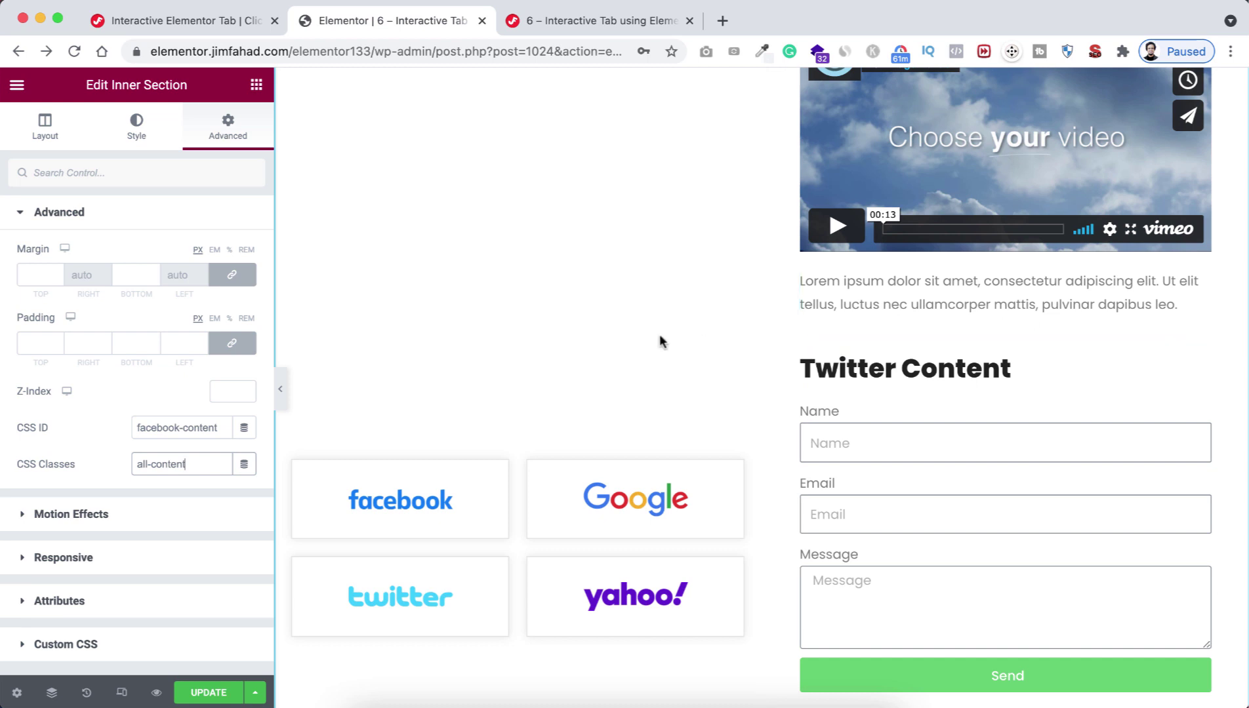
{"action": "scroll", "coordinate": [755, 268], "scroll_direction": "up", "scroll_amount": 5}
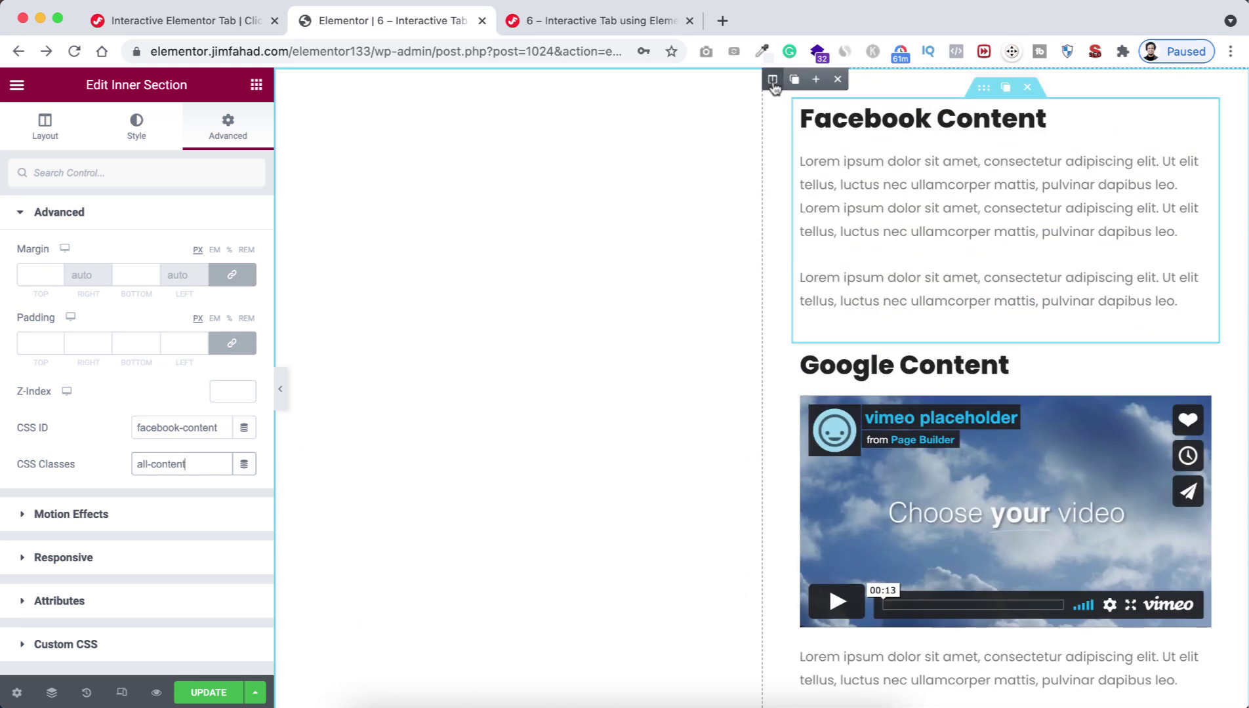
Step: Open the content column's Custom CSS editor, then switch to the tutorial's CSS code
{"action": "left_click", "coordinate": [772, 80]}
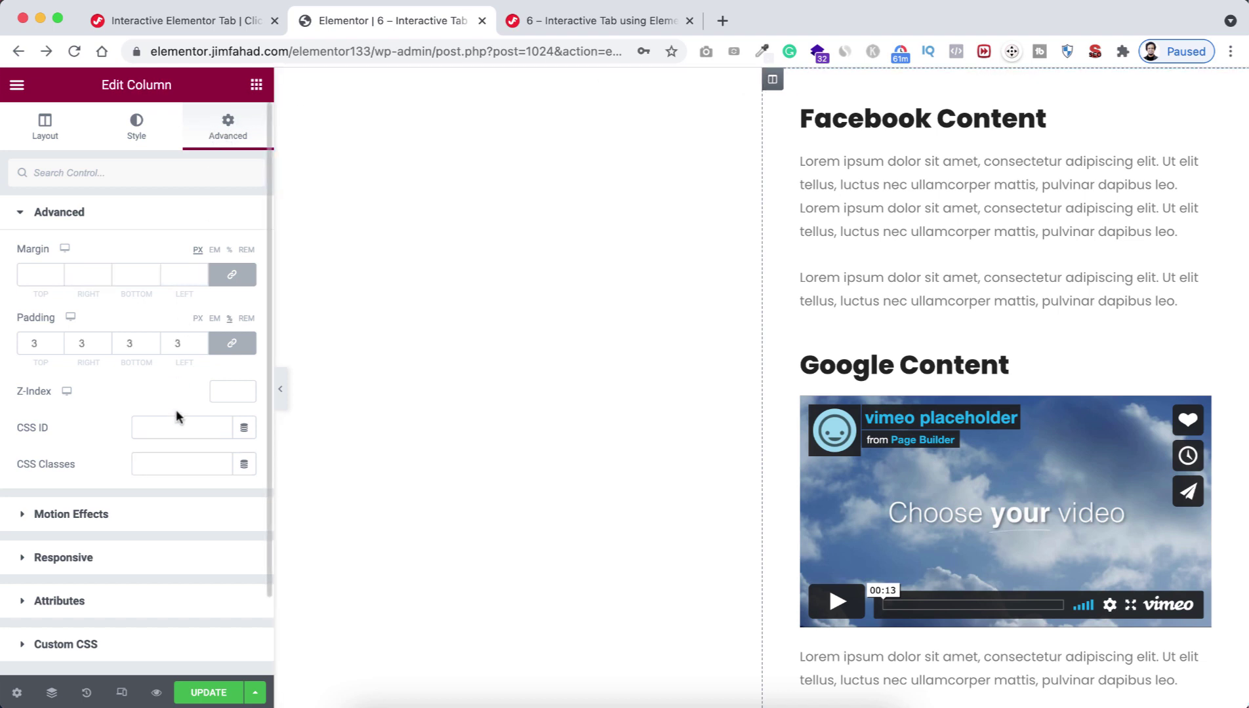
{"action": "scroll", "coordinate": [176, 416], "scroll_direction": "down", "scroll_amount": 3}
{"action": "left_click", "coordinate": [68, 555]}
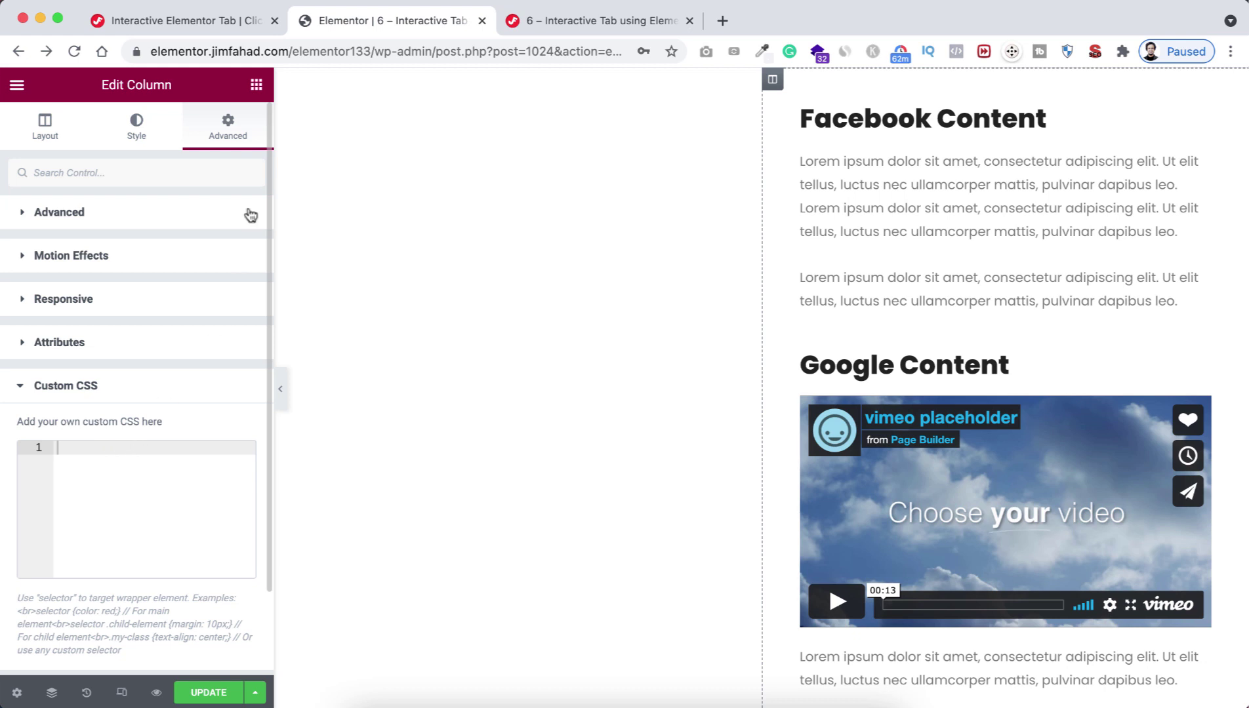
{"action": "left_click", "coordinate": [190, 18]}
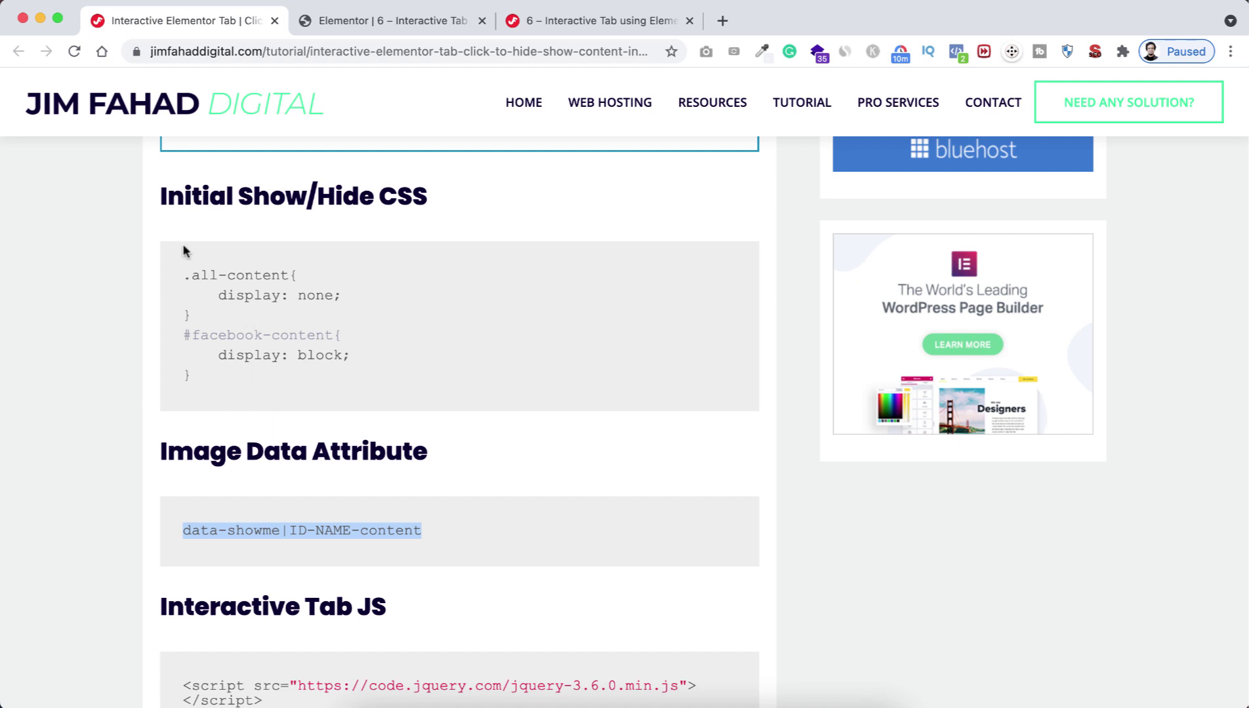
Step: Return to the Elementor editor after reviewing the Initial Show/Hide CSS rules
{"action": "left_click", "coordinate": [363, 21]}
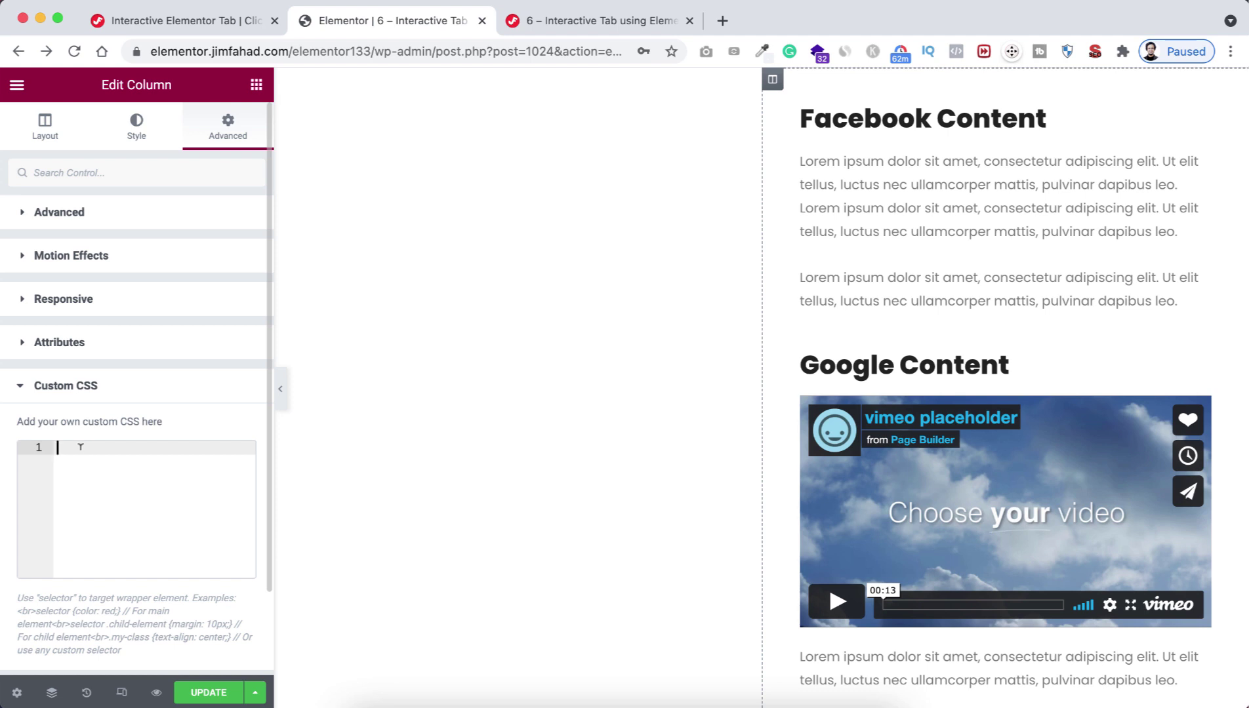
Step: Write the CSS rule .all-content{display: none;} in the column's Custom CSS
{"action": "type", "text": "all-content{"}
{"action": "key", "text": "Return"}
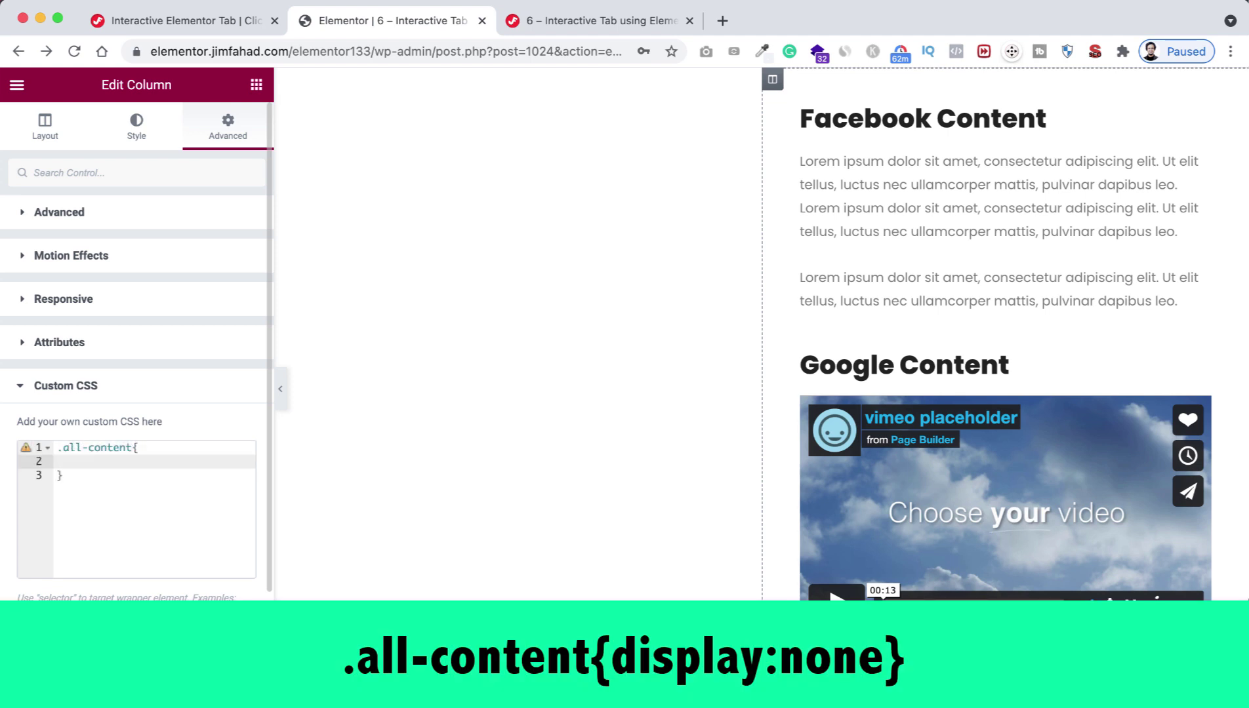
{"action": "type", "text": "di"}
{"action": "key", "text": "Return"}
{"action": "type", "text": "n"}
{"action": "key", "text": "Return"}
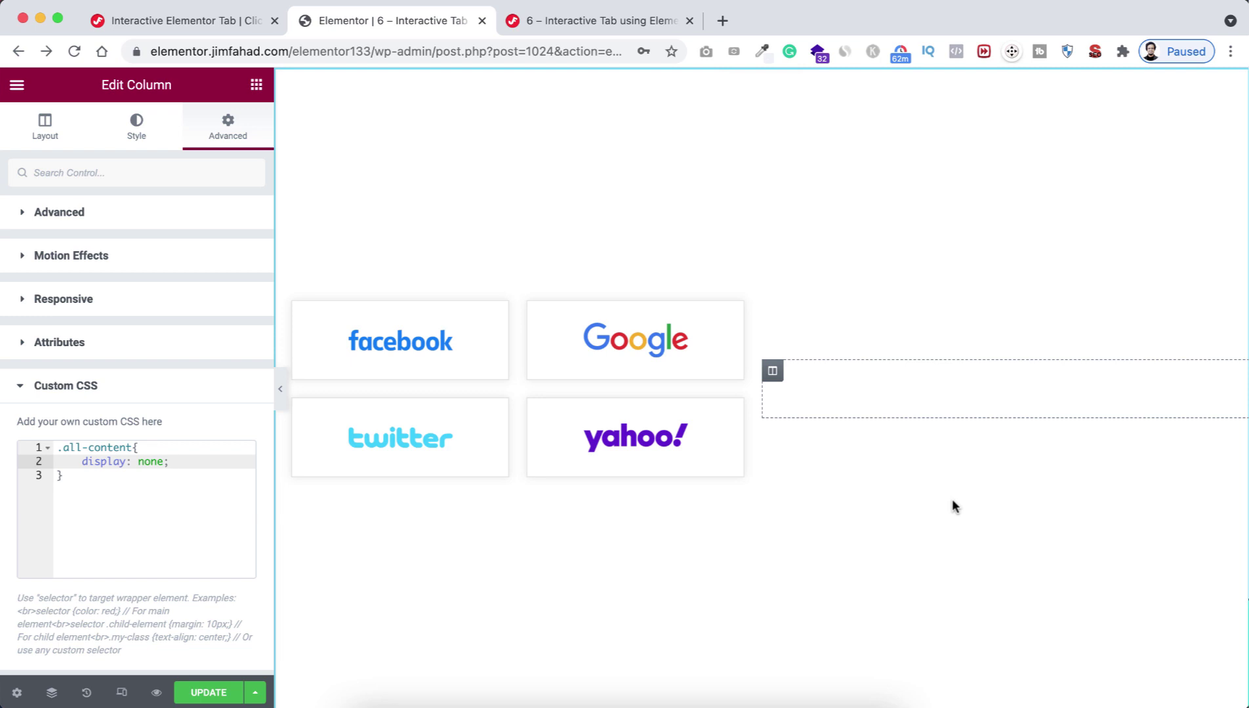
Step: Add a second rule, #facebook-content{display: block;}, below the first
{"action": "left_click", "coordinate": [62, 477]}
{"action": "key", "text": "Return"}
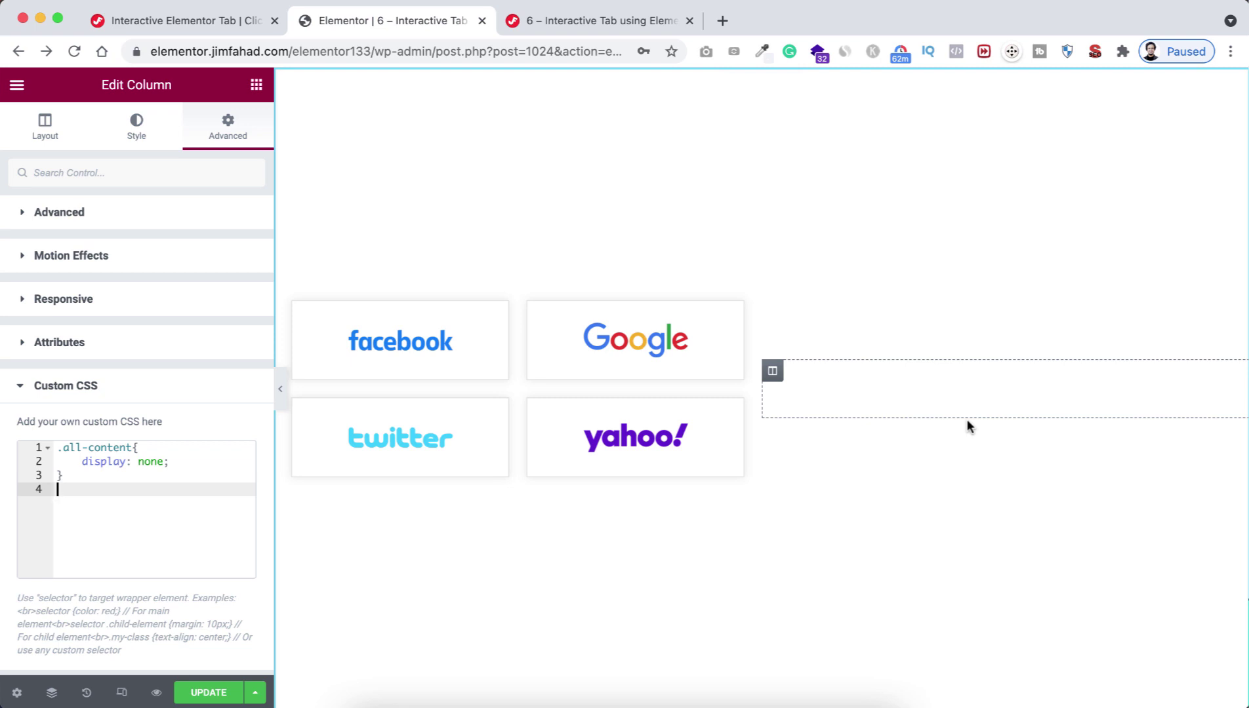
{"action": "type", "text": "#facebook"}
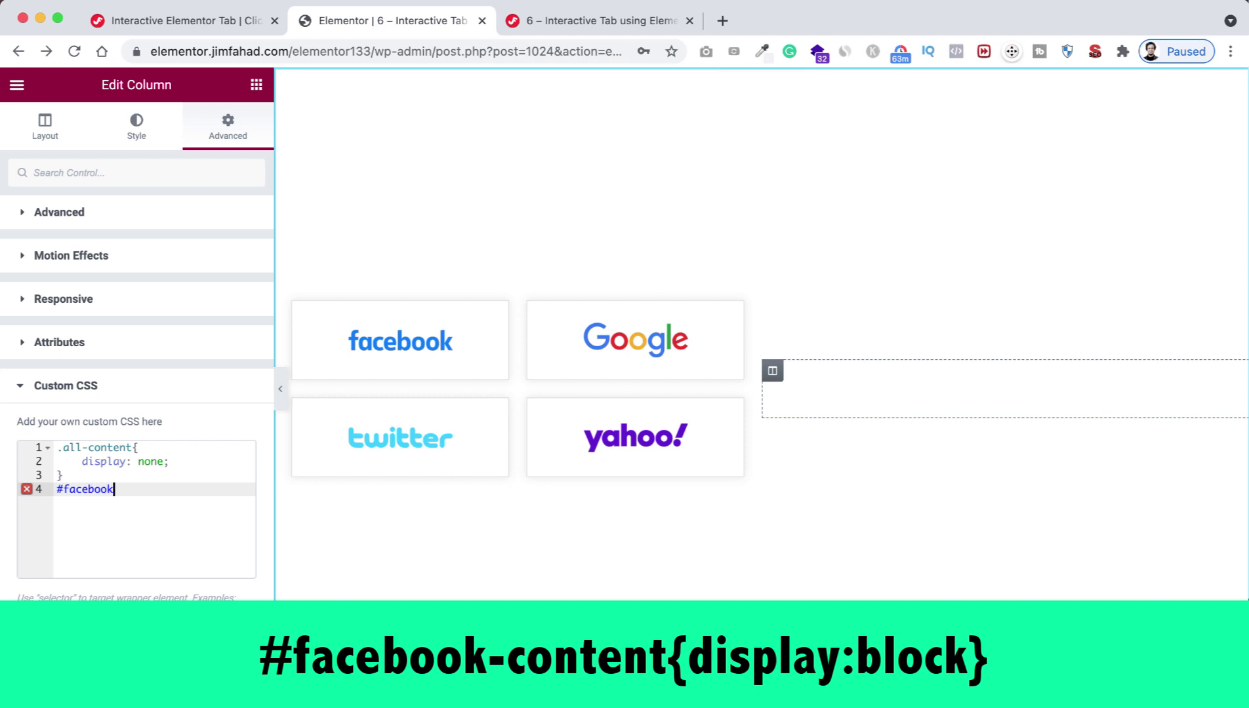
{"action": "type", "text": "-content{}"}
{"action": "key", "text": "Left"}
{"action": "key", "text": "Return"}
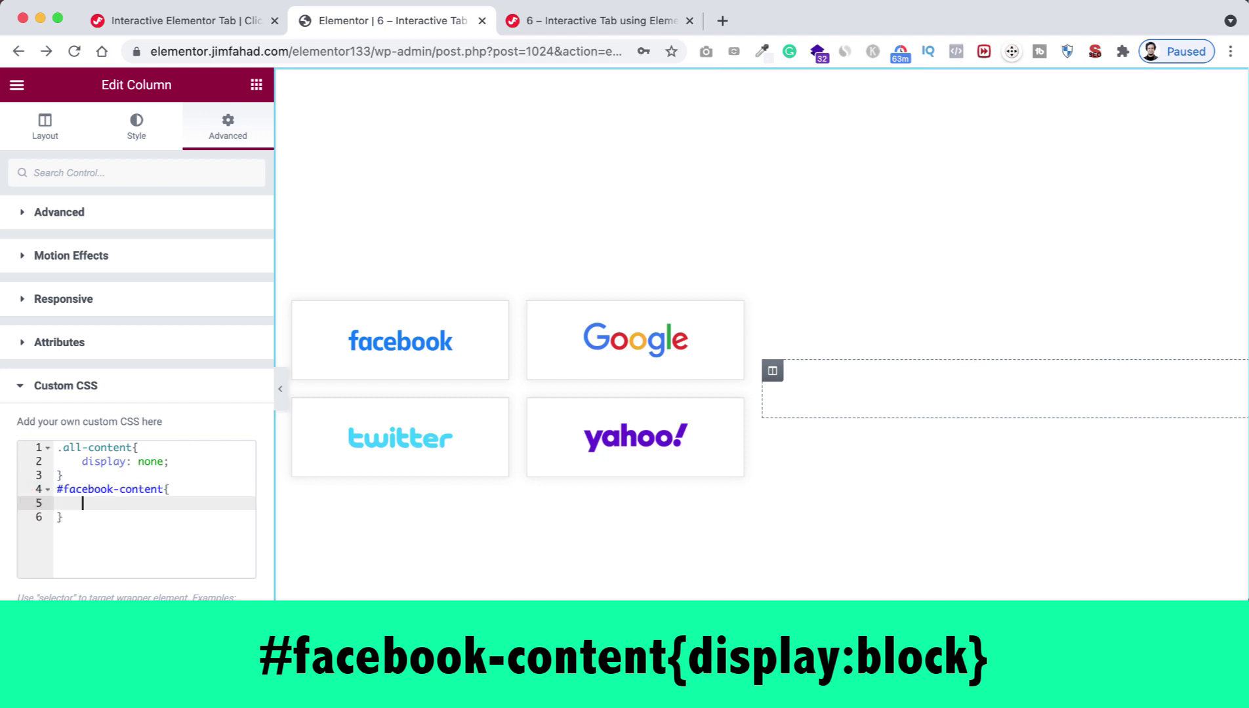
{"action": "type", "text": "display: block;"}
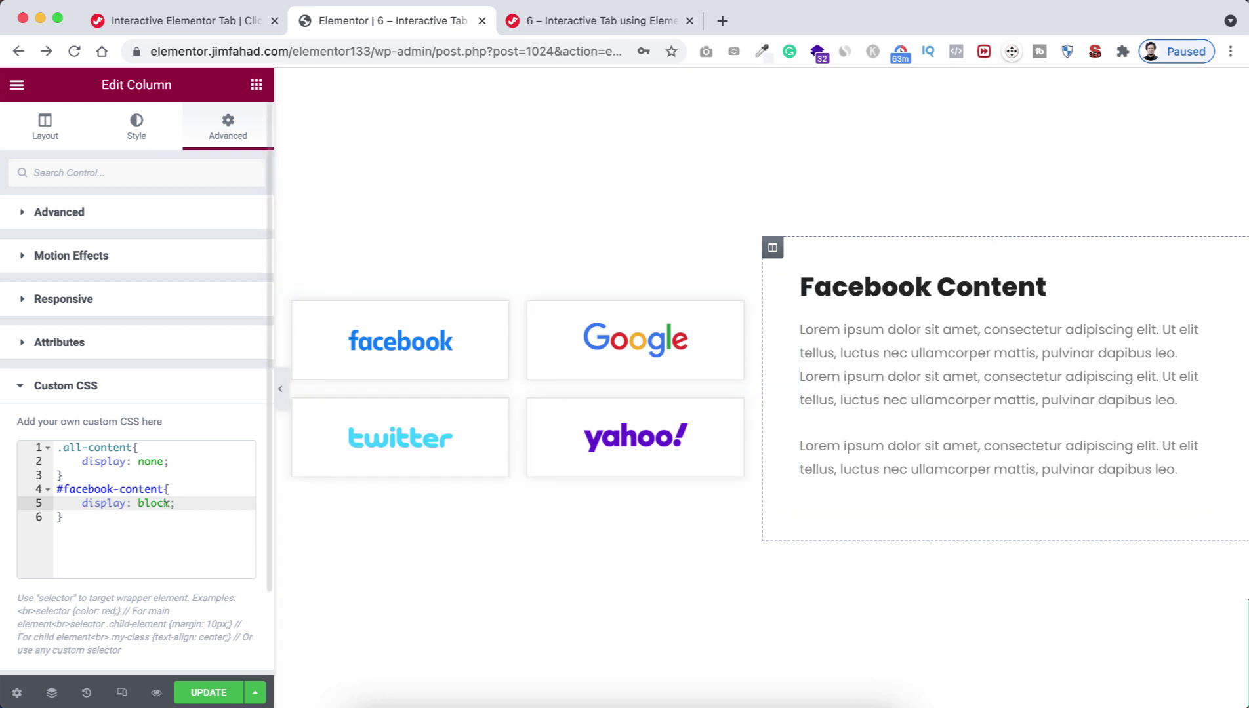
Step: Test the selector as #twitter-content and #yahoo-content, then revert it to #facebook-content
{"action": "left_click", "coordinate": [69, 489]}
{"action": "double_click", "coordinate": [84, 489]}
{"action": "type", "text": "twitter"}
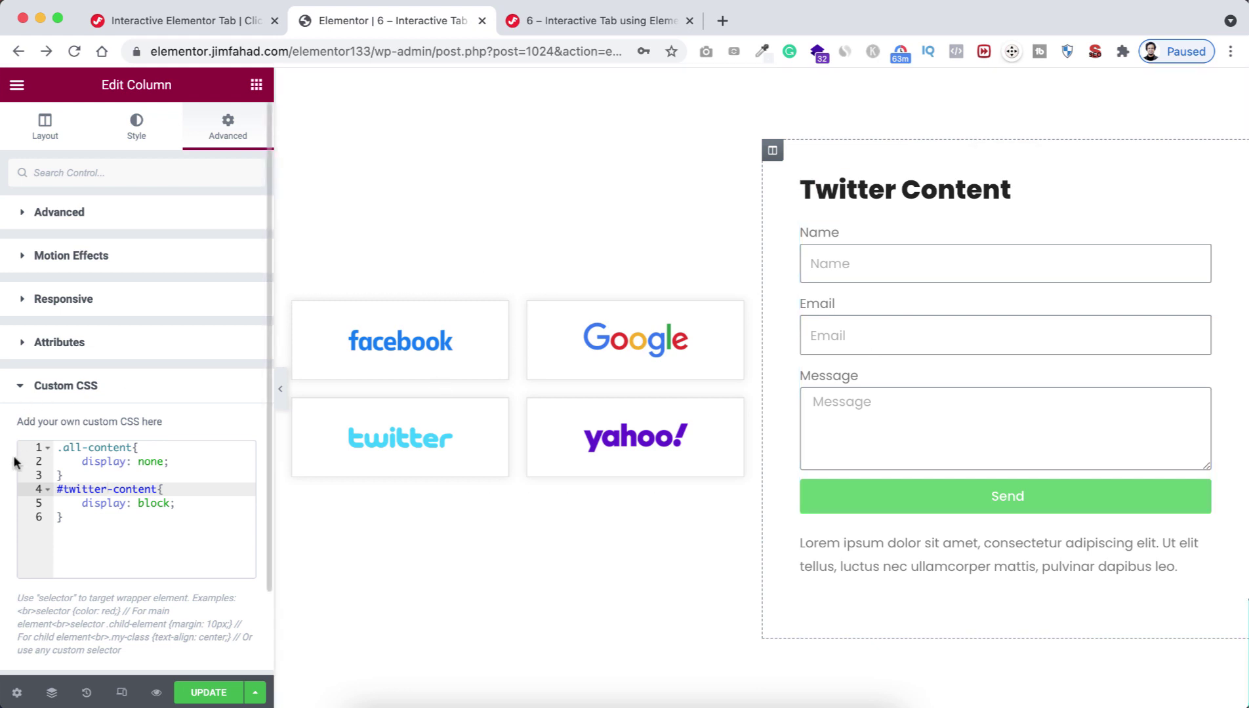
{"action": "double_click", "coordinate": [82, 490]}
{"action": "type", "text": "yahoo"}
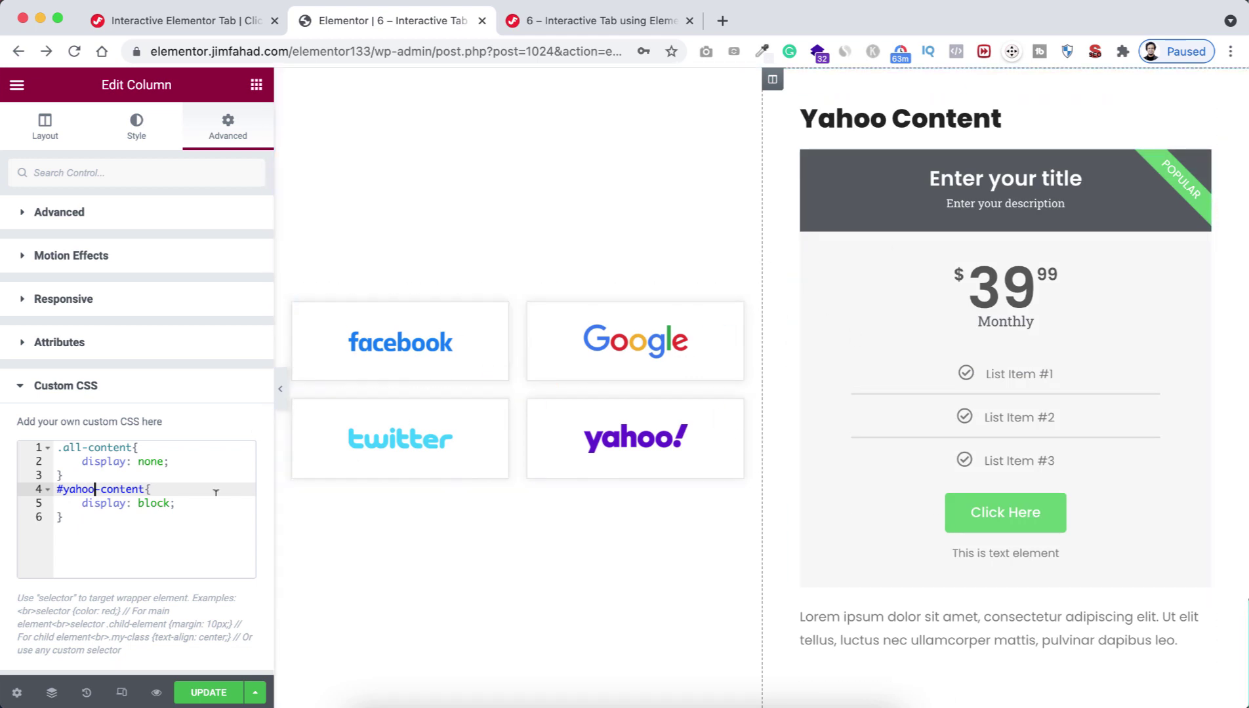
{"action": "double_click", "coordinate": [77, 489]}
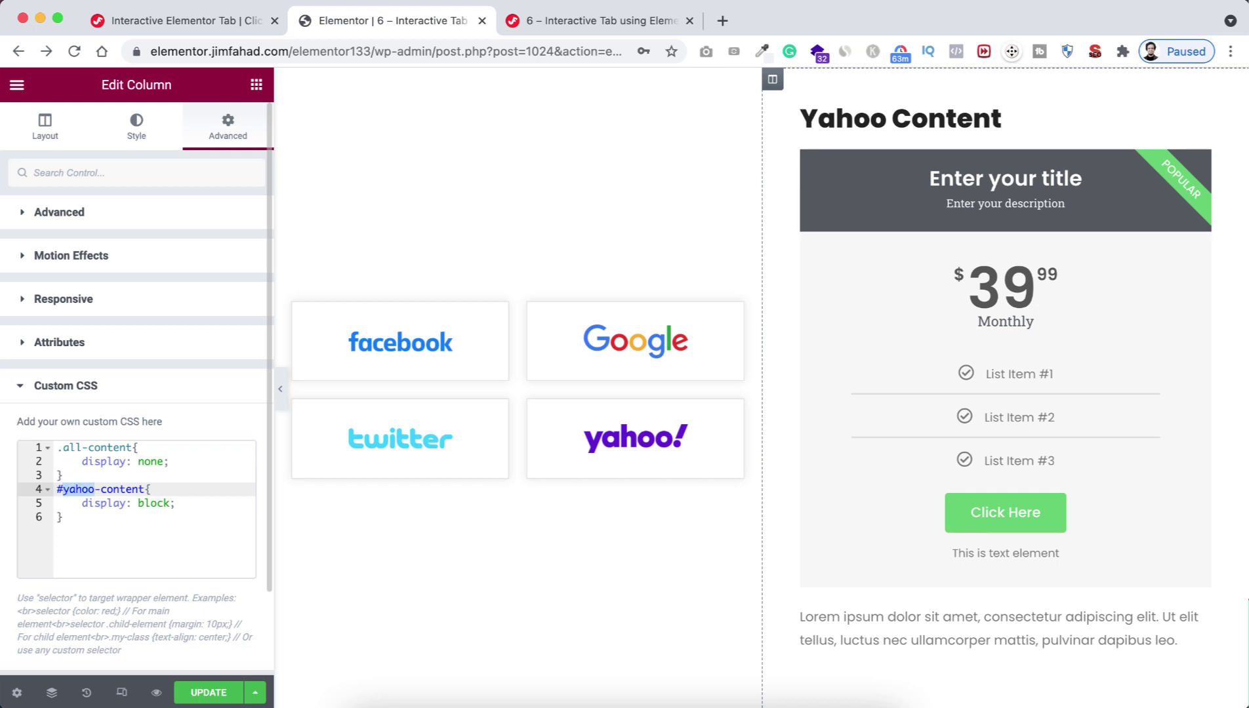
{"action": "type", "text": "facebook"}
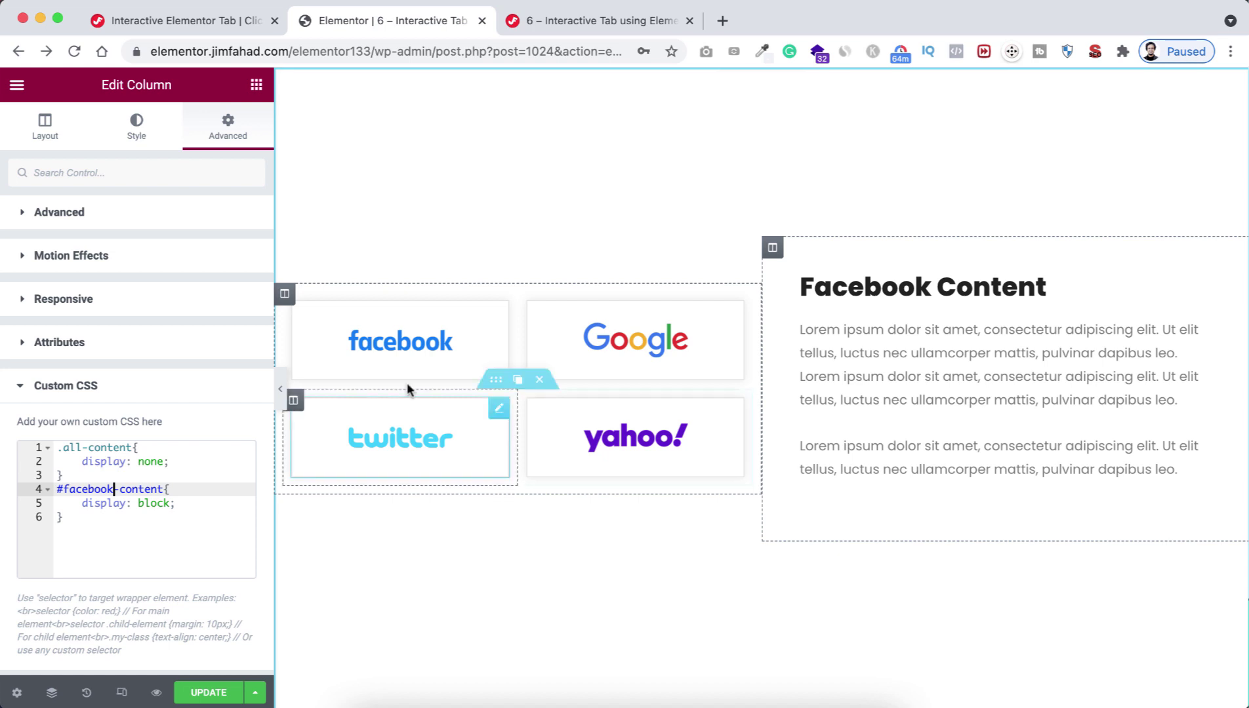
Step: Search the widgets for 'html' and drag an HTML widget below the logo tab section
{"action": "left_click", "coordinate": [256, 87]}
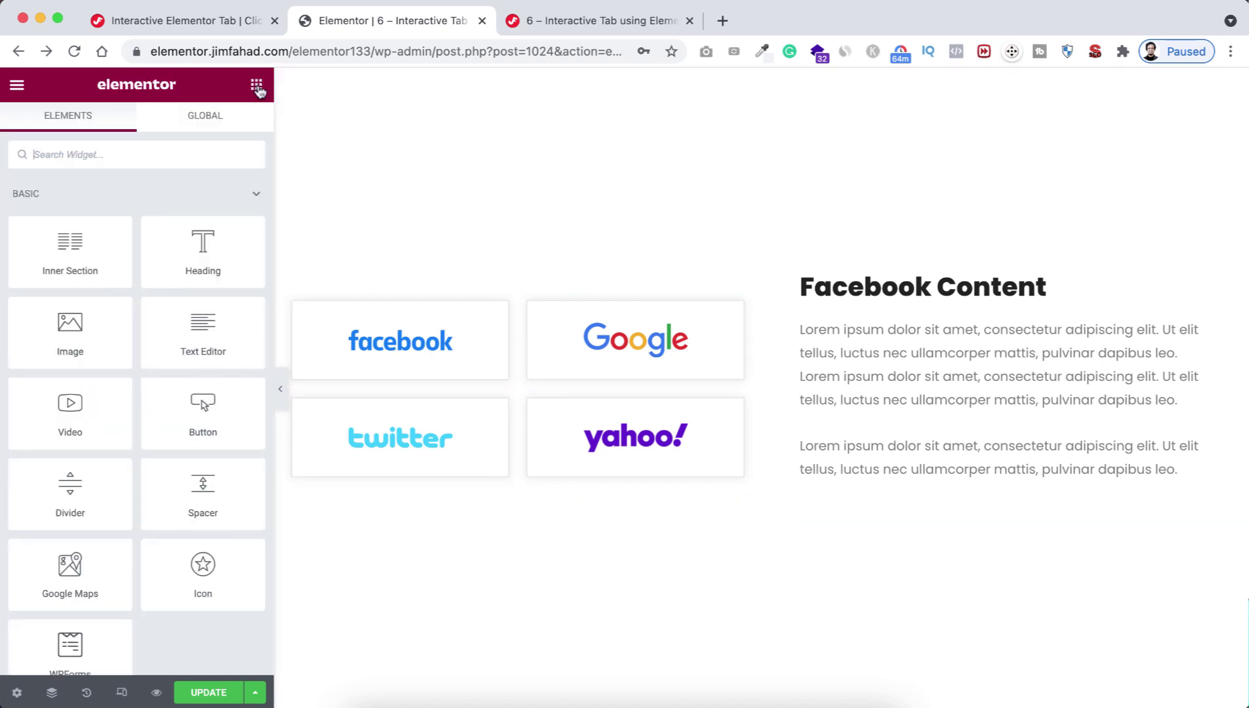
{"action": "left_click", "coordinate": [157, 163]}
{"action": "type", "text": "html"}
{"action": "left_click_drag", "start_coordinate": [97, 219], "coordinate": [748, 317]}
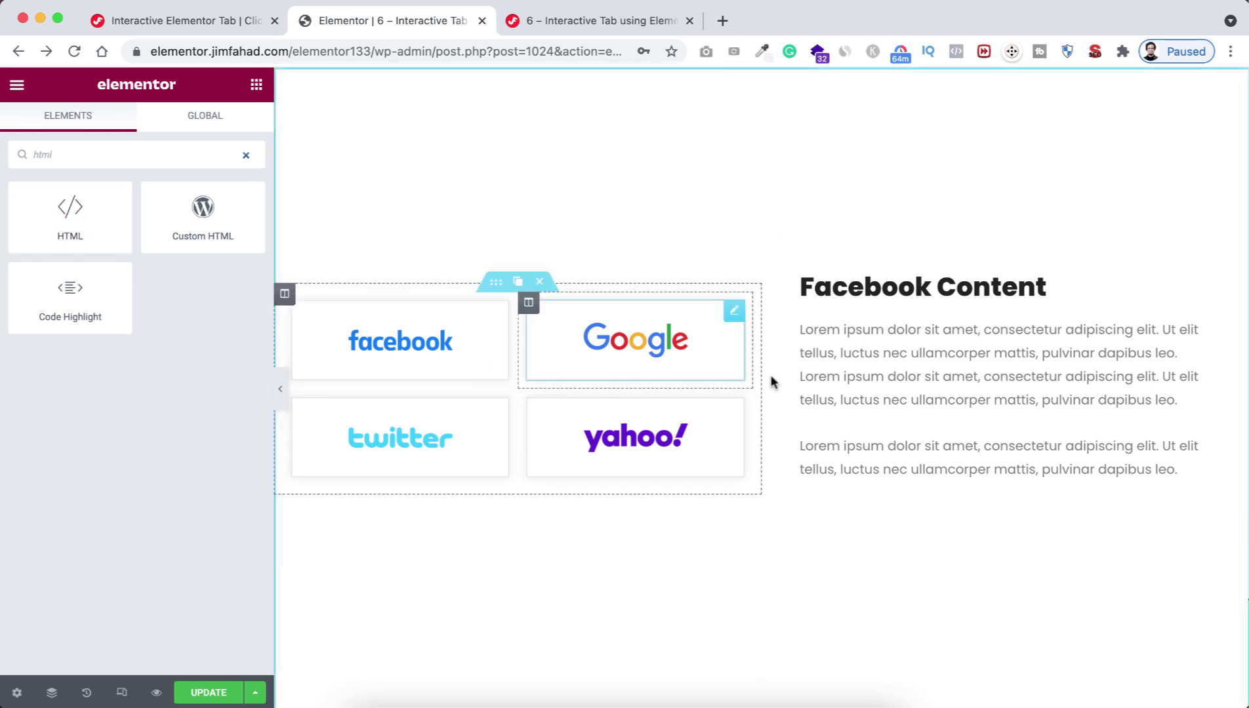
{"action": "scroll", "coordinate": [635, 560], "scroll_direction": "down", "scroll_amount": 2}
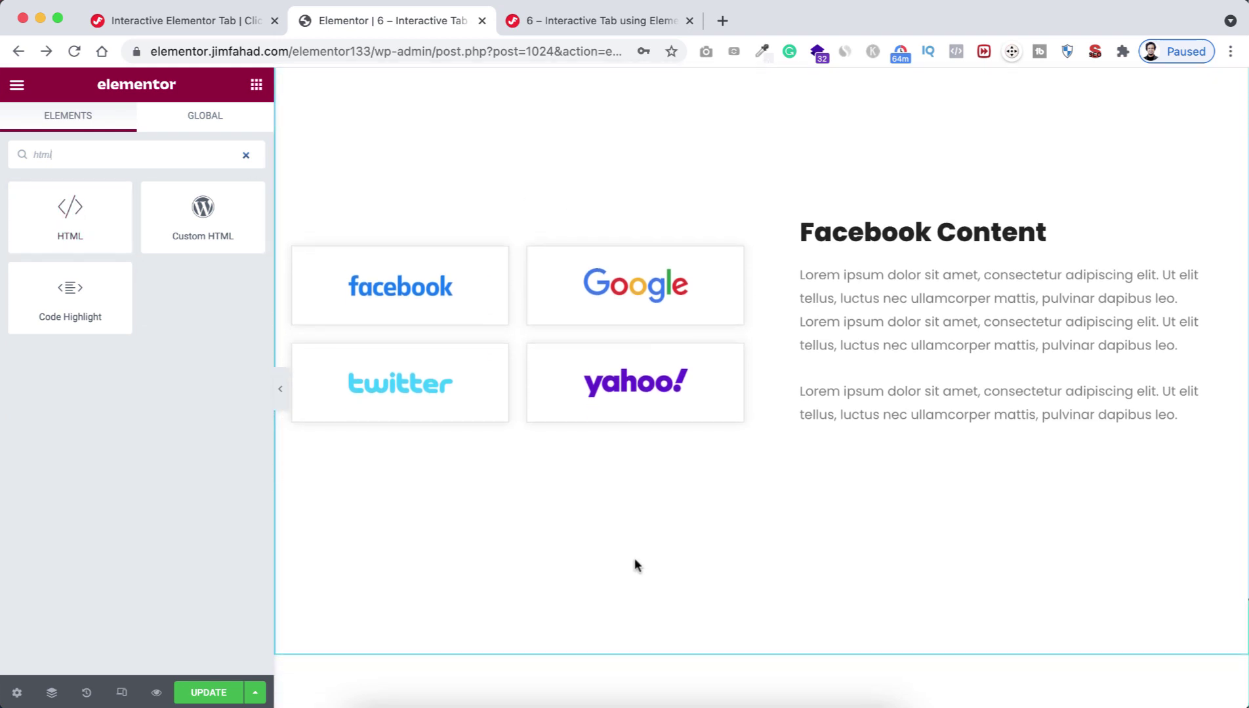
{"action": "scroll", "coordinate": [634, 561], "scroll_direction": "up", "scroll_amount": 2}
{"action": "left_click_drag", "start_coordinate": [103, 215], "coordinate": [635, 229]}
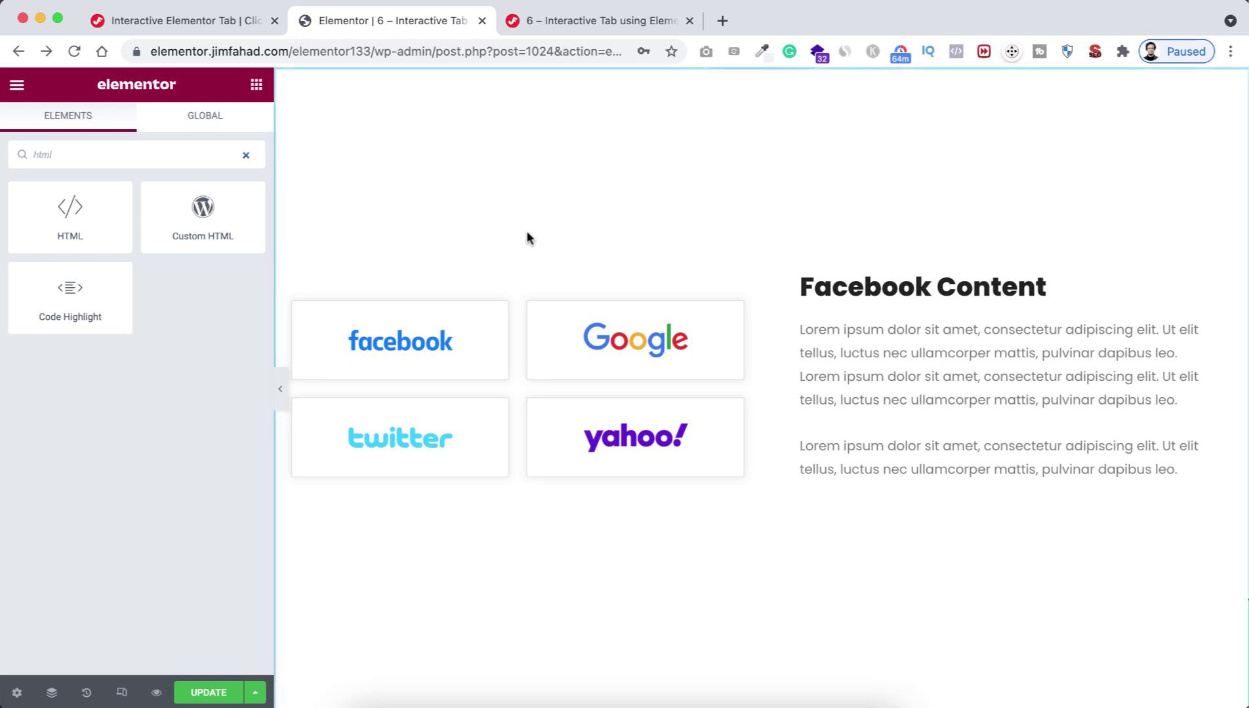
{"action": "scroll", "coordinate": [573, 608], "scroll_direction": "down", "scroll_amount": 3}
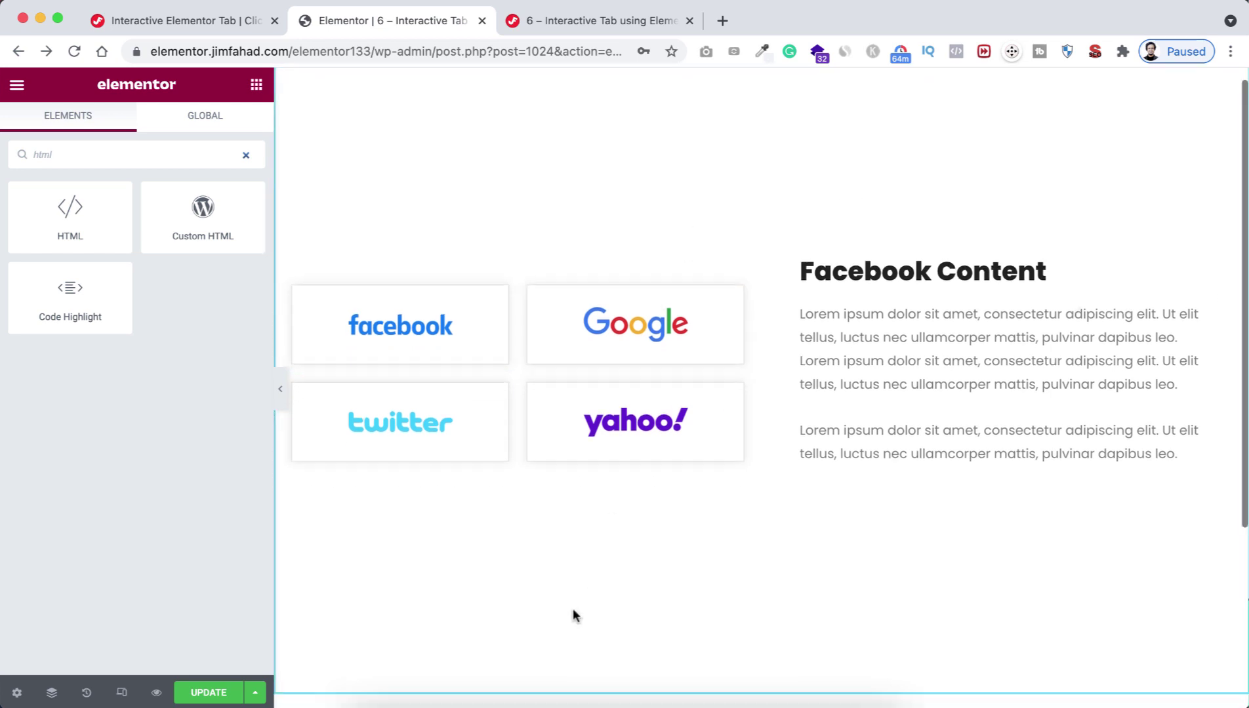
{"action": "scroll", "coordinate": [573, 614], "scroll_direction": "down", "scroll_amount": 1}
{"action": "left_click_drag", "start_coordinate": [60, 217], "coordinate": [511, 549]}
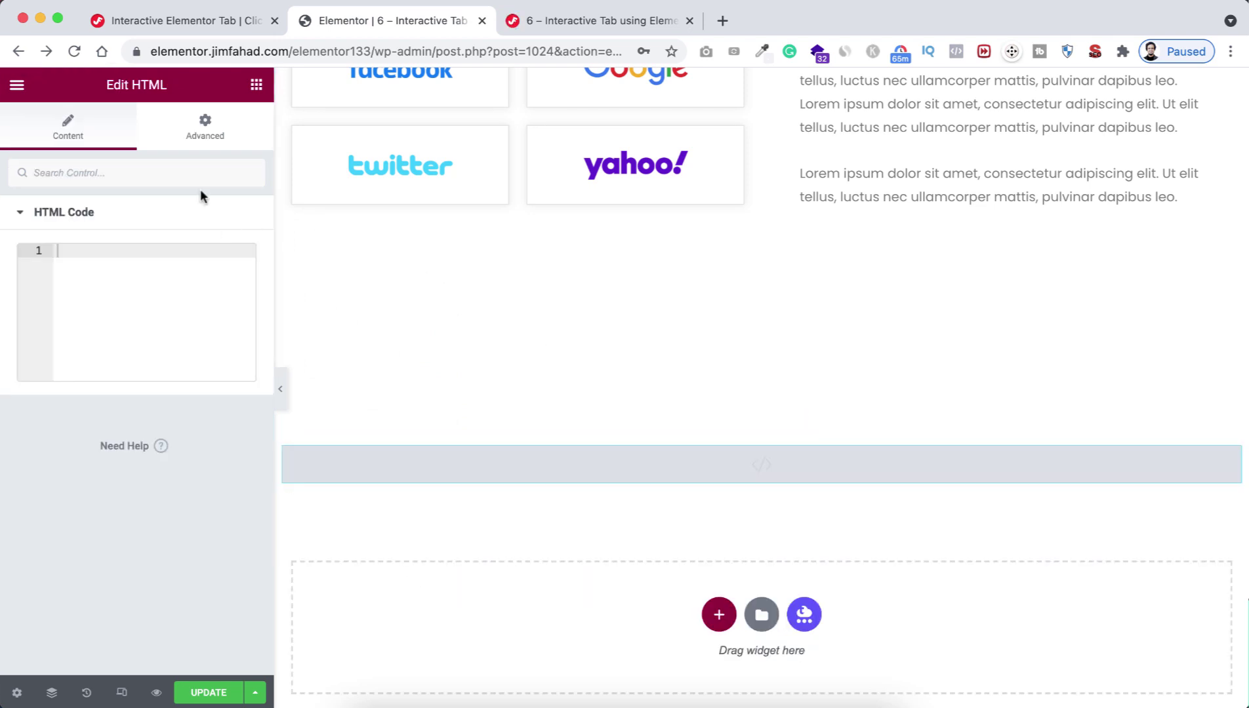
{"action": "left_click", "coordinate": [174, 19]}
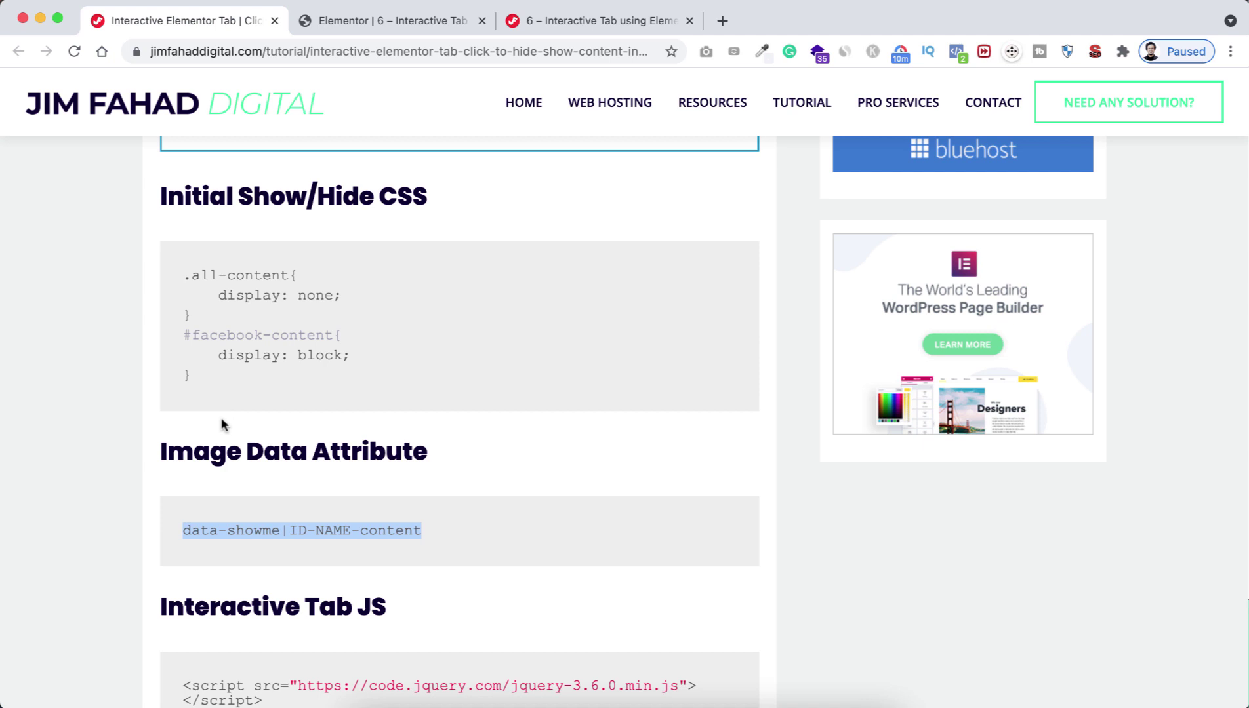
Step: Copy the Interactive Tab JS code block from the tutorial page, then return to Elementor
{"action": "scroll", "coordinate": [222, 423], "scroll_direction": "down", "scroll_amount": 5}
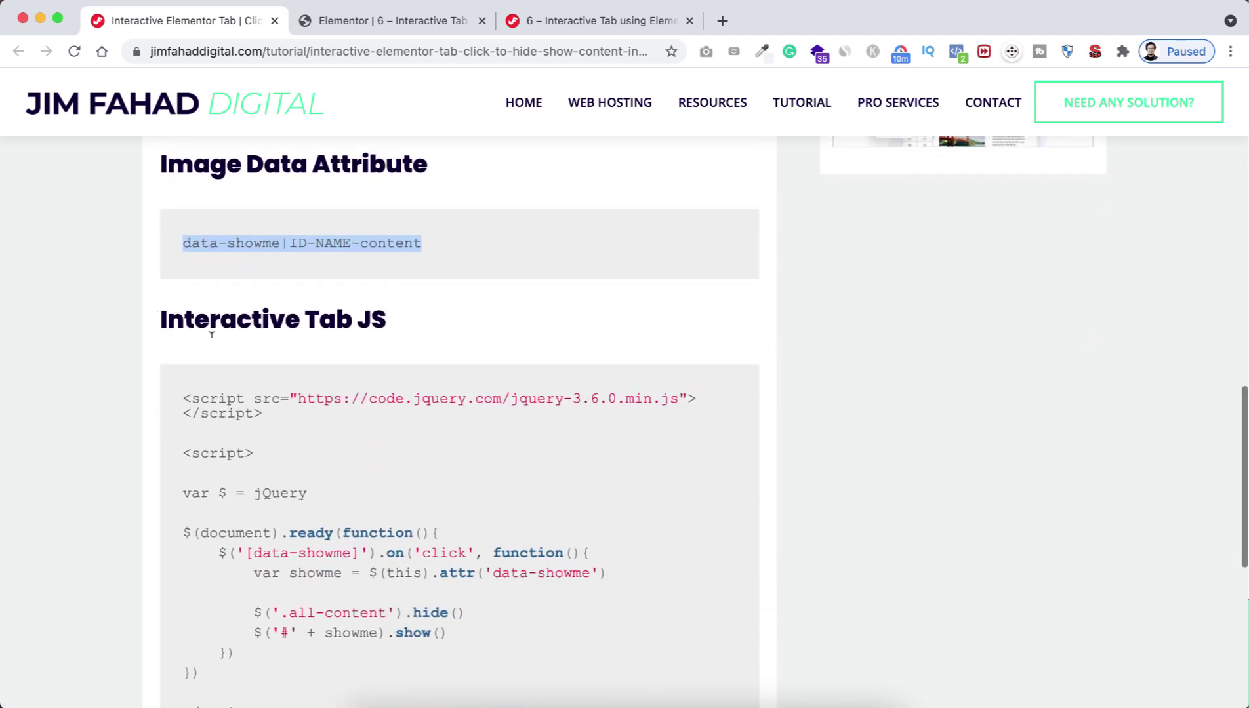
{"action": "scroll", "coordinate": [418, 351], "scroll_direction": "down", "scroll_amount": 1}
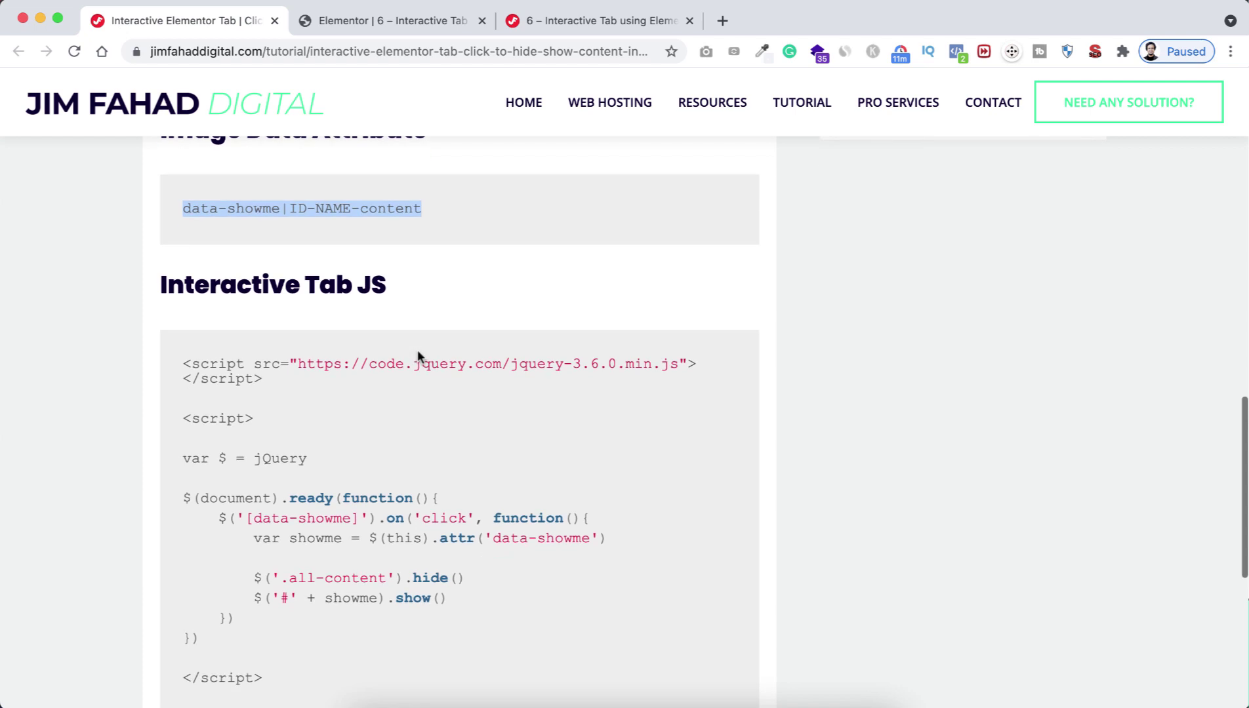
{"action": "scroll", "coordinate": [246, 358], "scroll_direction": "down", "scroll_amount": 1}
{"action": "left_click_drag", "start_coordinate": [186, 323], "coordinate": [279, 649]}
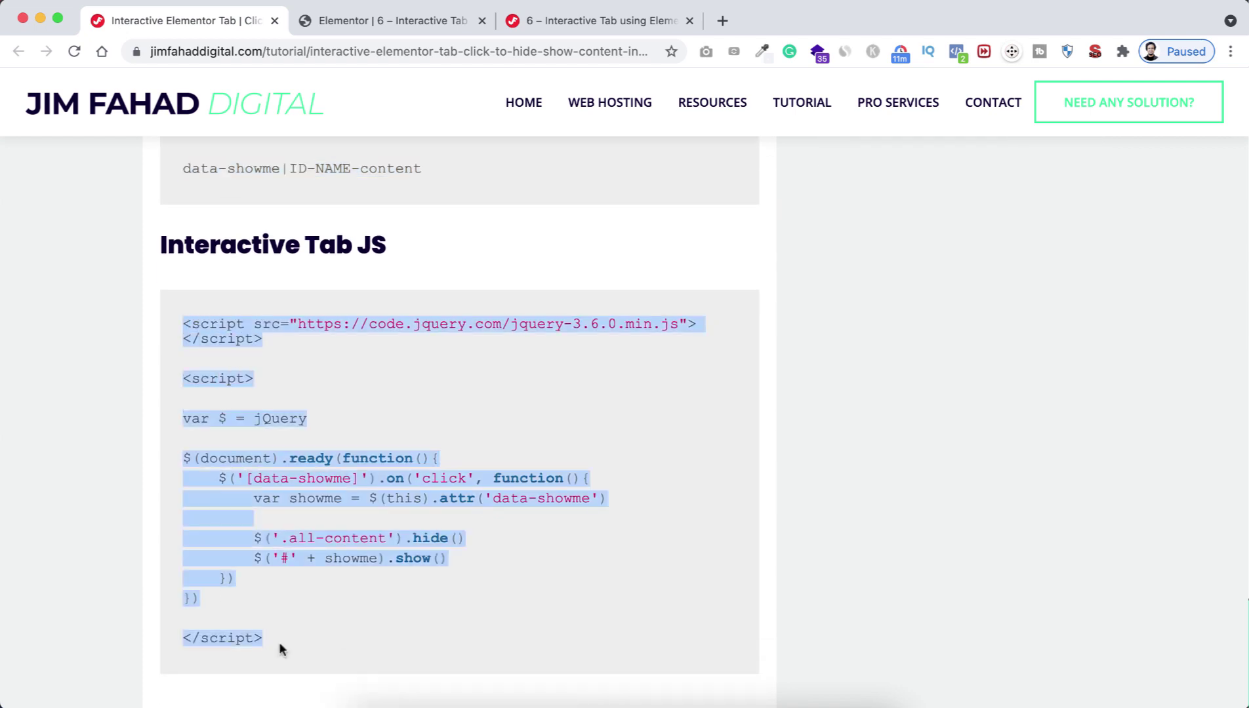
{"action": "left_click", "coordinate": [364, 19]}
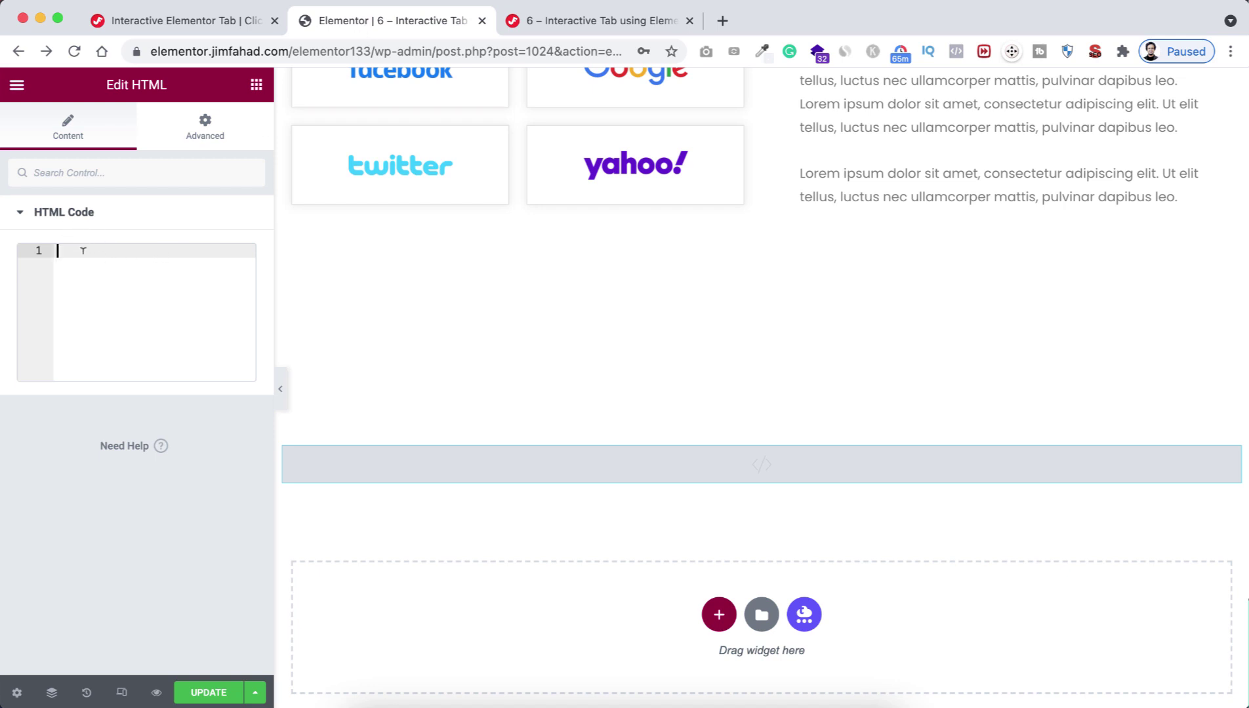
Step: Paste the jQuery tab-switching script into the HTML Code box and save with UPDATE
{"action": "type", "text": "<script src=\"https://code.jquery.com/jquery-3.6.0.min.js\"></script> <script> var $ = jQuery $(document).ready(function(){     $('[data-showme]').on('click', function(){         var showme = $(this).attr('data-showme')          $('.all-content').hide()         $('#' + showme).show()     }) }) </script>"}
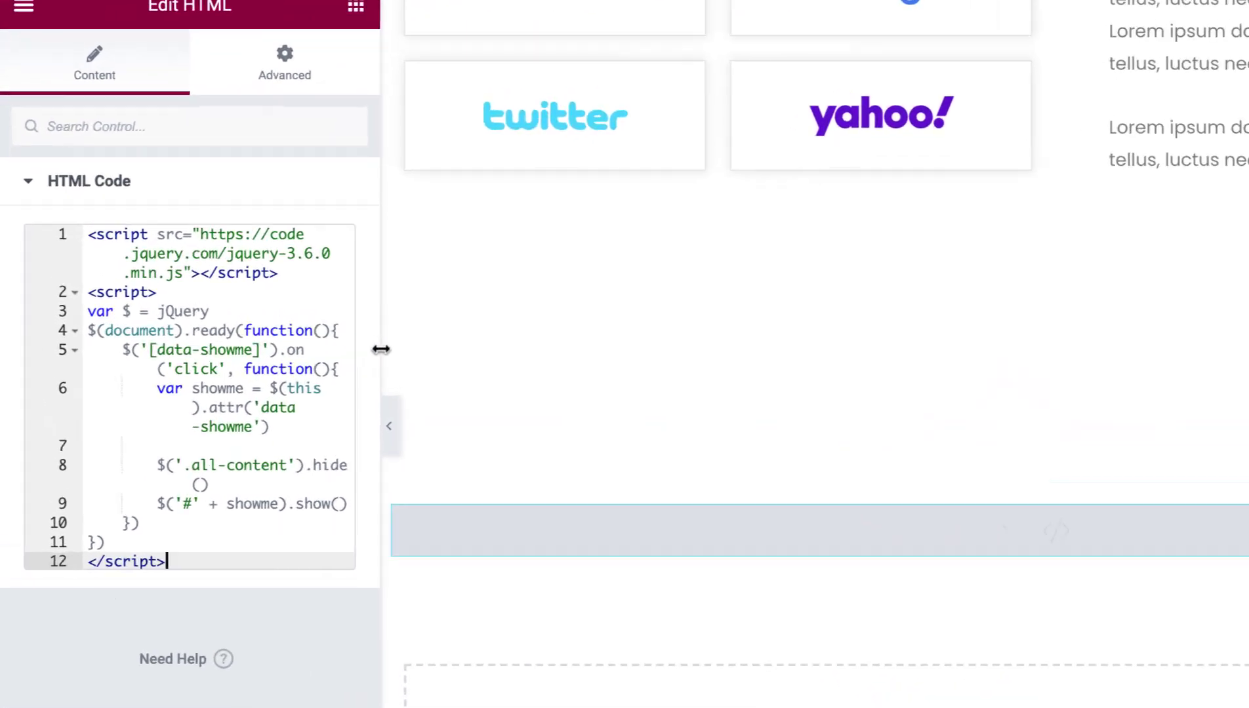
{"action": "left_click_drag", "start_coordinate": [274, 331], "coordinate": [593, 331]}
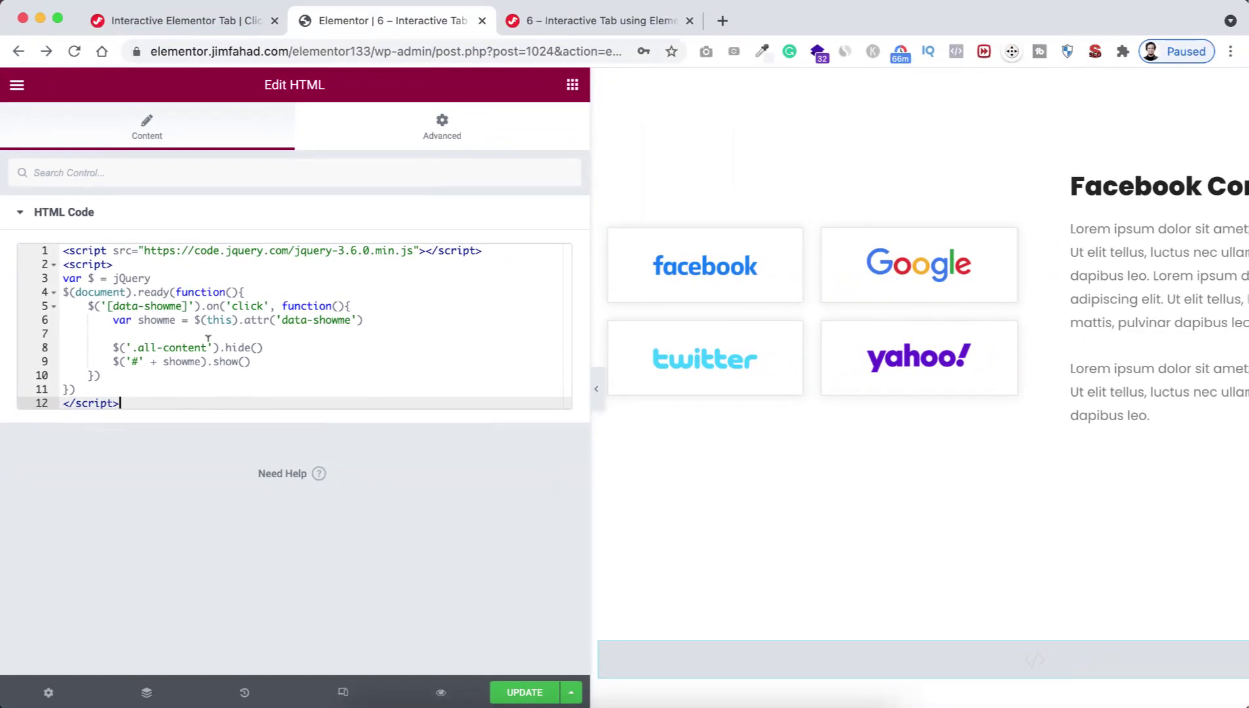
{"action": "left_click_drag", "start_coordinate": [591, 337], "coordinate": [272, 375]}
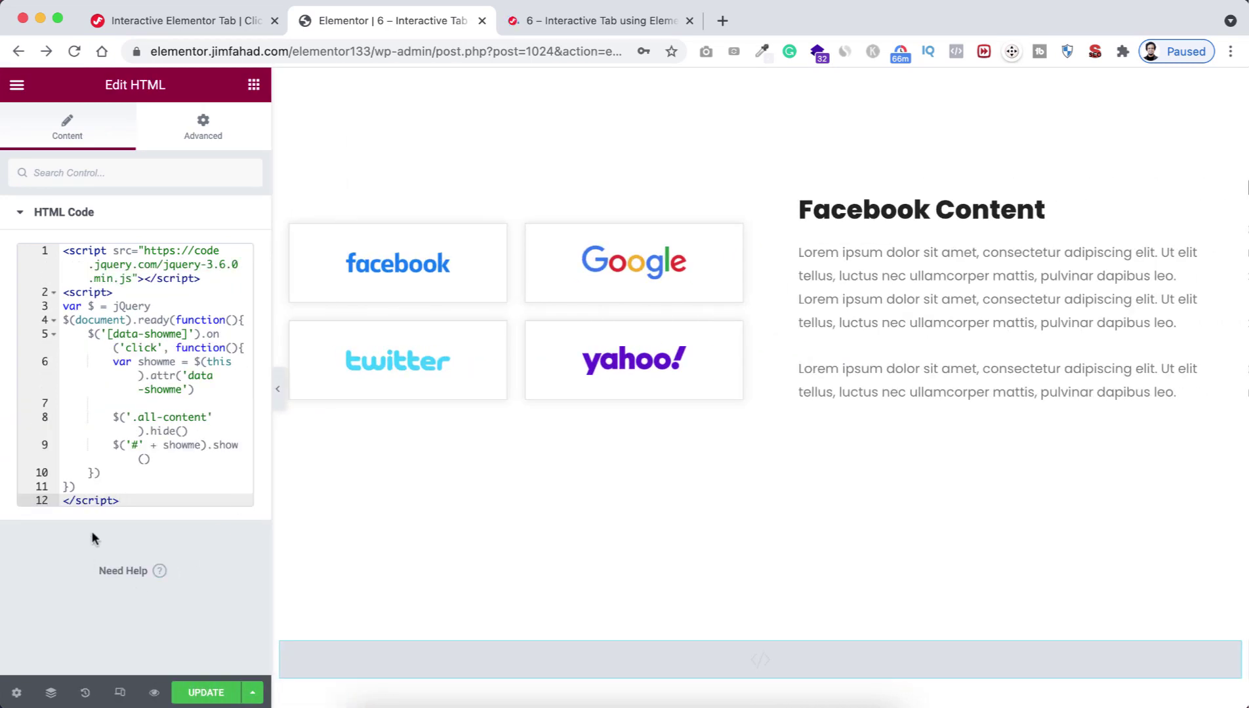
{"action": "left_click", "coordinate": [208, 694]}
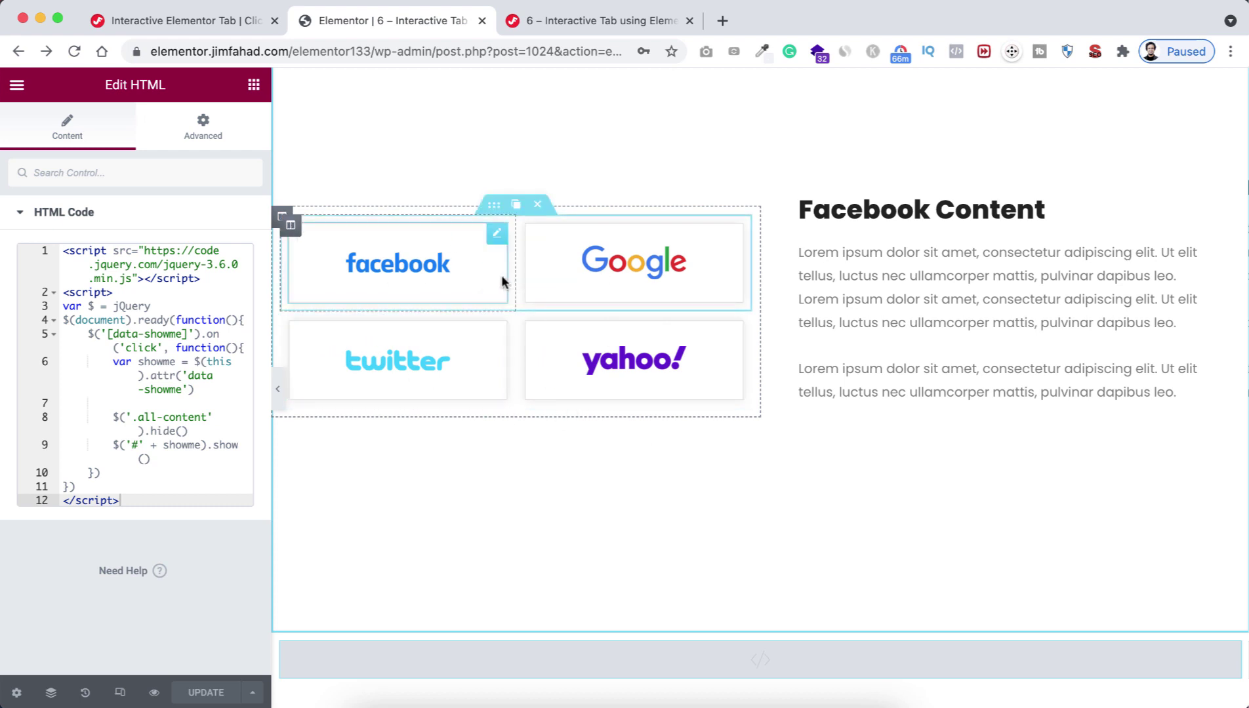
Step: Open the live preview and try the Google, Twitter, Yahoo and Facebook logos
{"action": "left_click", "coordinate": [155, 694]}
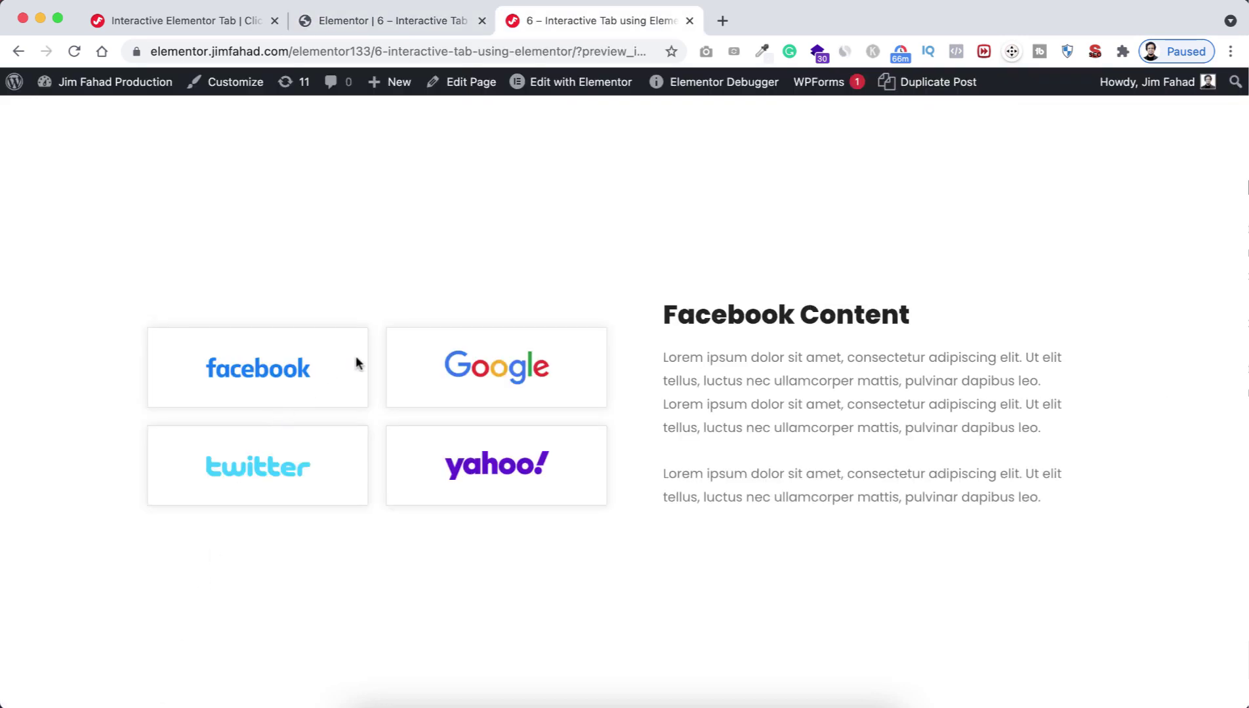
{"action": "left_click", "coordinate": [491, 375]}
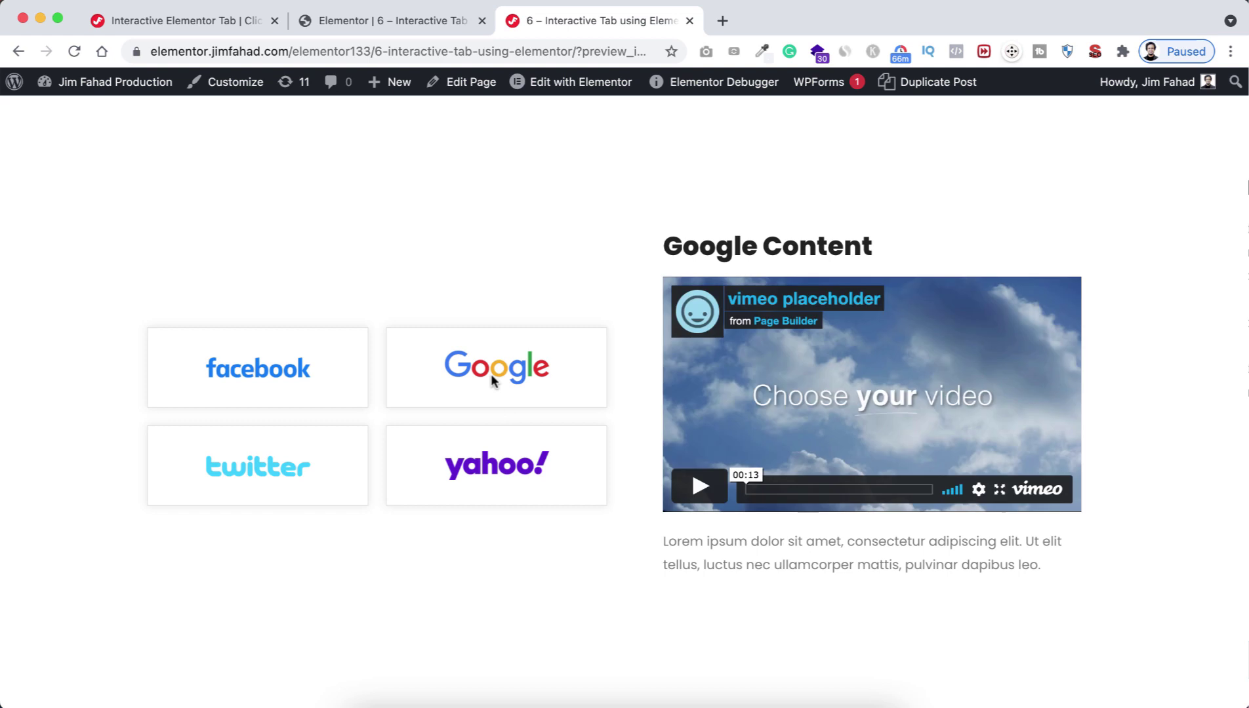
{"action": "mouse_move", "coordinate": [831, 368]}
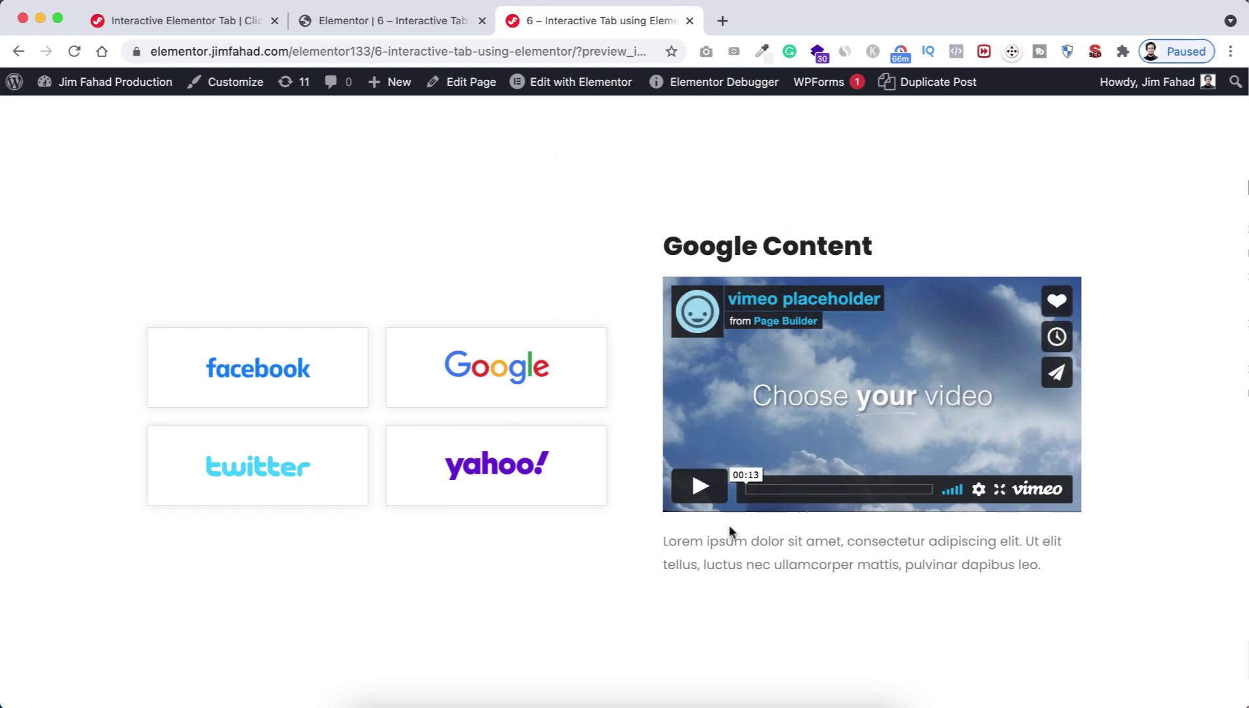
{"action": "left_click", "coordinate": [314, 472]}
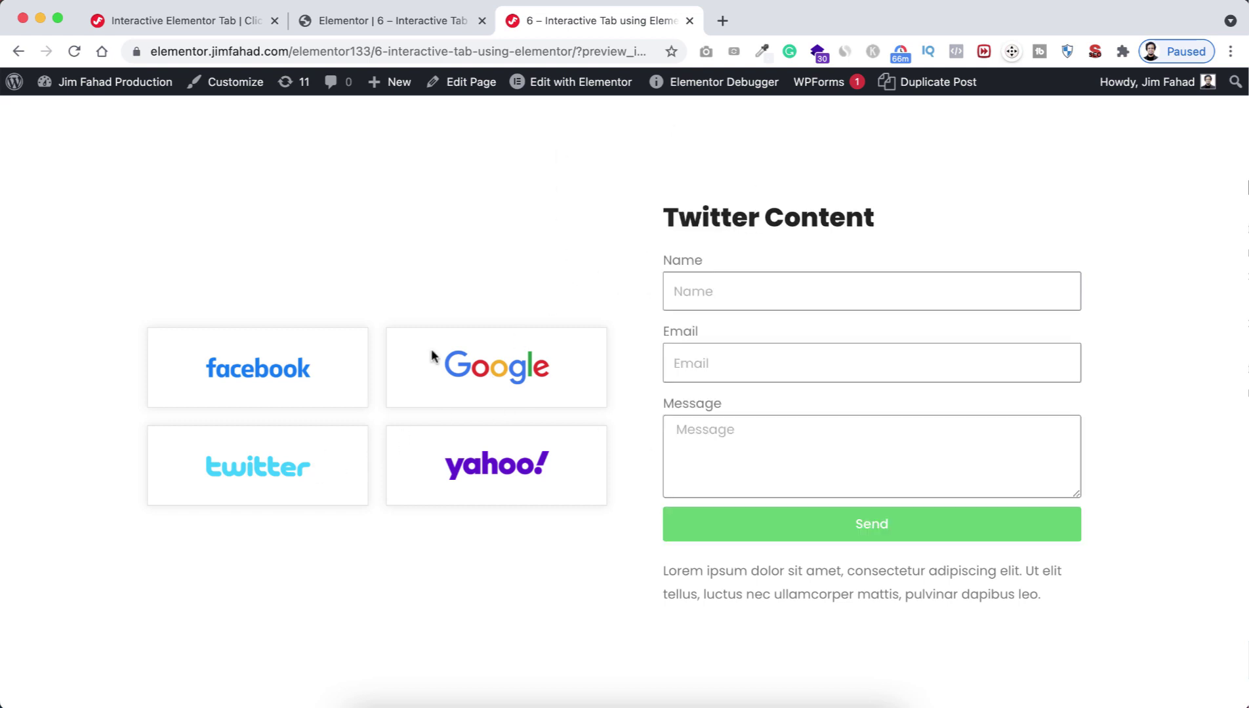
{"action": "left_click", "coordinate": [472, 482]}
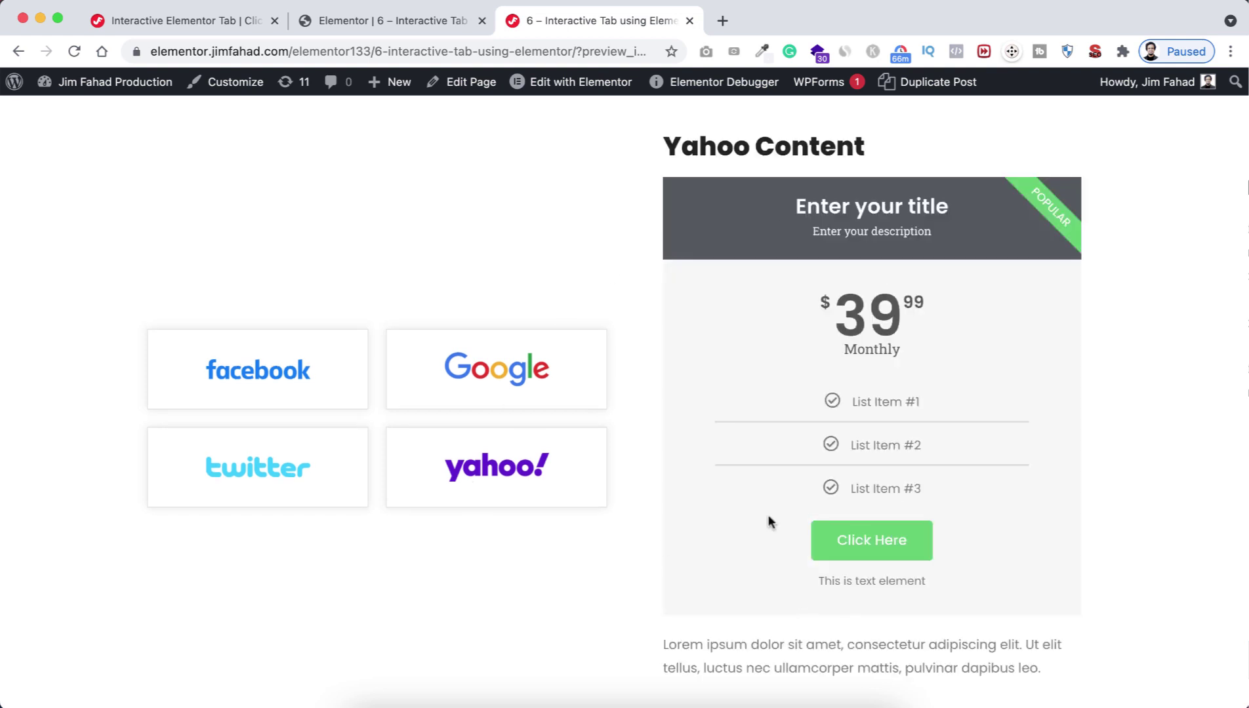
{"action": "left_click", "coordinate": [336, 365]}
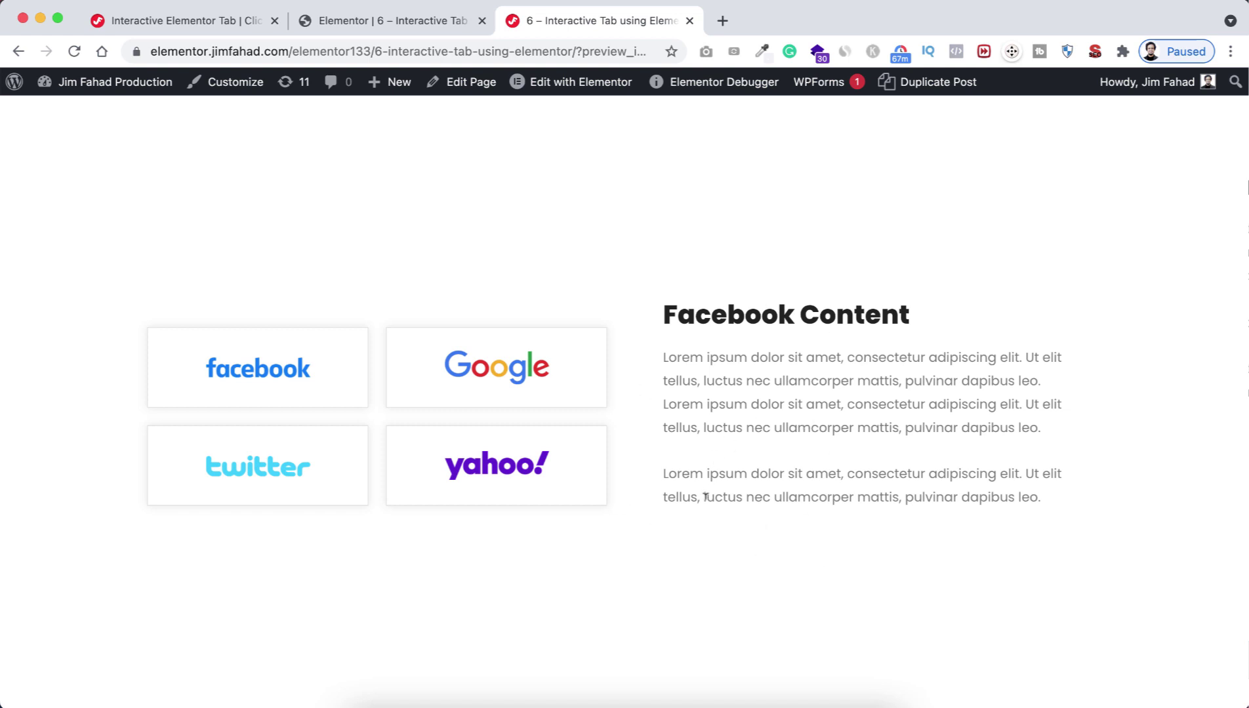
Step: Cycle through all four logos again to confirm each panel swaps in, then return to the editor
{"action": "left_click", "coordinate": [496, 368]}
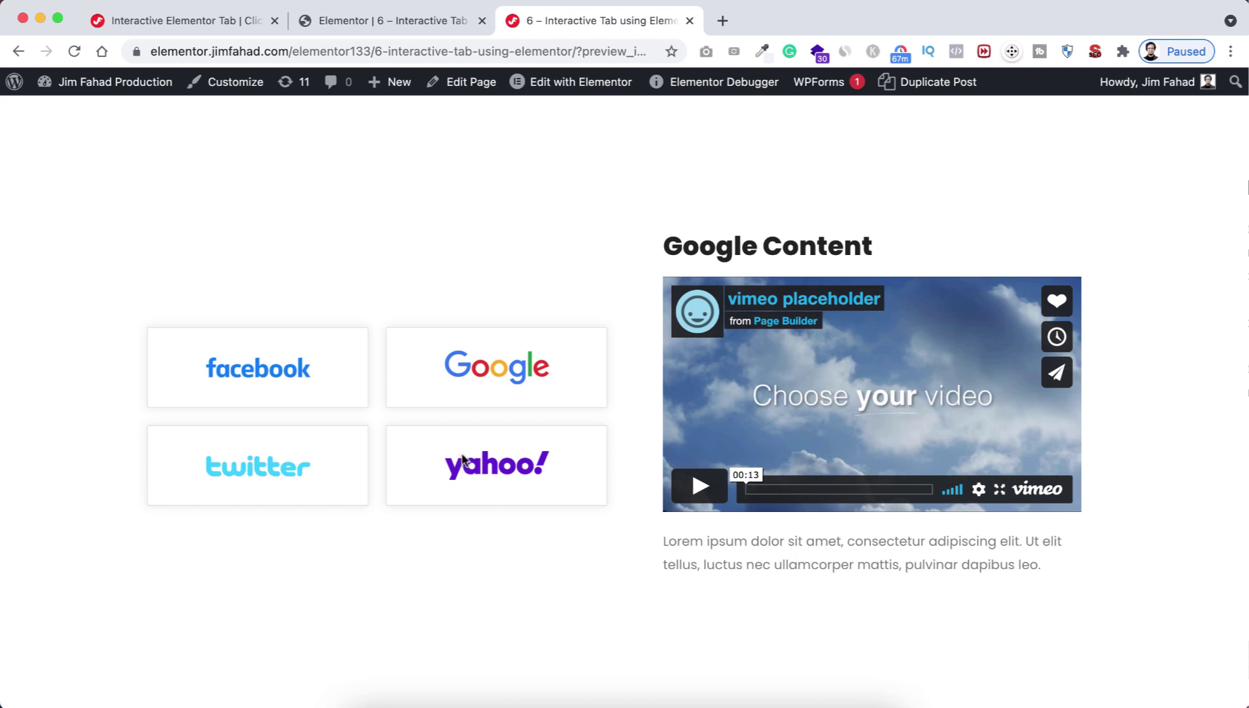
{"action": "left_click", "coordinate": [486, 461]}
{"action": "left_click", "coordinate": [458, 384]}
{"action": "left_click", "coordinate": [333, 379]}
{"action": "left_click", "coordinate": [315, 473]}
{"action": "left_click", "coordinate": [528, 466]}
{"action": "left_click", "coordinate": [517, 375]}
{"action": "left_click", "coordinate": [356, 30]}
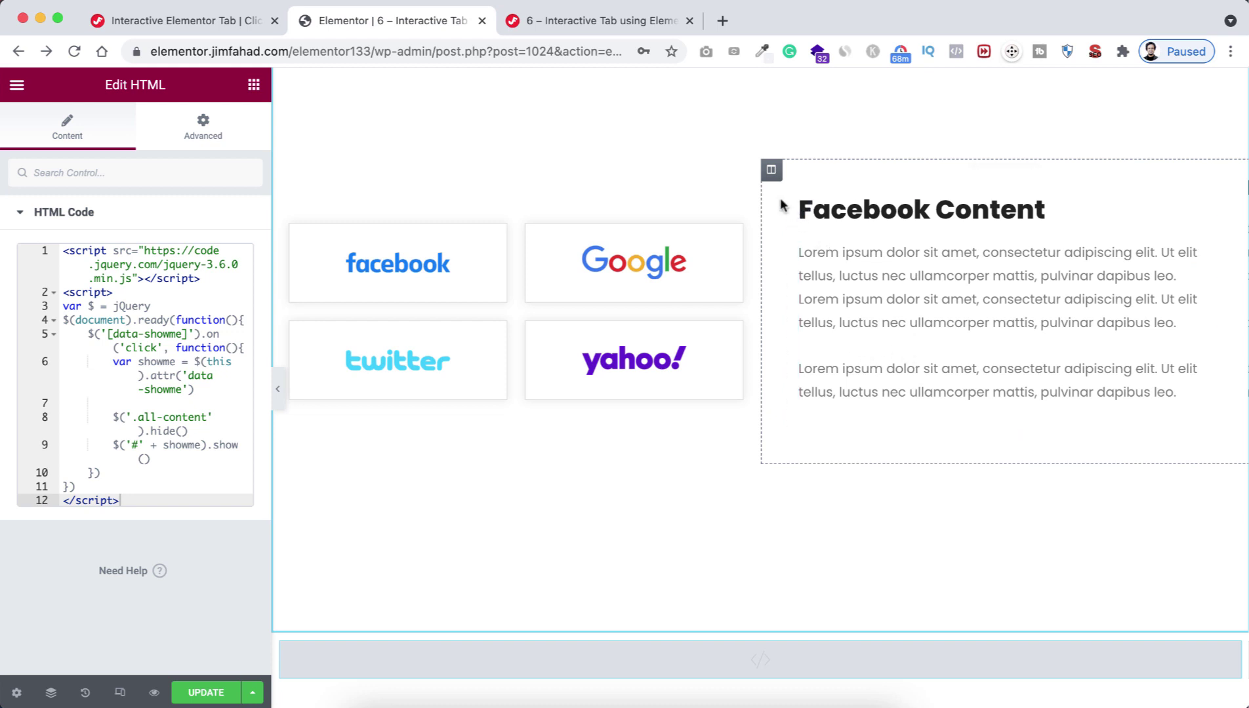
Step: Change the column's .all-content rule from display: none to display: block
{"action": "mouse_move", "coordinate": [772, 173]}
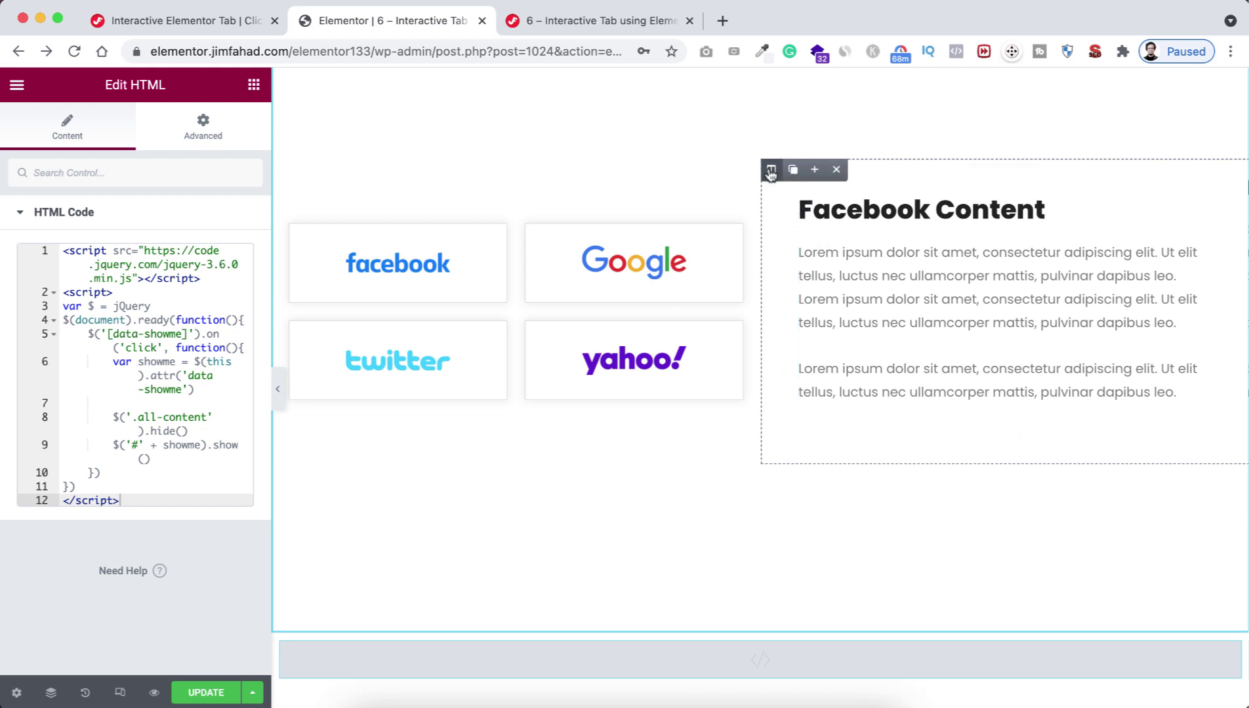
{"action": "left_click", "coordinate": [772, 172]}
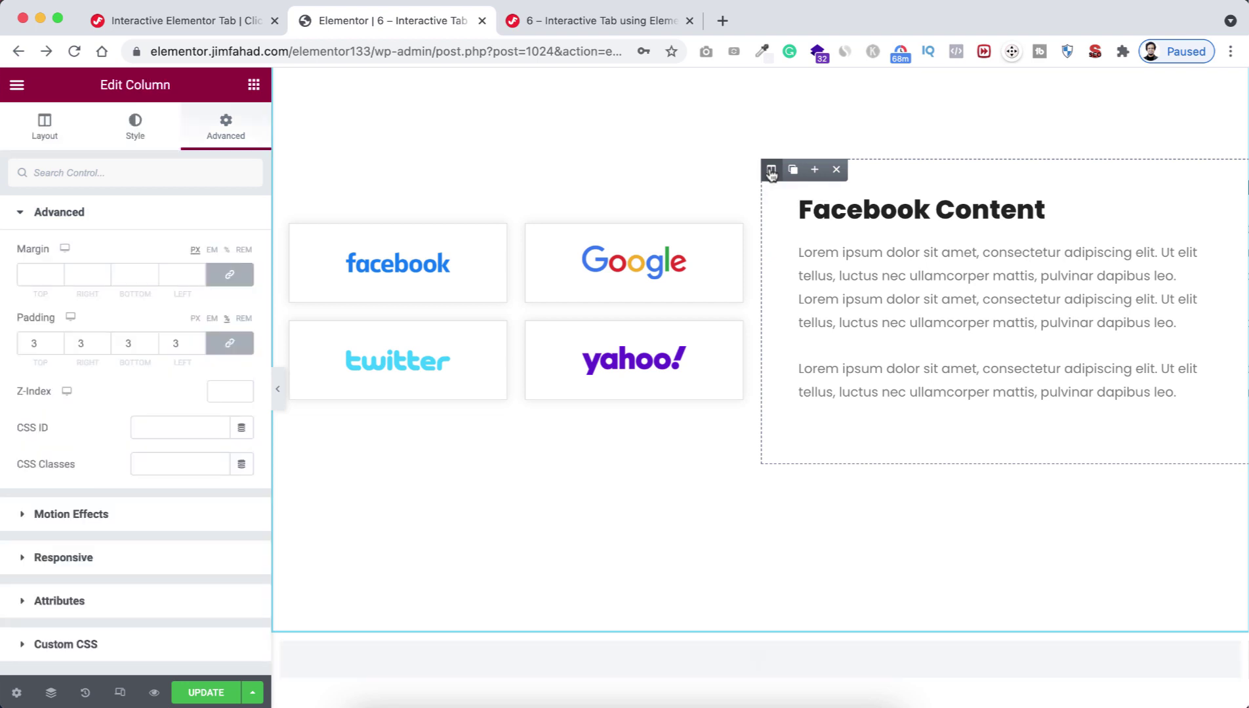
{"action": "scroll", "coordinate": [105, 525], "scroll_direction": "down", "scroll_amount": 1}
{"action": "scroll", "coordinate": [105, 525], "scroll_direction": "up", "scroll_amount": 1}
{"action": "scroll", "coordinate": [104, 524], "scroll_direction": "down", "scroll_amount": 1}
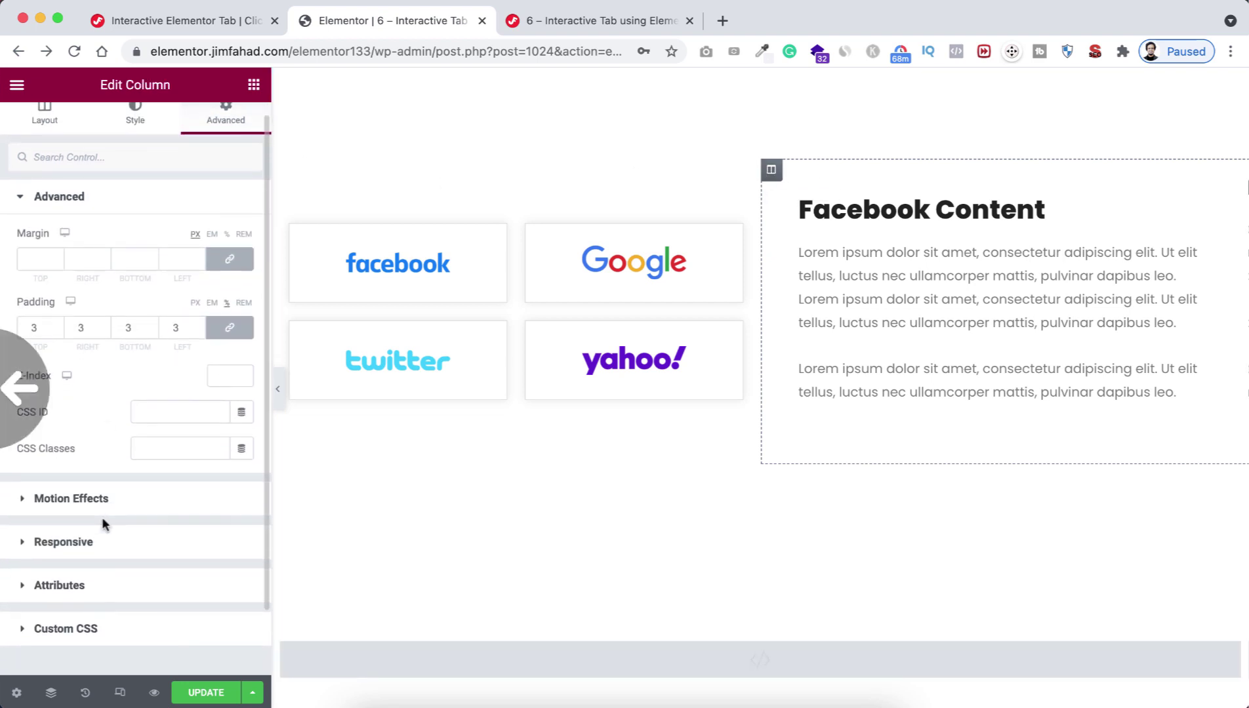
{"action": "left_click", "coordinate": [66, 629]}
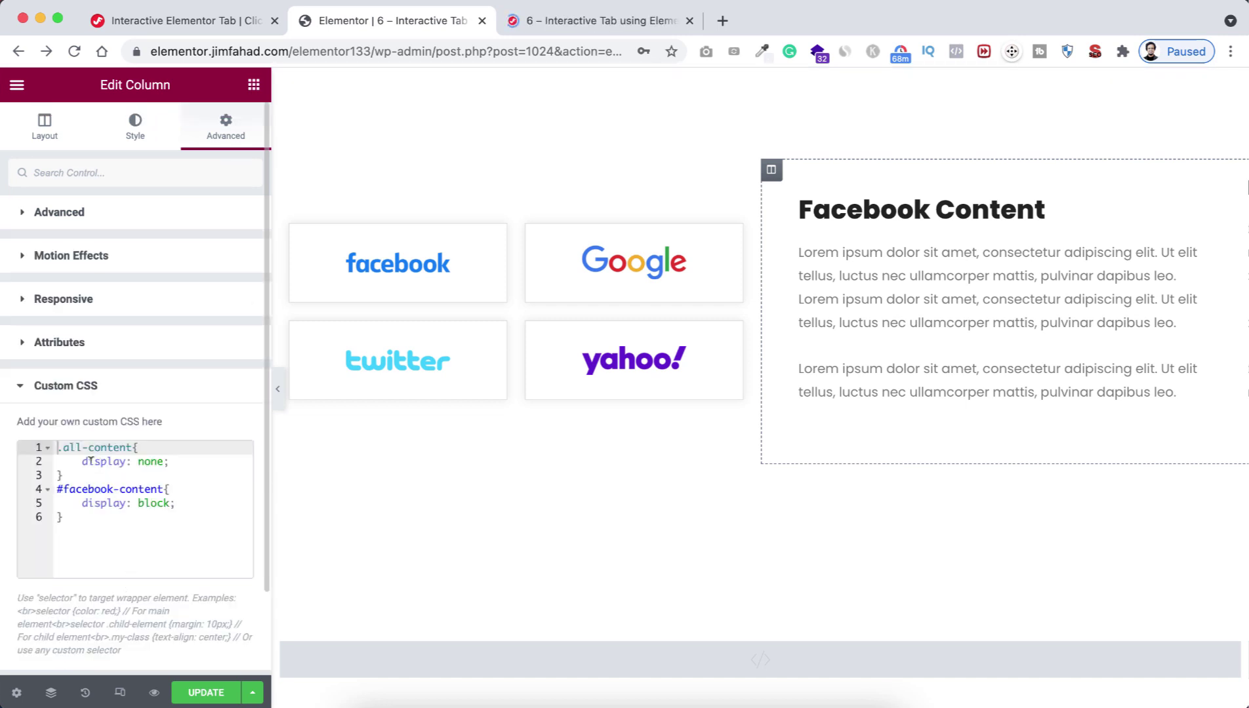
{"action": "double_click", "coordinate": [147, 461]}
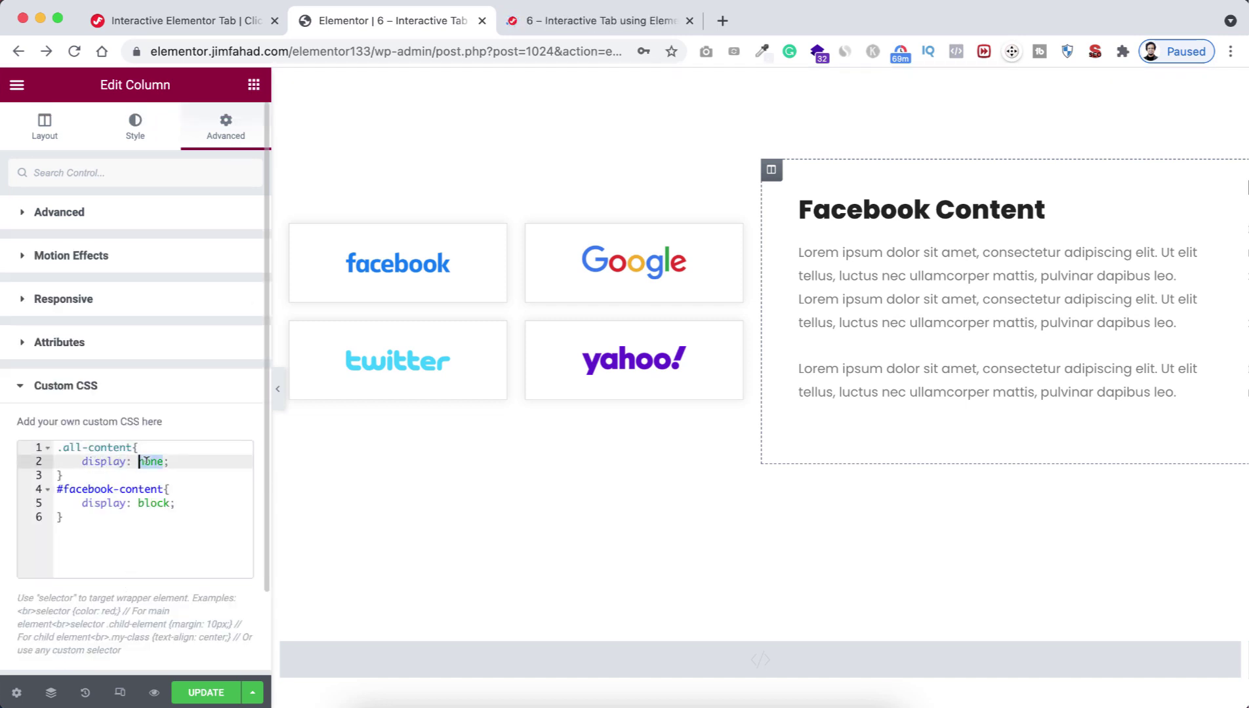
{"action": "type", "text": "block"}
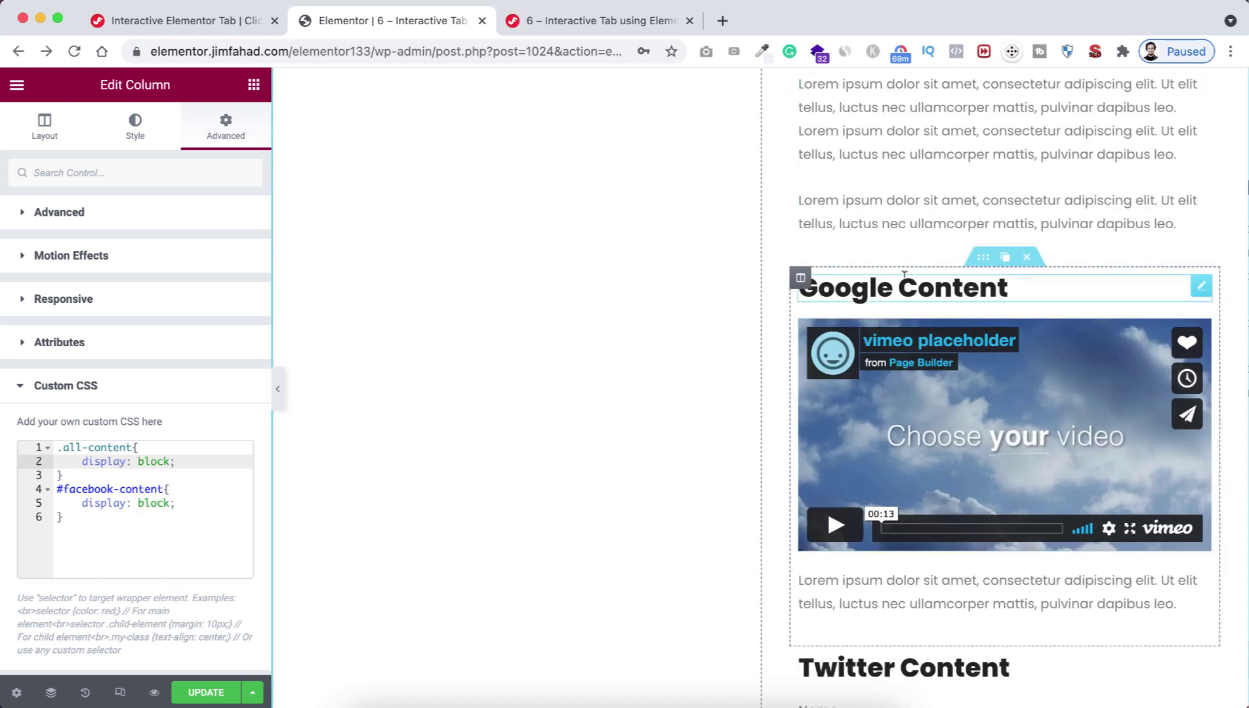
{"action": "scroll", "coordinate": [941, 215], "scroll_direction": "up", "scroll_amount": 2}
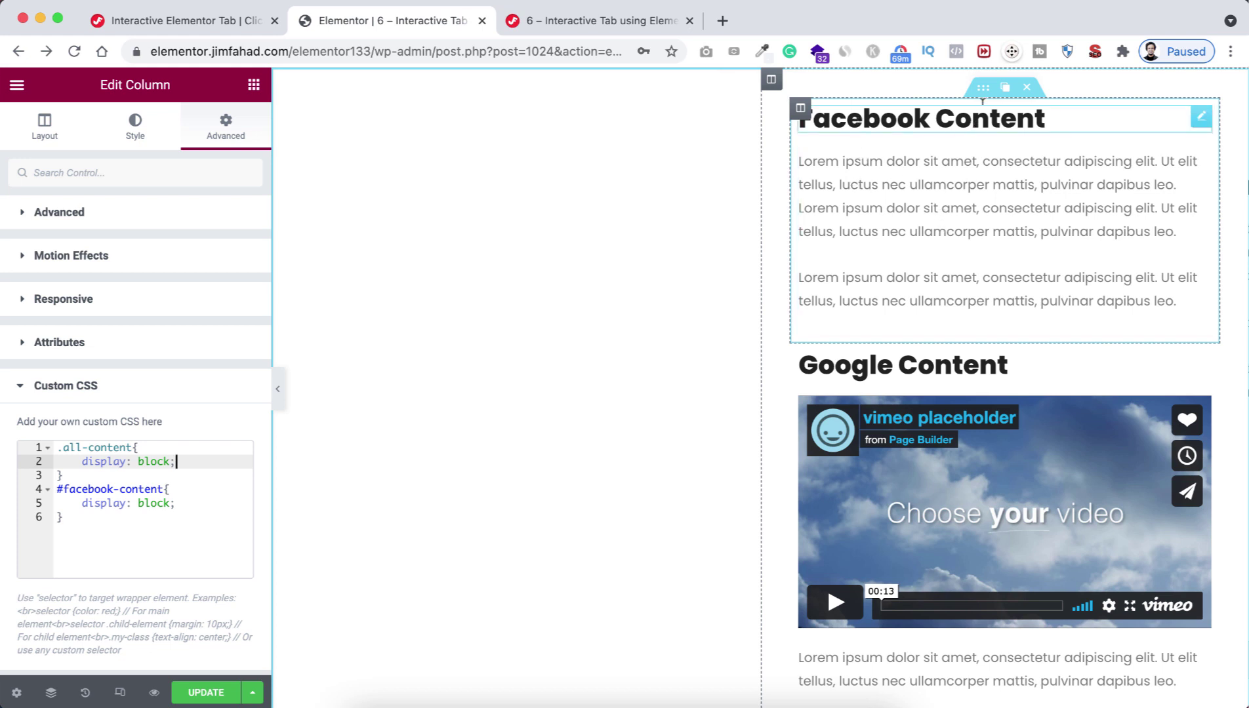
{"action": "left_click", "coordinate": [984, 89]}
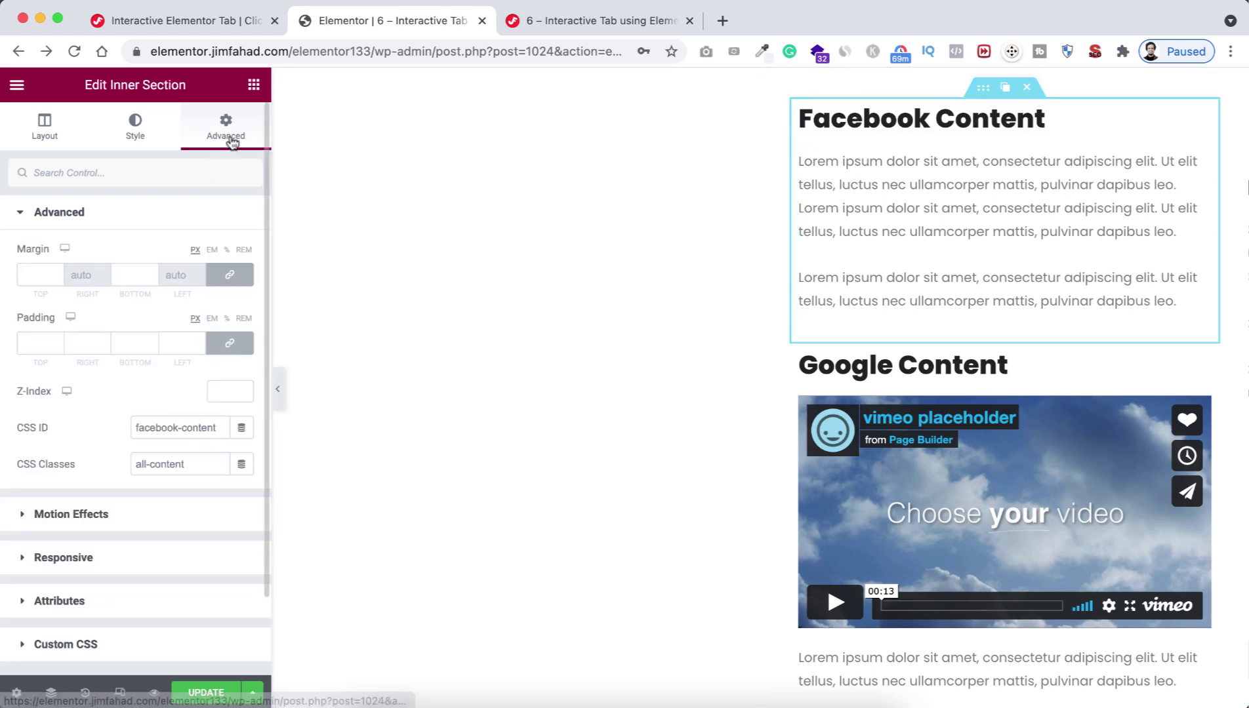
Step: Set the Facebook section's Entrance Animation to Fade In with Slow duration
{"action": "scroll", "coordinate": [157, 423], "scroll_direction": "down", "scroll_amount": 1}
{"action": "left_click", "coordinate": [81, 473]}
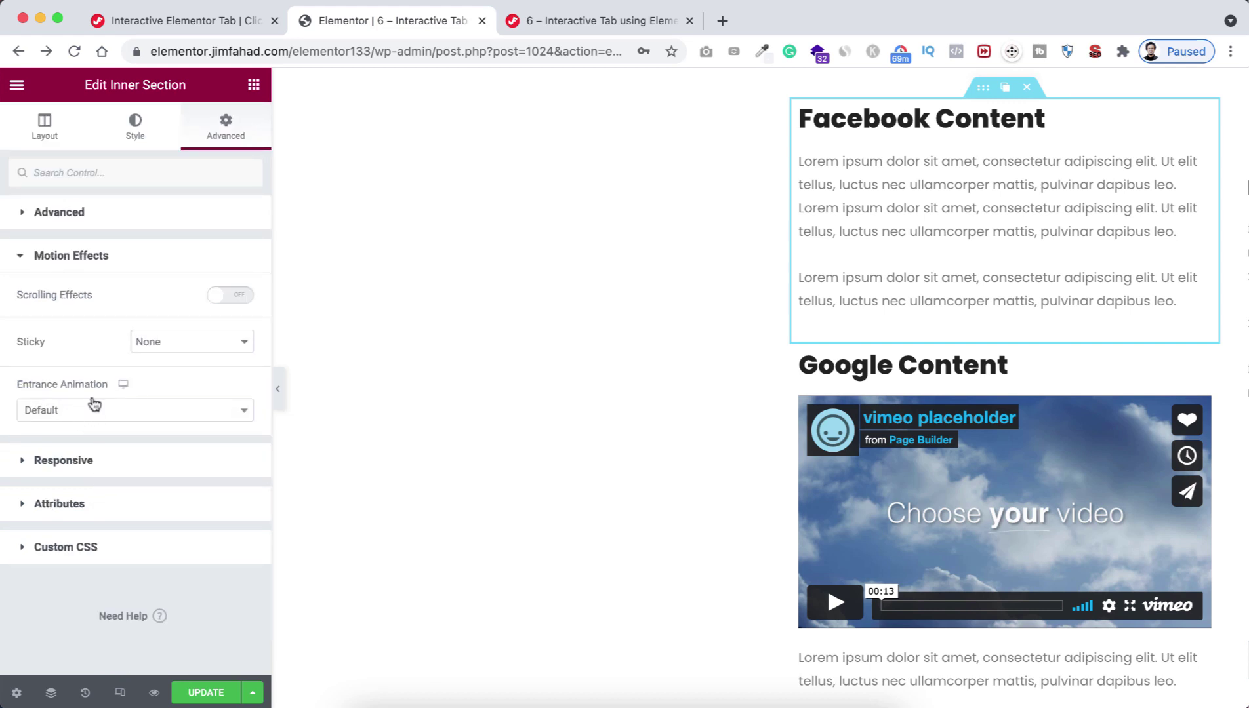
{"action": "left_click", "coordinate": [85, 413]}
{"action": "left_click", "coordinate": [78, 503]}
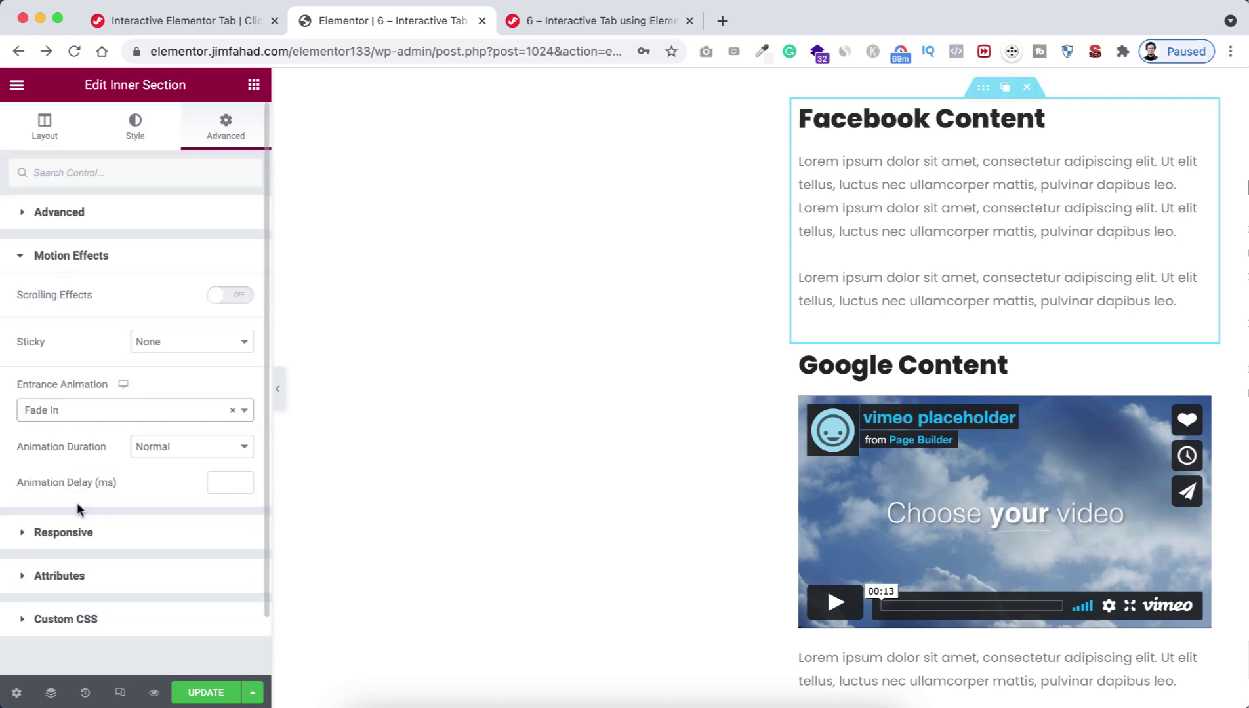
{"action": "left_click", "coordinate": [146, 452]}
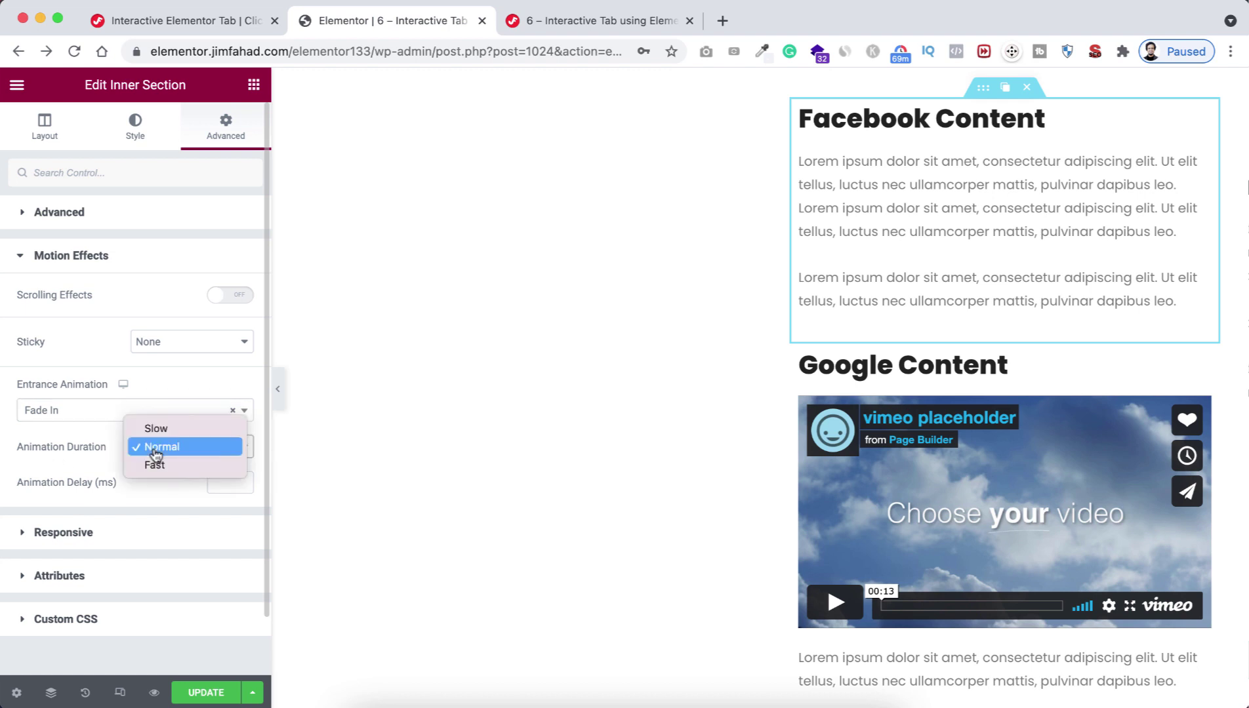
{"action": "left_click", "coordinate": [158, 433]}
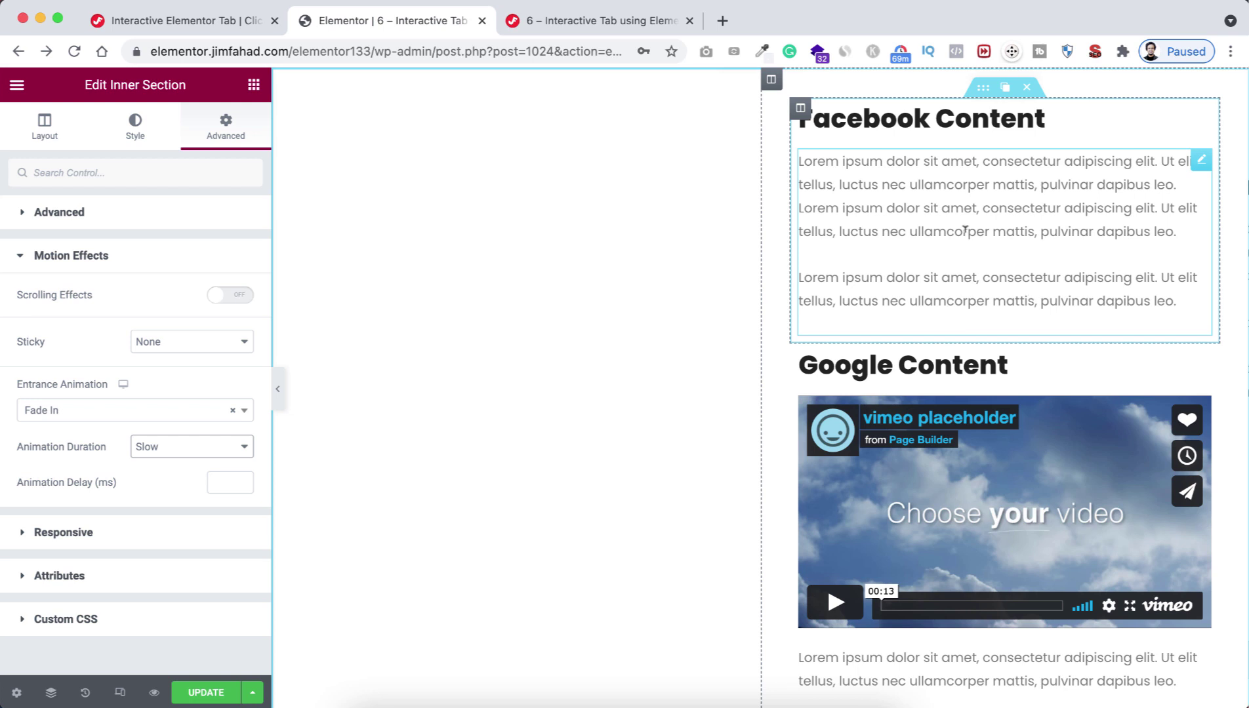
Step: Copy the Facebook content section
{"action": "right_click", "coordinate": [984, 90]}
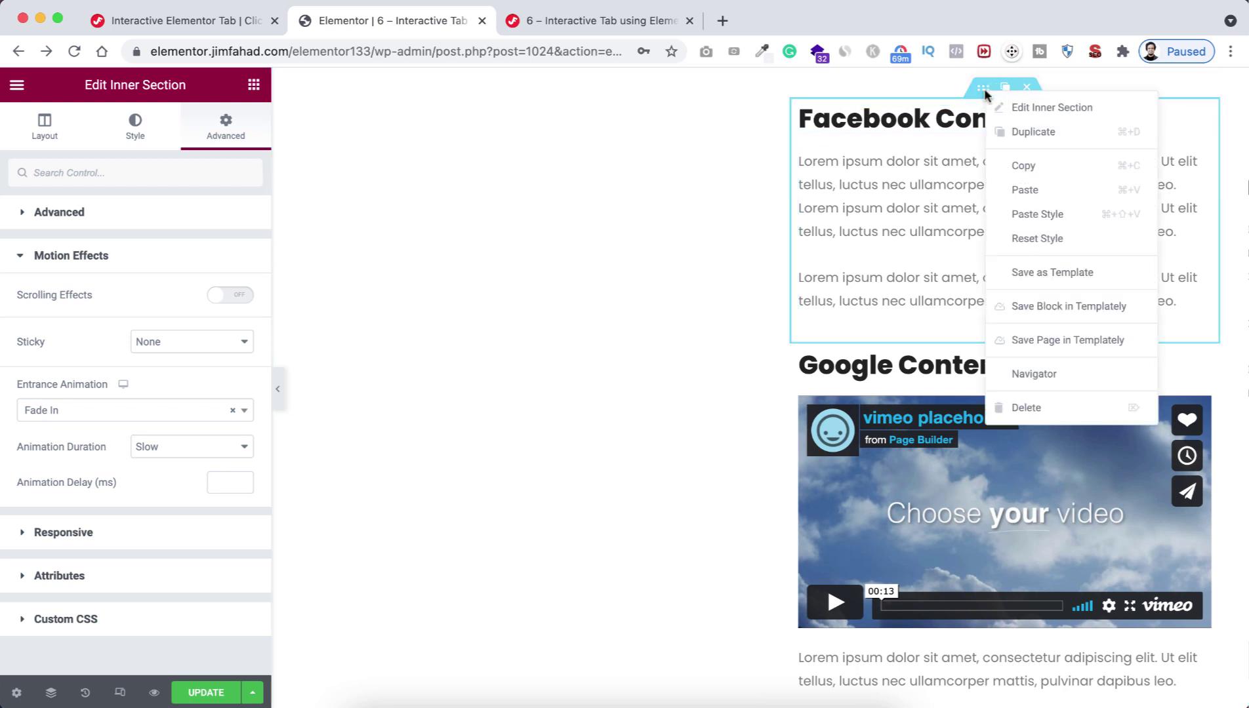
{"action": "left_click", "coordinate": [1024, 170]}
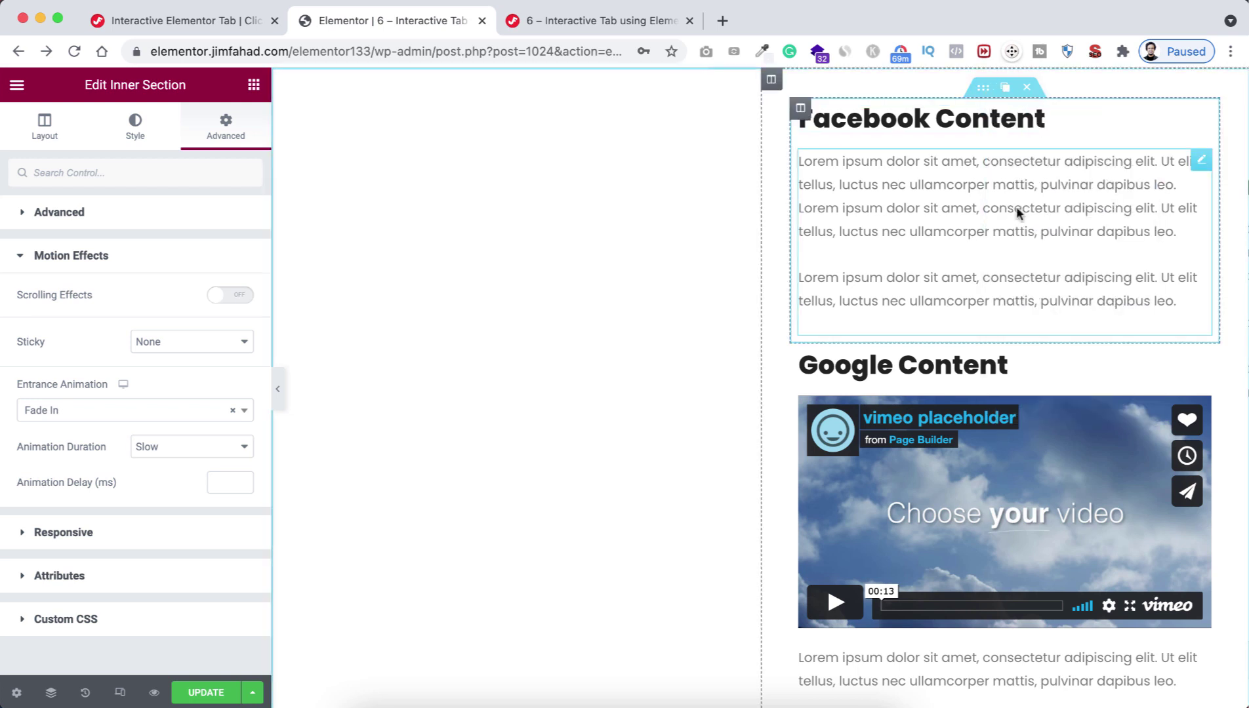
{"action": "scroll", "coordinate": [995, 317], "scroll_direction": "down", "scroll_amount": 2}
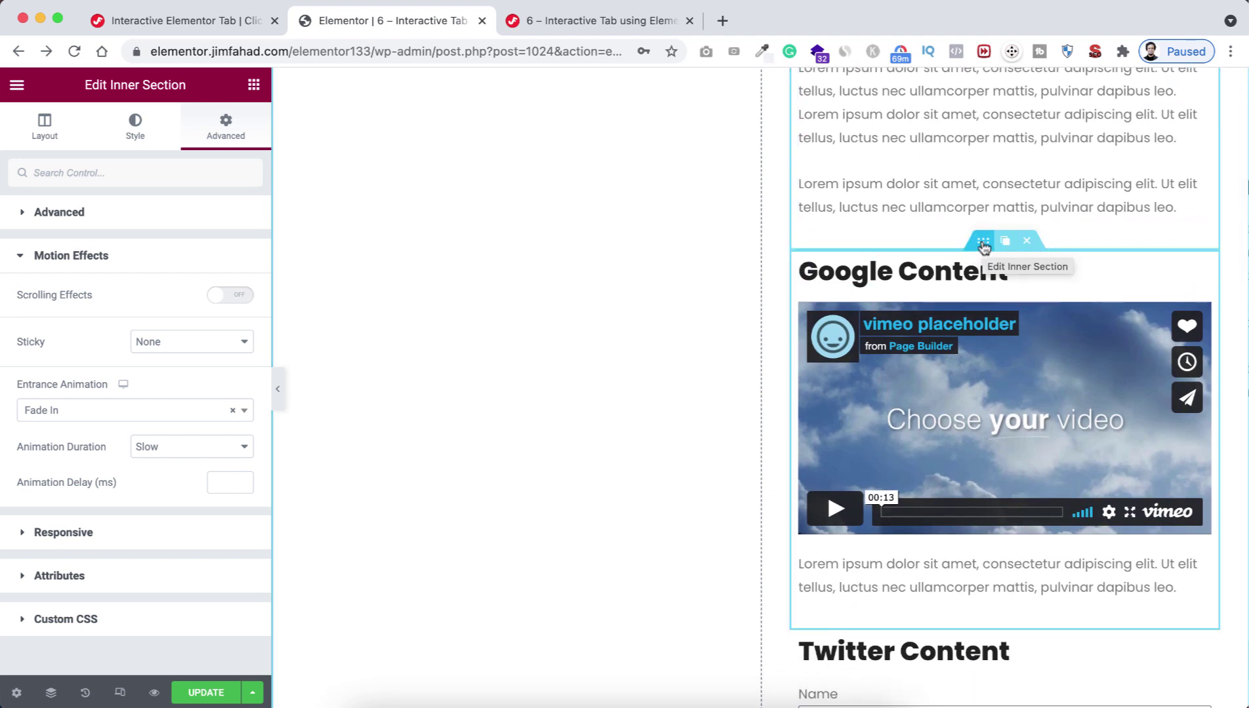
Step: Paste the Facebook section's style onto the Google, Twitter and Yahoo content sections
{"action": "right_click", "coordinate": [983, 246]}
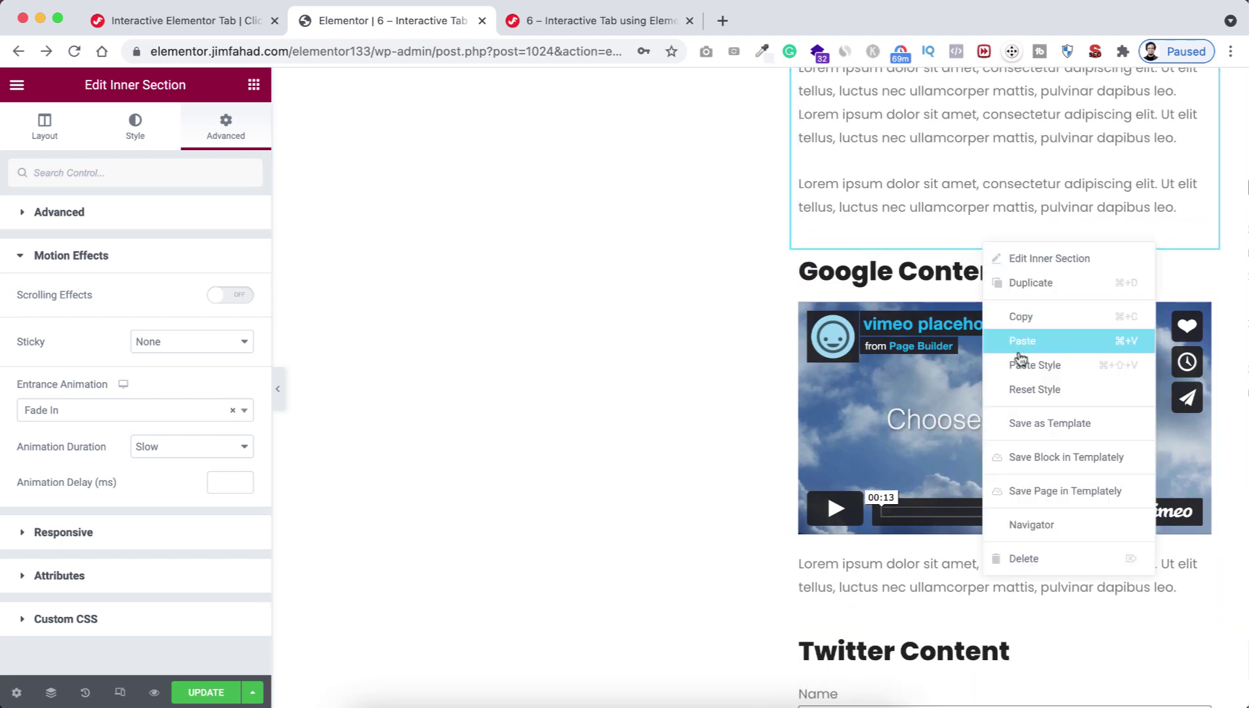
{"action": "left_click", "coordinate": [1044, 371]}
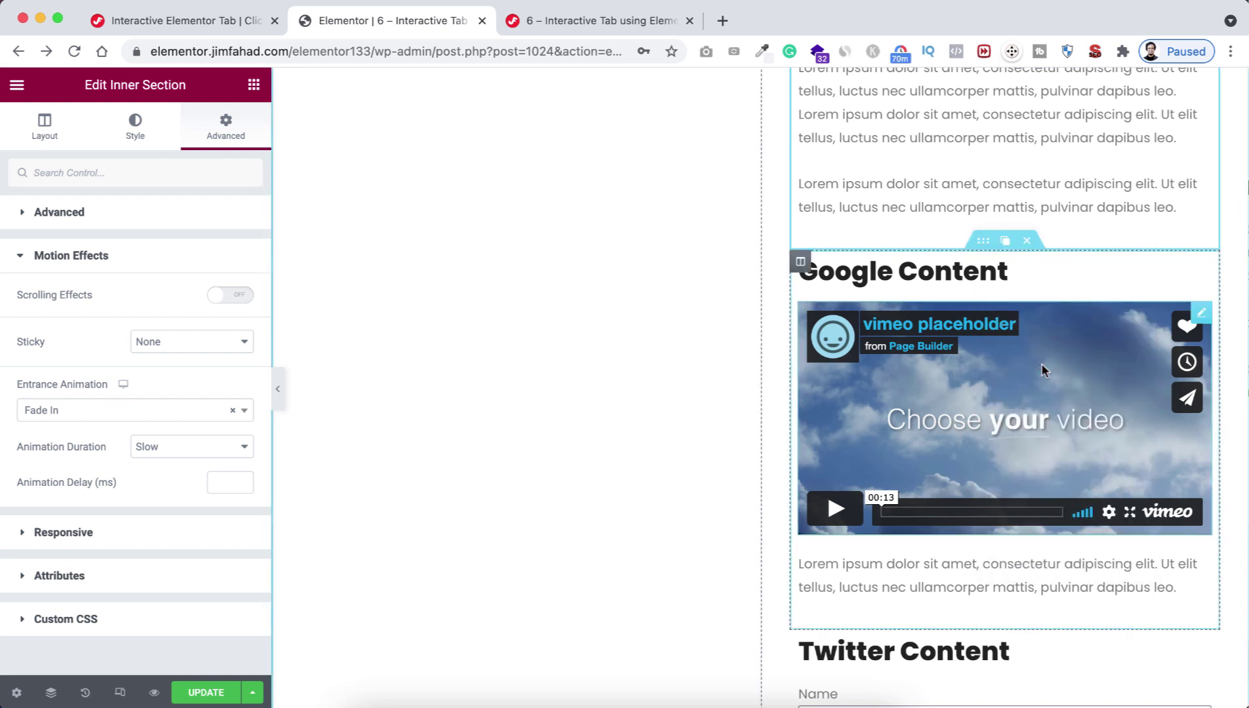
{"action": "scroll", "coordinate": [1006, 427], "scroll_direction": "down", "scroll_amount": 5}
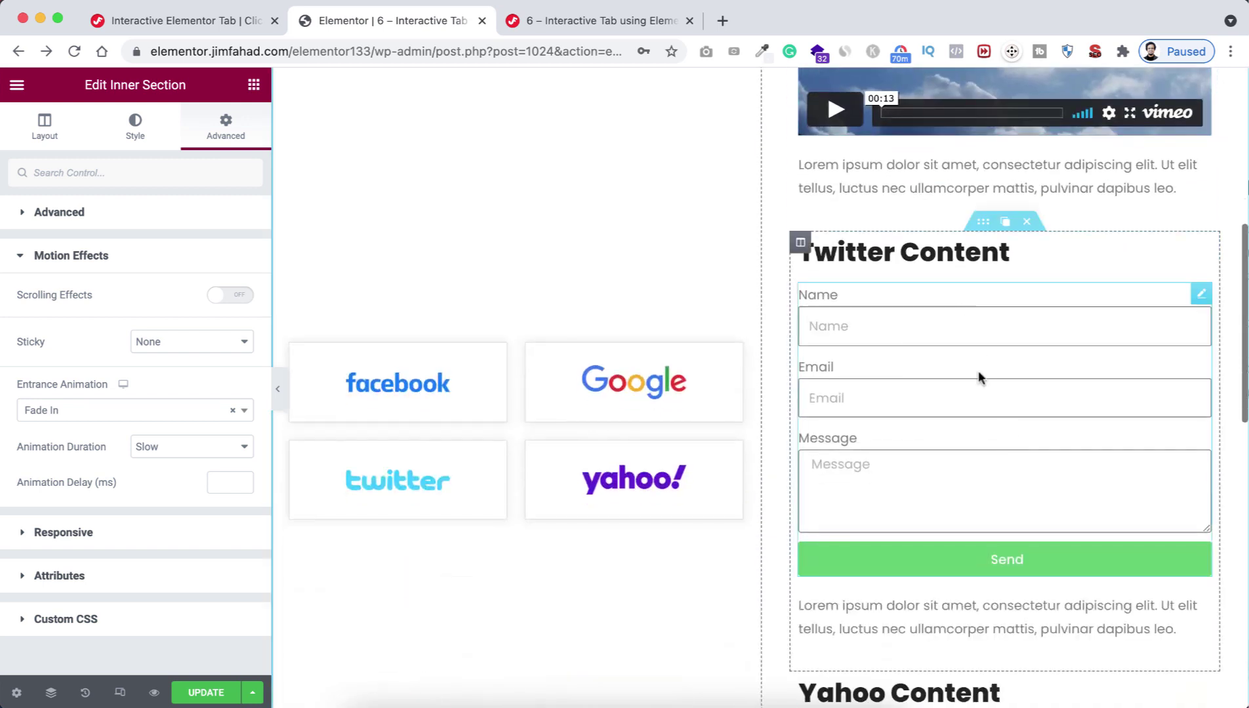
{"action": "right_click", "coordinate": [982, 226]}
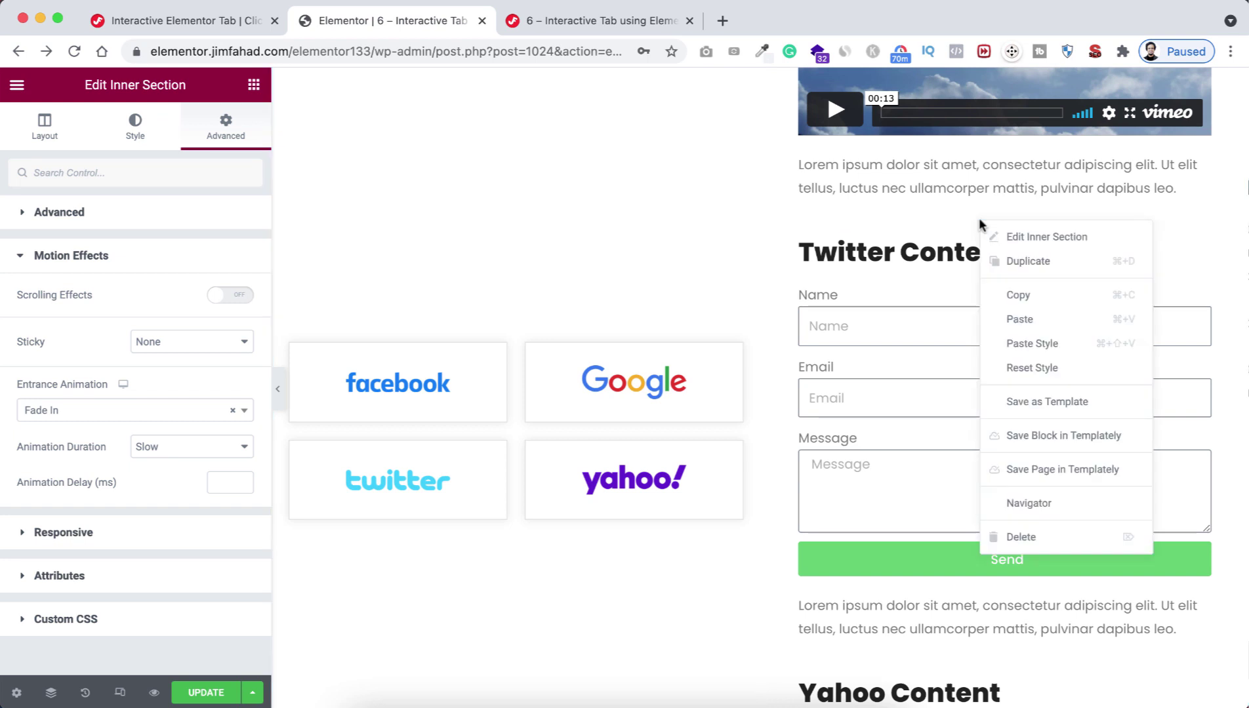
{"action": "left_click", "coordinate": [1035, 339]}
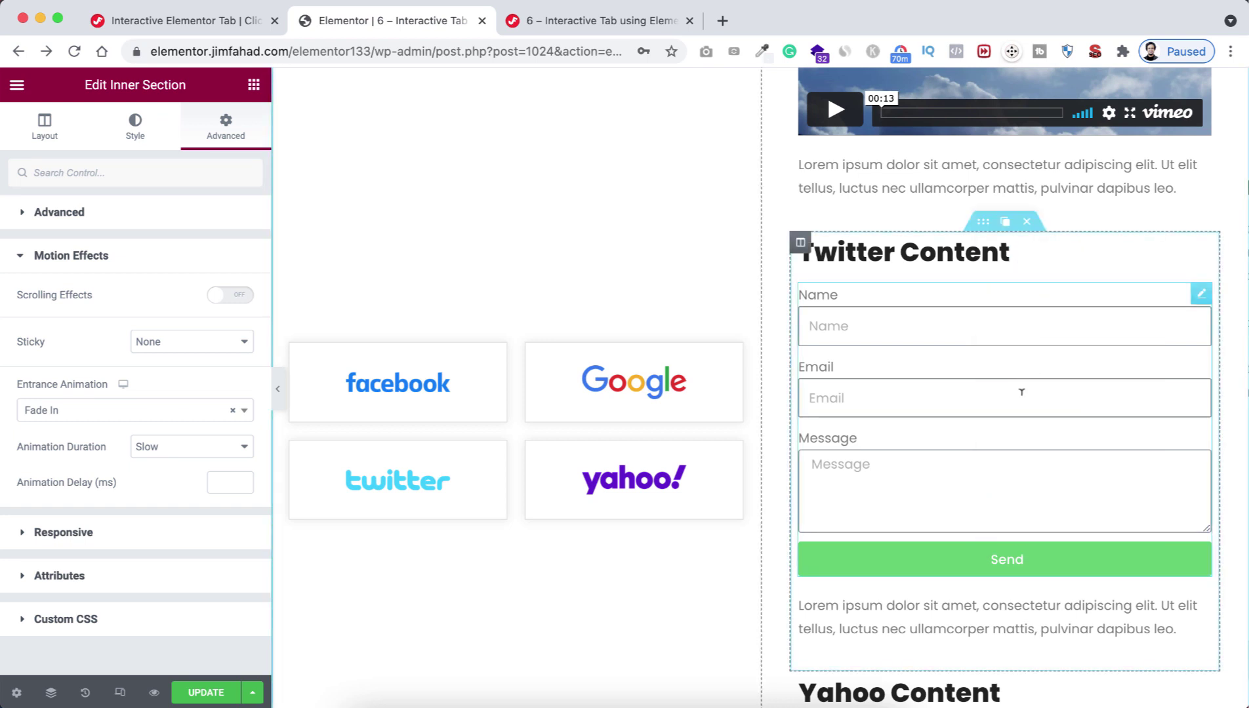
{"action": "scroll", "coordinate": [1015, 430], "scroll_direction": "down", "scroll_amount": 4}
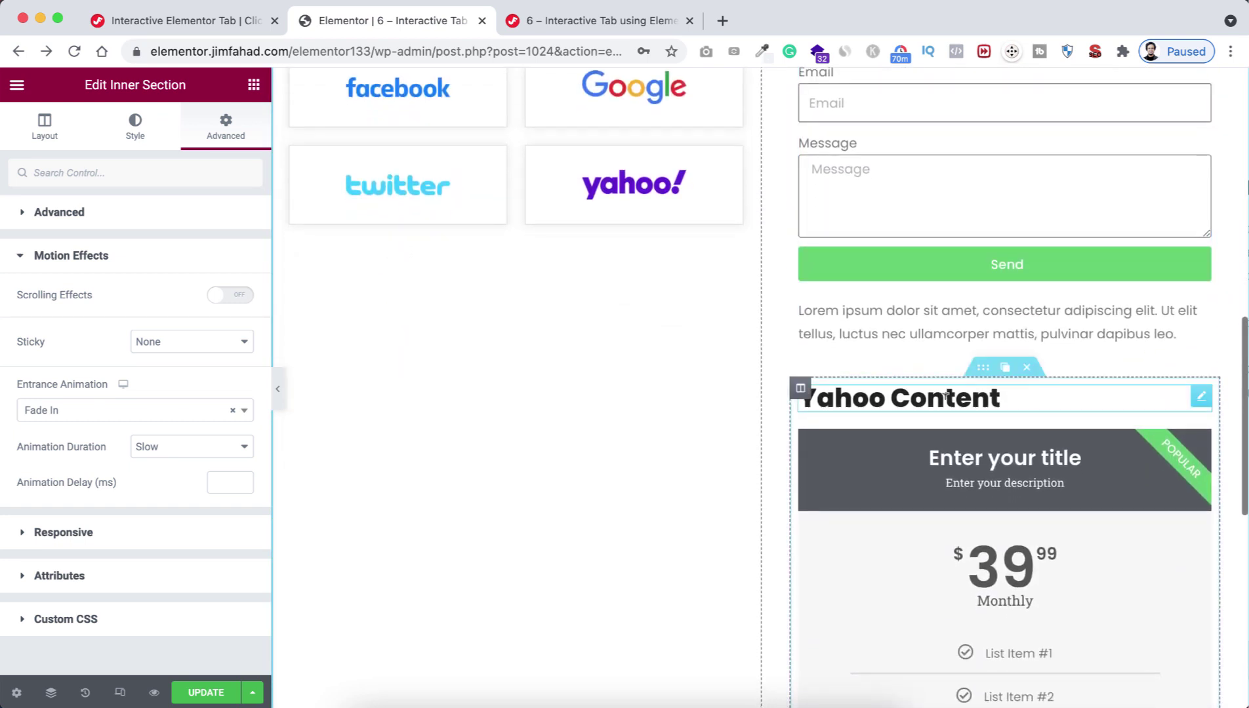
{"action": "right_click", "coordinate": [982, 368]}
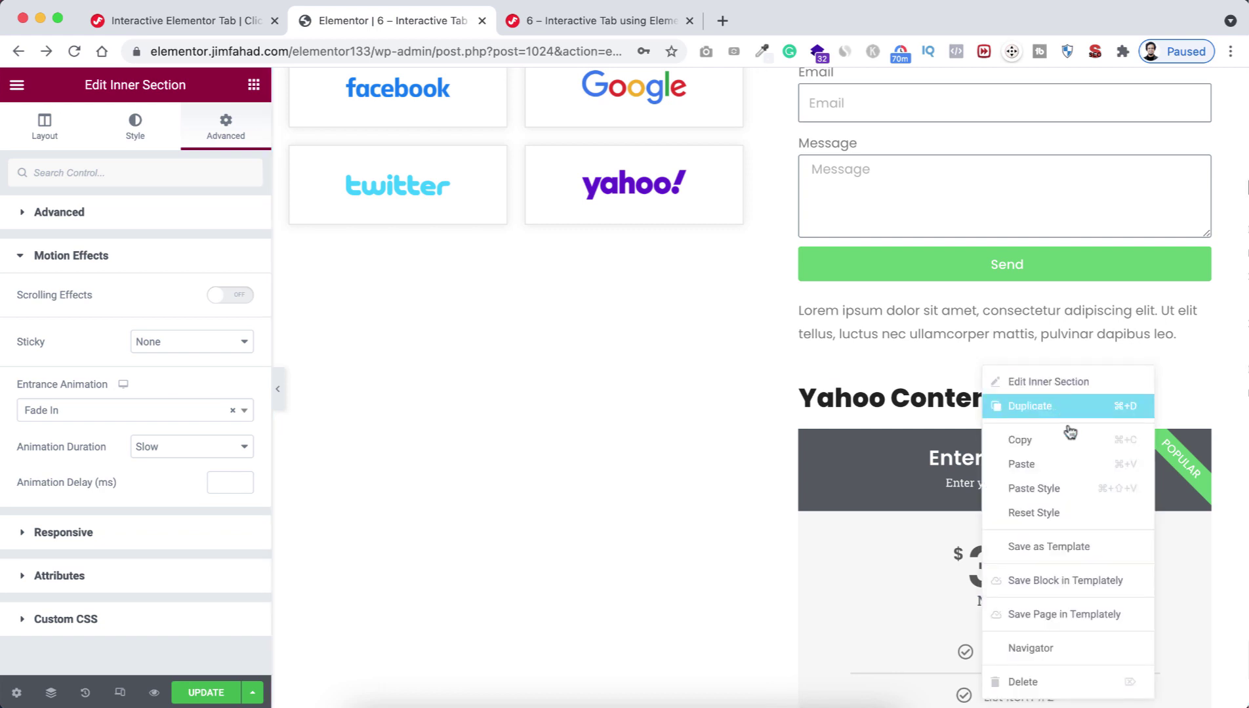
{"action": "left_click", "coordinate": [1034, 488]}
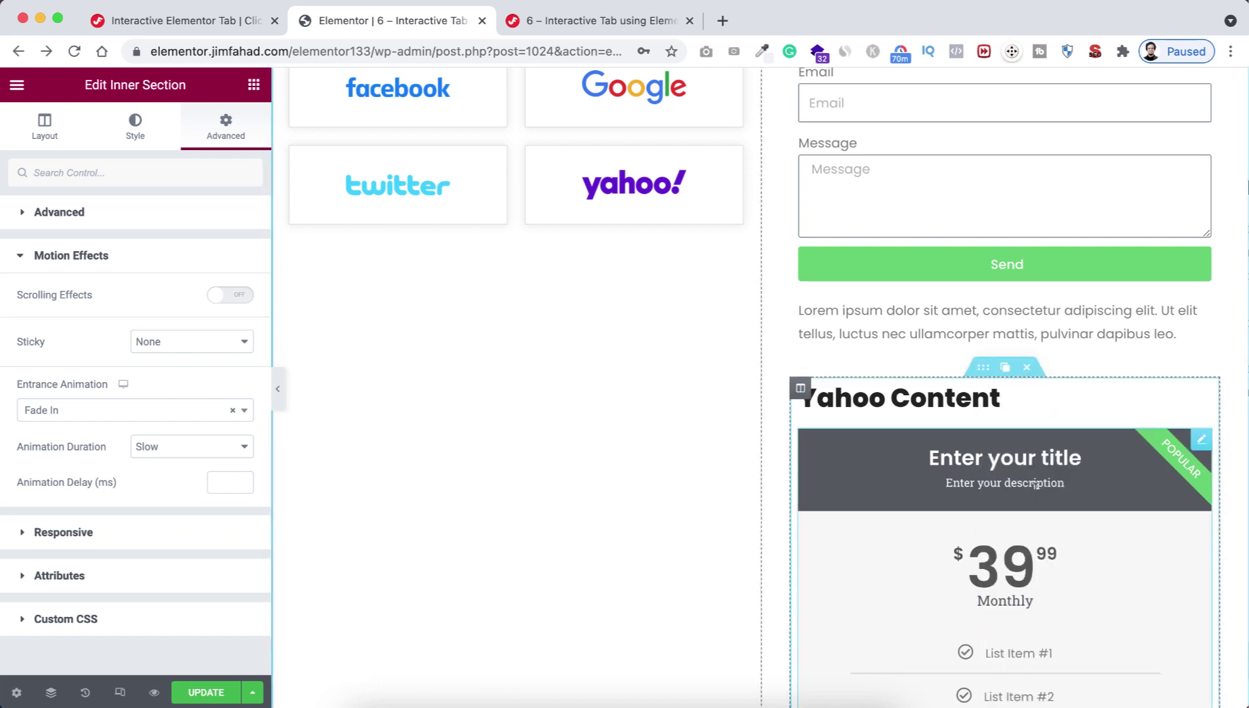
{"action": "scroll", "coordinate": [776, 266], "scroll_direction": "up", "scroll_amount": 7}
{"action": "scroll", "coordinate": [777, 262], "scroll_direction": "up", "scroll_amount": 5}
Step: Set .all-content back to display: none, save the page and open its preview
{"action": "left_click", "coordinate": [771, 79]}
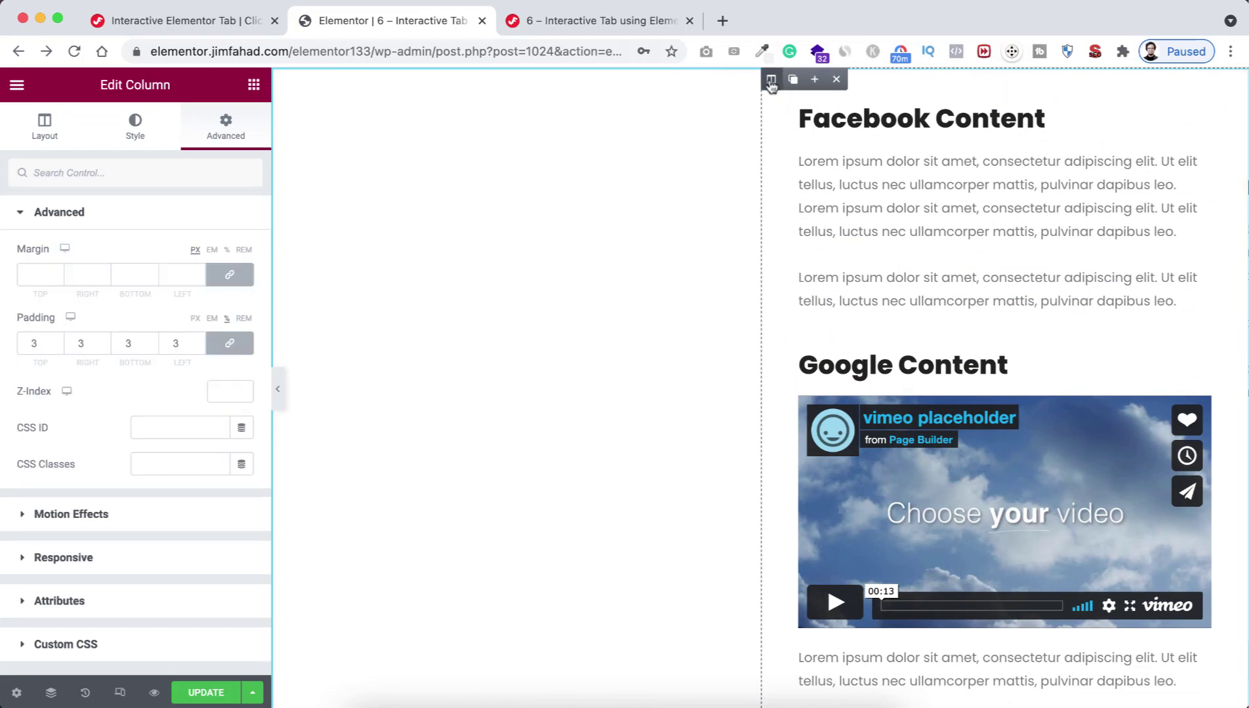
{"action": "scroll", "coordinate": [245, 460], "scroll_direction": "down", "scroll_amount": 3}
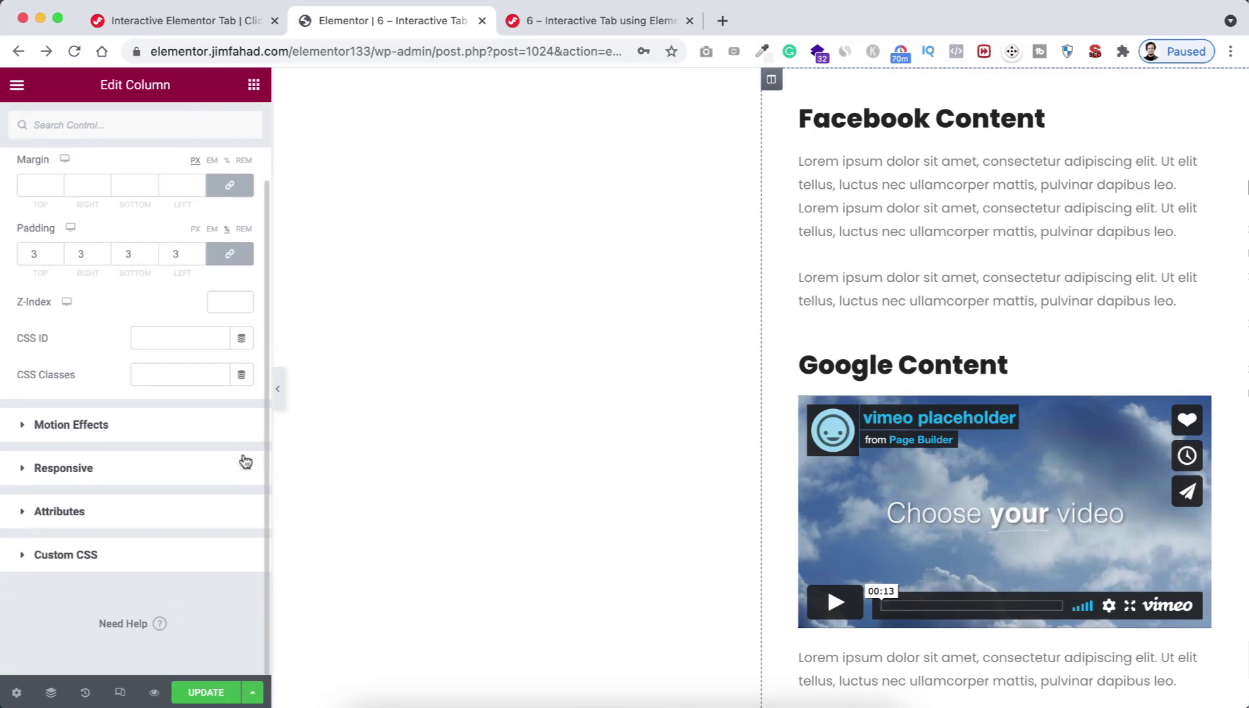
{"action": "left_click", "coordinate": [42, 556]}
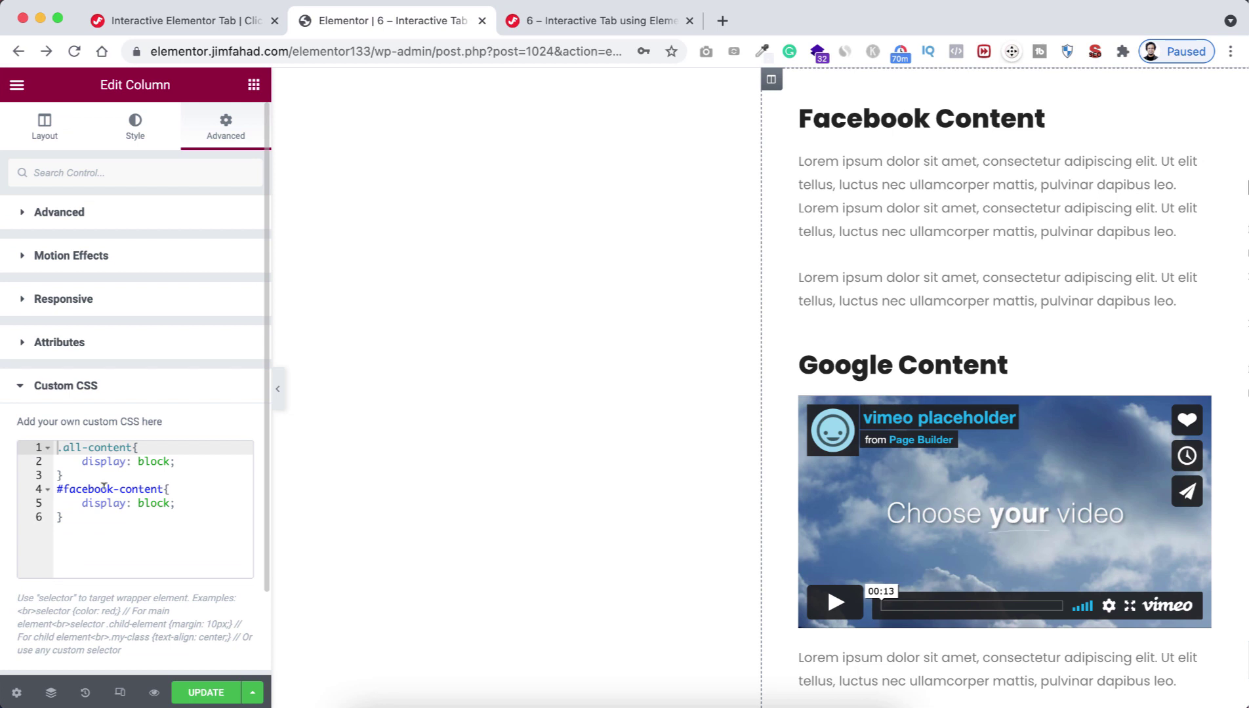
{"action": "double_click", "coordinate": [151, 461]}
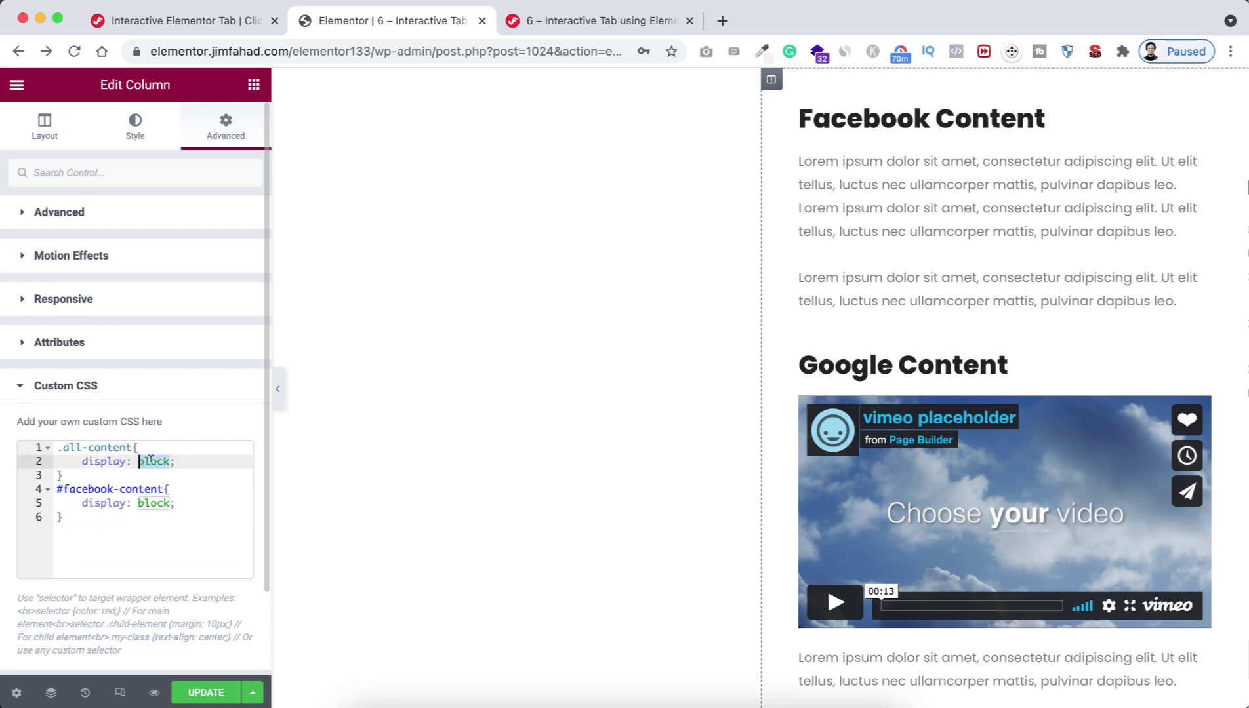
{"action": "type", "text": "none"}
{"action": "left_click", "coordinate": [160, 529]}
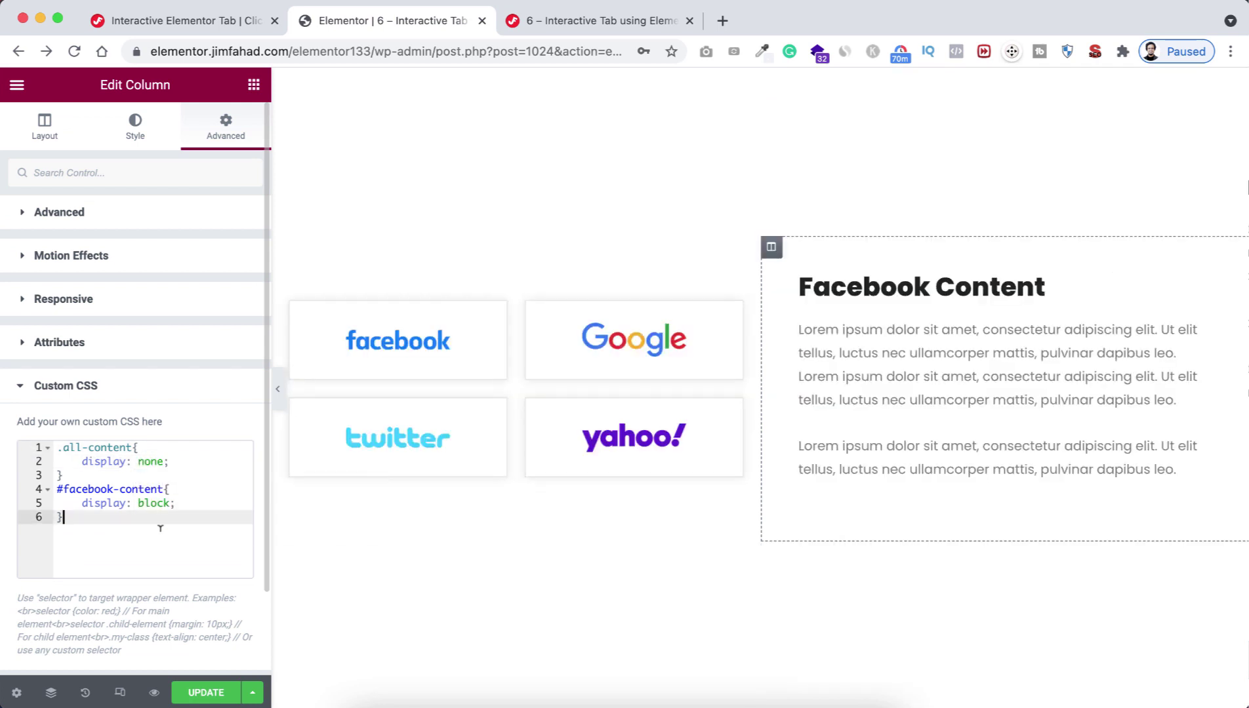
{"action": "left_click", "coordinate": [205, 696]}
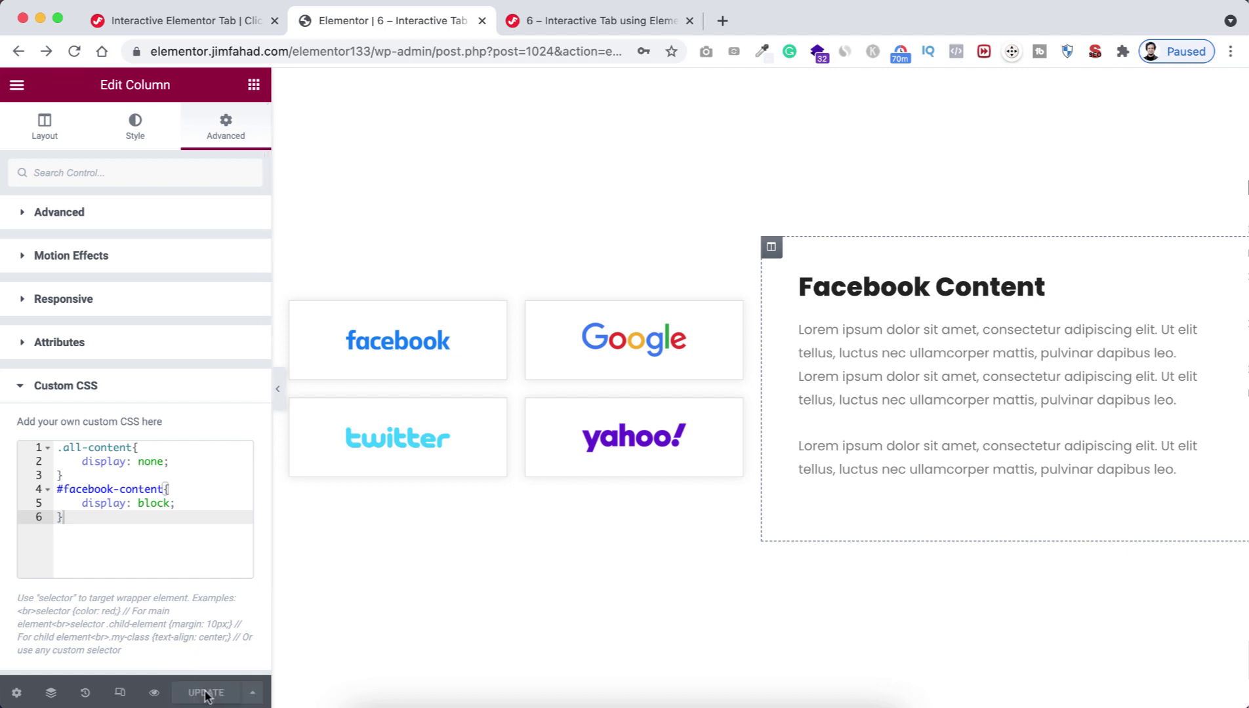
{"action": "left_click", "coordinate": [155, 695]}
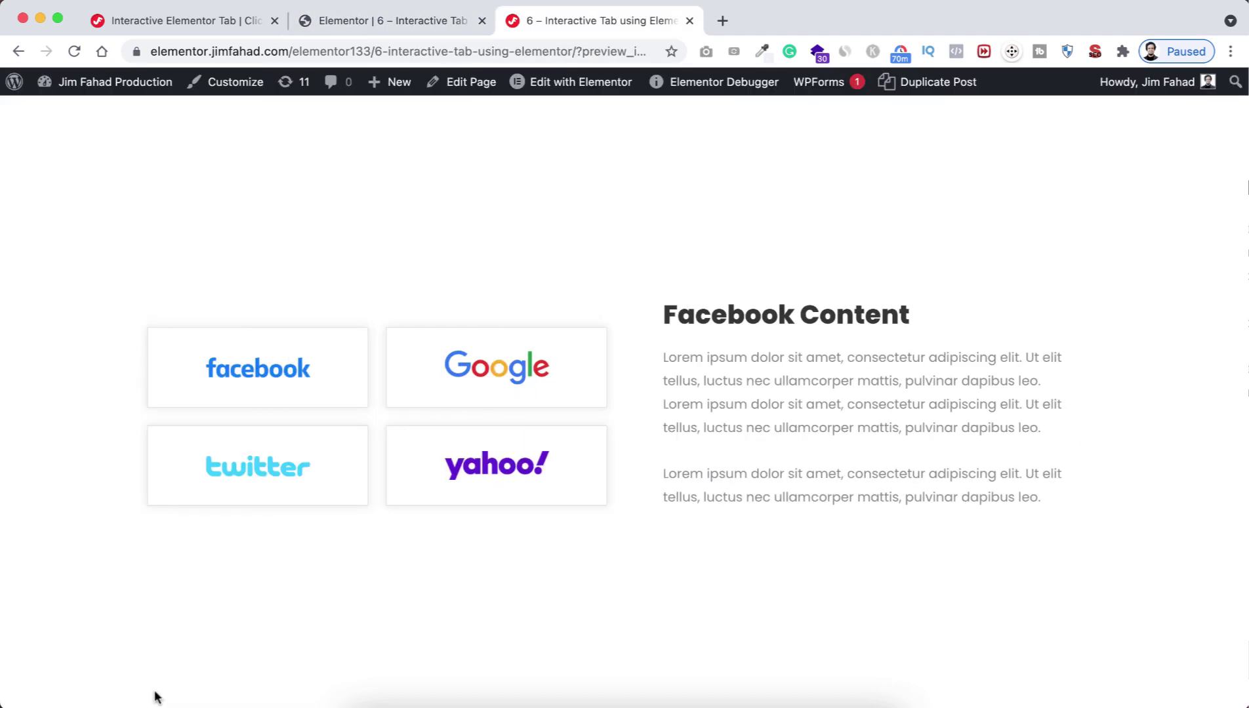
Step: Try the Google, Yahoo, Twitter and Facebook logos in the preview, then return to the editor
{"action": "left_click", "coordinate": [492, 368]}
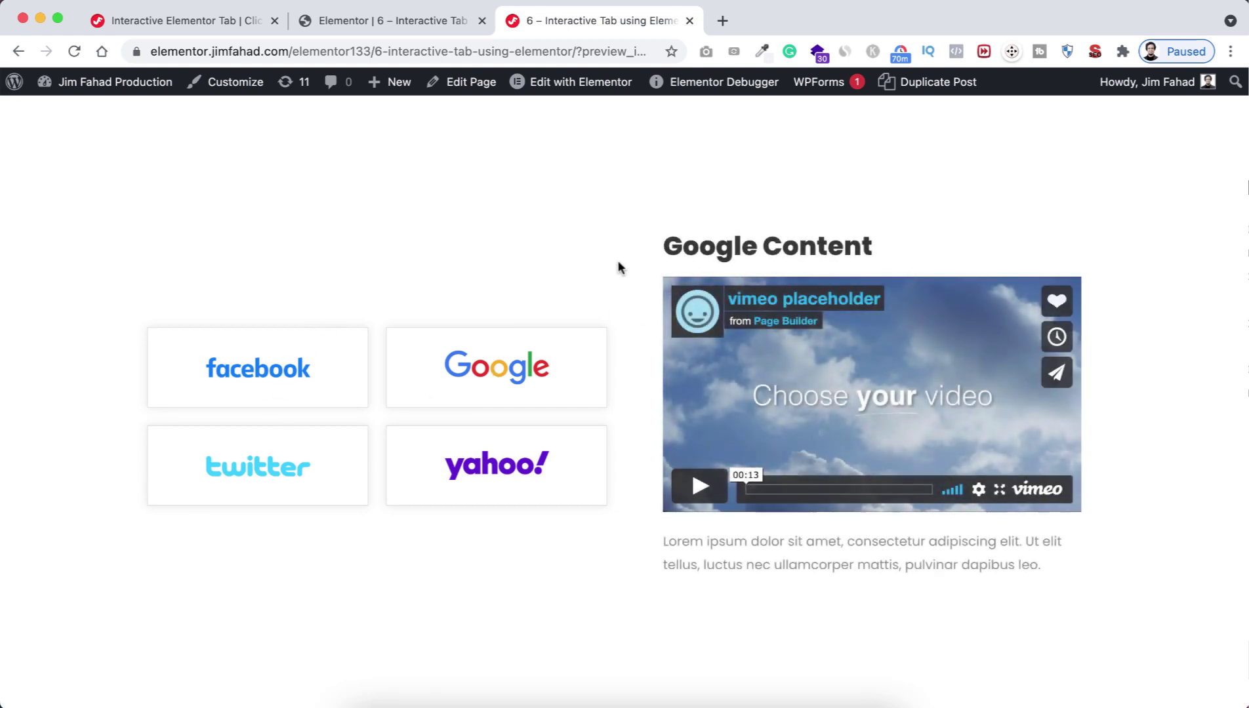
{"action": "left_click", "coordinate": [488, 467]}
{"action": "left_click", "coordinate": [275, 476]}
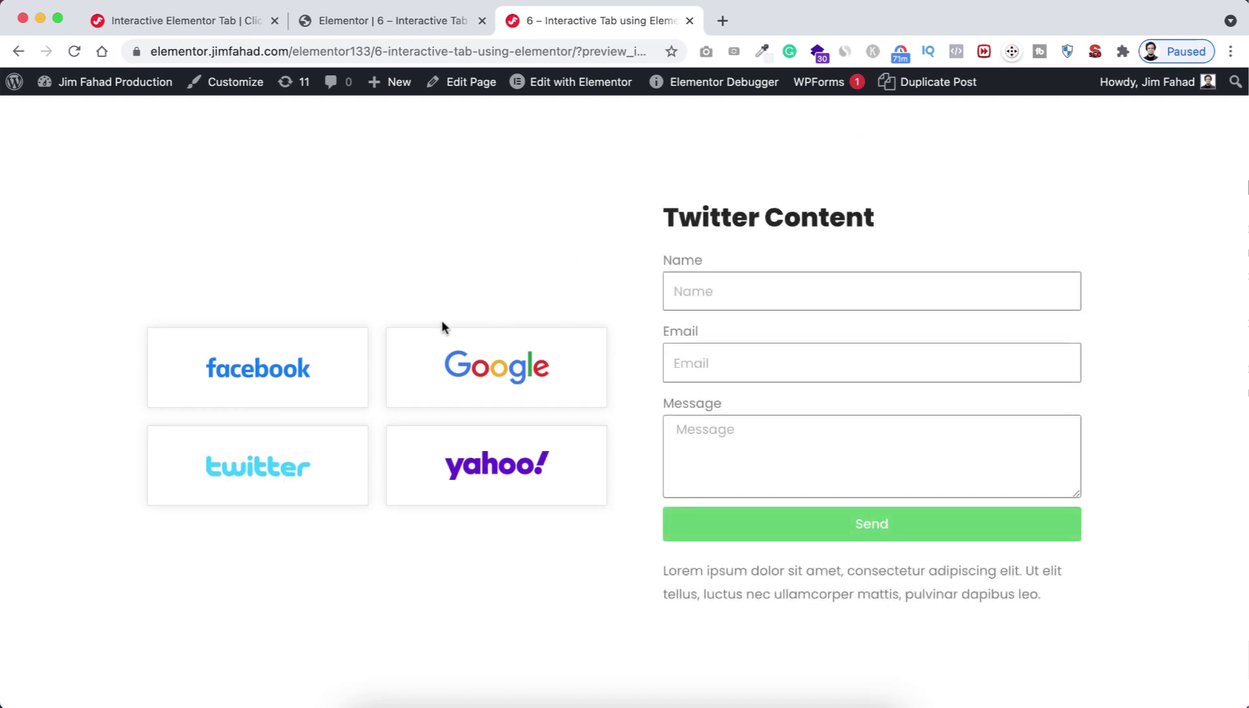
{"action": "left_click", "coordinate": [320, 361]}
{"action": "left_click", "coordinate": [471, 366]}
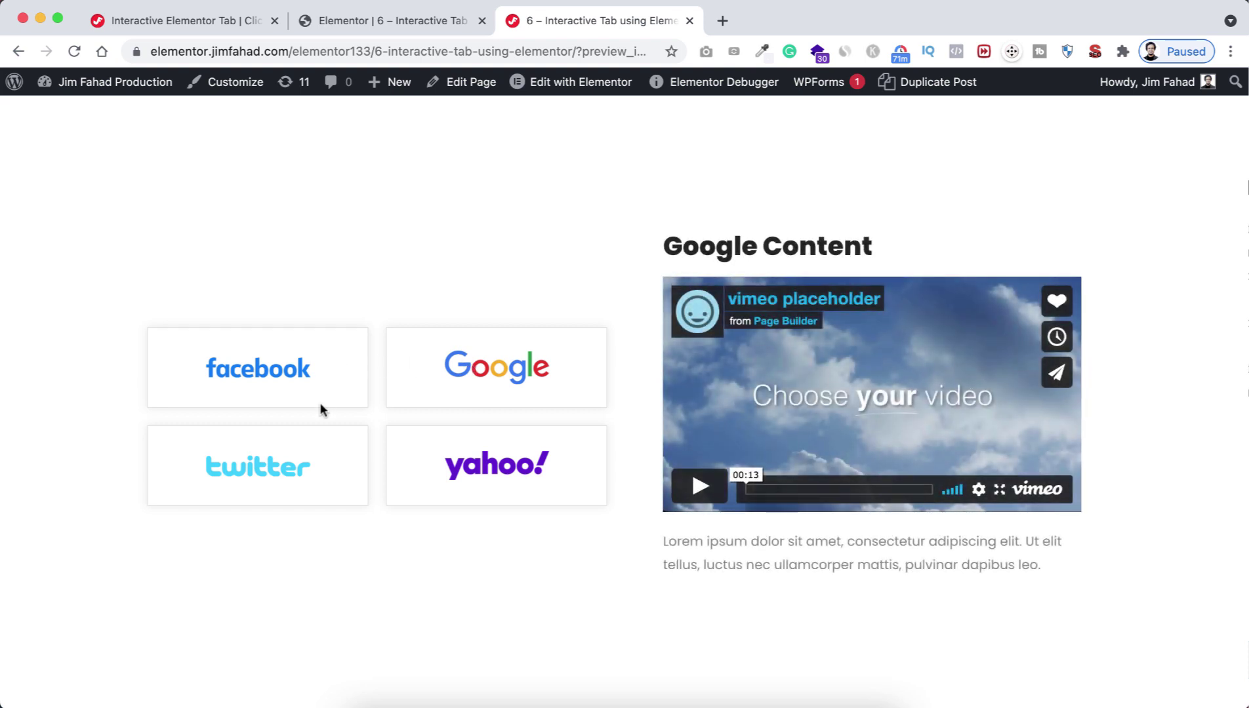
{"action": "left_click", "coordinate": [323, 467]}
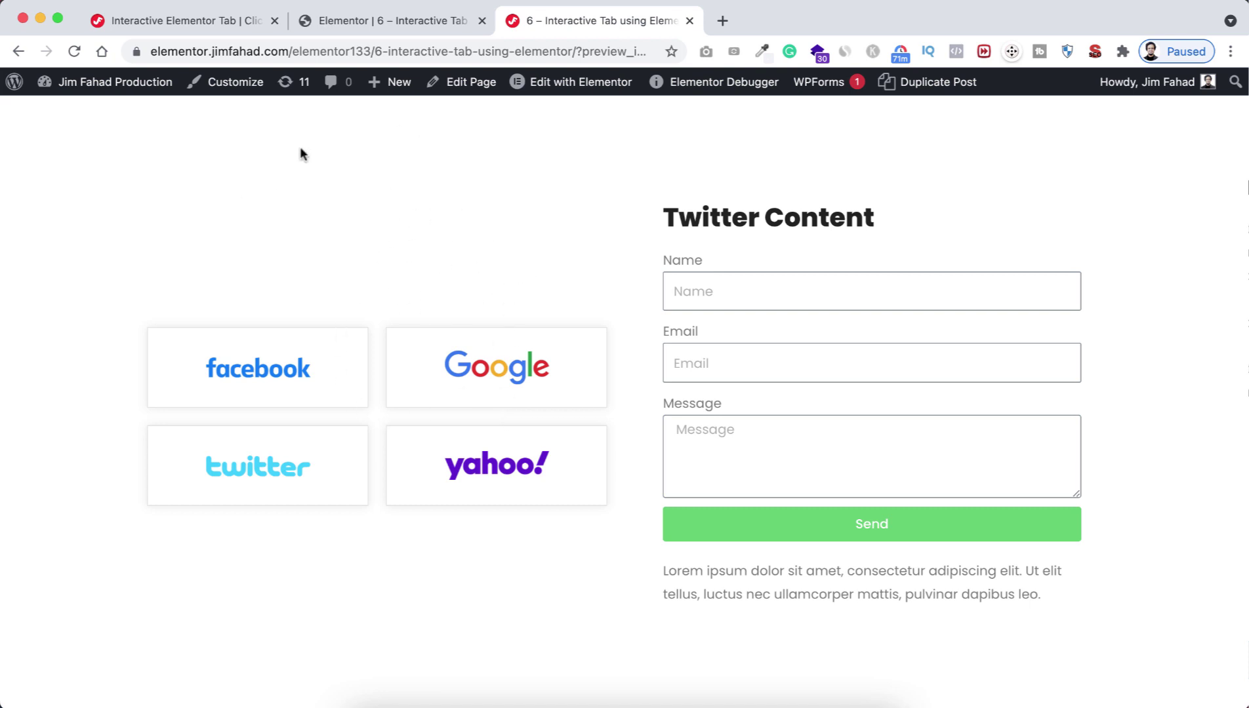
{"action": "left_click", "coordinate": [388, 19]}
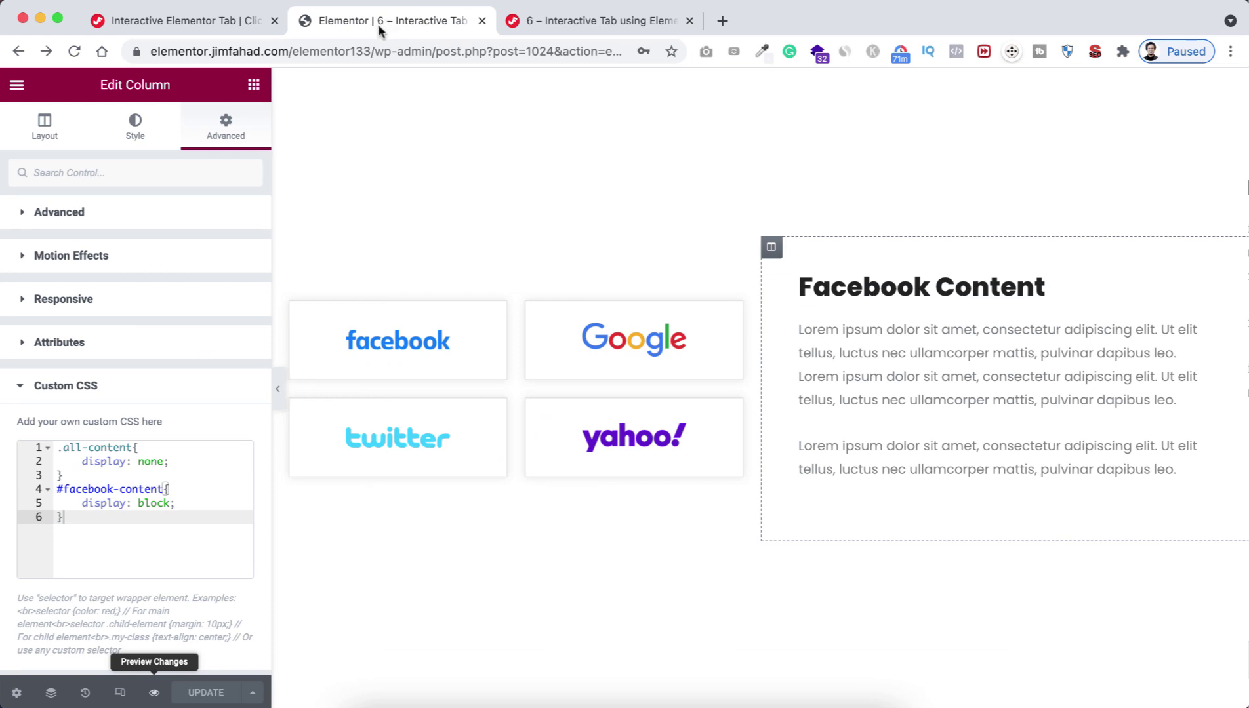
Step: Switch the editor to the mobile responsive view, briefly checking tablet width
{"action": "left_click", "coordinate": [126, 693]}
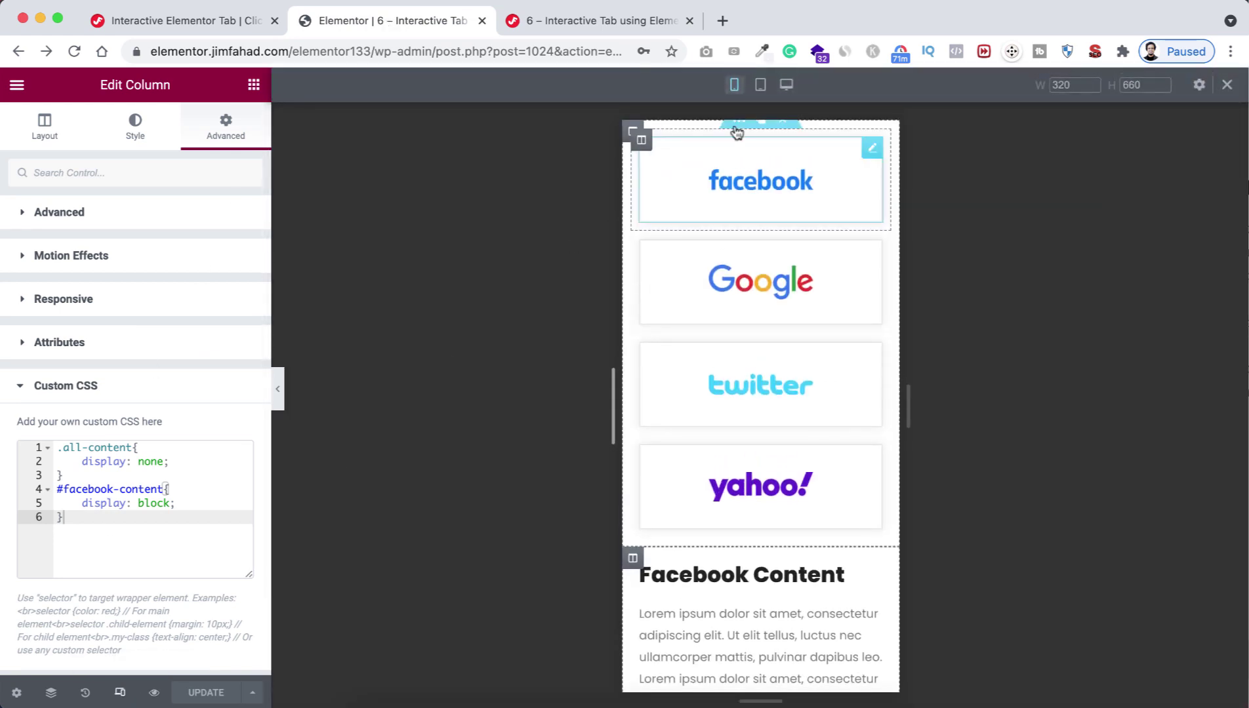
{"action": "left_click", "coordinate": [761, 86]}
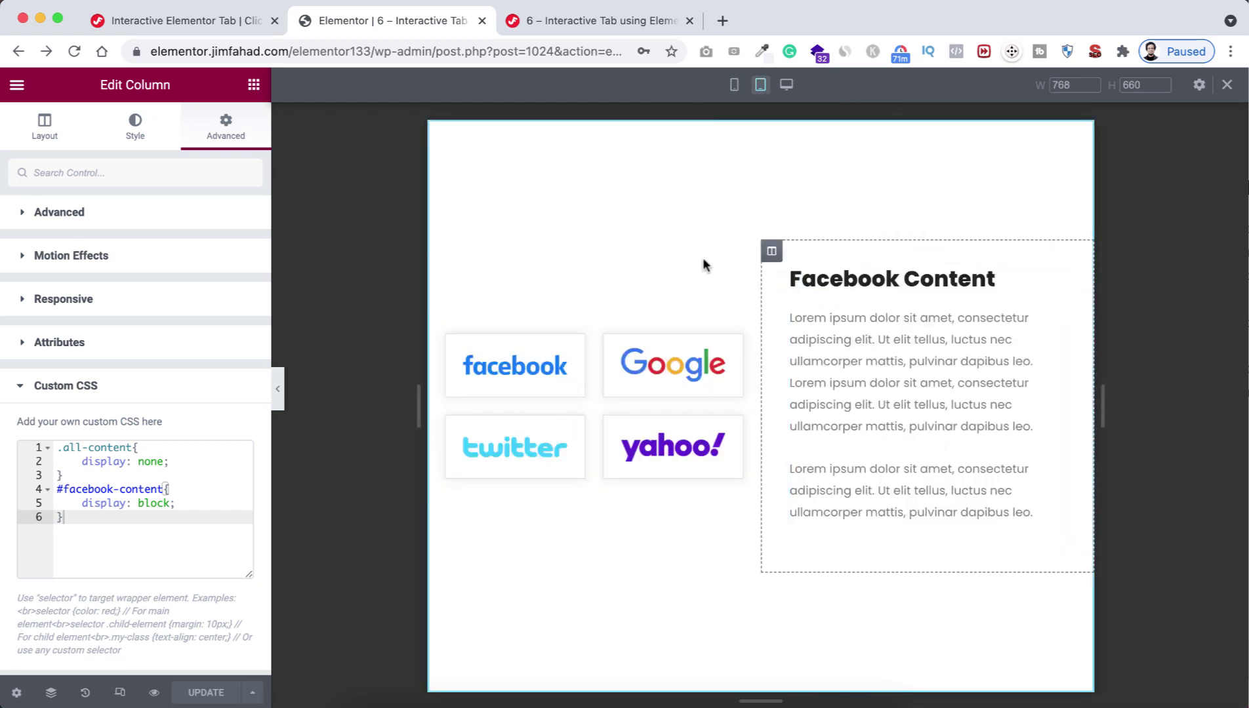
{"action": "left_click", "coordinate": [734, 87]}
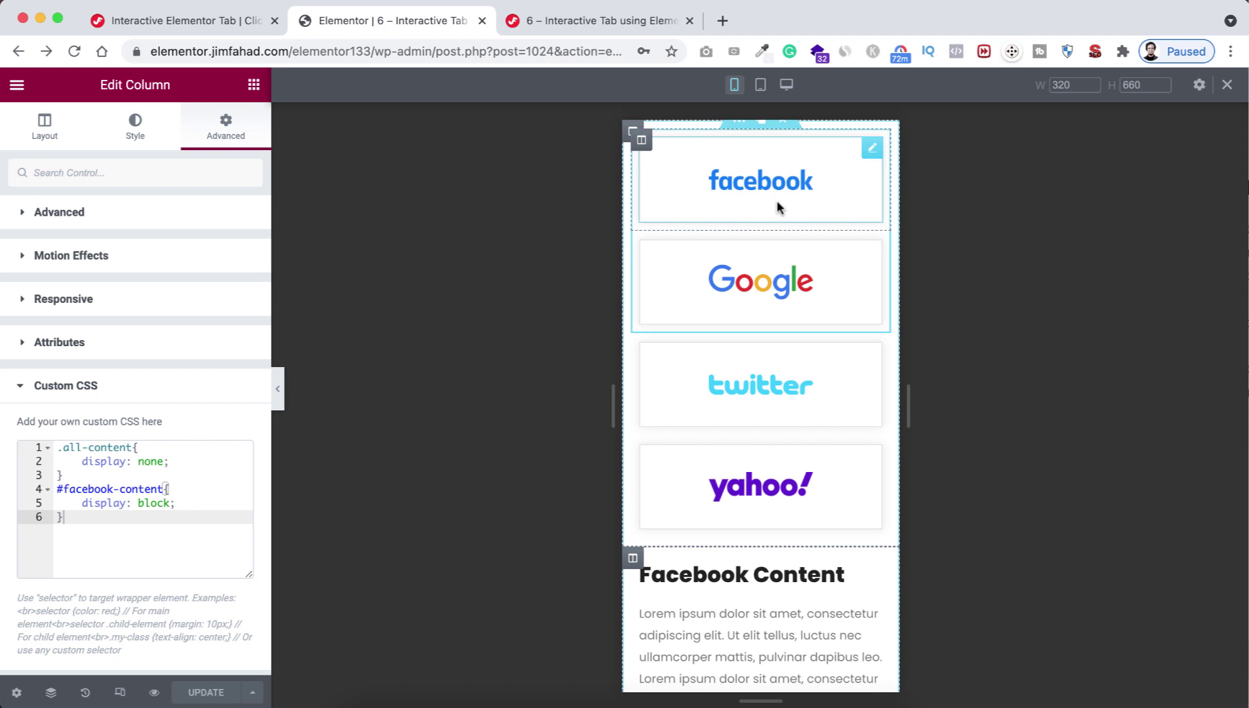
Step: Set the Facebook, Twitter and Yahoo logo columns to 50% width on mobile, then preview
{"action": "left_click", "coordinate": [642, 141]}
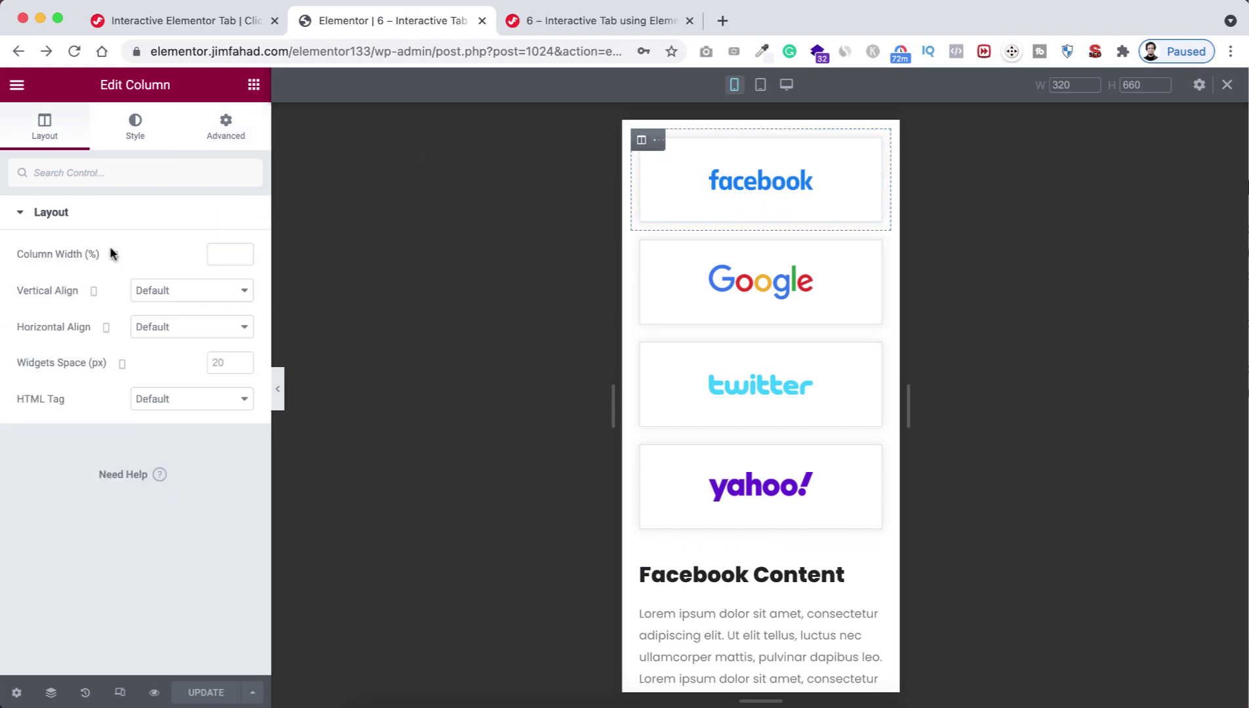
{"action": "type", "text": "50"}
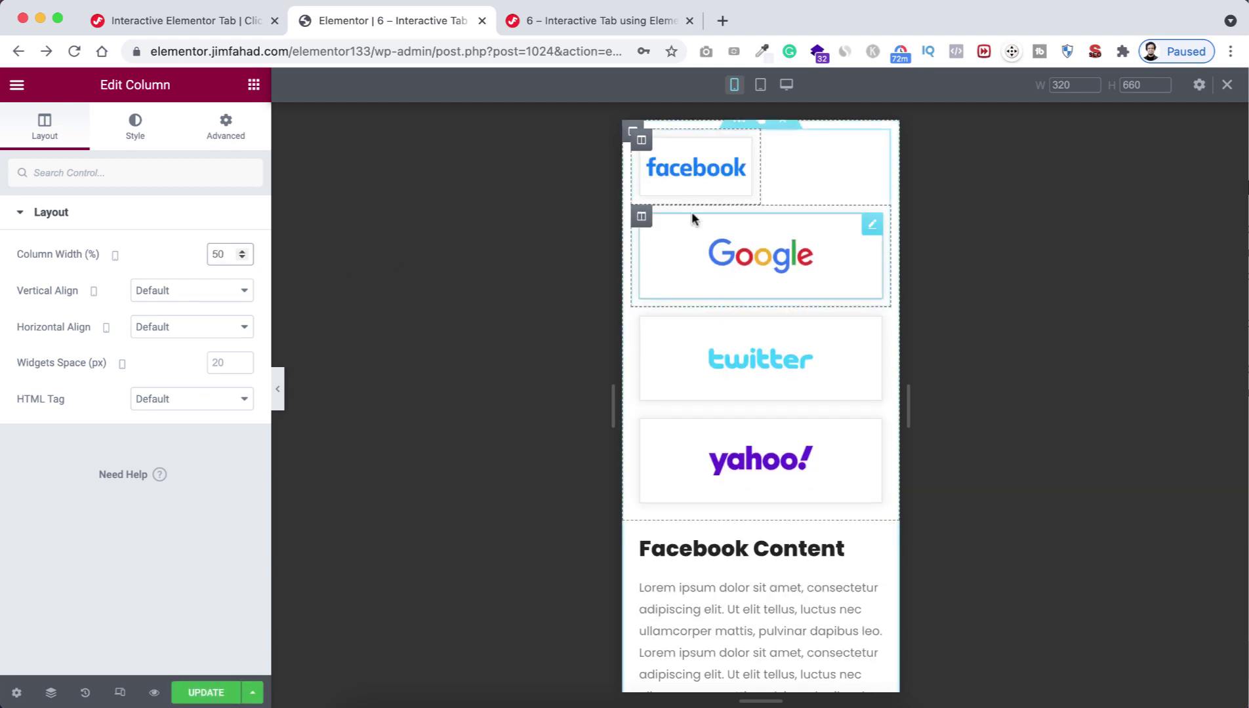
{"action": "key", "text": "BackSpace"}
{"action": "key", "text": "BackSpace"}
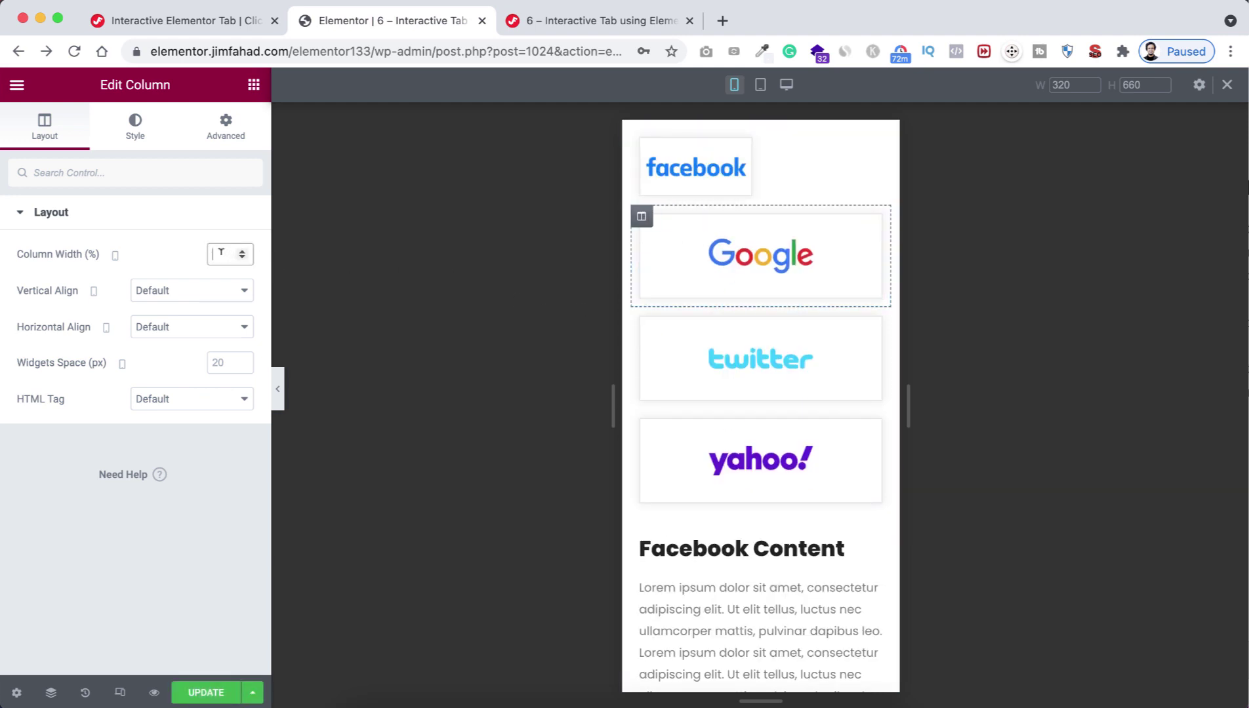
{"action": "type", "text": "50"}
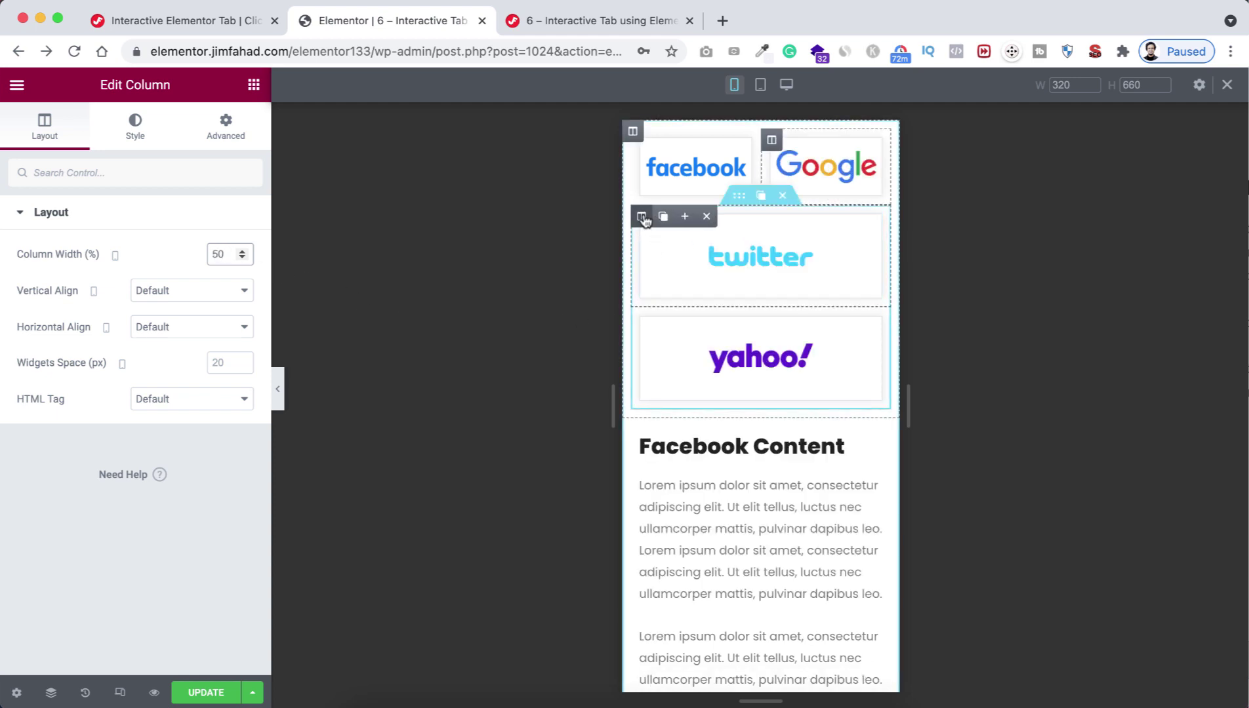
{"action": "left_click", "coordinate": [642, 218]}
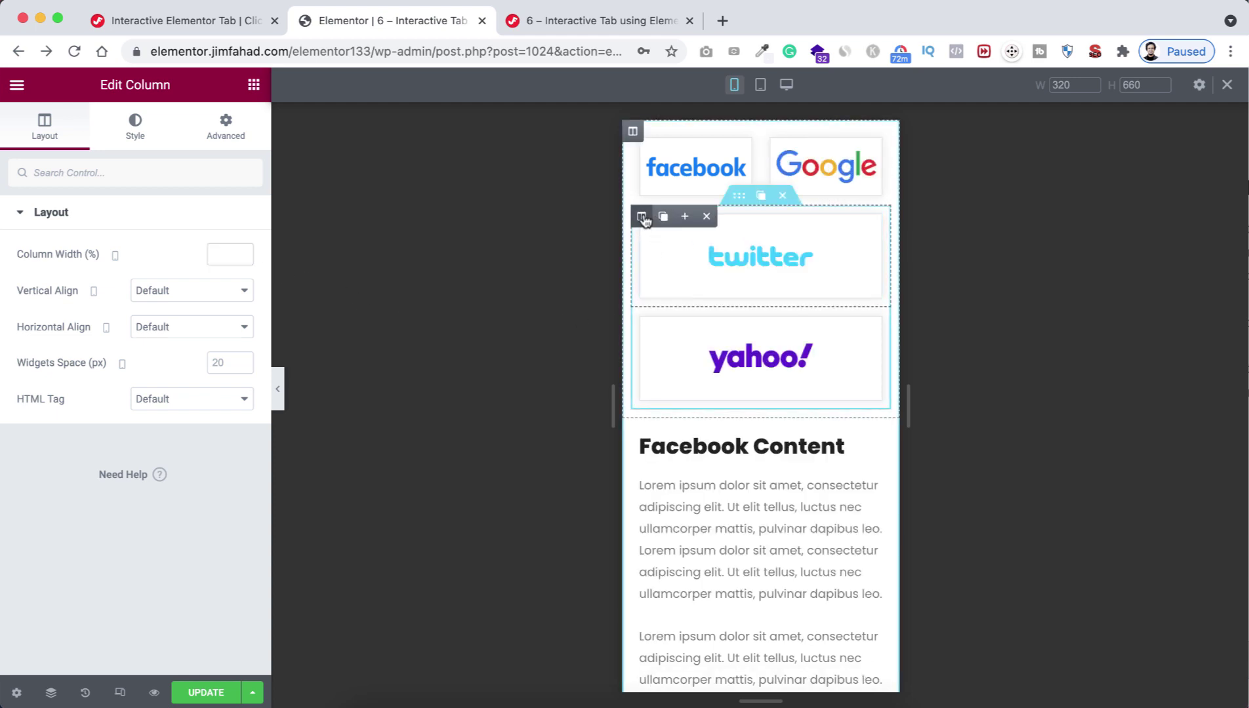
{"action": "left_click", "coordinate": [213, 254]}
{"action": "type", "text": "50"}
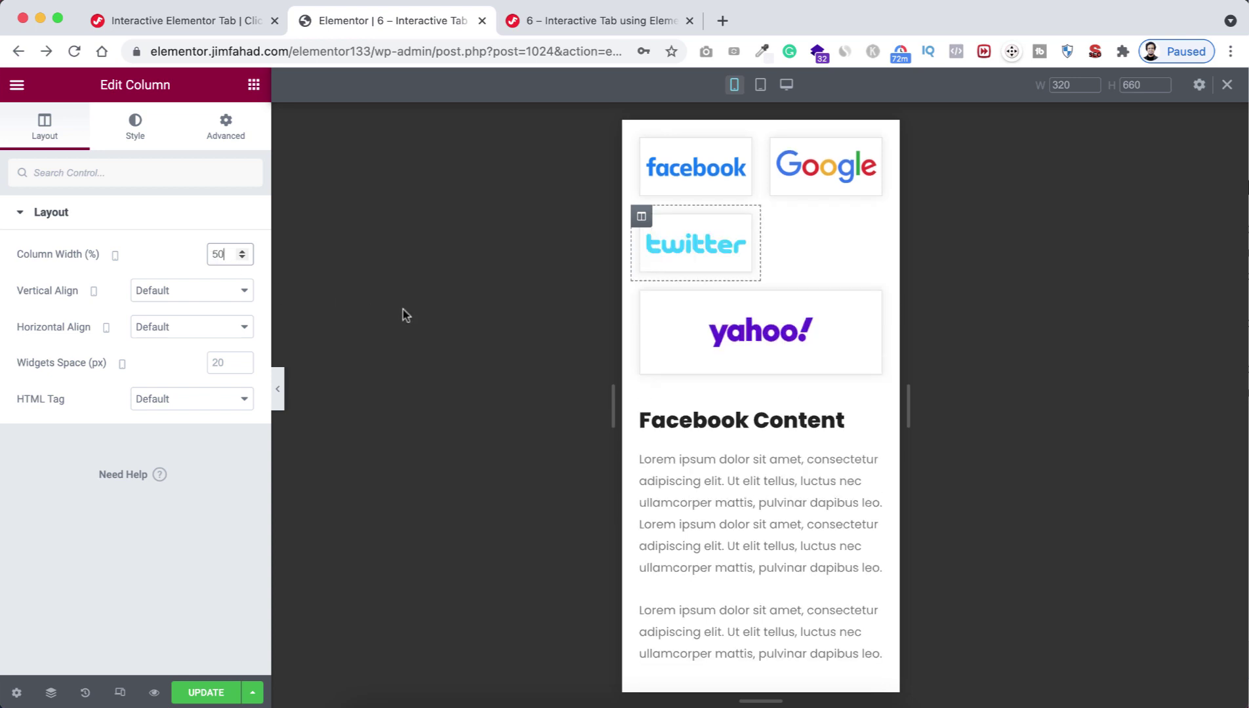
{"action": "left_click", "coordinate": [641, 292]}
{"action": "left_click", "coordinate": [222, 252]}
{"action": "type", "text": "50"}
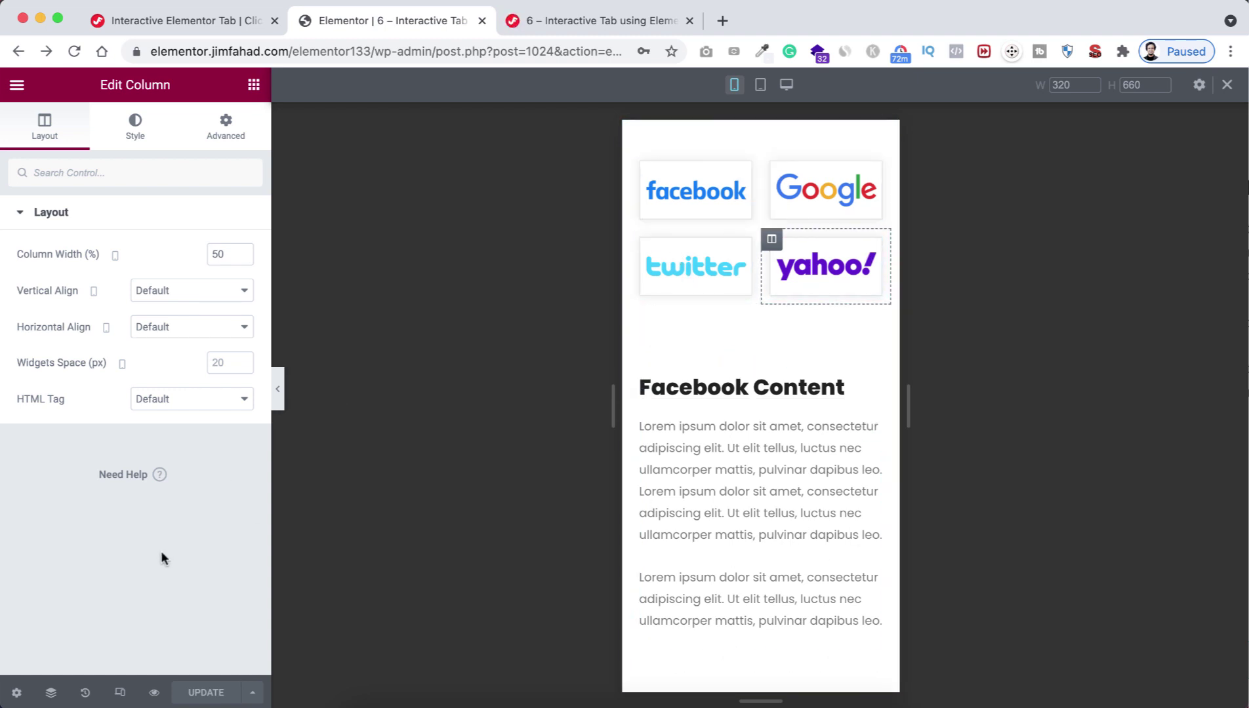
{"action": "left_click", "coordinate": [154, 693]}
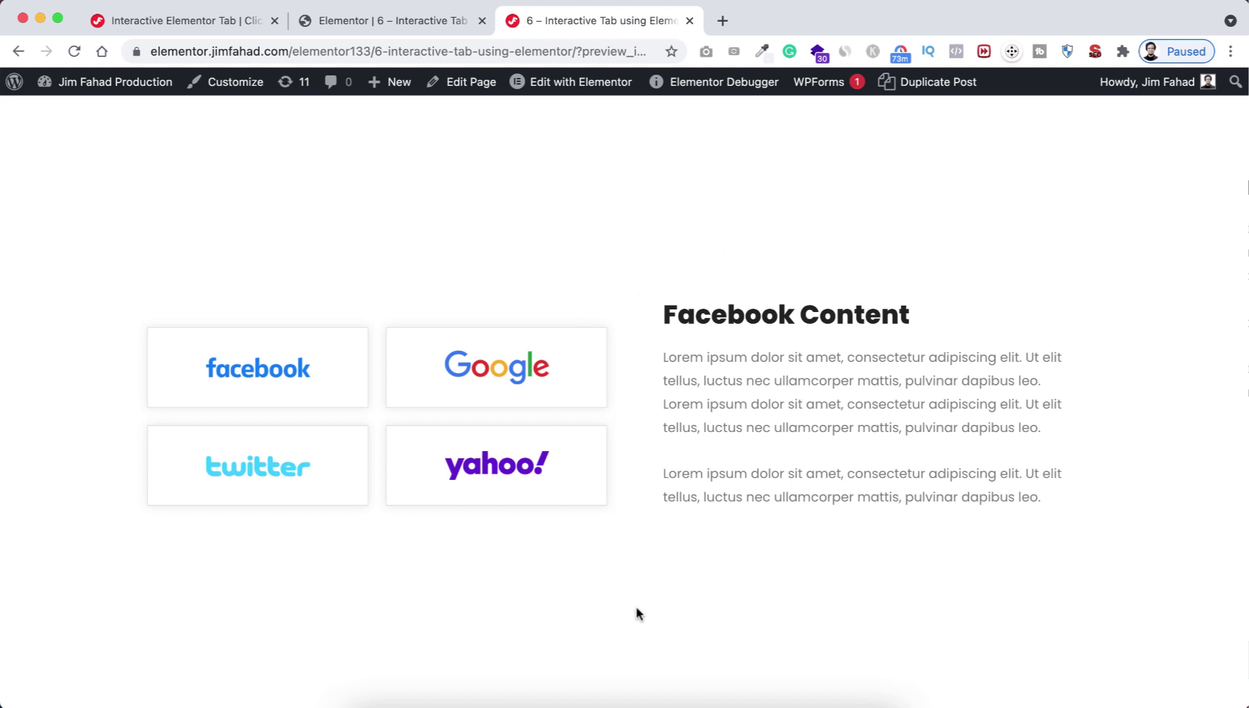
Step: Emulate an iPhone X in DevTools at 75% zoom with a taller viewport
{"action": "key", "text": "super+alt+i"}
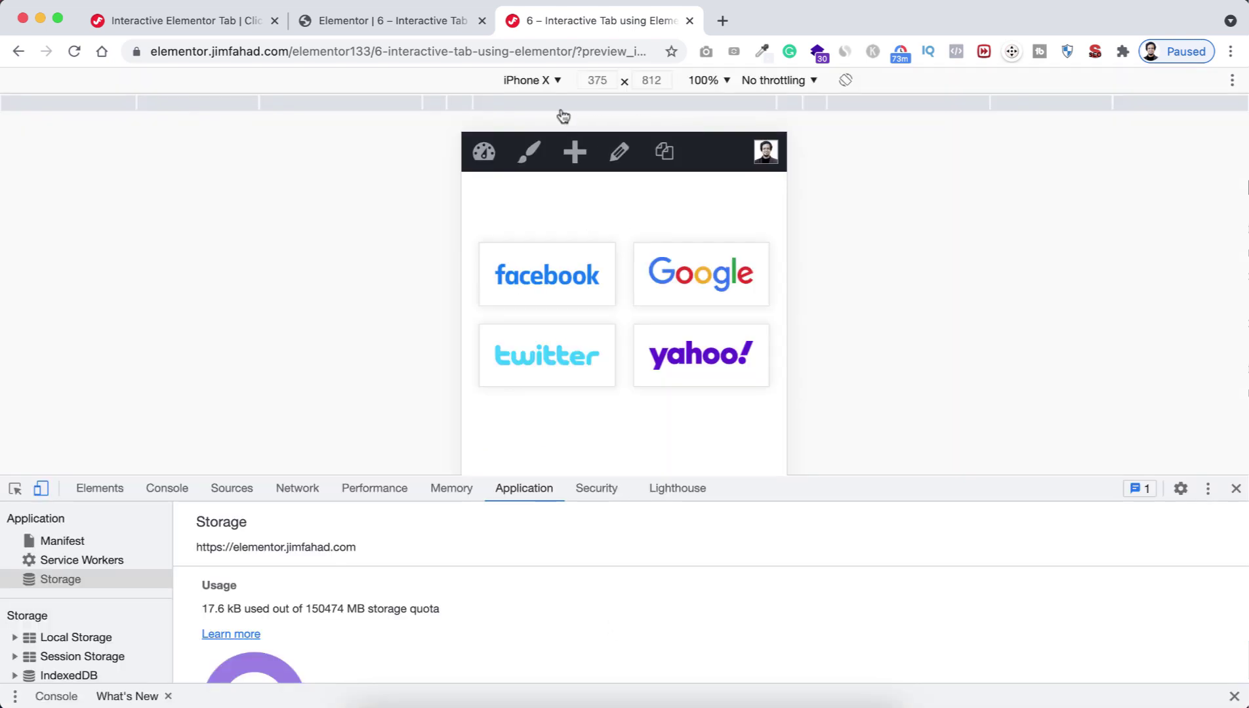
{"action": "left_click", "coordinate": [549, 80]}
{"action": "left_click", "coordinate": [549, 80]}
{"action": "left_click", "coordinate": [724, 82]}
{"action": "left_click", "coordinate": [728, 122]}
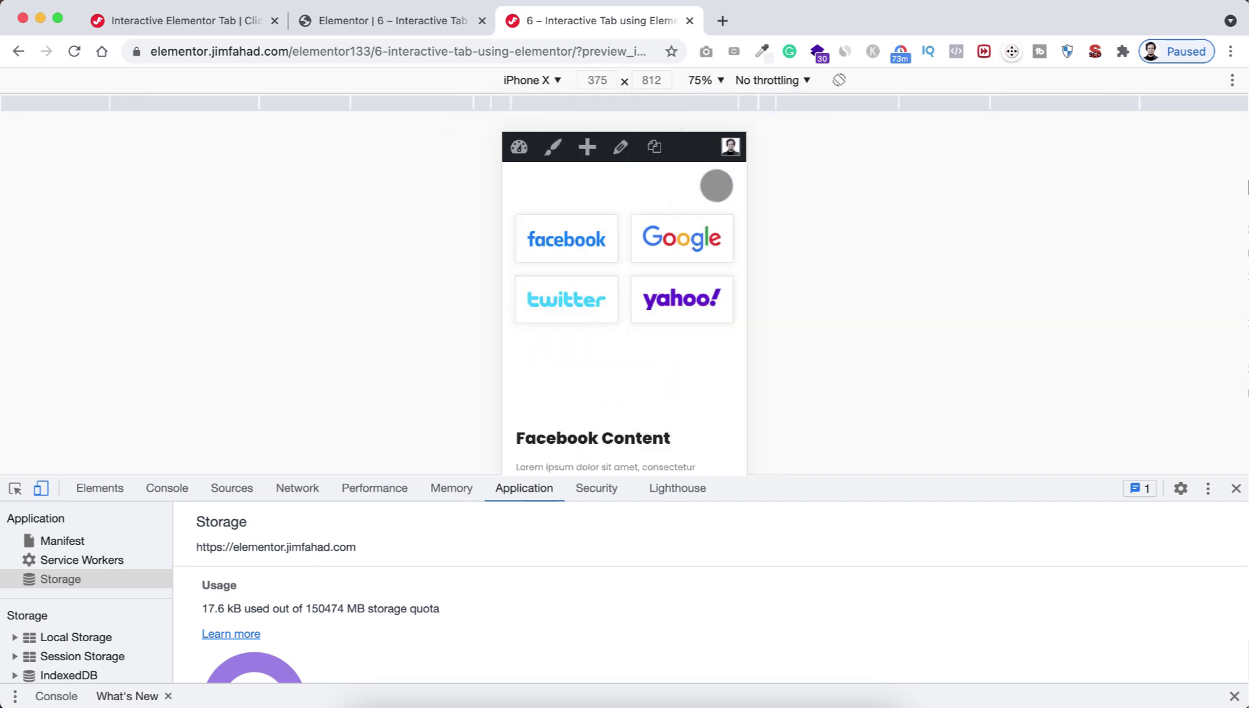
{"action": "left_click_drag", "start_coordinate": [767, 478], "coordinate": [776, 680]}
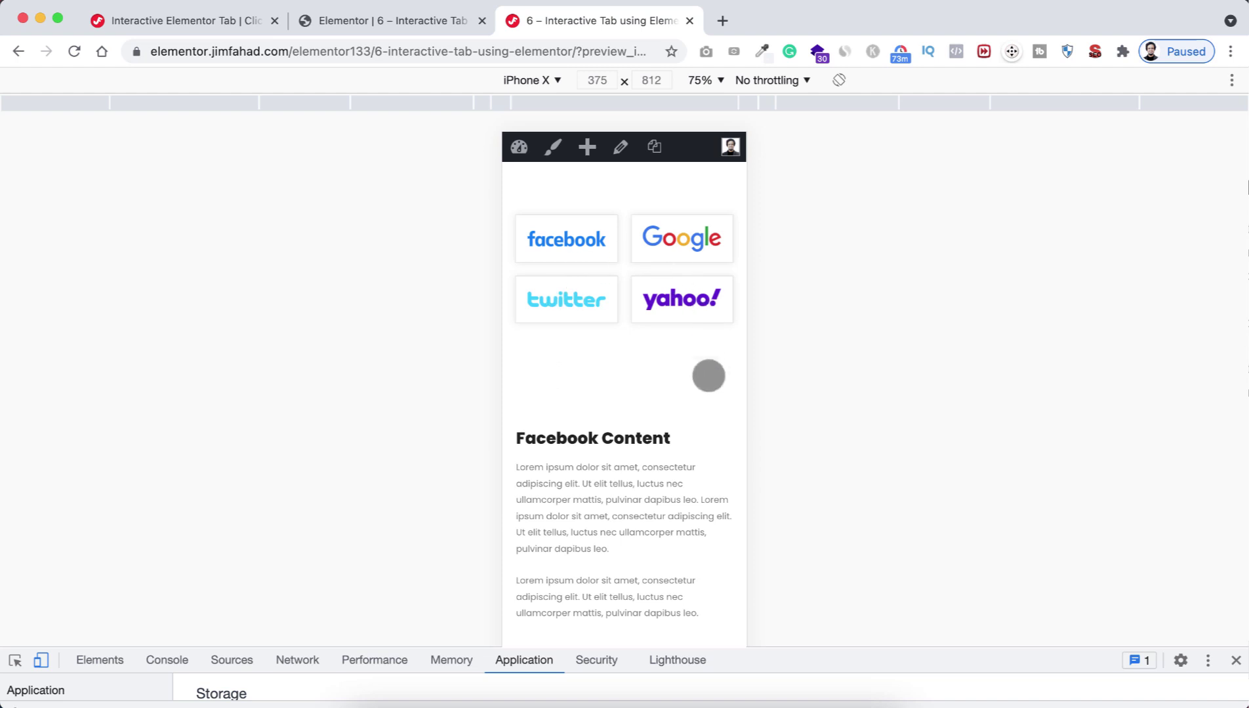
Step: Tap the Twitter, Yahoo, Google and Twitter logos to test panel swapping, then return to the editor
{"action": "left_click", "coordinate": [587, 303]}
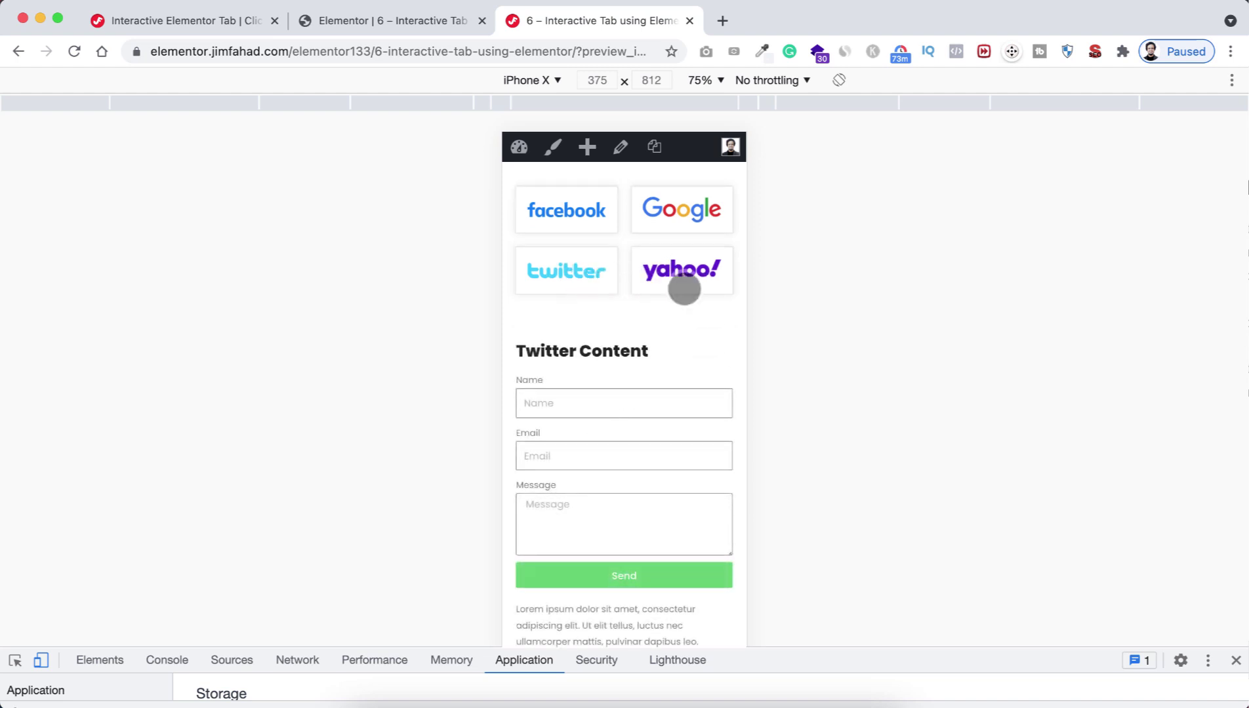
{"action": "left_click", "coordinate": [683, 278]}
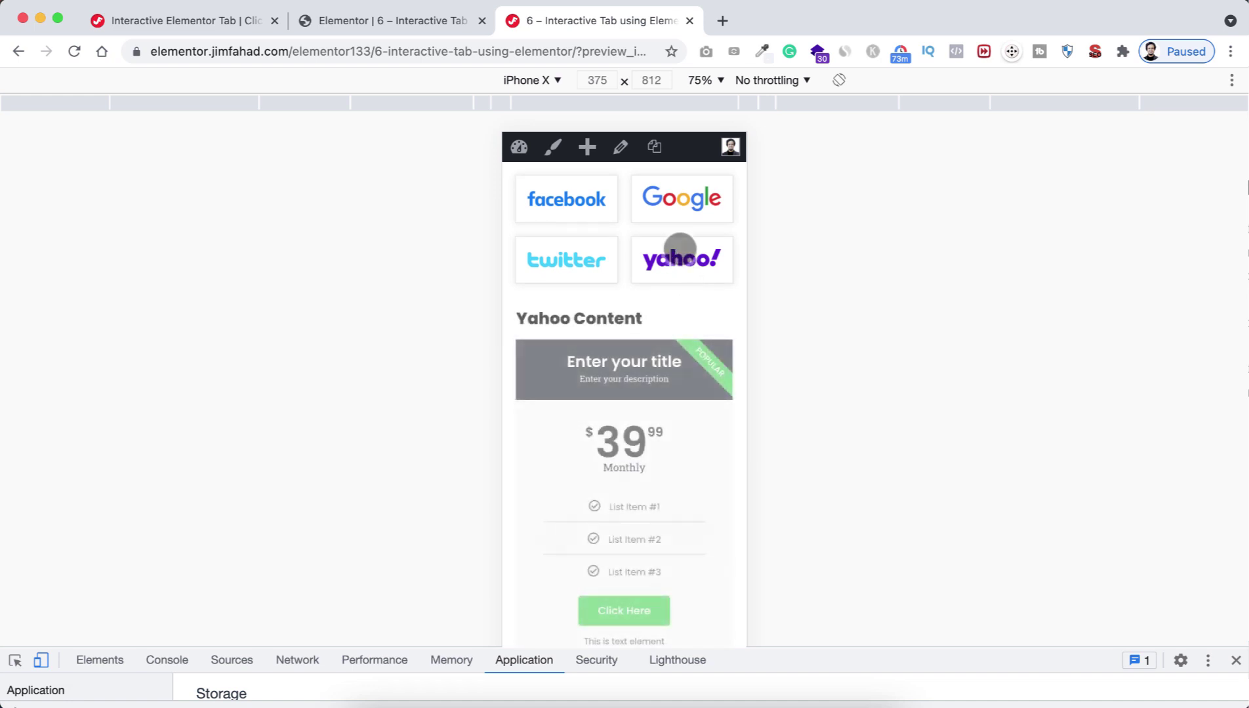
{"action": "left_click", "coordinate": [680, 211]}
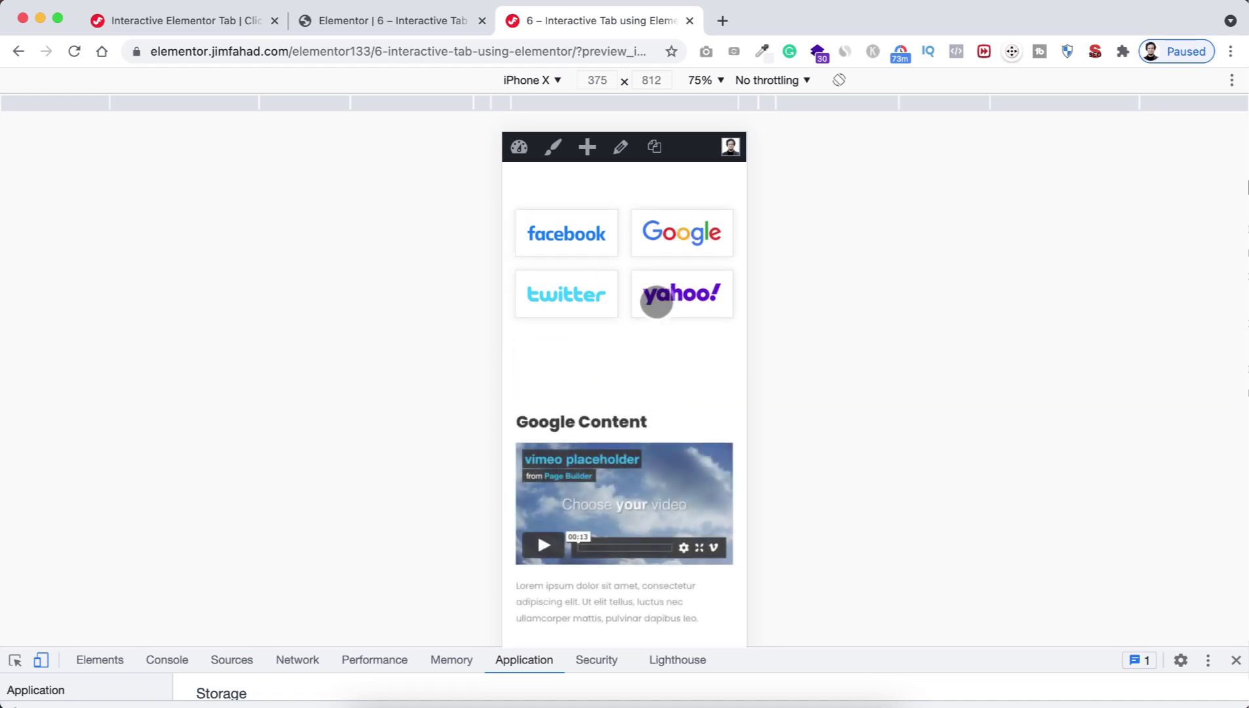
{"action": "left_click", "coordinate": [579, 303]}
{"action": "left_click", "coordinate": [387, 21]}
{"action": "left_click", "coordinate": [624, 21]}
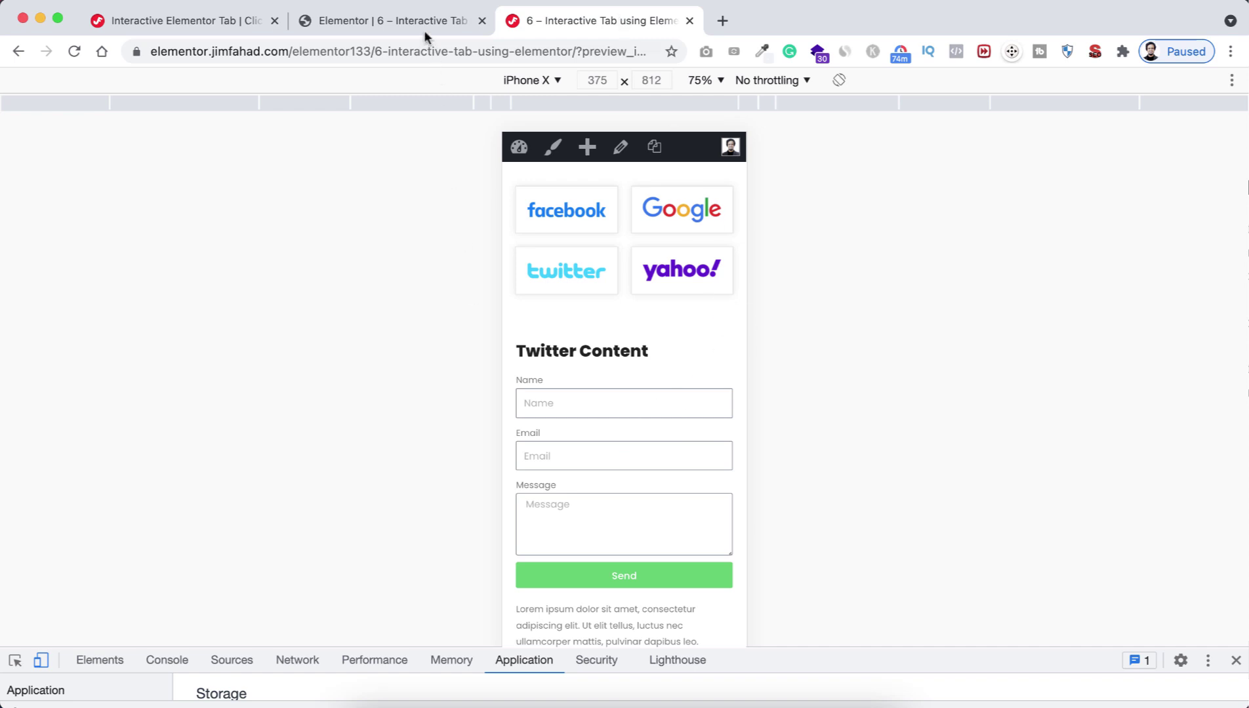
{"action": "left_click", "coordinate": [393, 20]}
Step: Close the responsive-mode toolbar to bring back the desktop layout
{"action": "left_click", "coordinate": [1227, 84]}
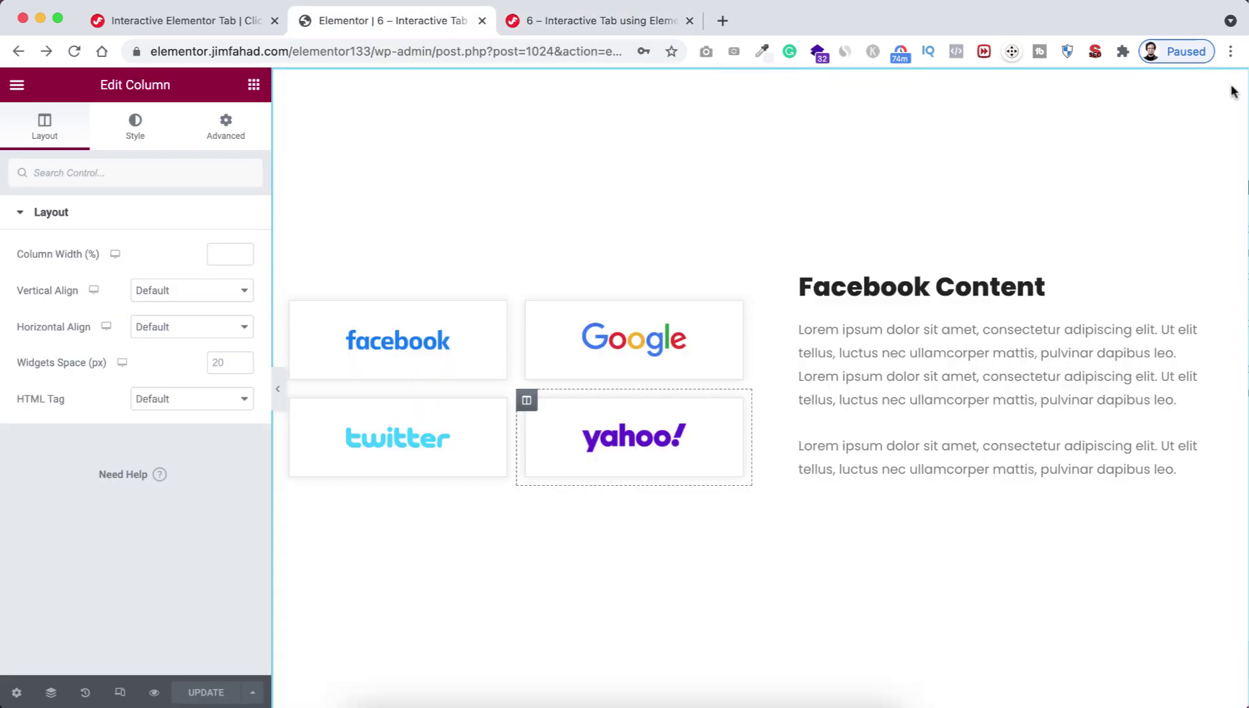